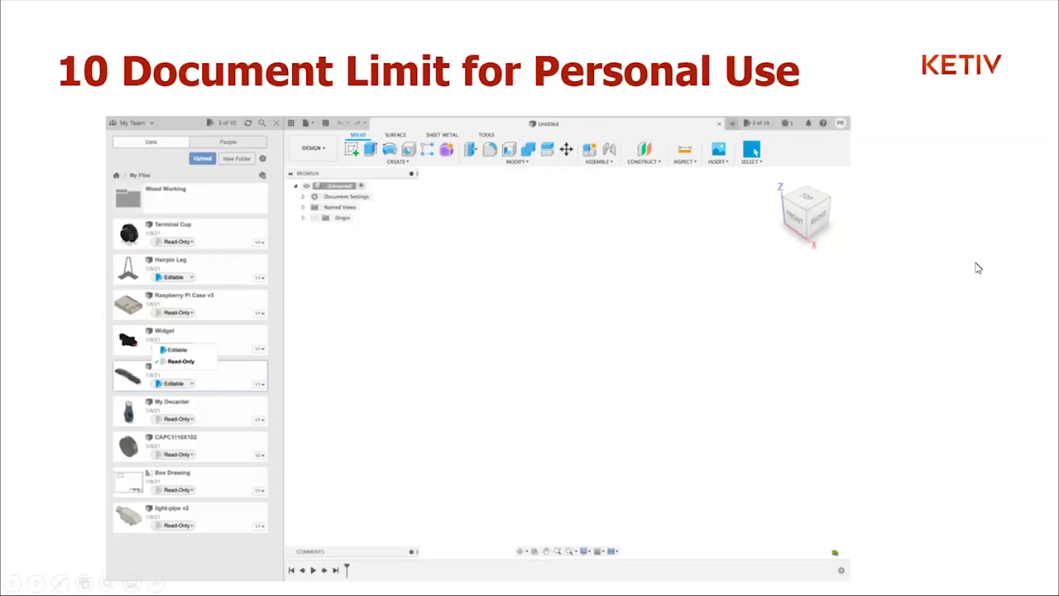
click(836, 401)
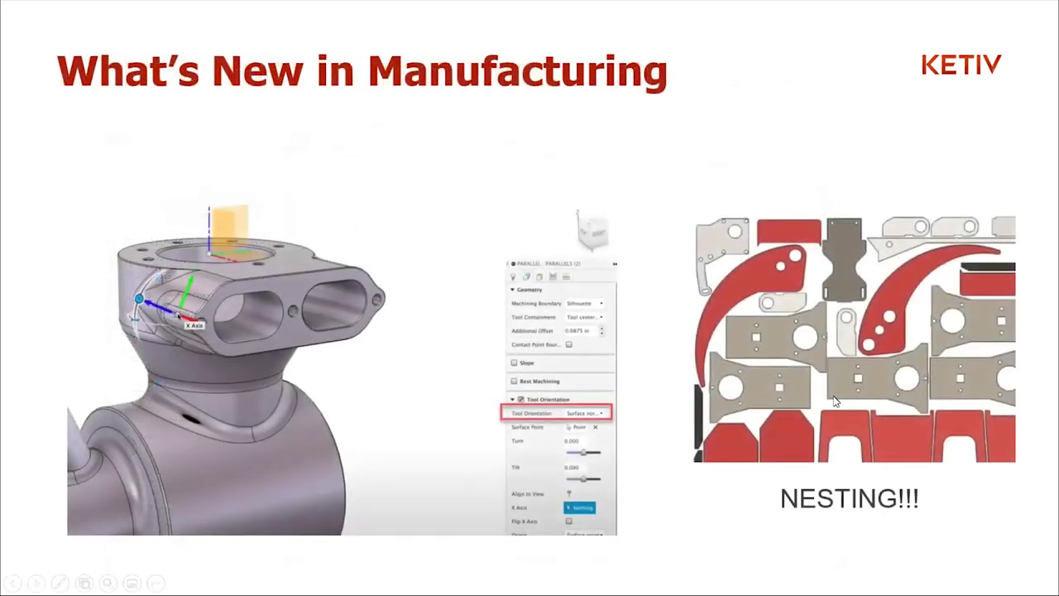
key(Left)
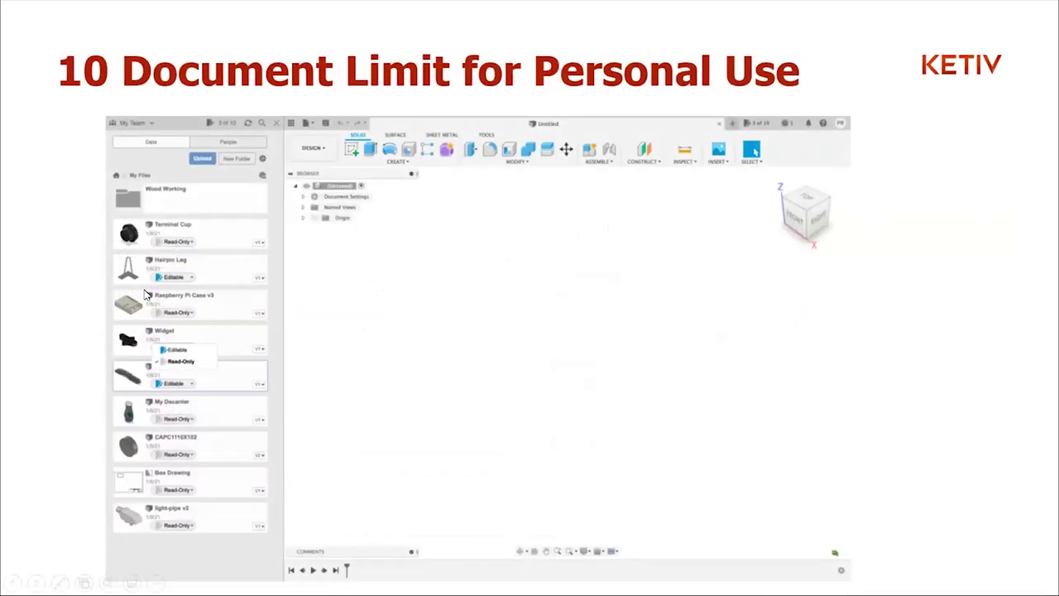
key(Left)
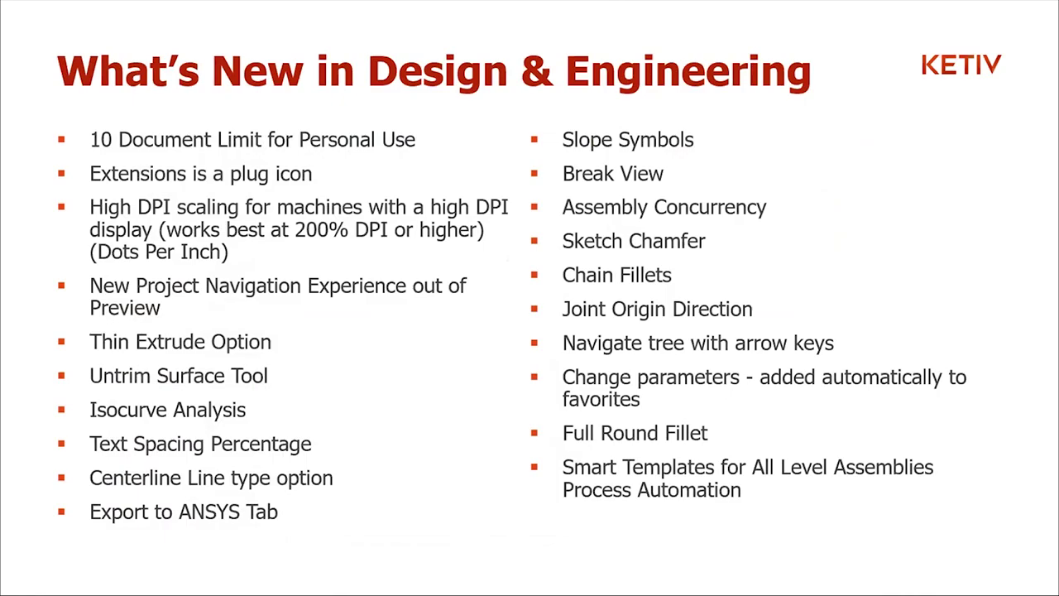
Switch to Fusion 360 and review the Machining, Additive Simulation, and Nesting and Fabrication entries in the Extension Manager
key(alt+Tab)
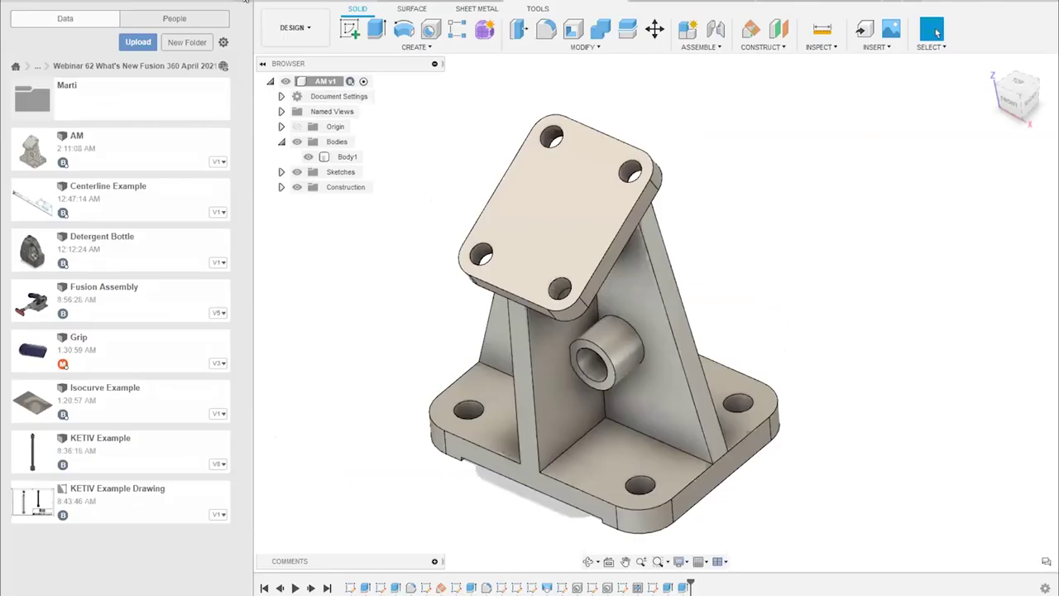
click(244, 5)
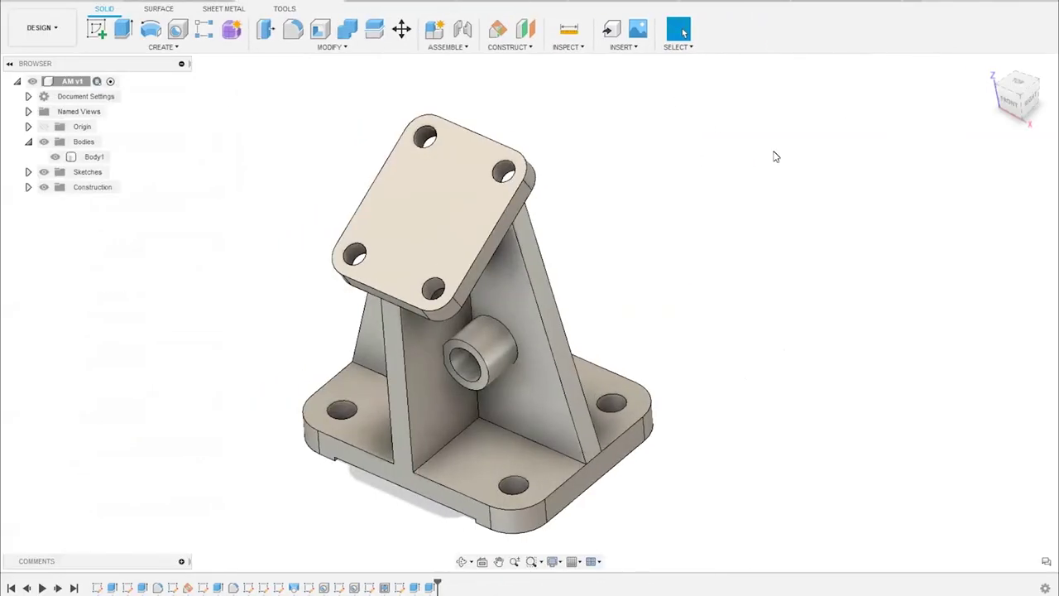
click(959, 5)
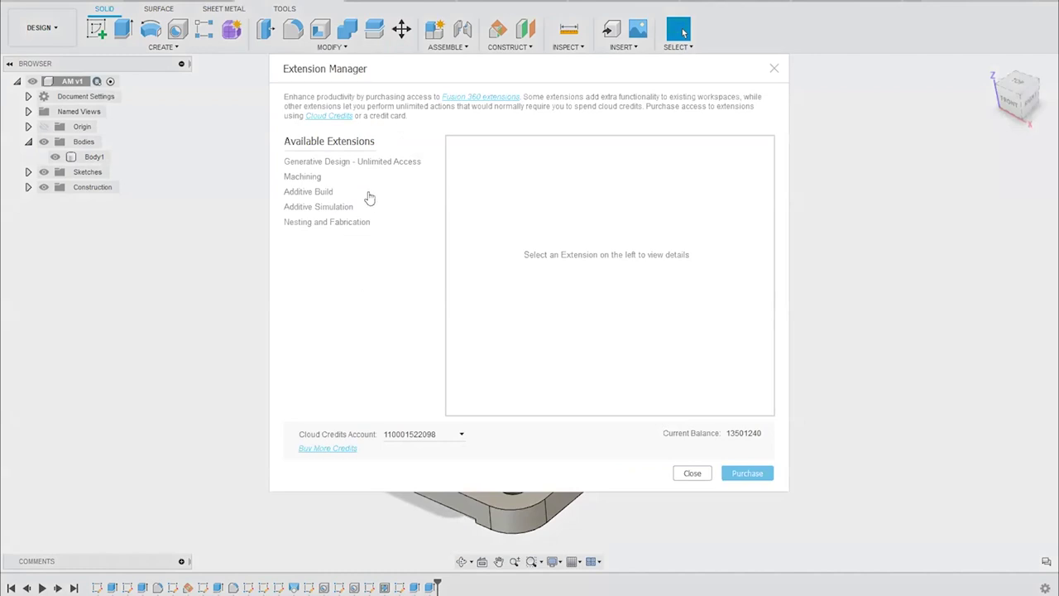
click(318, 181)
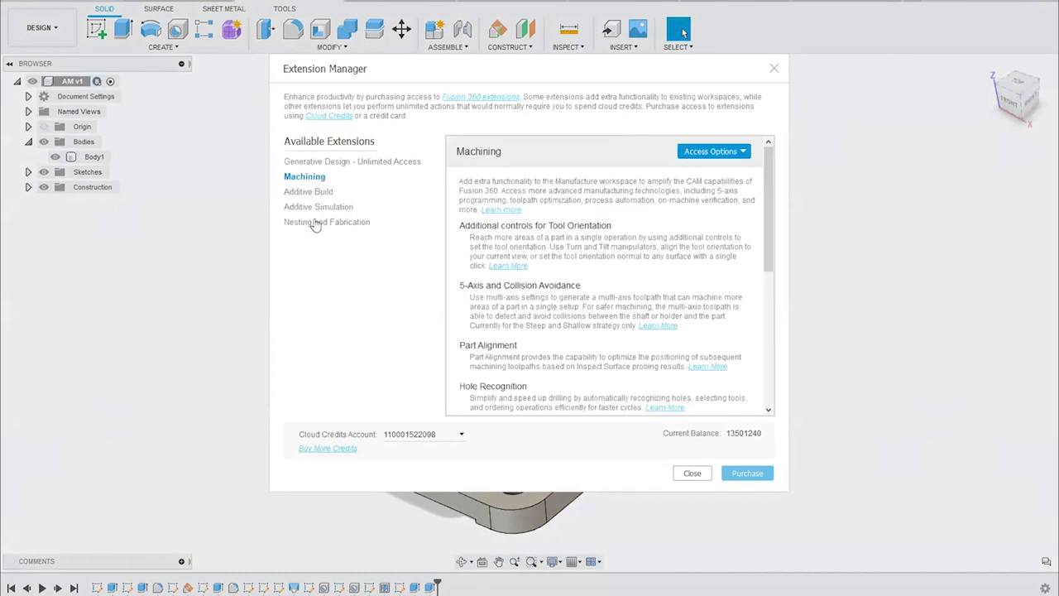
click(316, 207)
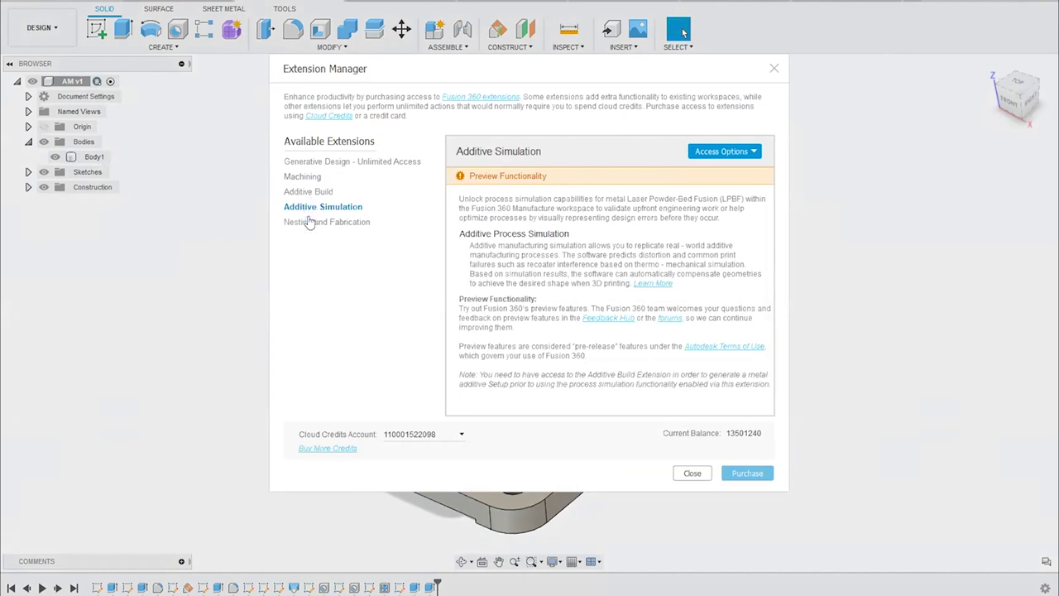
click(324, 221)
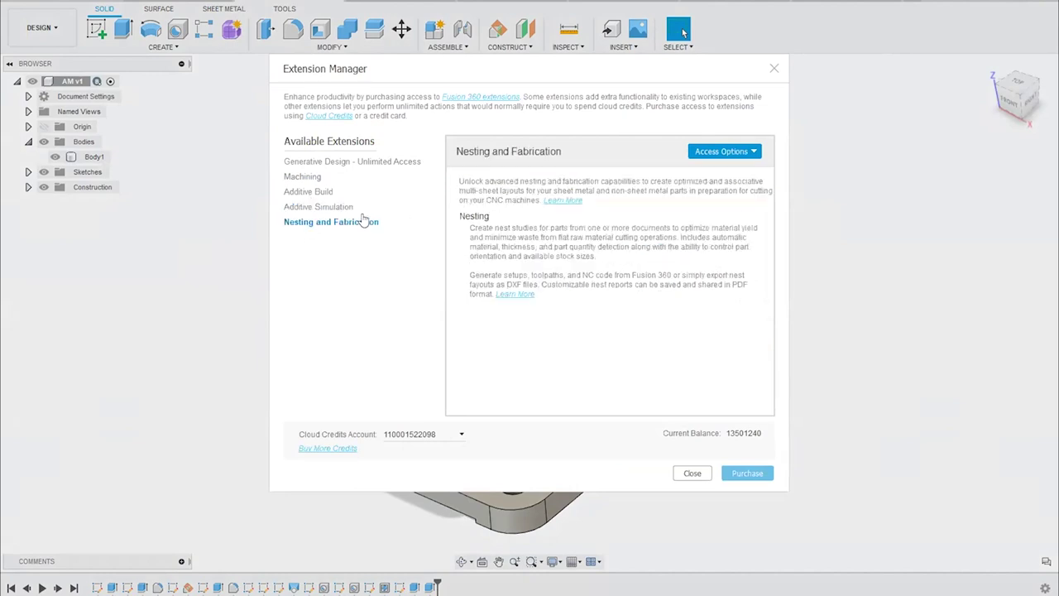
click(773, 70)
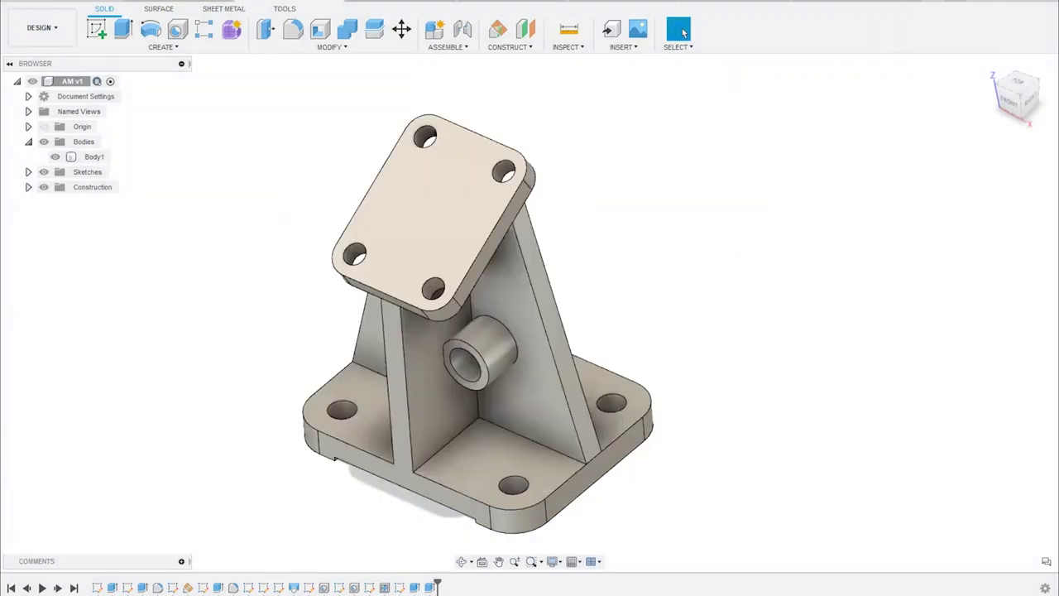
Review the available Preview Features in the Preferences without changing any of them
click(1026, 12)
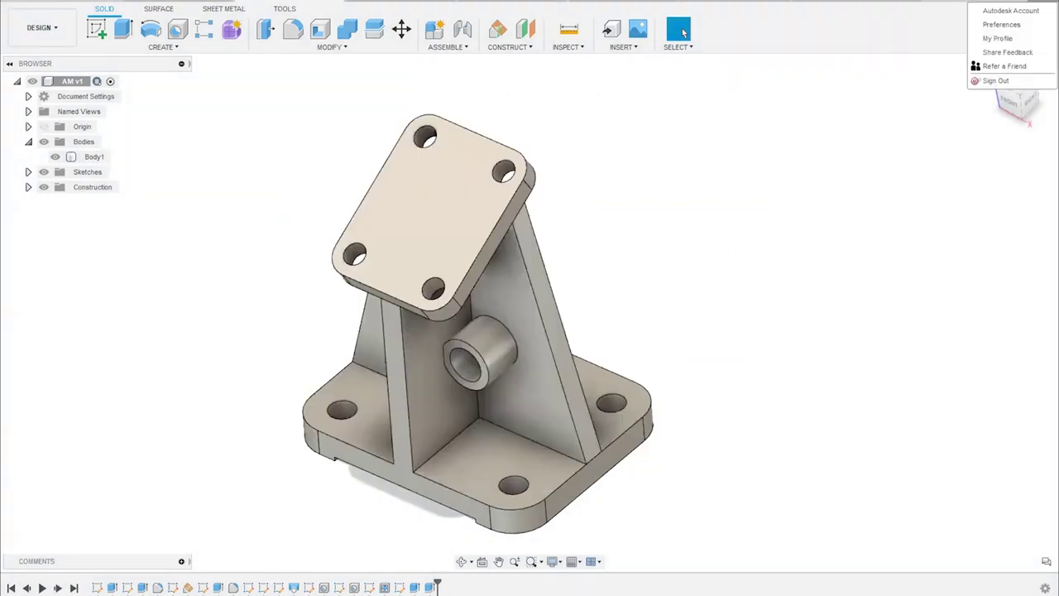
click(1015, 37)
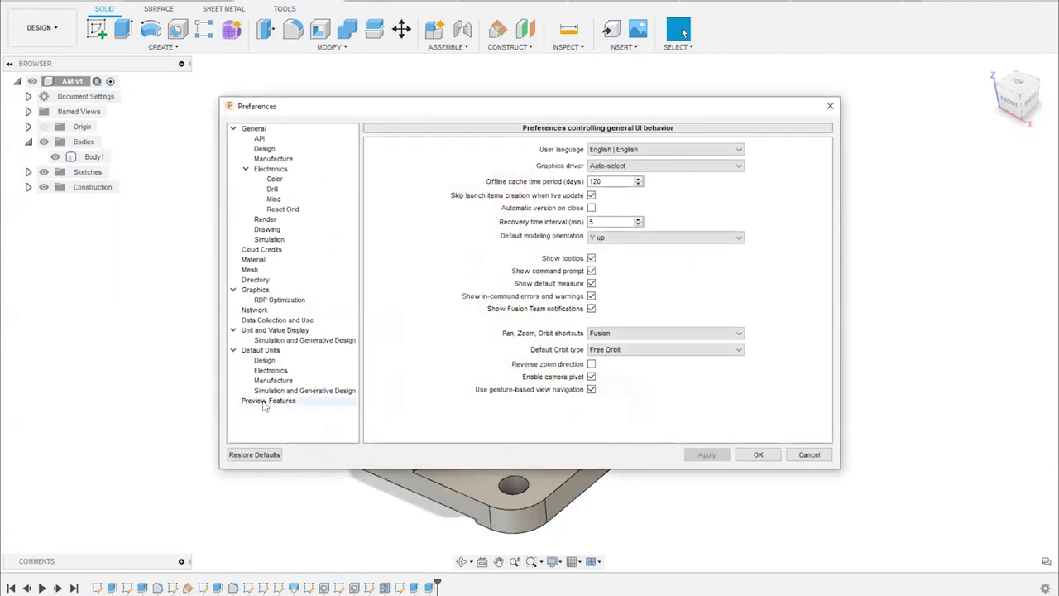
click(265, 403)
scroll(600, 299, down, 2)
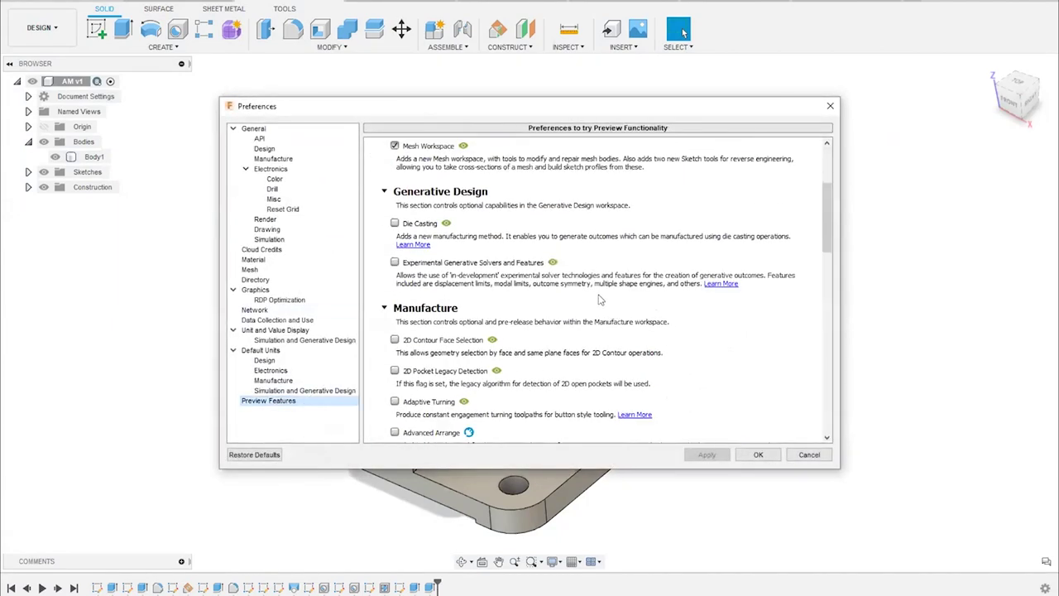
scroll(600, 300, up, 3)
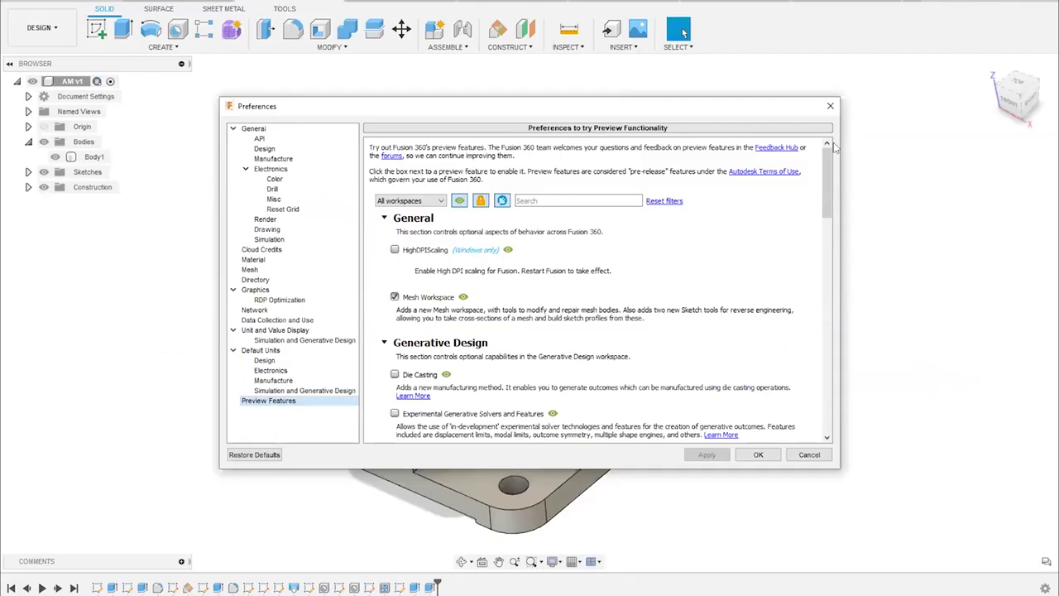
click(830, 107)
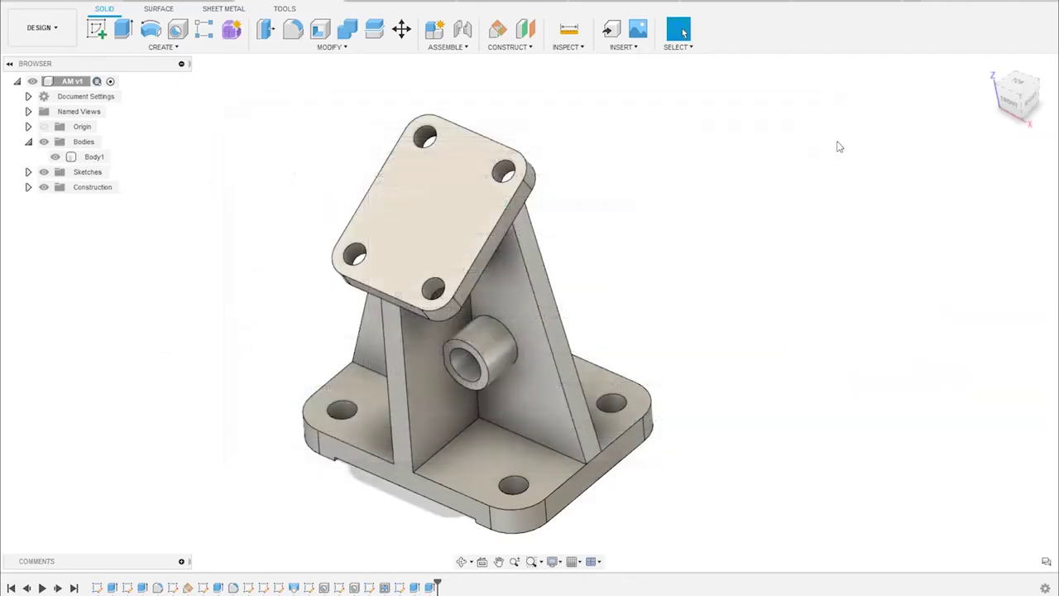
Open the webinar project folder on the Fusion Team website and switch to the KETIV - Fusion Team hub
click(14, 5)
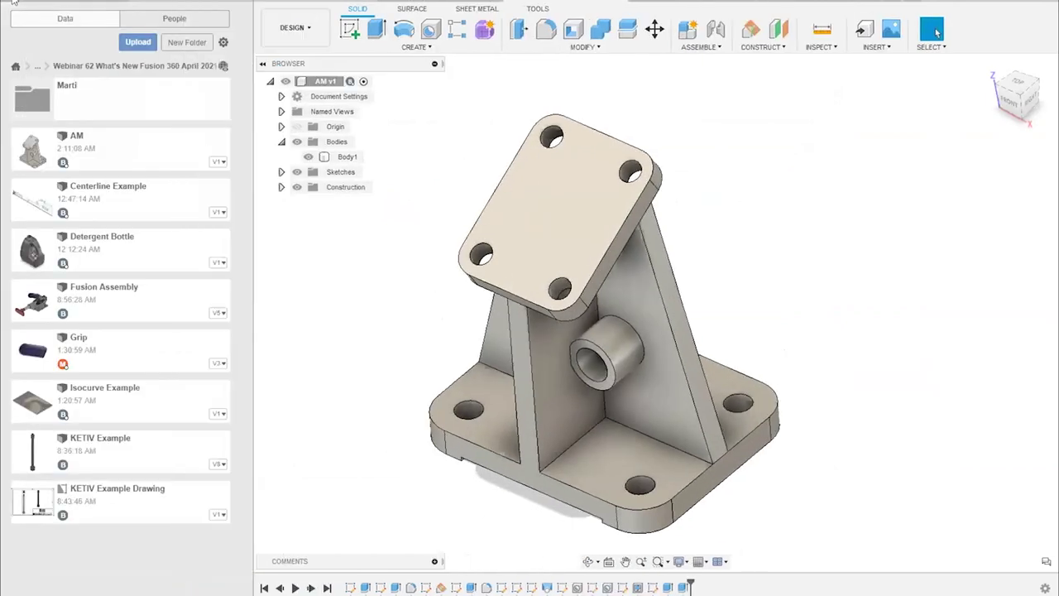
click(223, 67)
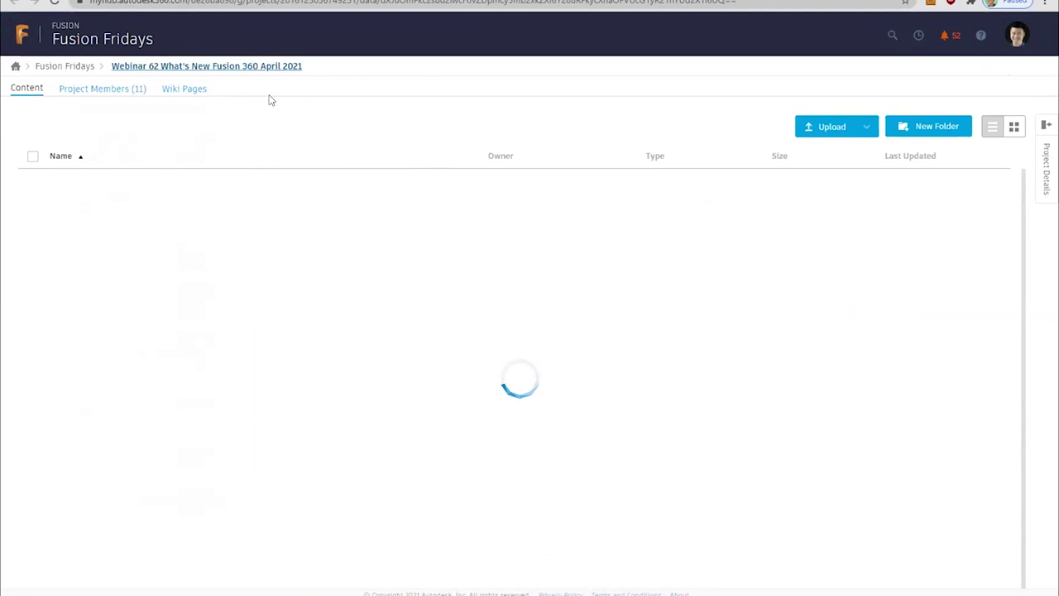
click(1017, 34)
scroll(983, 276, down, 1)
scroll(983, 276, down, 2)
scroll(982, 278, up, 1)
scroll(983, 279, down, 1)
scroll(983, 279, down, 5)
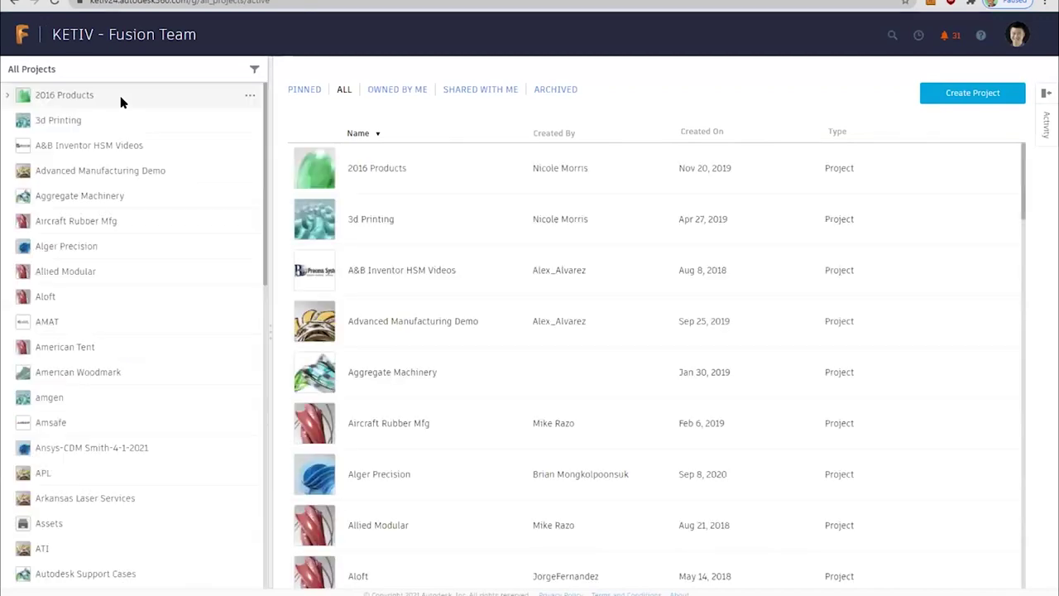
Browse the All Projects navigation list of the KETIV - Fusion Team hub
scroll(117, 177, down, 10)
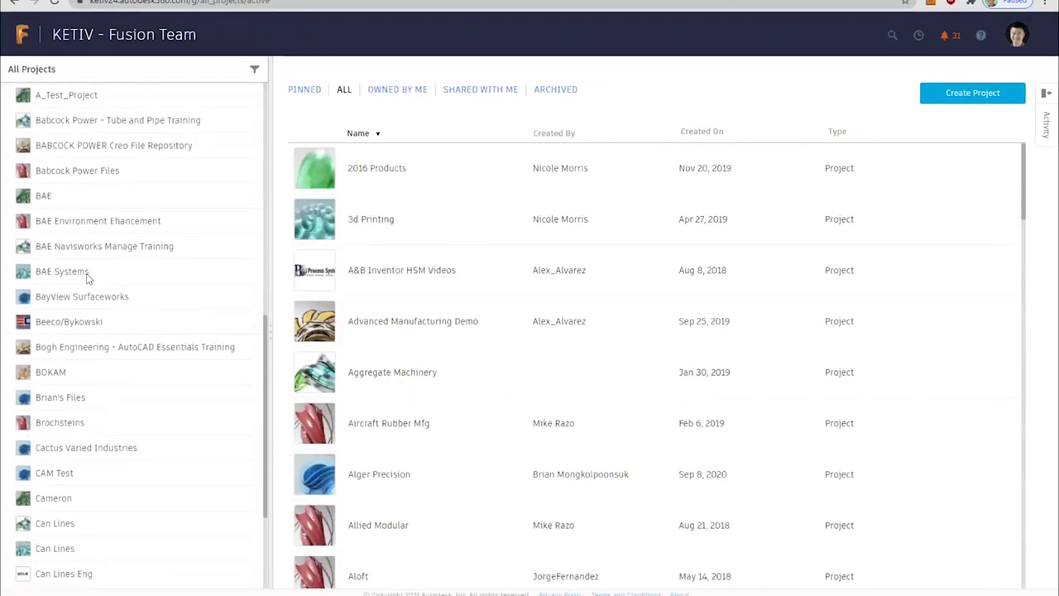
scroll(101, 293, up, 5)
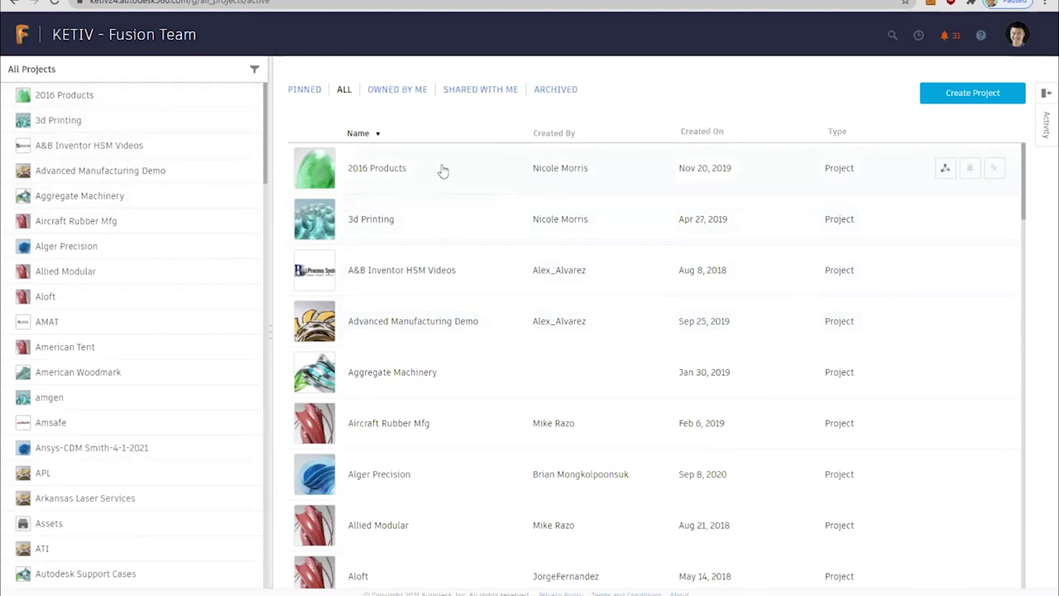
scroll(107, 319, down, 10)
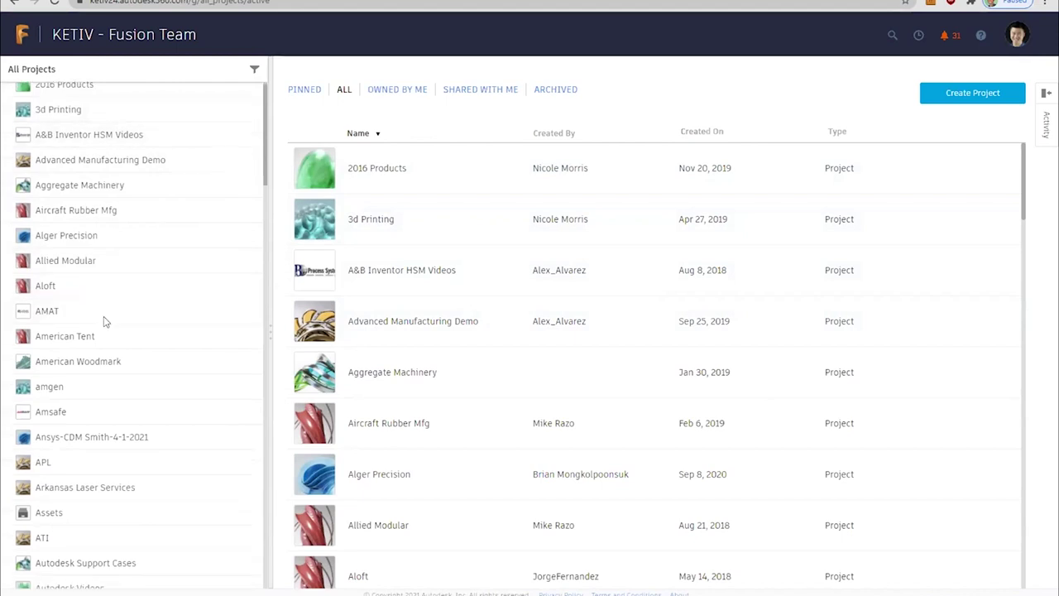
scroll(123, 306, up, 10)
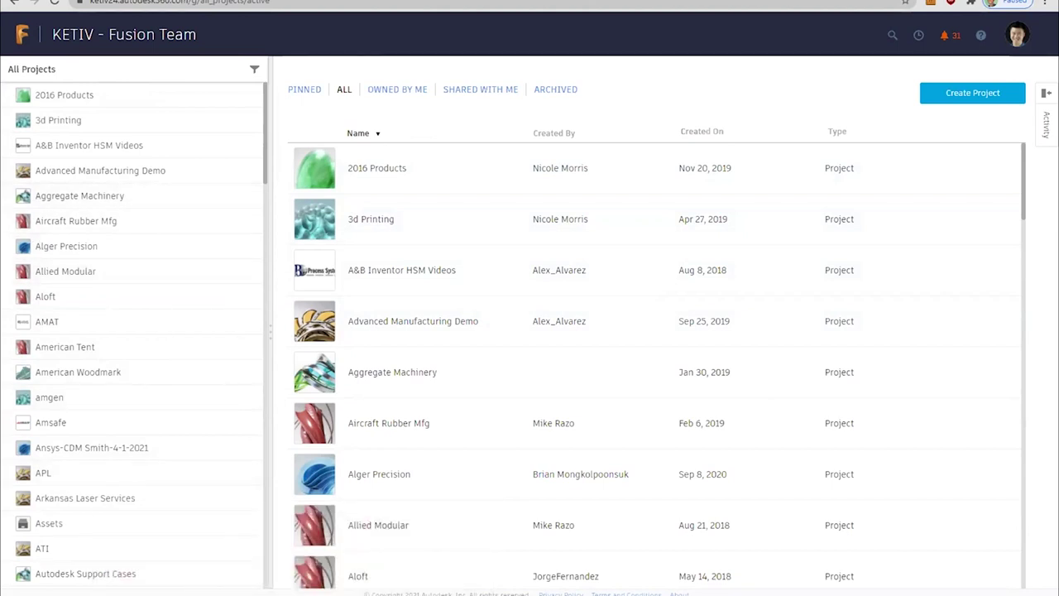
Return to the AM model in Fusion 360 and hide the data panel
click(320, 579)
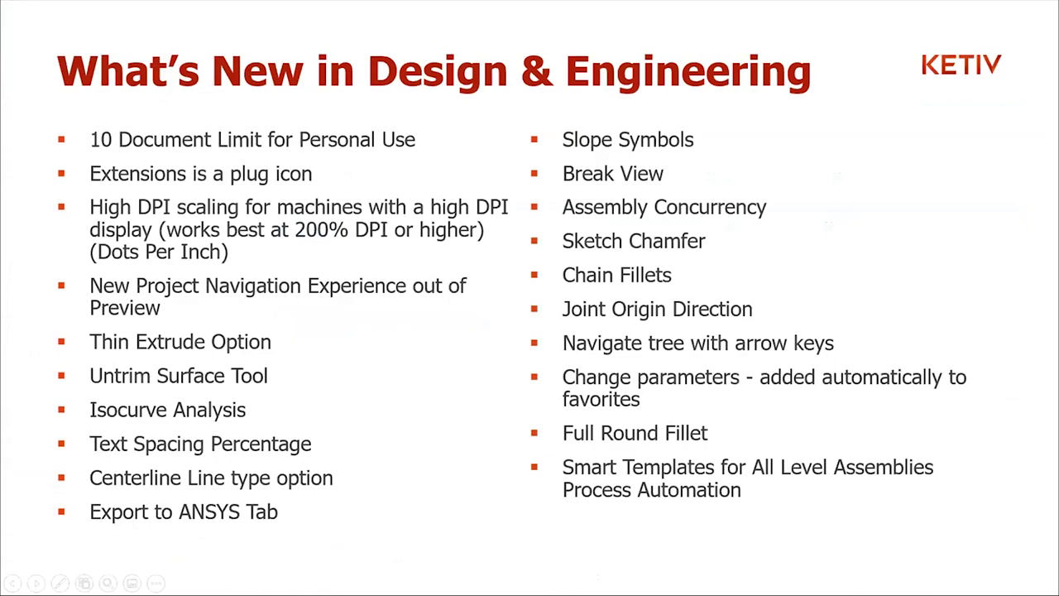
key(alt+Tab)
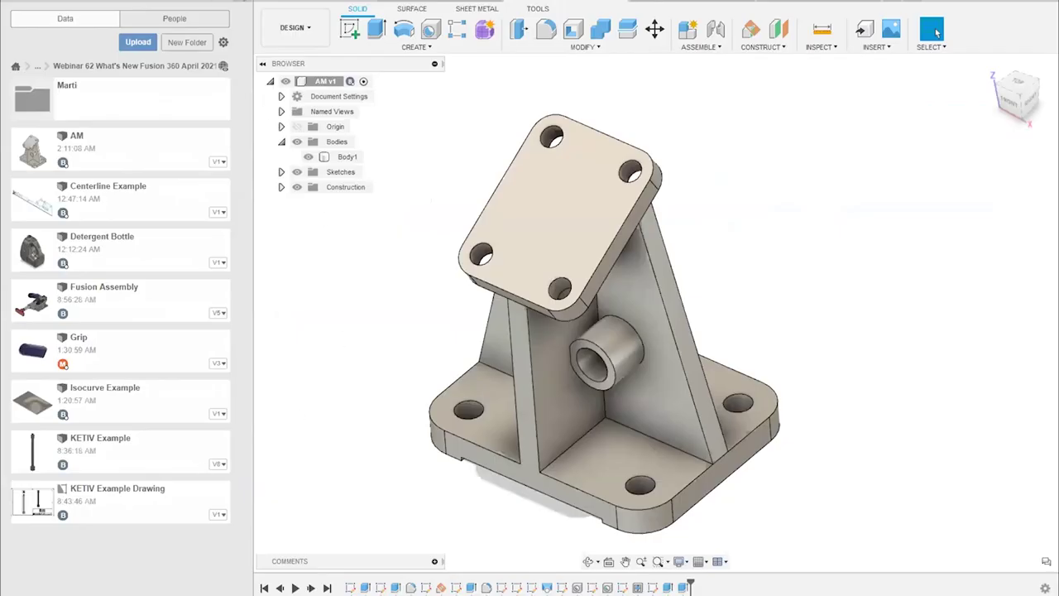
click(241, 4)
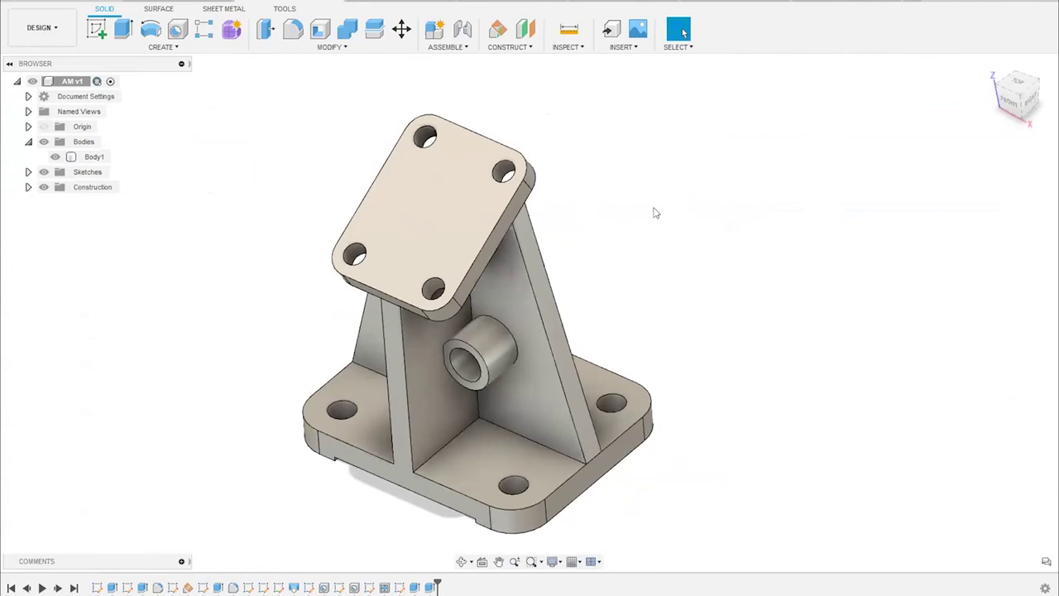
Start a sketch on the tilted top plate's outer face and project that face into it
middle_drag(635, 197, 573, 209)
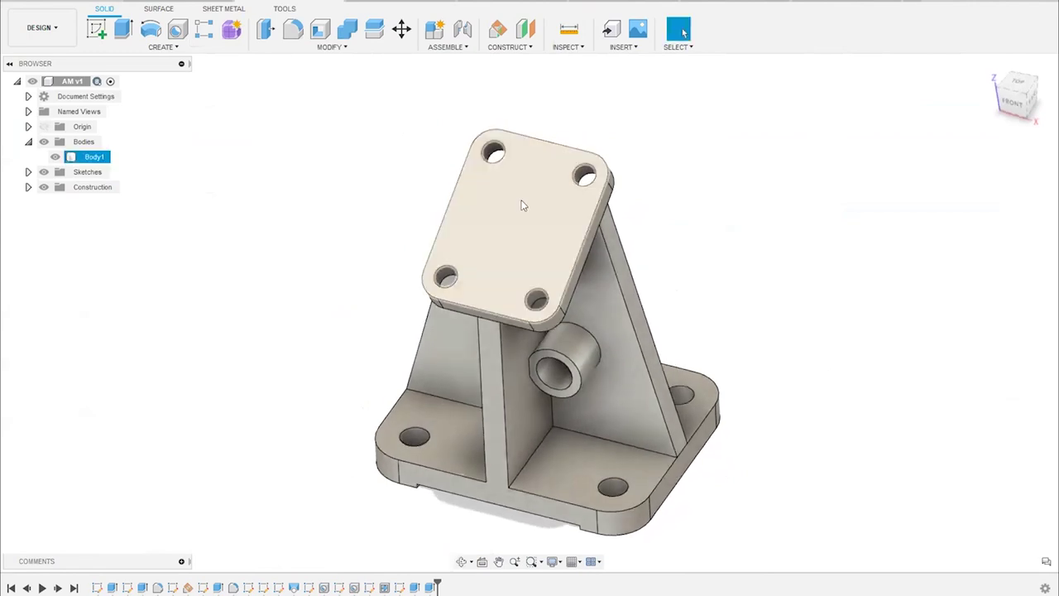
shift+middle_drag(697, 163, 681, 170)
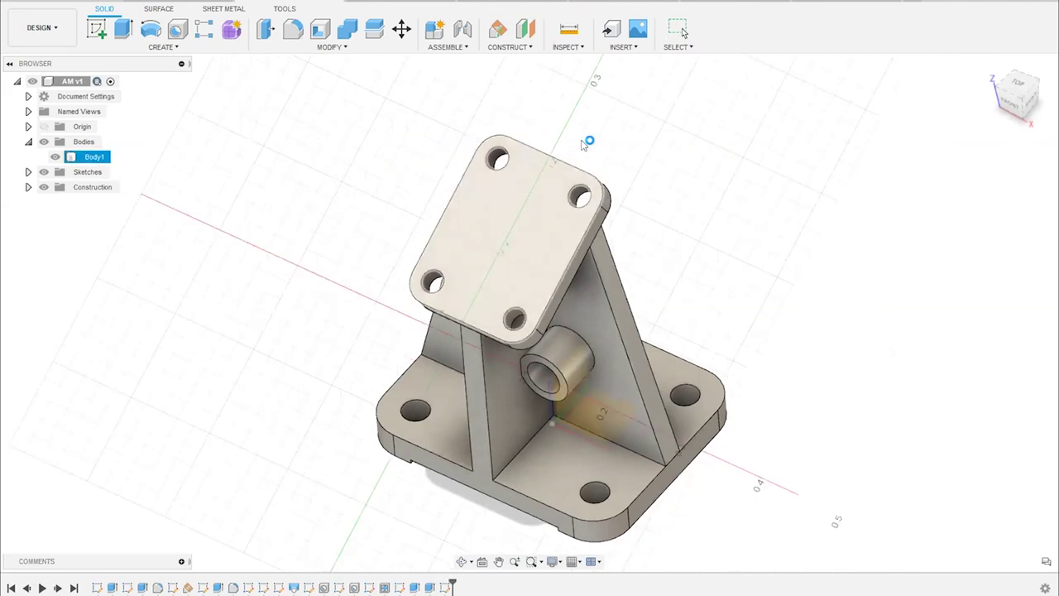
click(508, 192)
key(p)
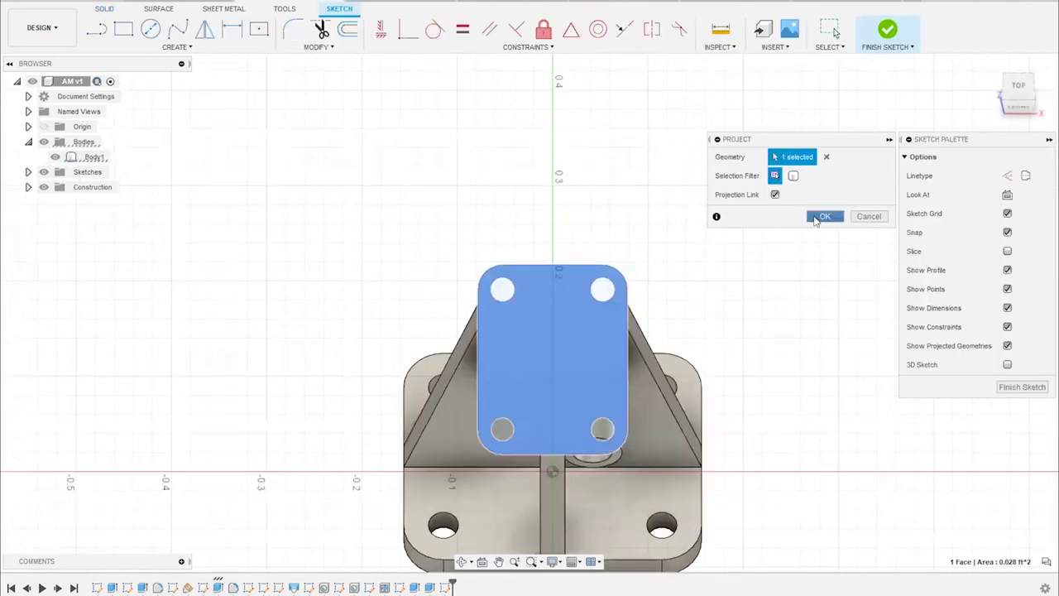
click(823, 216)
Offset the projected plate outline inward by 0.007 ft
key(o)
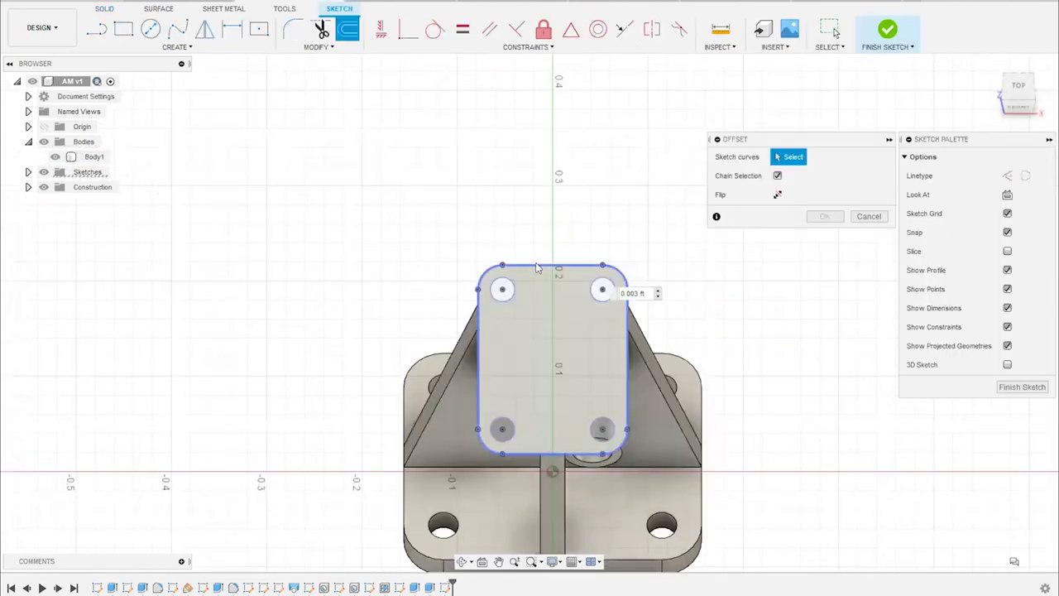
click(535, 267)
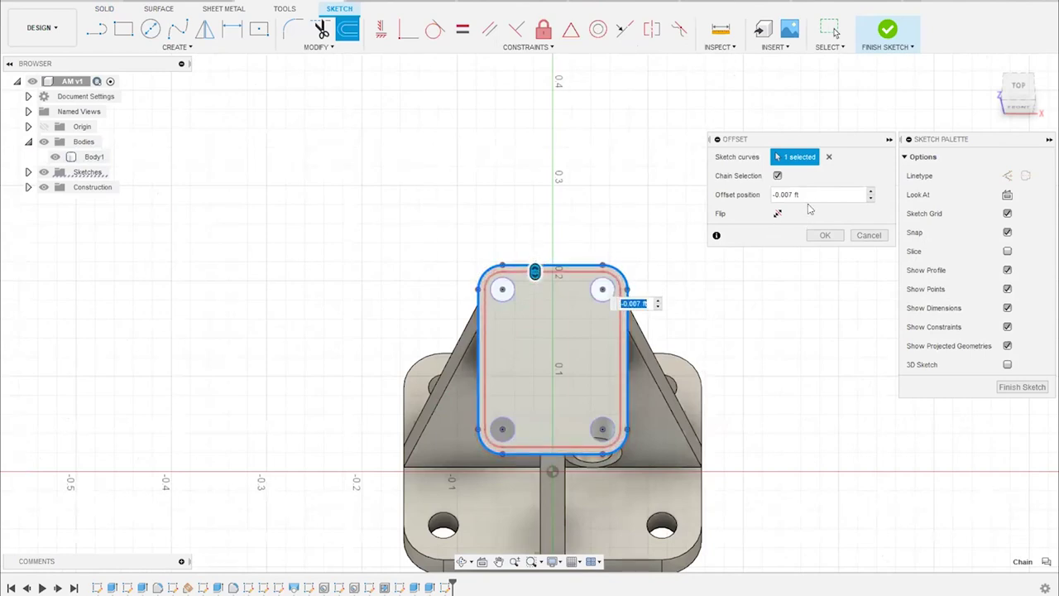
drag(796, 194, 748, 197)
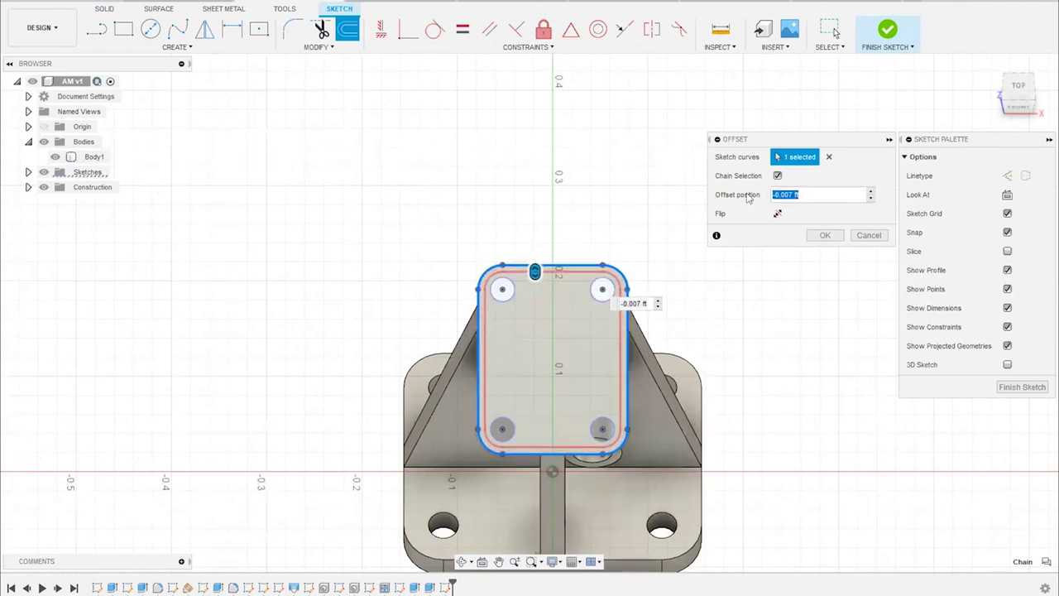
click(825, 237)
Offset the upper-left hole's projected circle outward by 0.003 ft in the plate sketch
key(o)
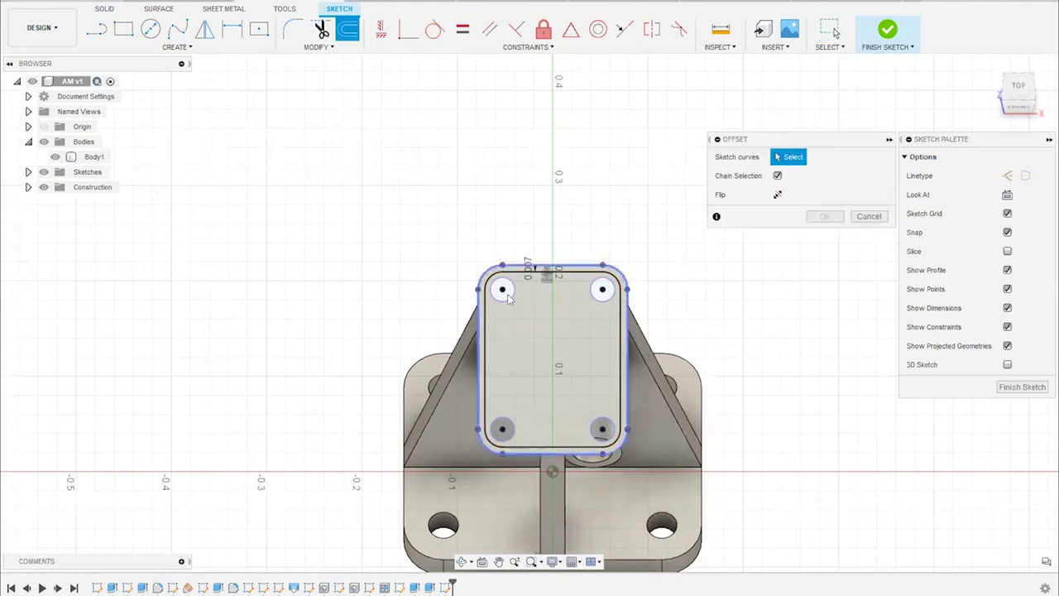
click(509, 290)
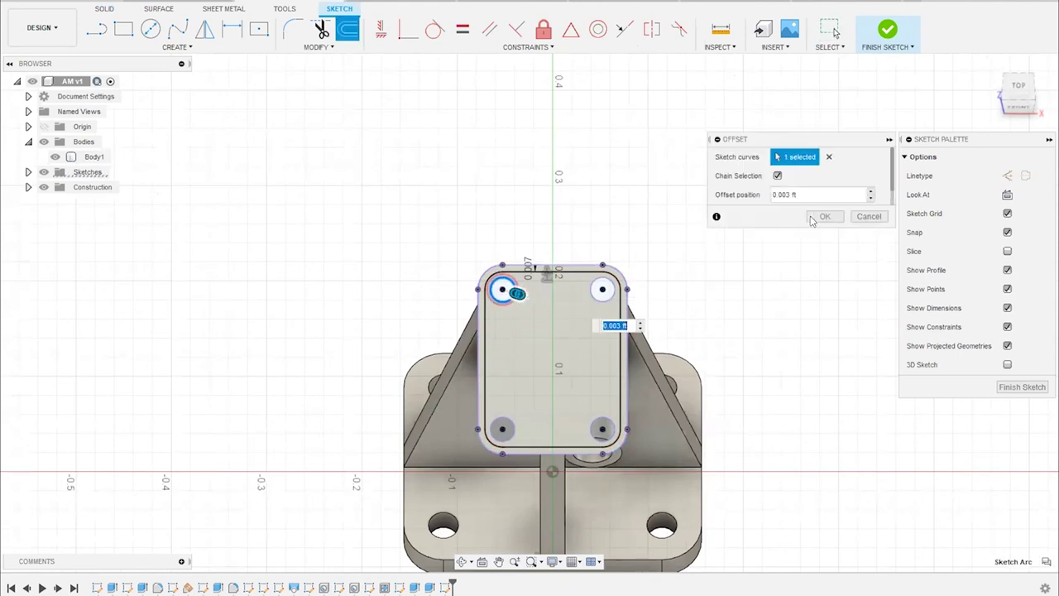
key(Return)
Extrude the plate's outer rim and the ring around the upper-left hole by 0.06 ft, joined to the body
key(e)
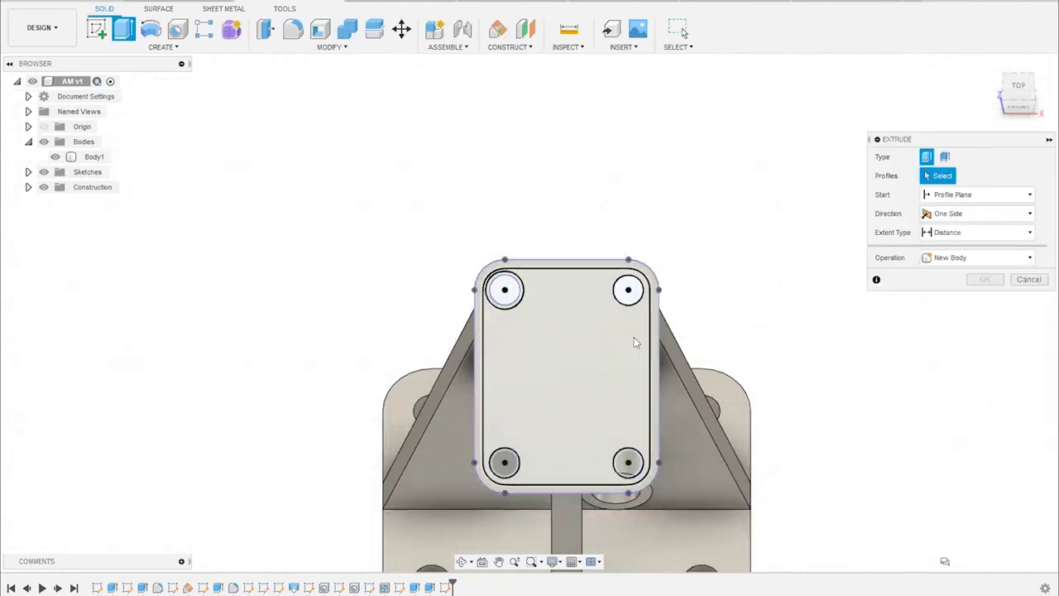
click(631, 338)
drag(530, 363, 525, 356)
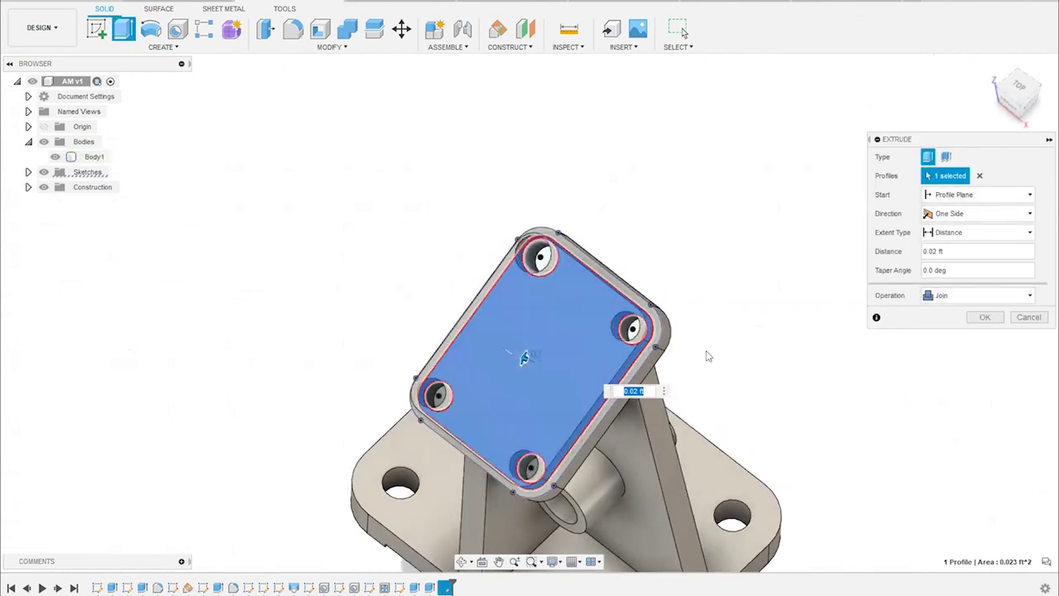
shift+middle_drag(642, 391, 825, 316)
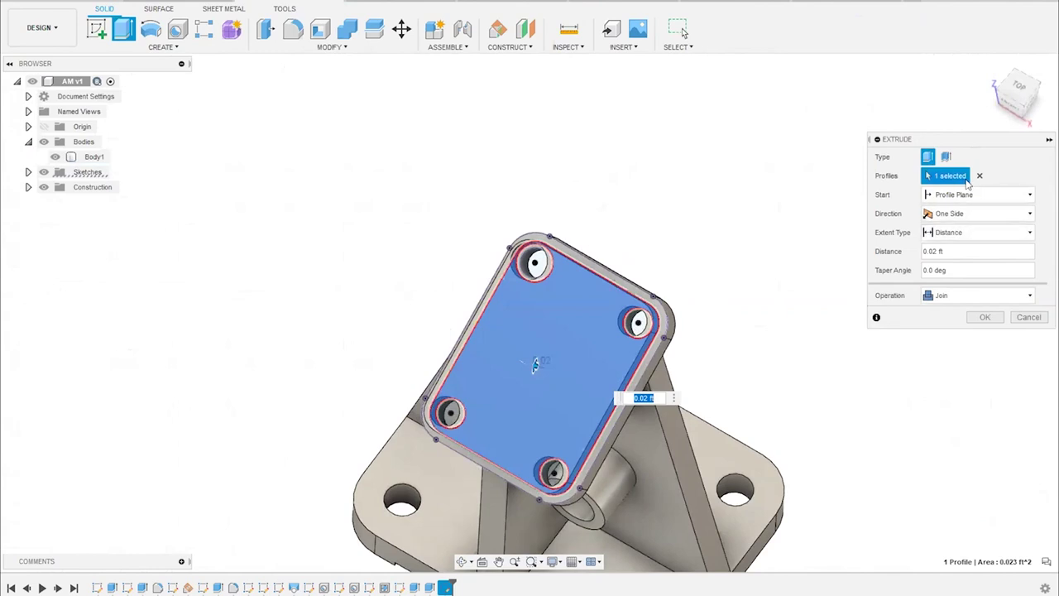
click(704, 239)
scroll(616, 236, up, 3)
click(569, 269)
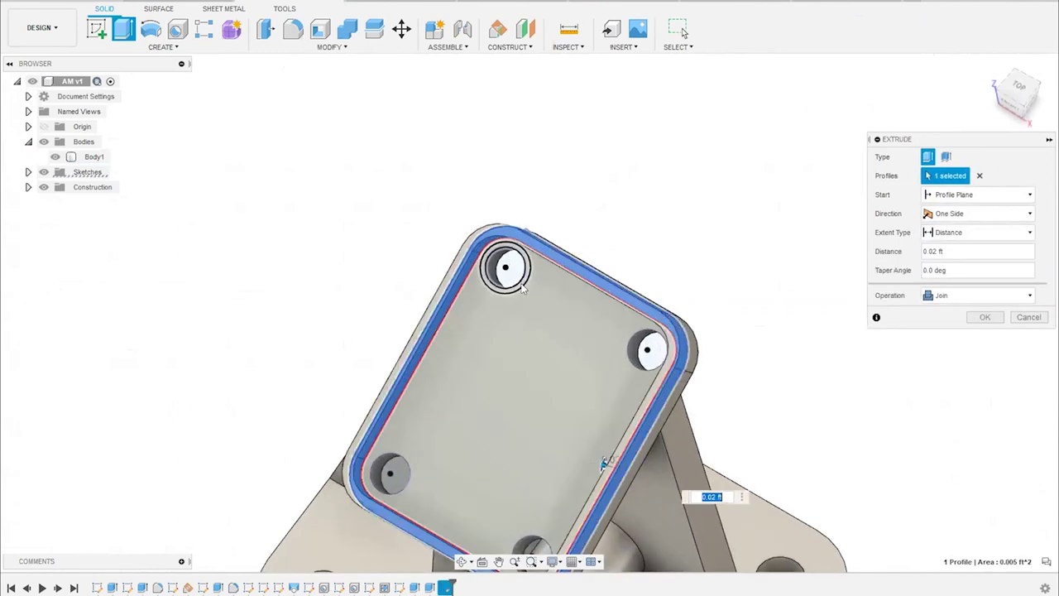
shift+middle_drag(547, 283, 513, 258)
click(513, 258)
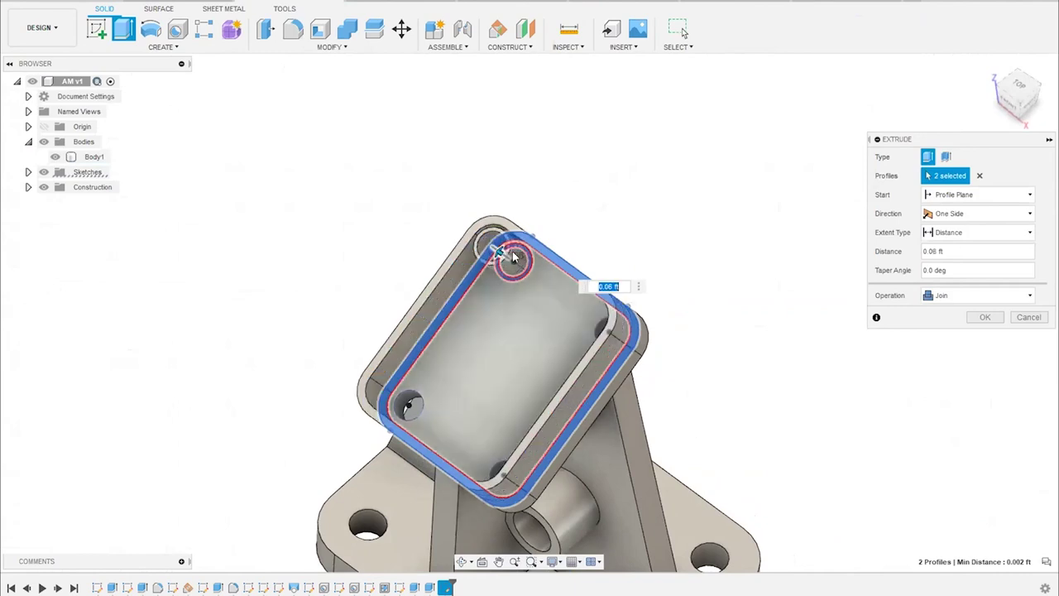
click(984, 316)
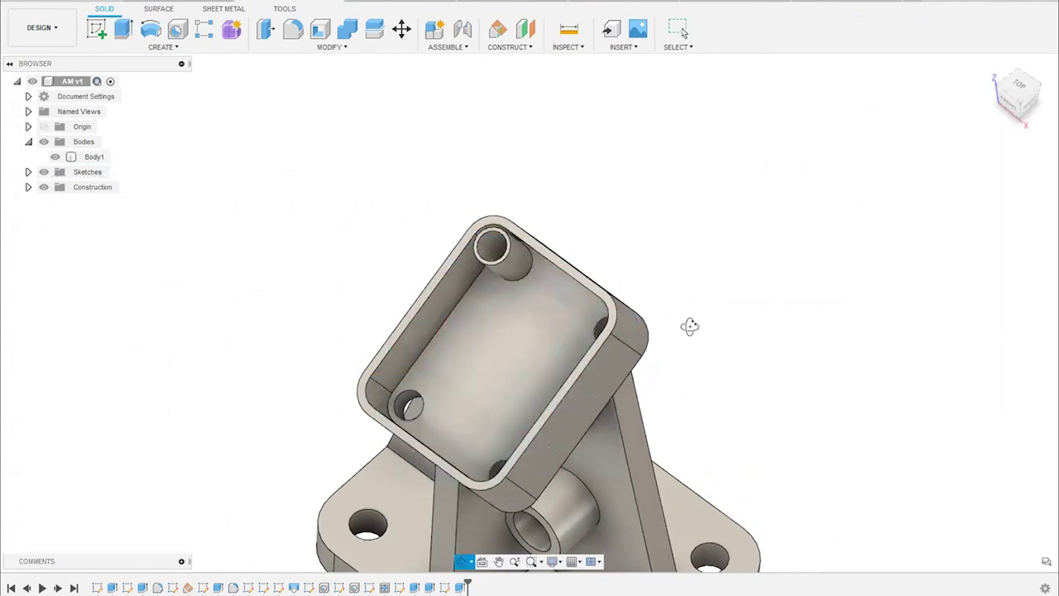
shift+middle_drag(690, 326, 694, 332)
Try a solid extrusion of the tilted plate's outer face by 0.10 ft, joined to the body
key(s)
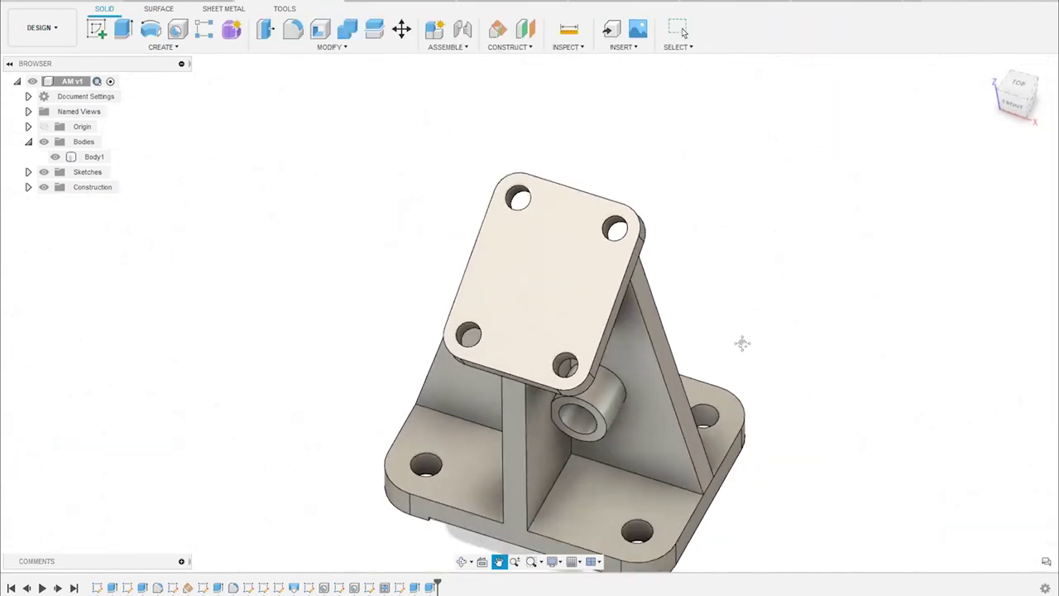
key(Escape)
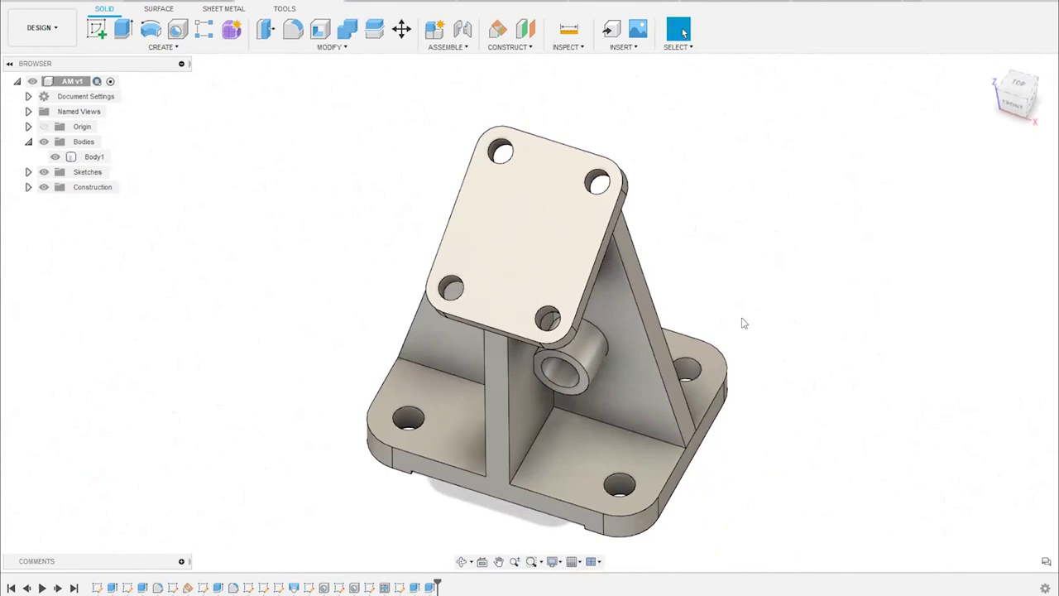
key(e)
middle_drag(756, 317, 769, 287)
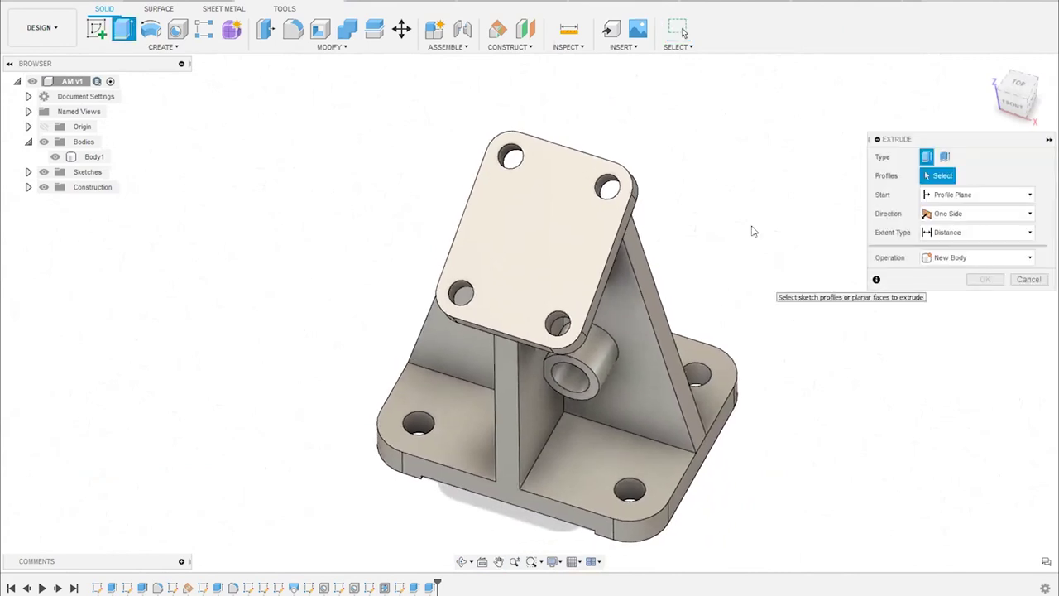
click(550, 233)
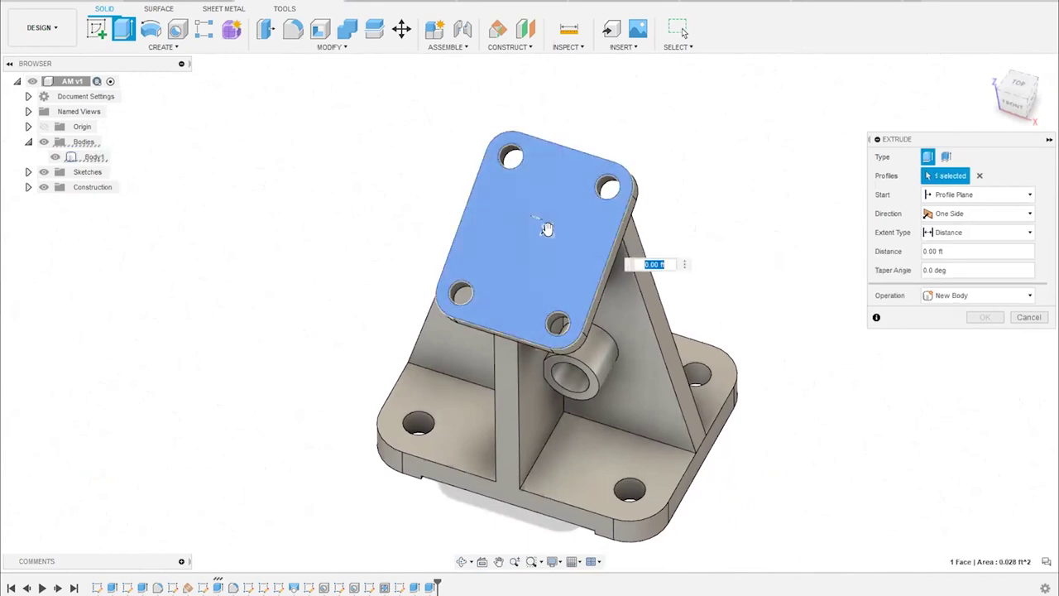
drag(537, 223, 693, 239)
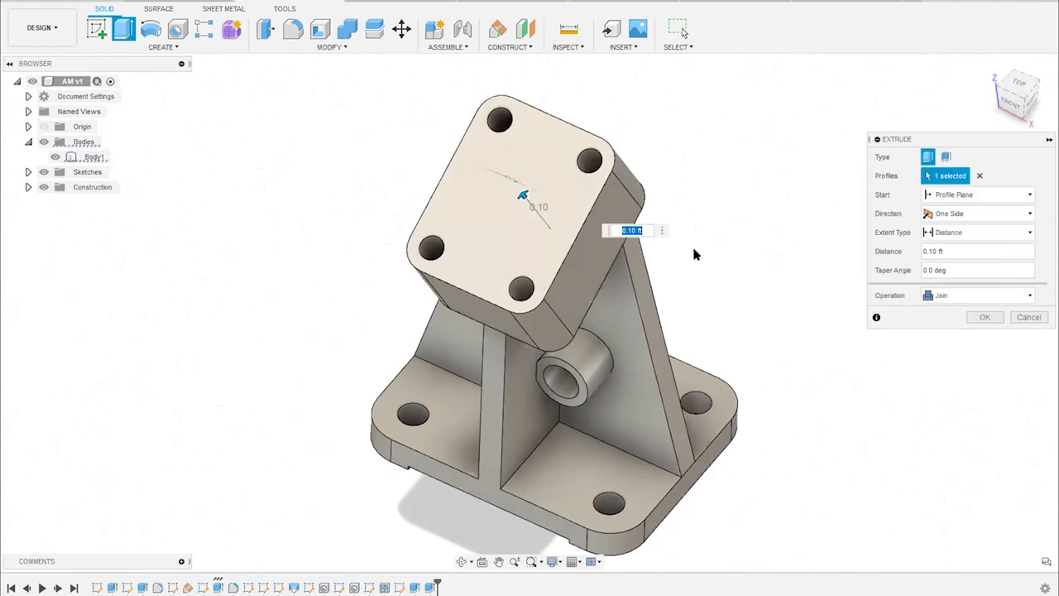
key(Return)
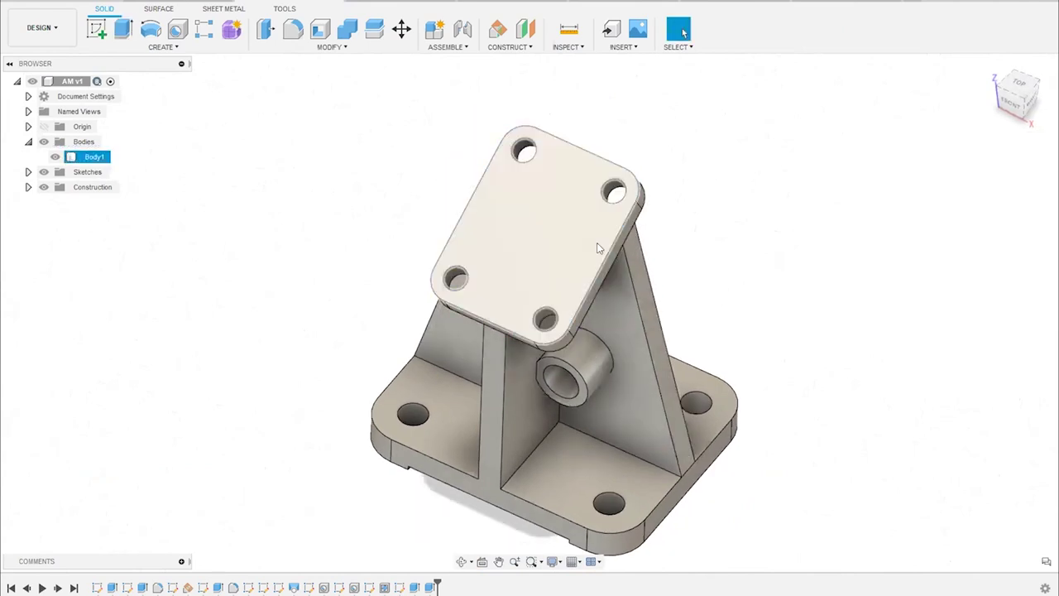
Set up a Thin Extrude of the tilted plate's outer face with a distance of 0.04 ft
key(e)
click(530, 212)
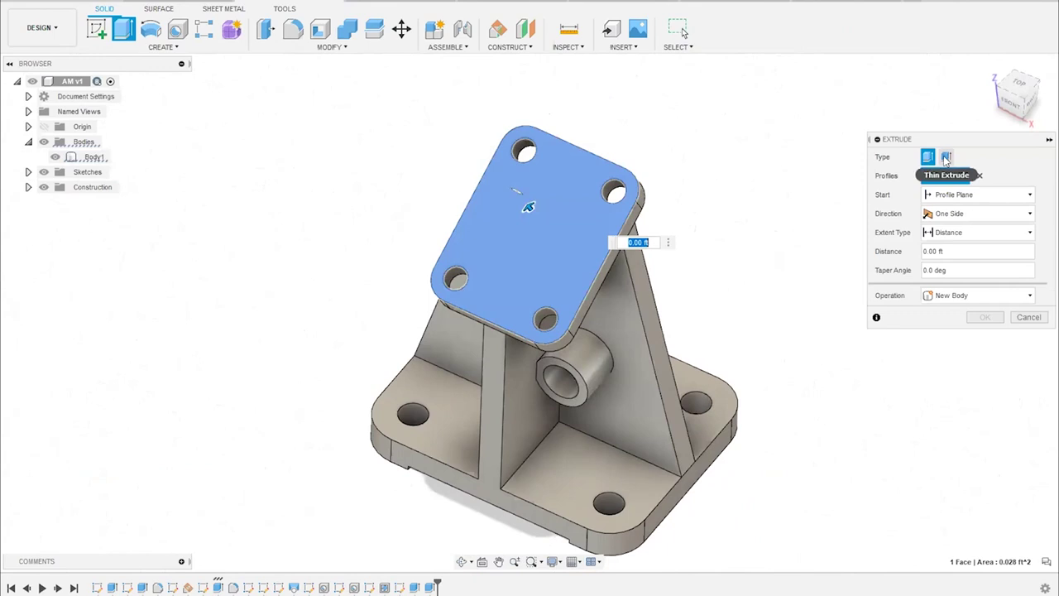
click(946, 158)
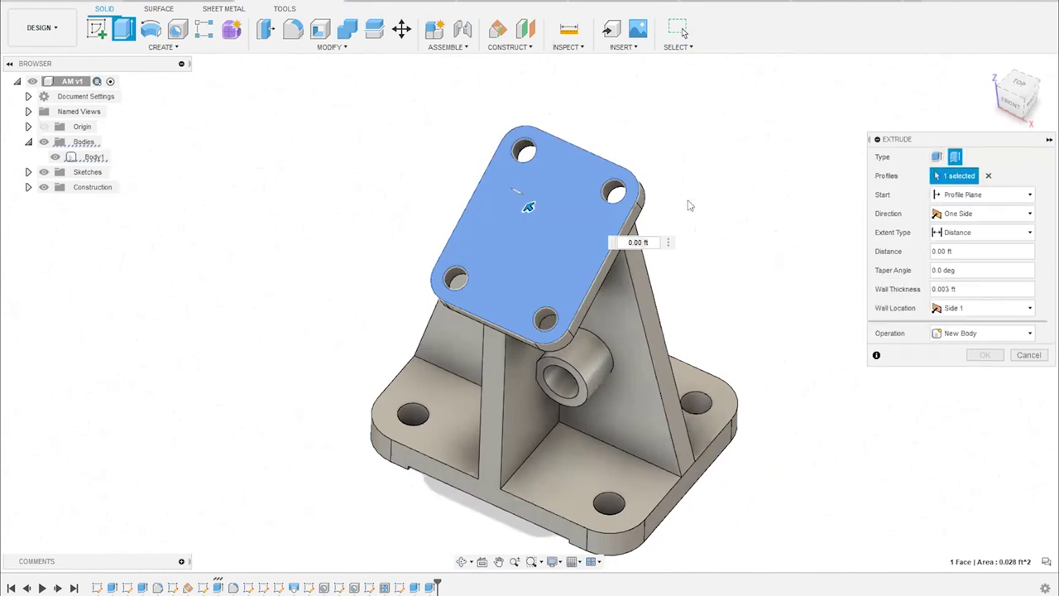
drag(528, 207, 518, 196)
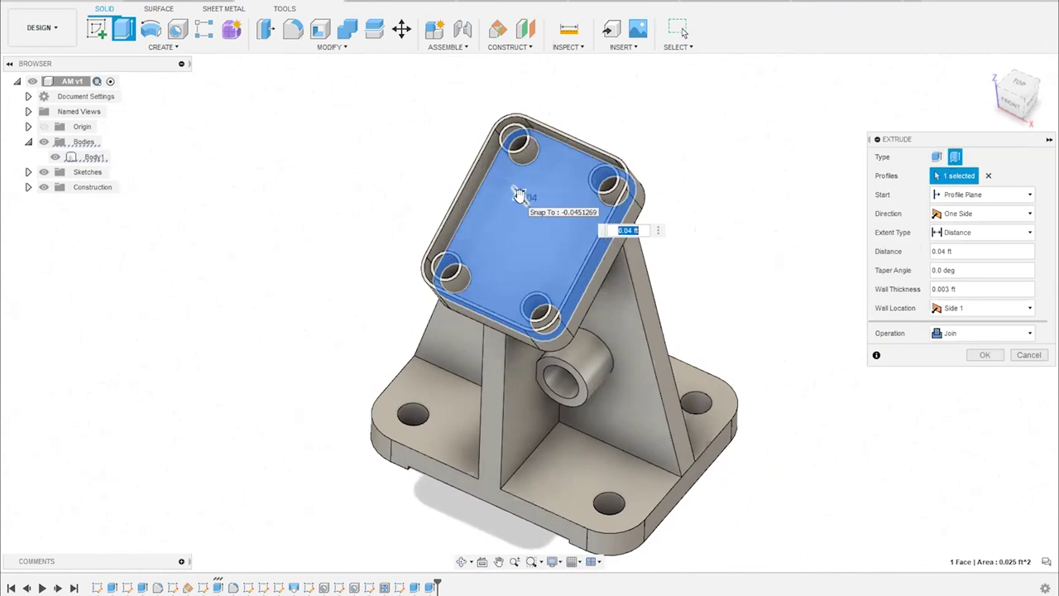
shift+middle_drag(741, 196, 650, 201)
scroll(563, 178, up, 5)
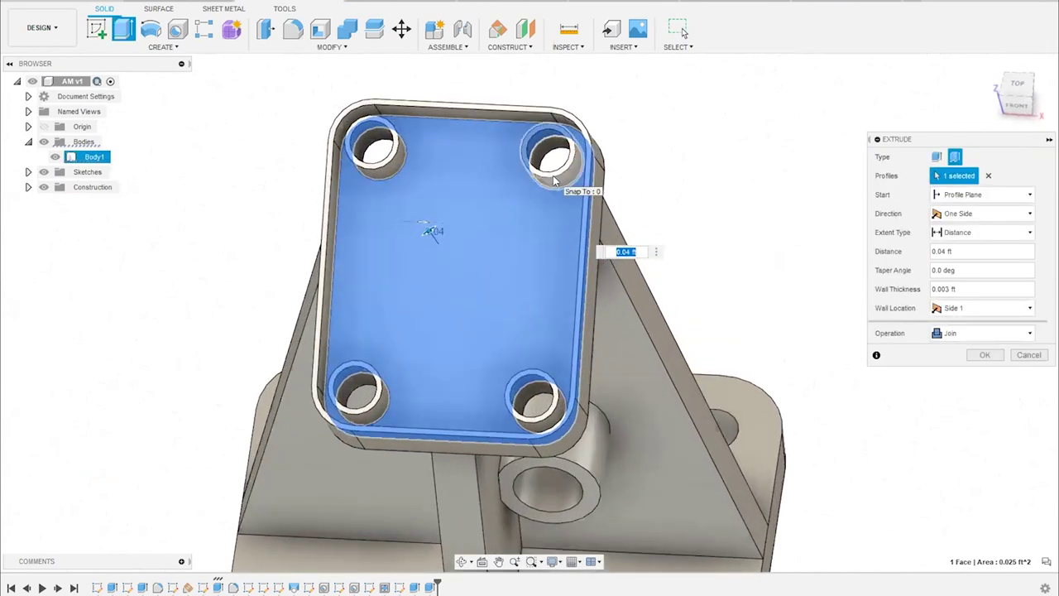
Complete the thin extrusion as a Join with a 0.003 ft wall thickness on Side 1
click(943, 289)
double_click(944, 289)
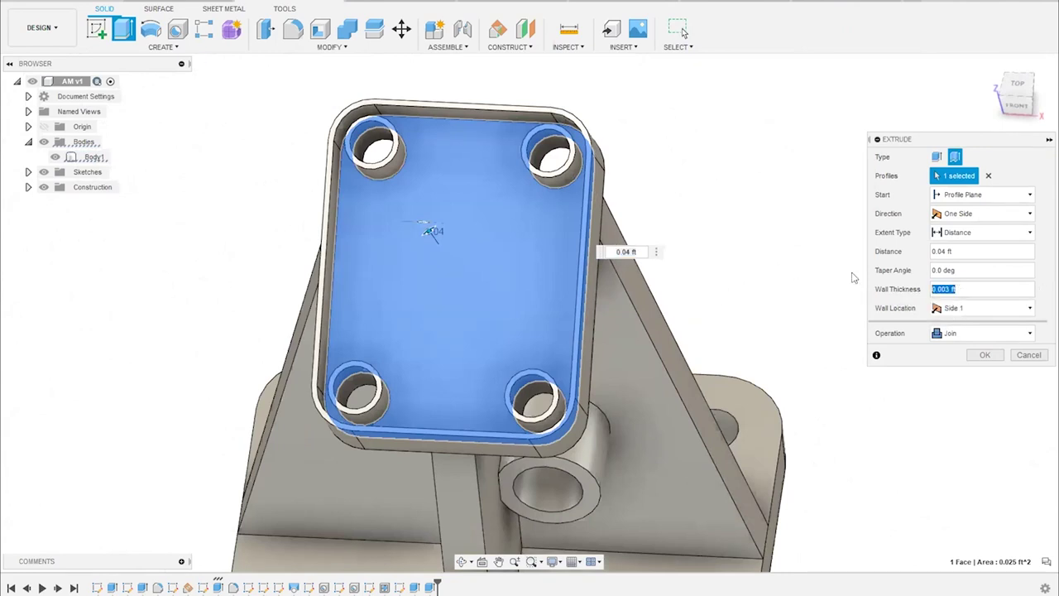
shift+middle_drag(714, 217, 506, 150)
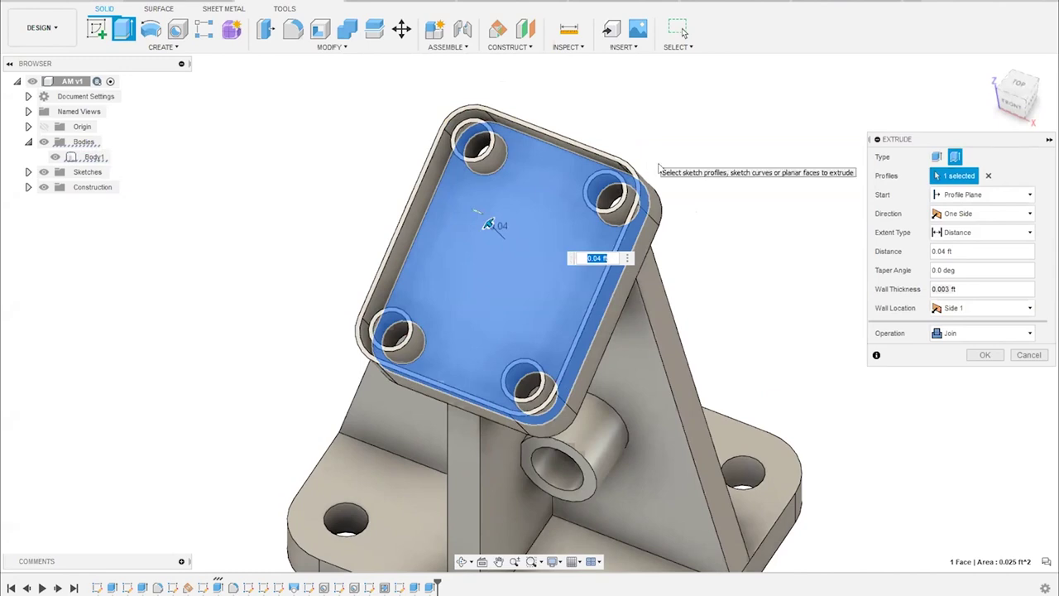
click(971, 289)
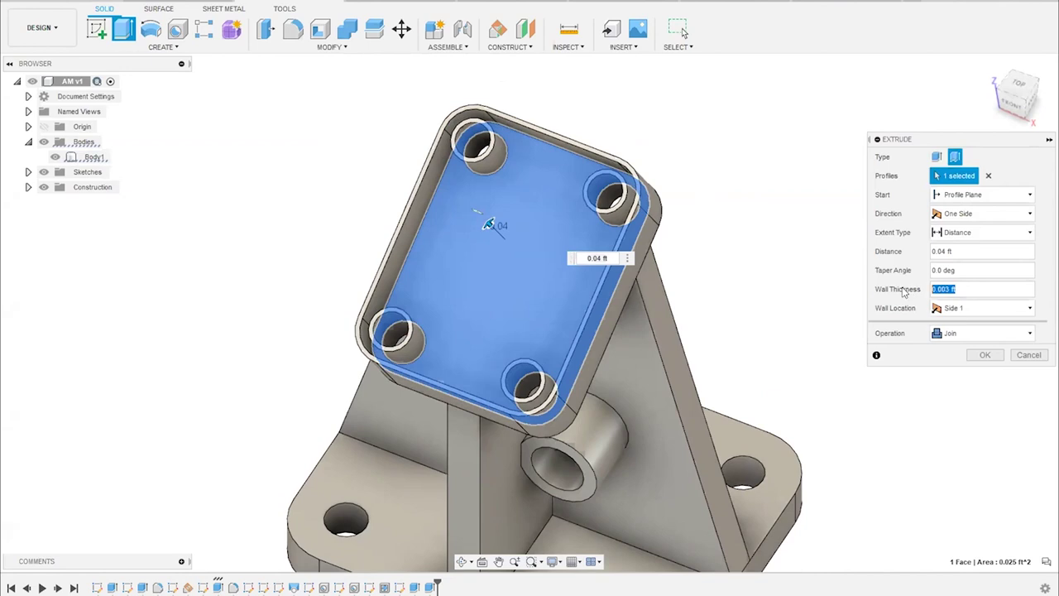
click(972, 289)
click(796, 256)
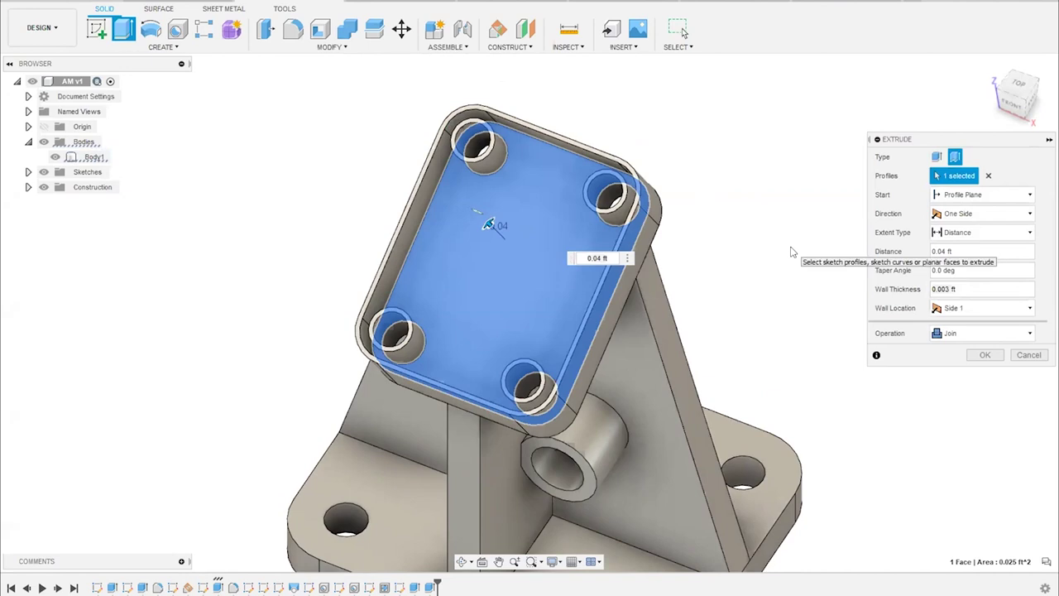
click(985, 354)
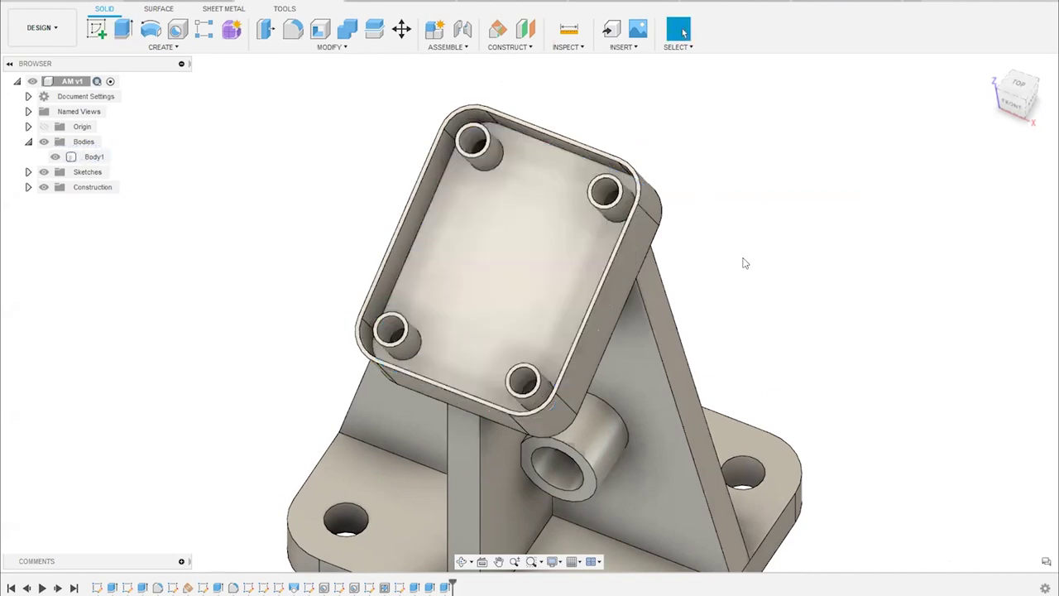
middle_drag(791, 272, 786, 262)
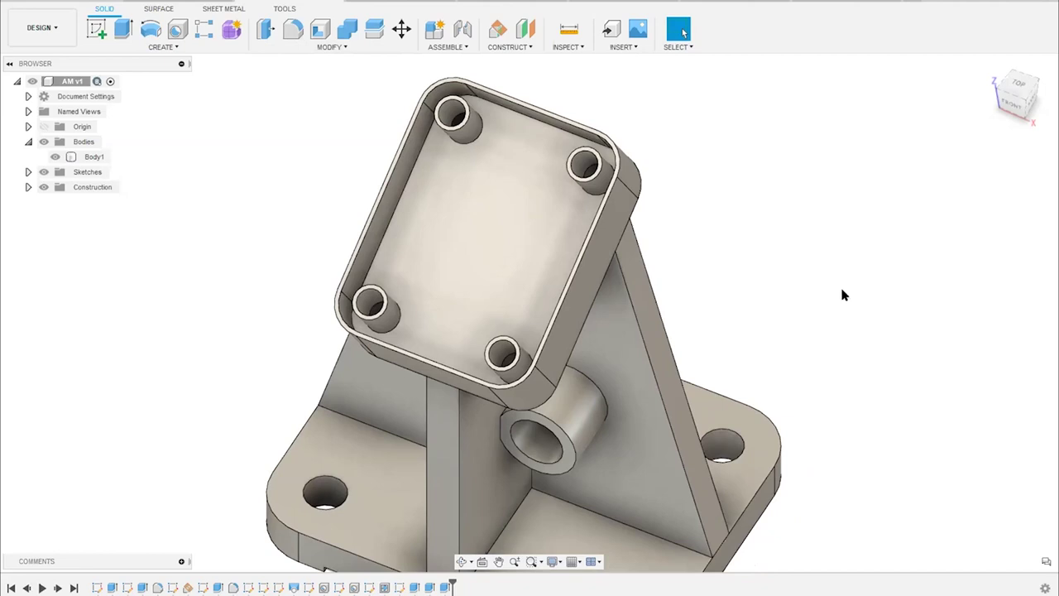
shift+middle_drag(823, 287, 775, 317)
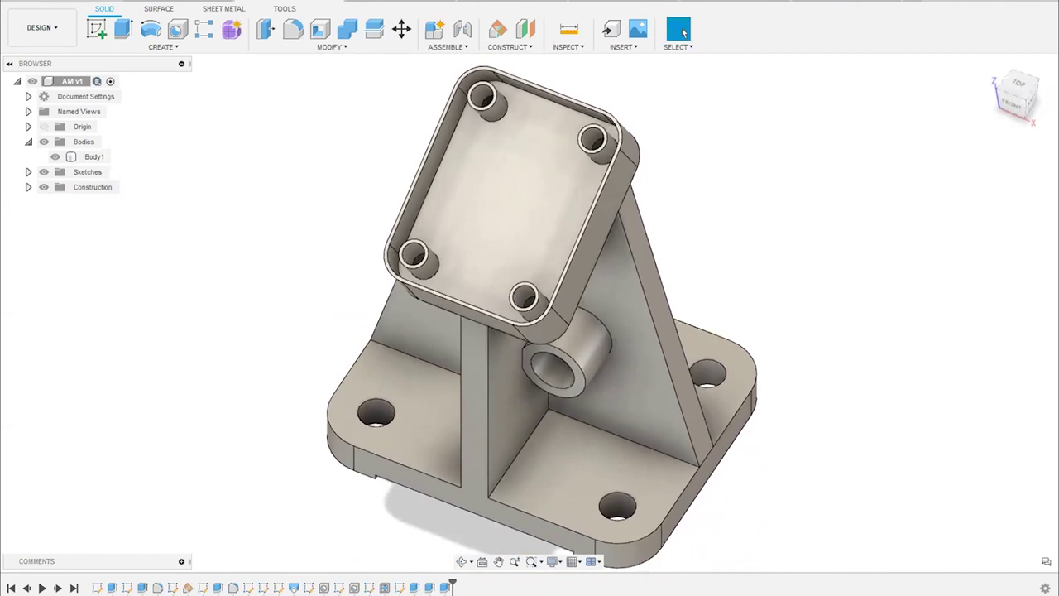
Switch to the Detergent Bottle design and expand its bodies to examine the bottle's surface body
click(322, 579)
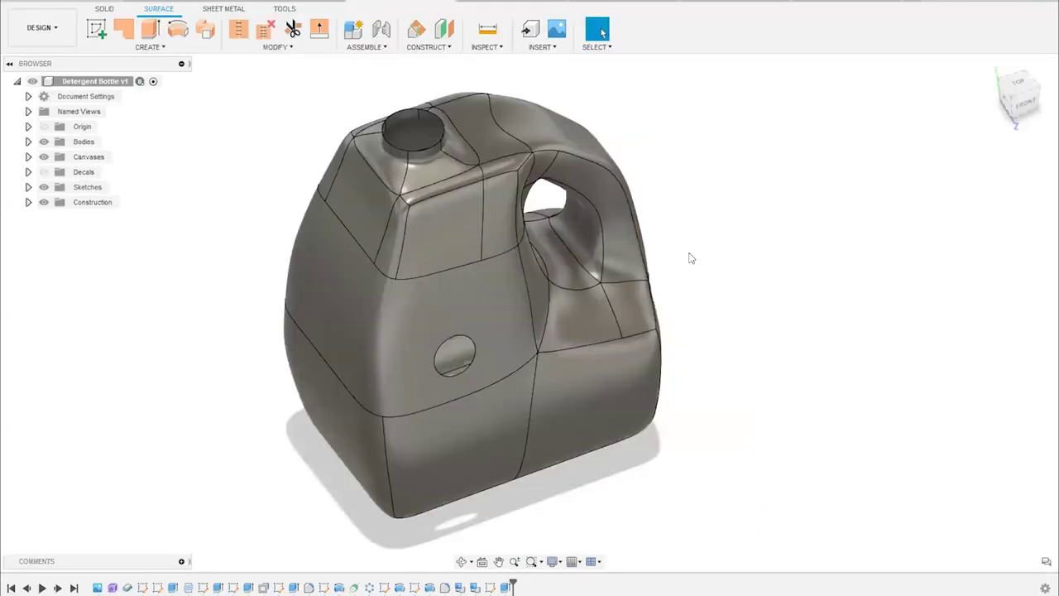
shift+middle_drag(686, 237, 700, 213)
click(28, 141)
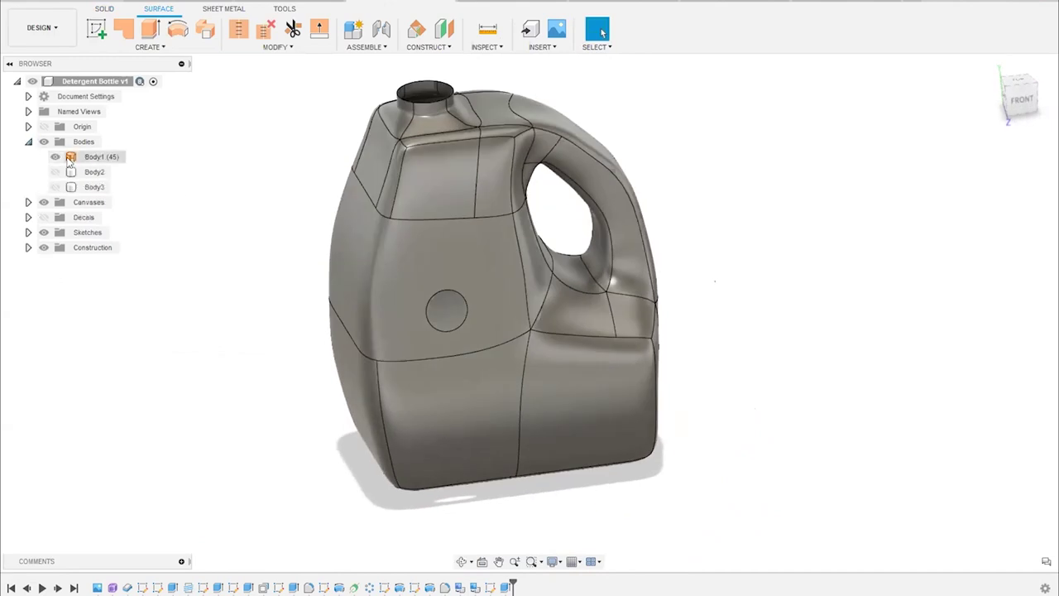
click(71, 159)
click(858, 298)
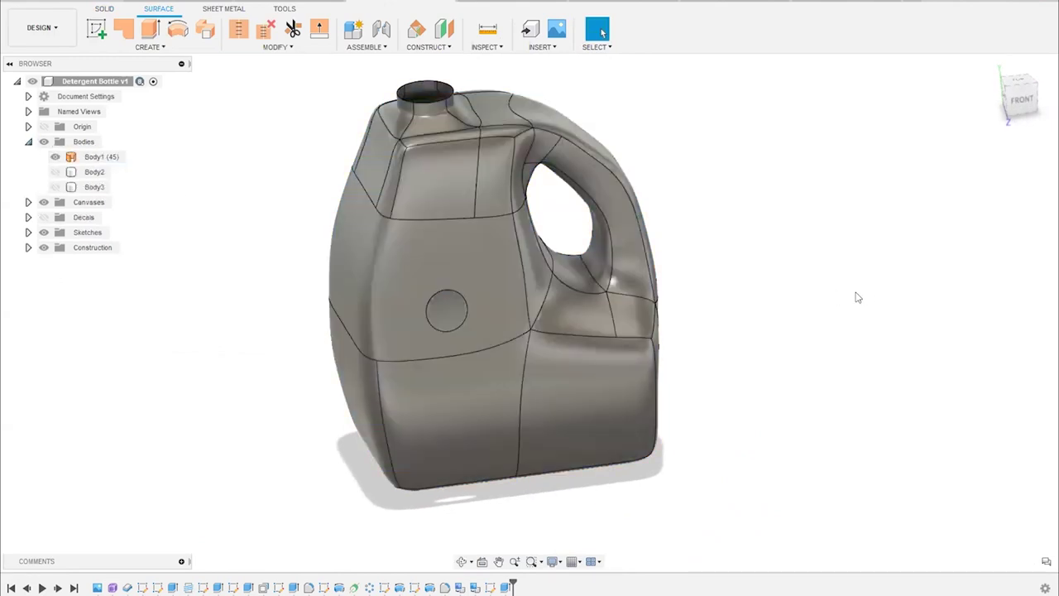
shift+middle_drag(865, 303, 722, 272)
Look through the surface modification commands for the Untrim tool
click(496, 166)
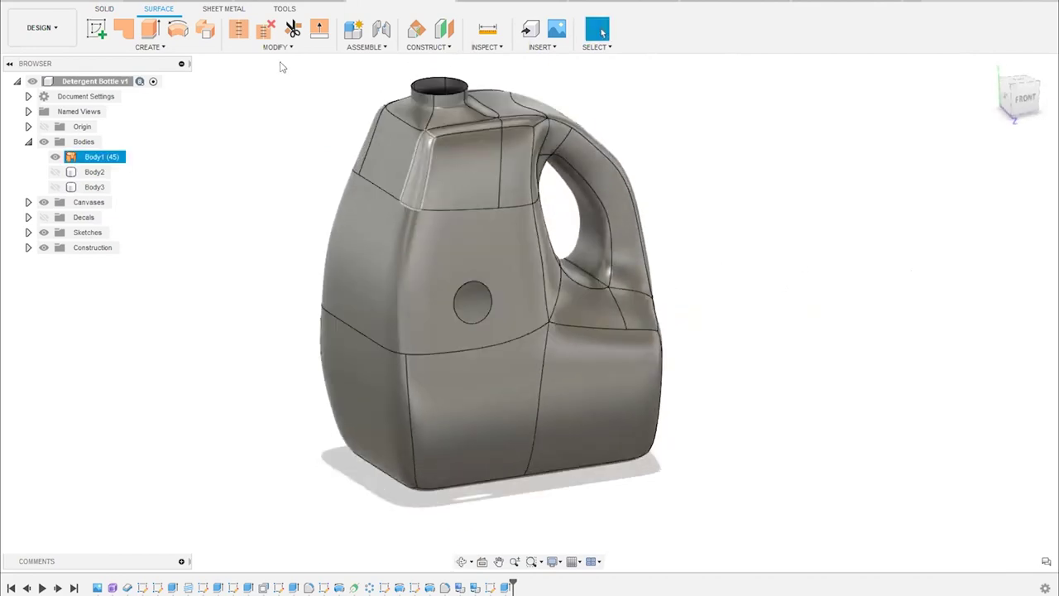
click(281, 66)
click(273, 47)
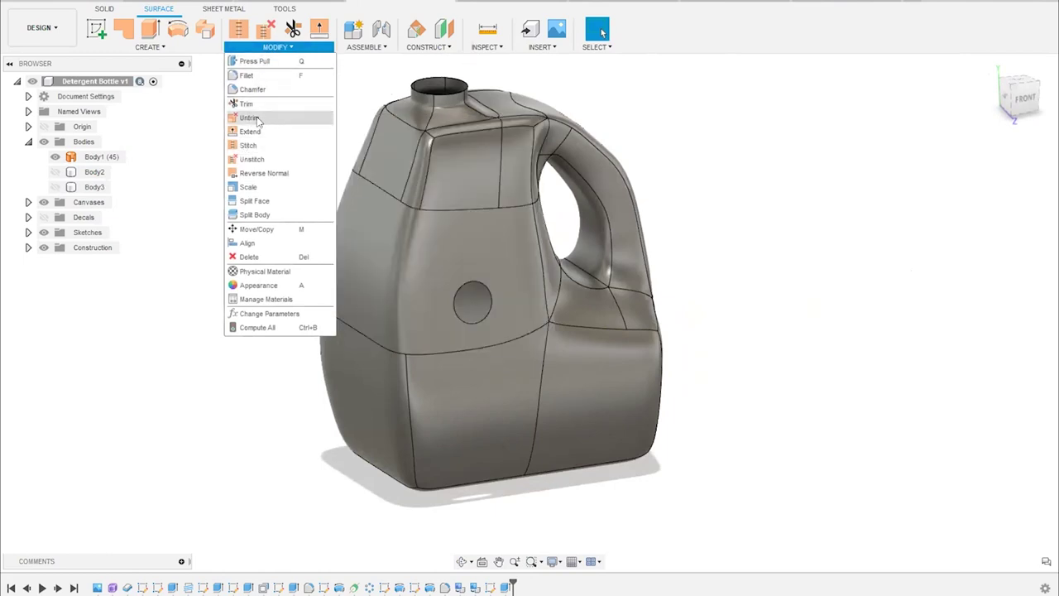
click(373, 137)
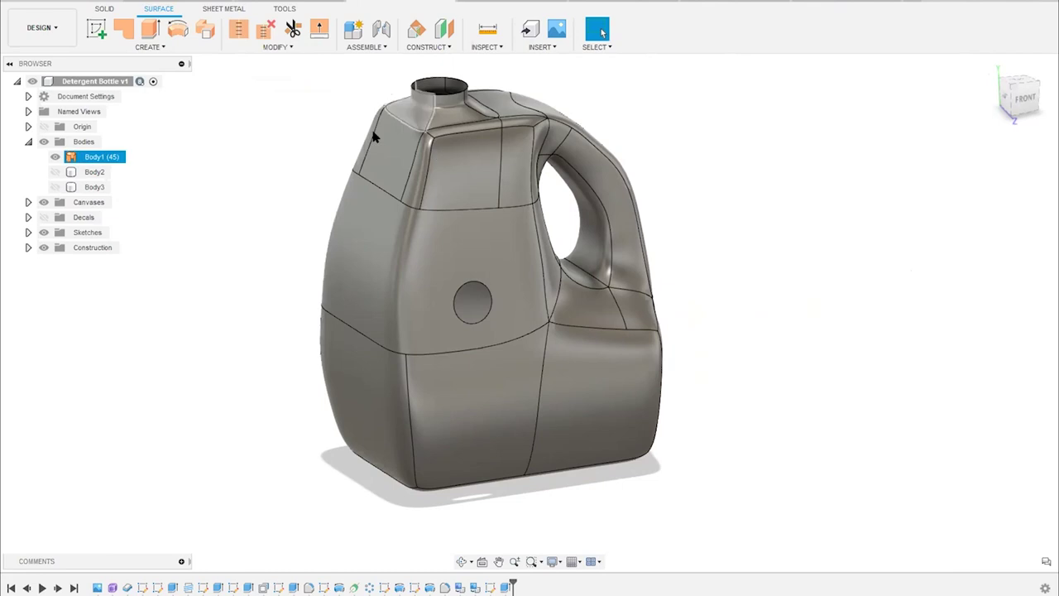
Patch the round holes on both sides of the bottle with Connected (G0) surfaces as new bodies
click(122, 29)
click(509, 340)
click(984, 310)
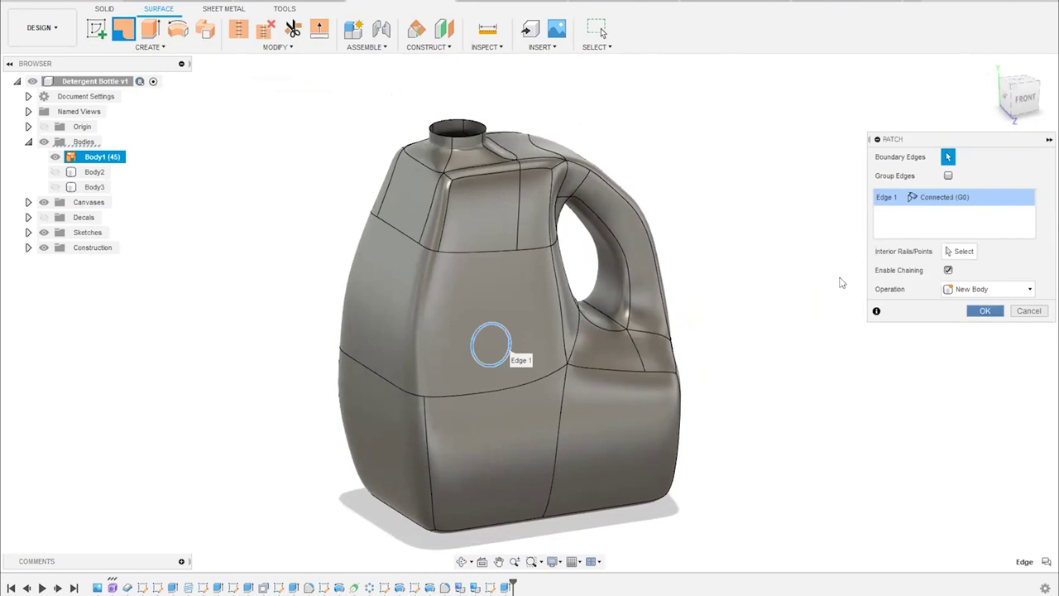
shift+middle_drag(747, 274, 579, 265)
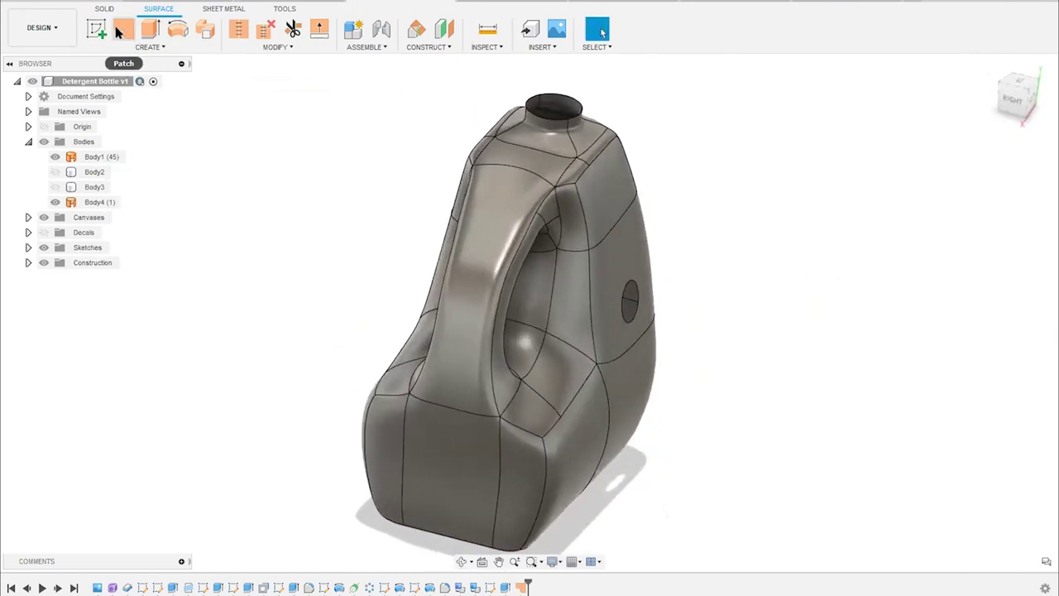
click(122, 29)
click(638, 299)
key(Return)
shift+middle_drag(821, 365, 918, 346)
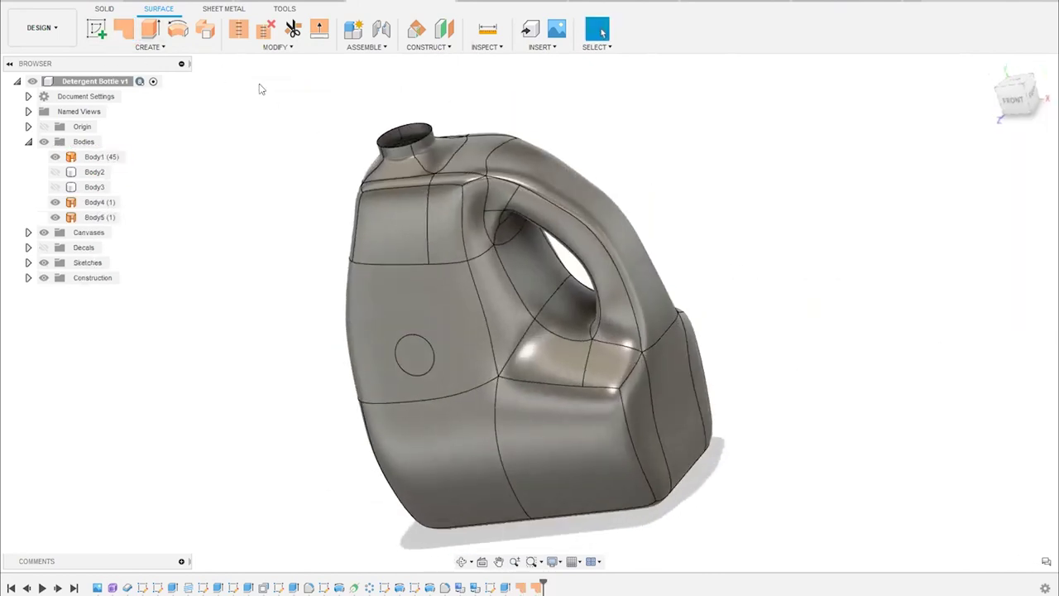
Stitch the bottle surface and the two hole patches together with a 0.004 in tolerance
click(238, 30)
click(416, 350)
click(397, 381)
shift+middle_drag(397, 381, 633, 325)
click(633, 325)
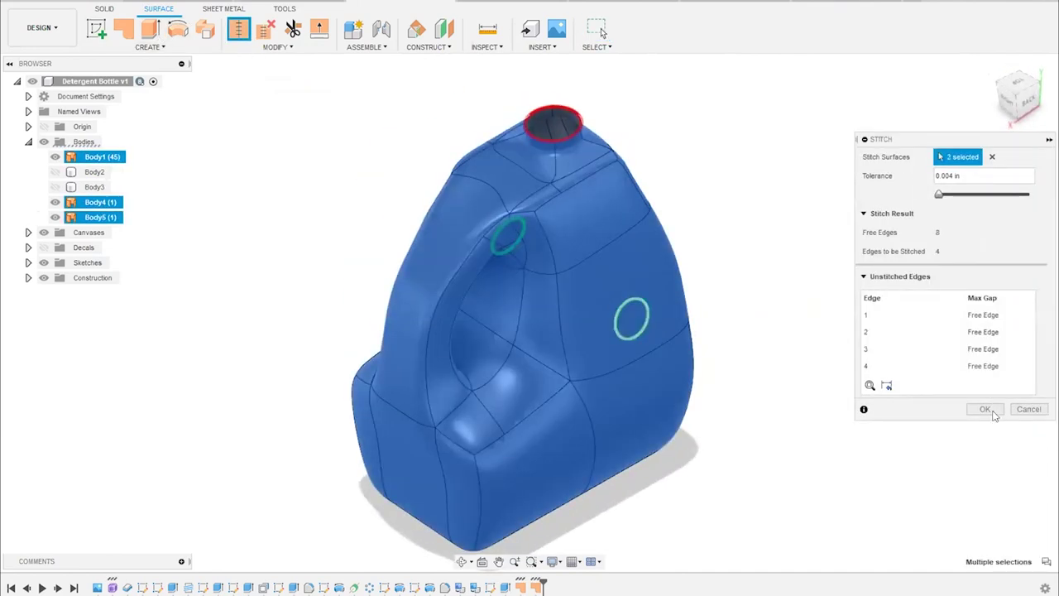
click(984, 408)
shift+middle_drag(754, 431, 847, 441)
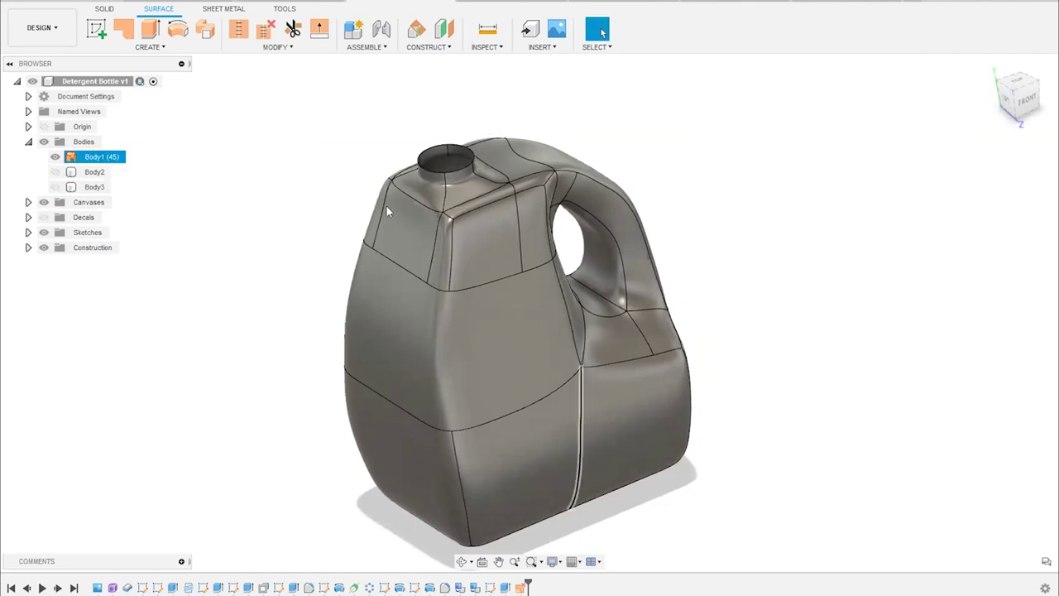
mouse_move(731, 390)
shift+middle_down()
mouse_move(695, 356)
mouse_move(720, 406)
mouse_move(740, 378)
shift+middle_up()
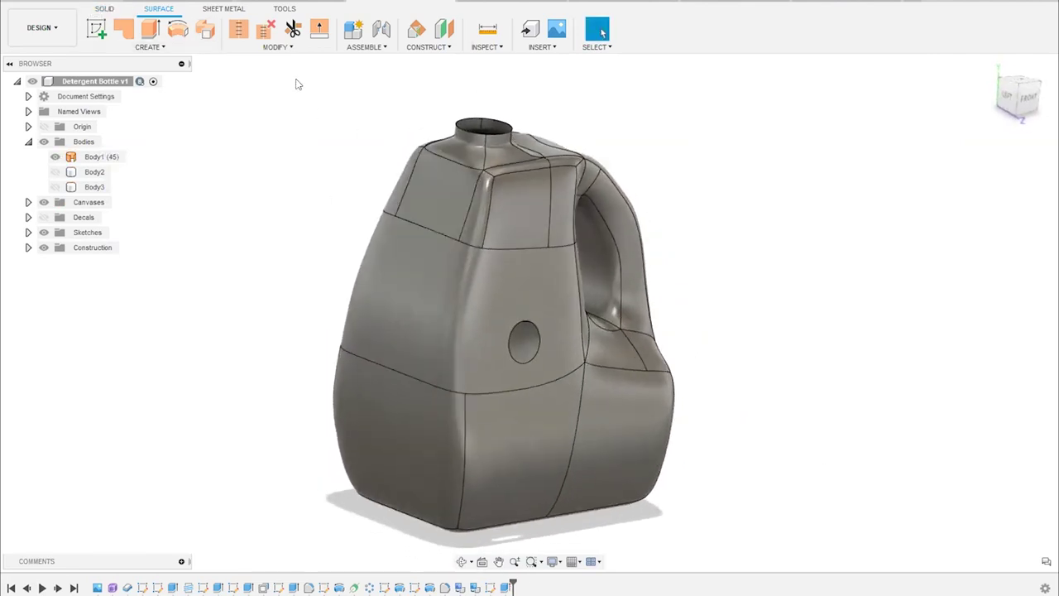
Untrim the large side face of the detergent bottle around the round holes, using the All Edges type without keeping a copy
click(288, 48)
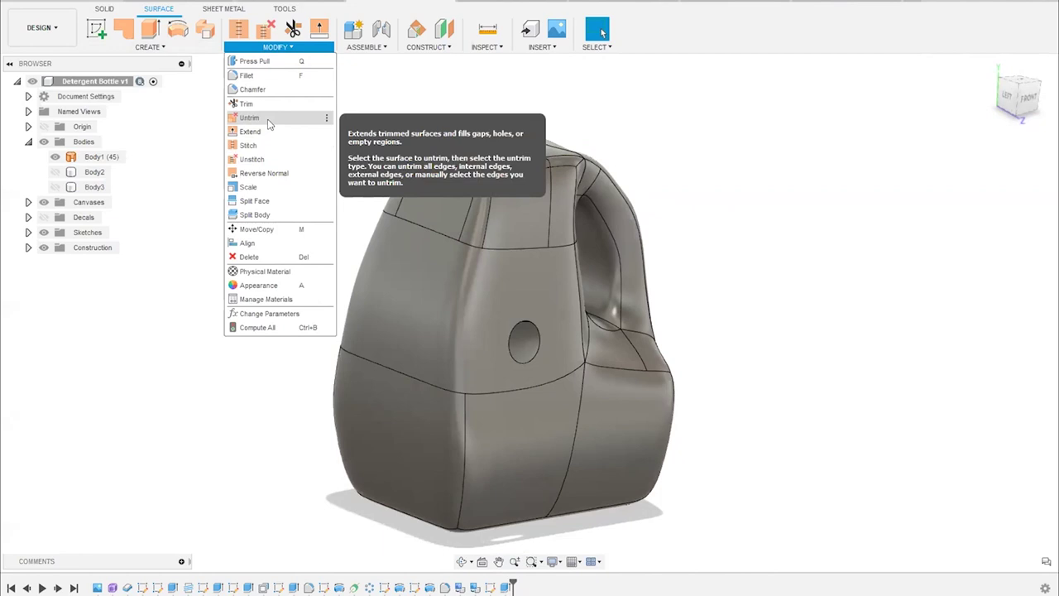
click(249, 118)
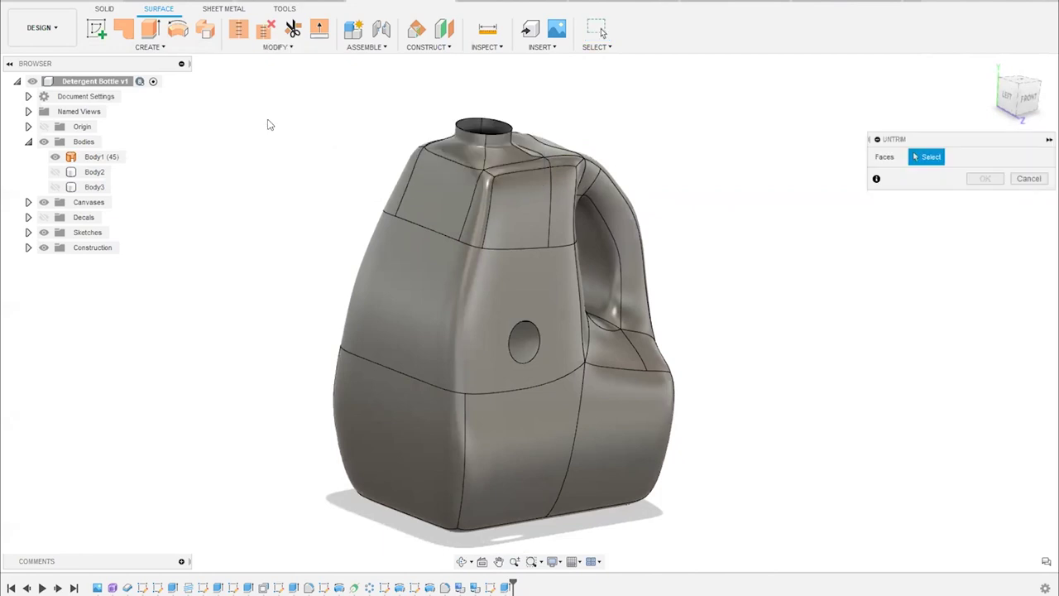
click(393, 282)
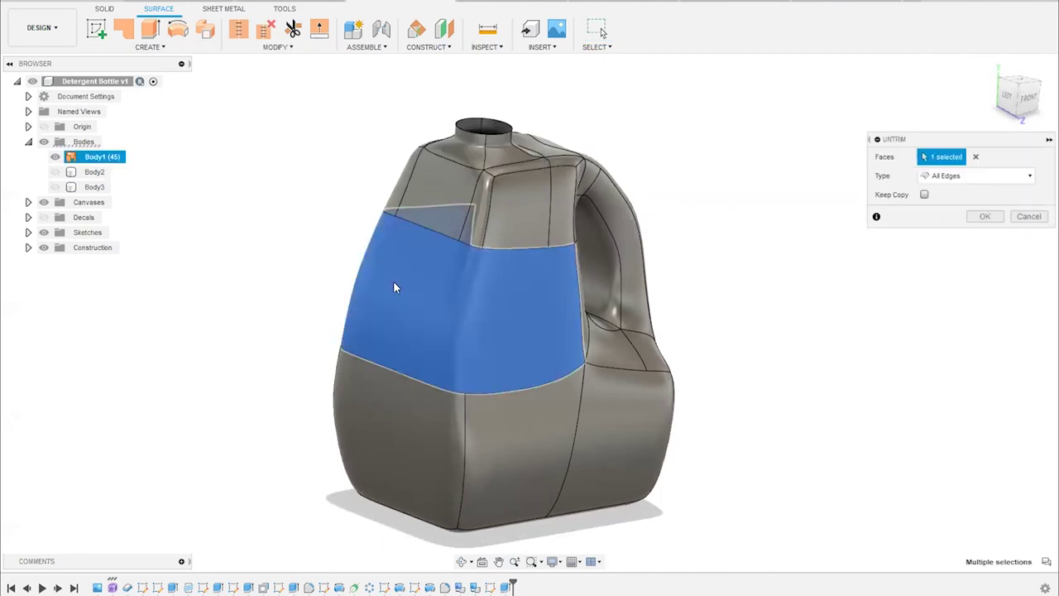
shift+middle_drag(706, 264, 626, 306)
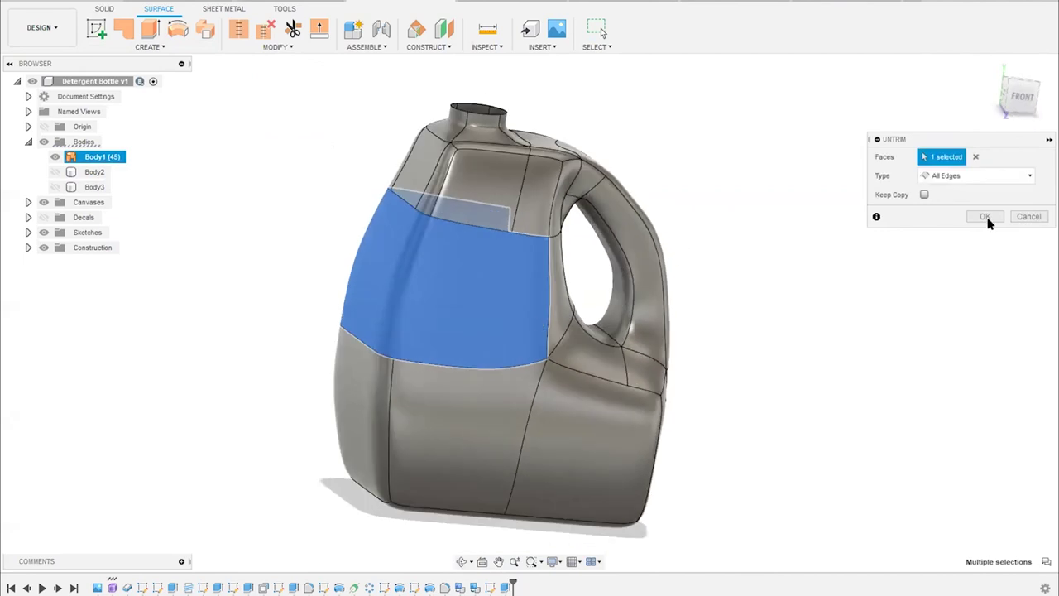
click(985, 177)
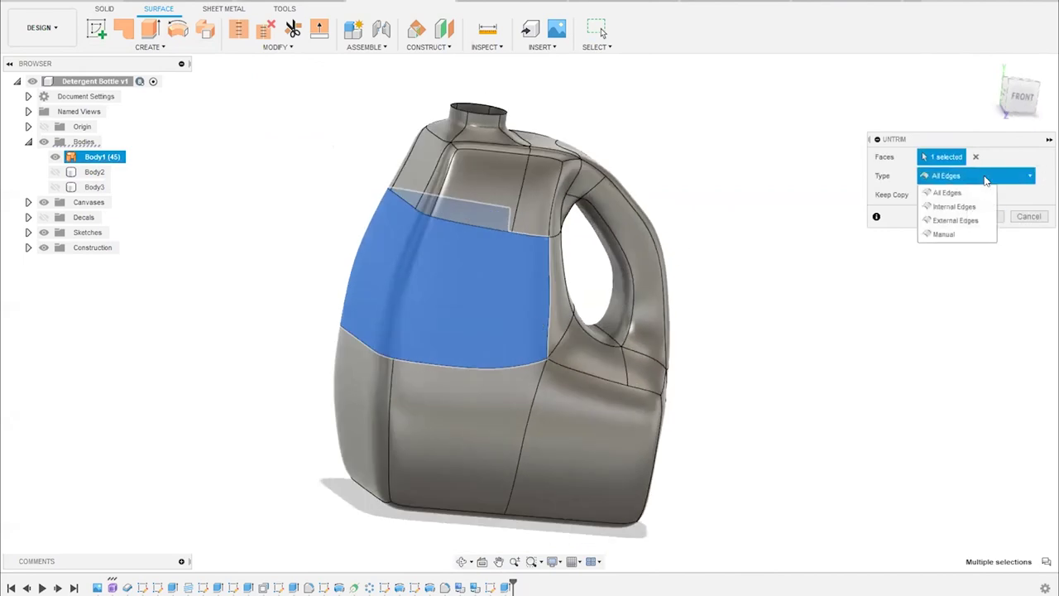
click(985, 179)
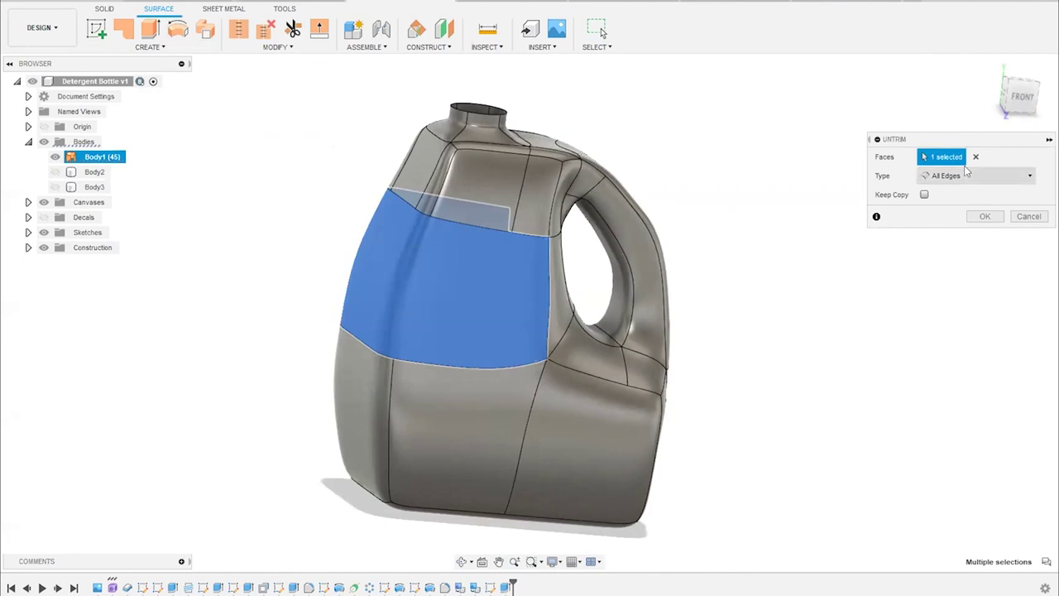
click(983, 216)
shift+middle_drag(810, 243, 772, 262)
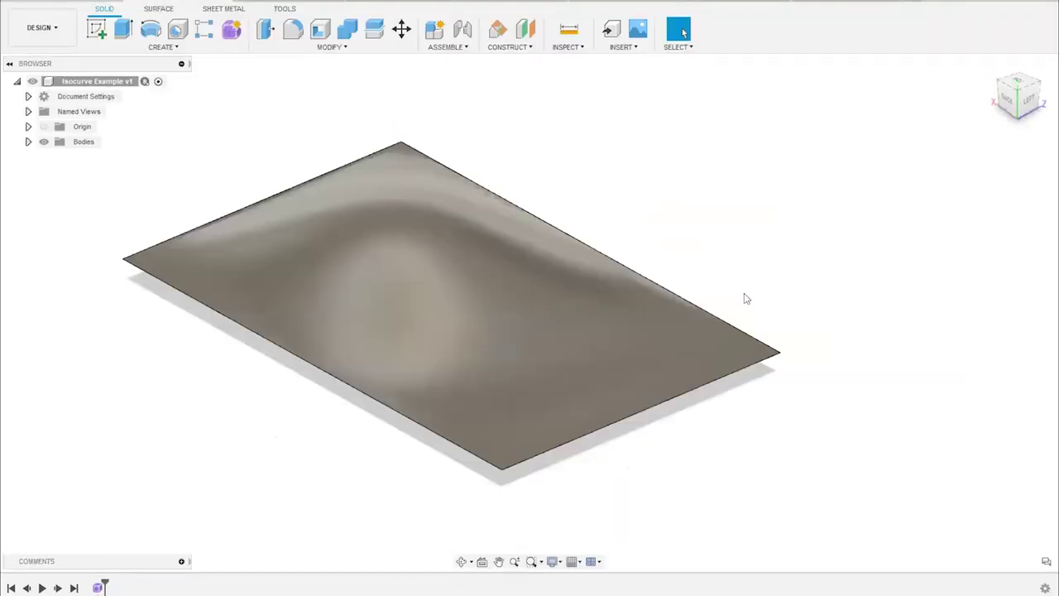
Start an isocurve analysis on the curved surface face, with isocurves in both directions and curvature combs enabled
shift+middle_drag(746, 278, 718, 247)
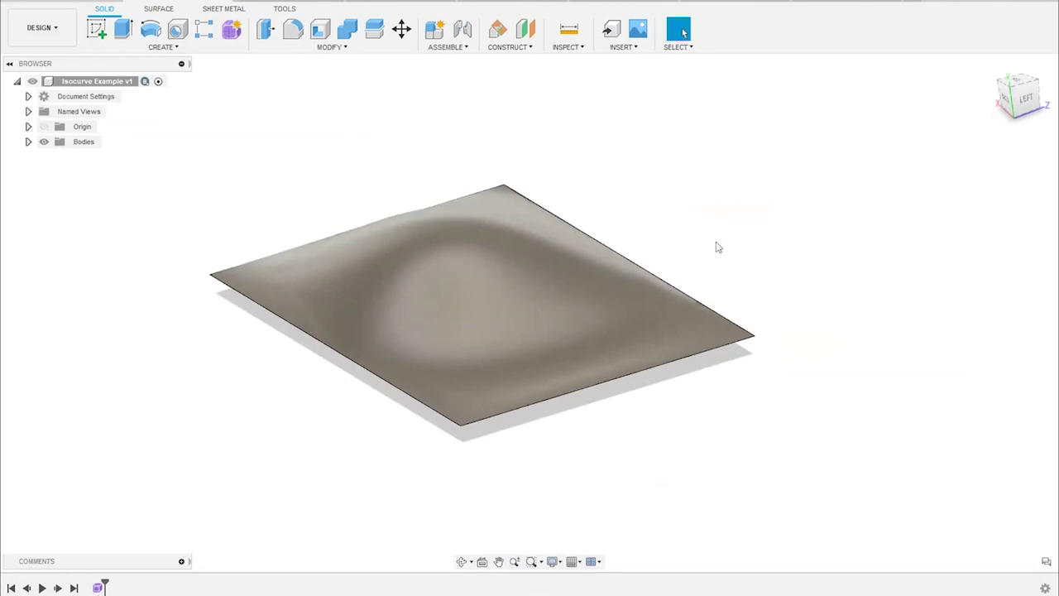
shift+middle_drag(718, 248, 805, 193)
key(Escape)
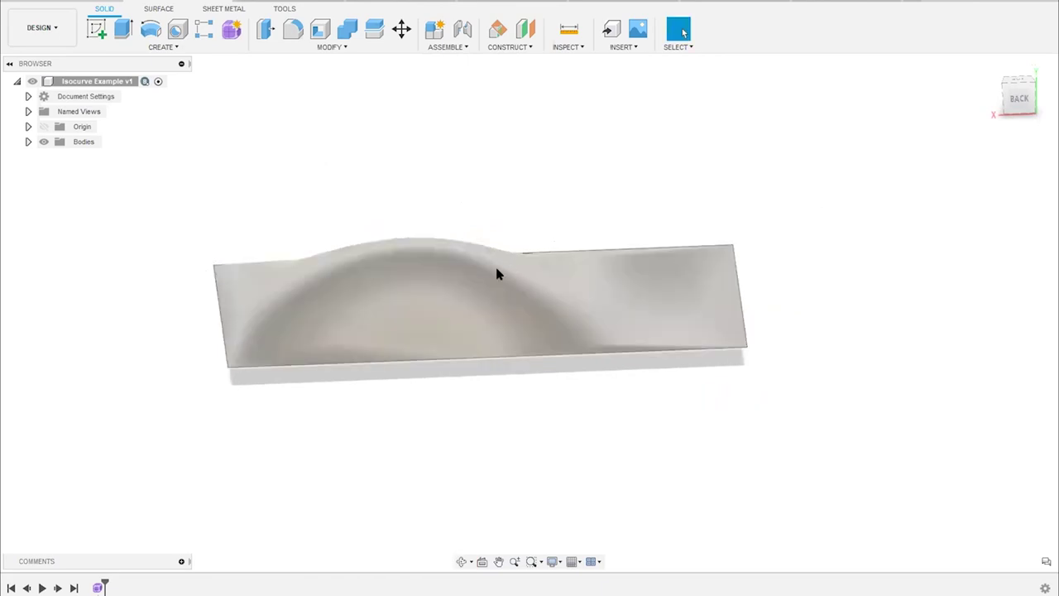
shift+middle_drag(639, 170, 601, 173)
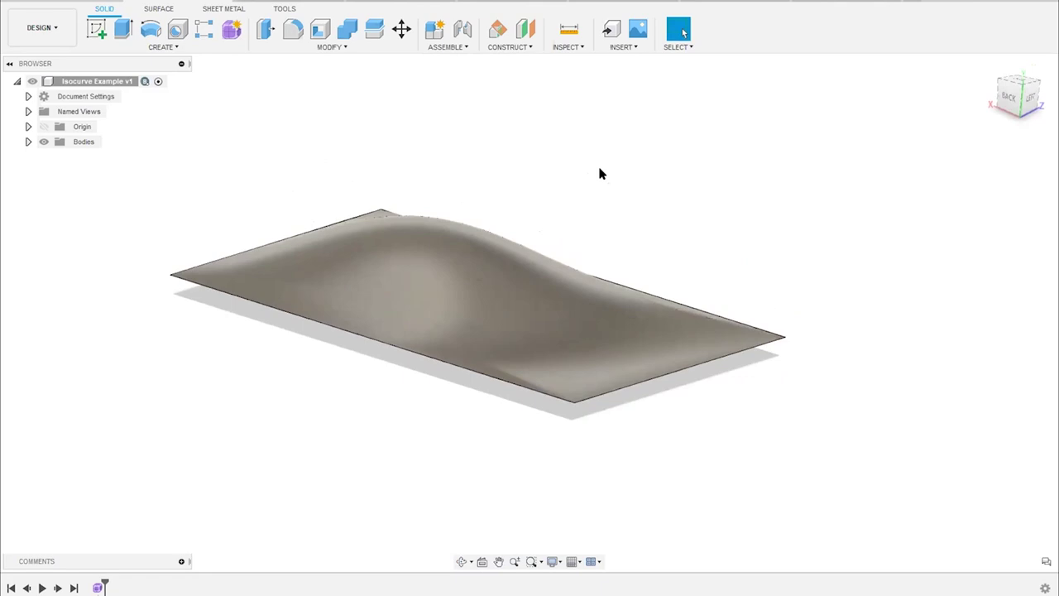
shift+middle_drag(598, 172, 622, 187)
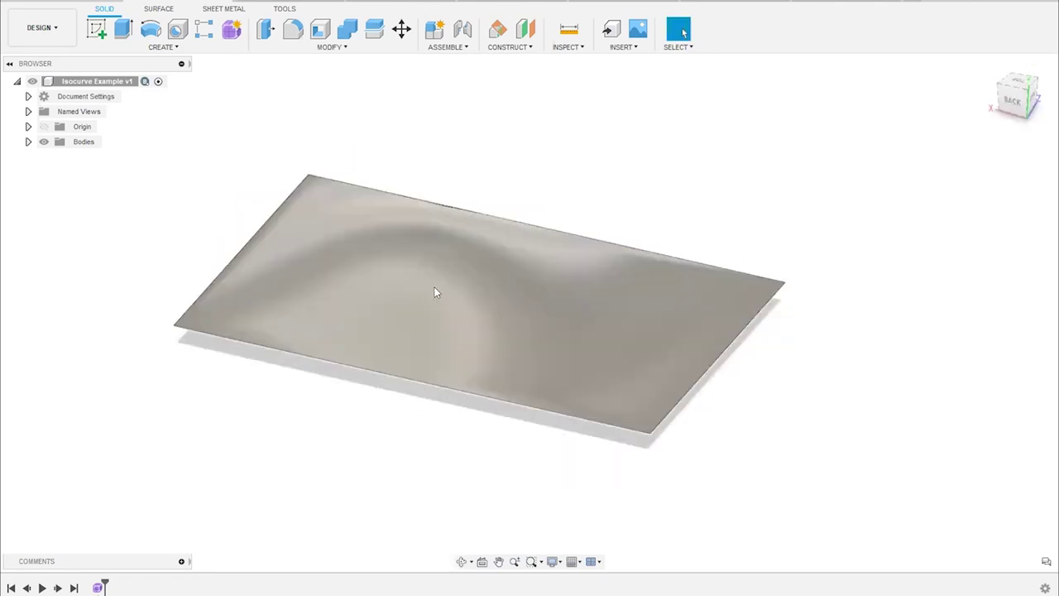
click(570, 47)
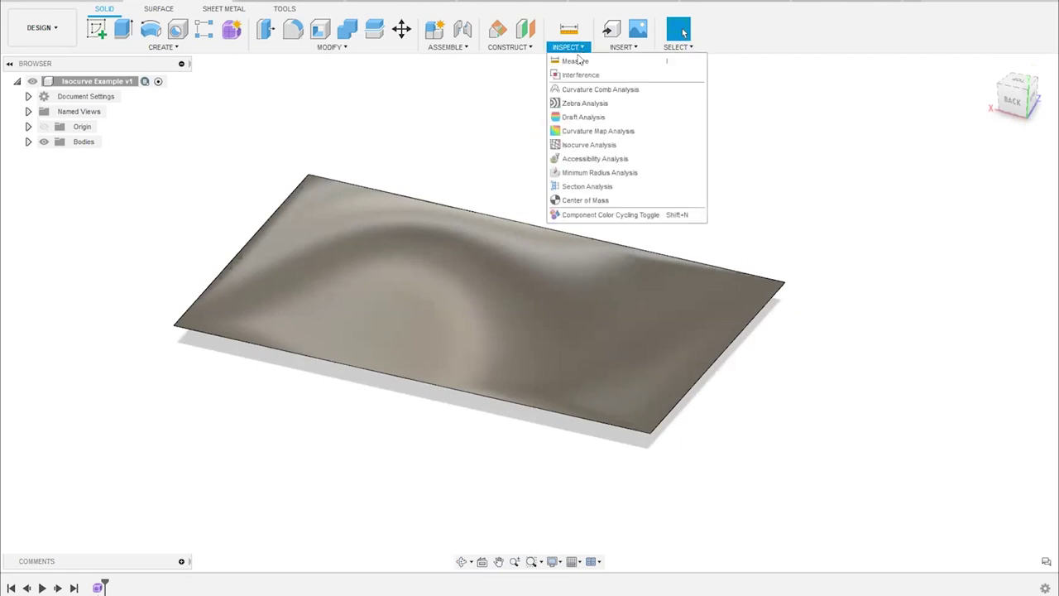
click(628, 150)
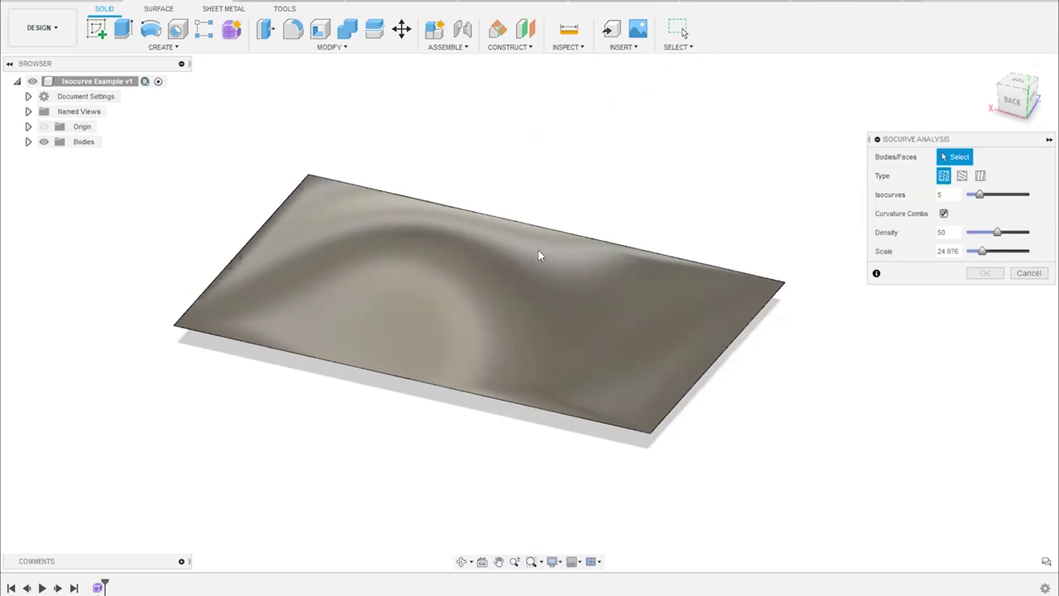
click(512, 292)
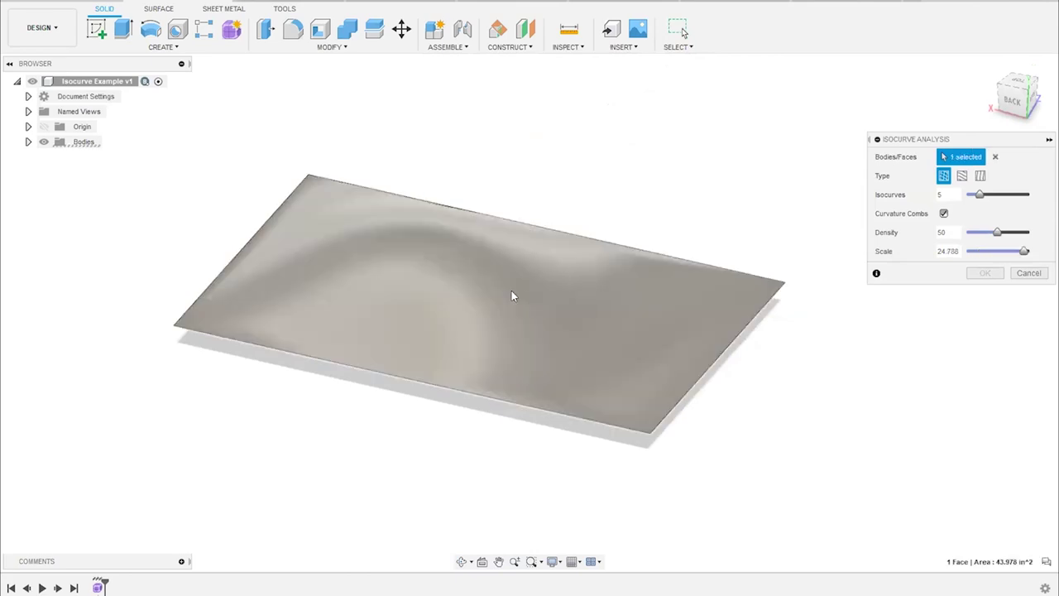
Examine the isocurves and curvature combs from several angles, over the raised bulge and beneath the surface
shift+middle_drag(792, 410, 705, 224)
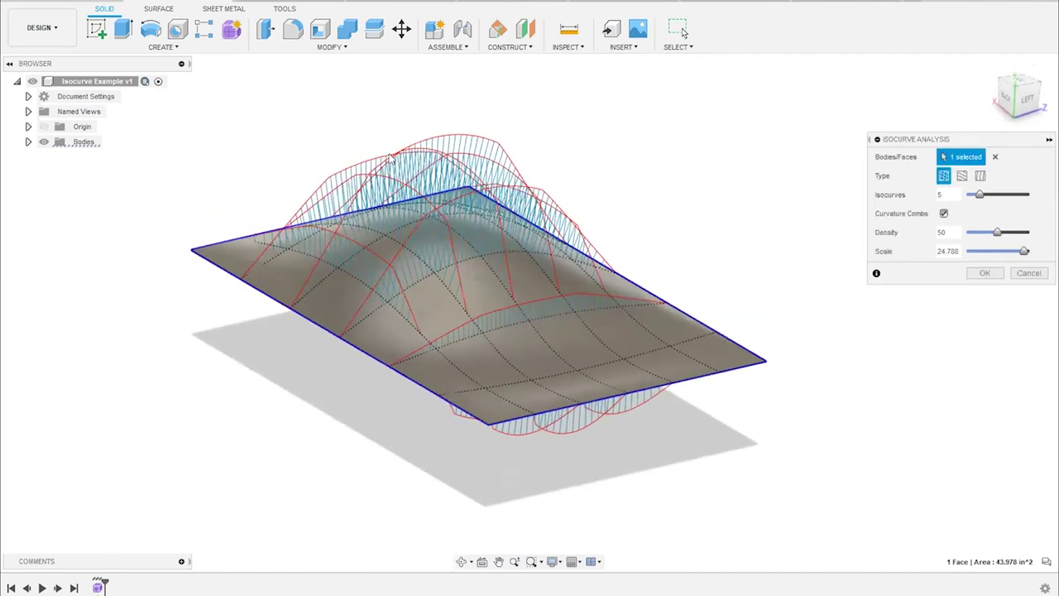
scroll(392, 155, up, 3)
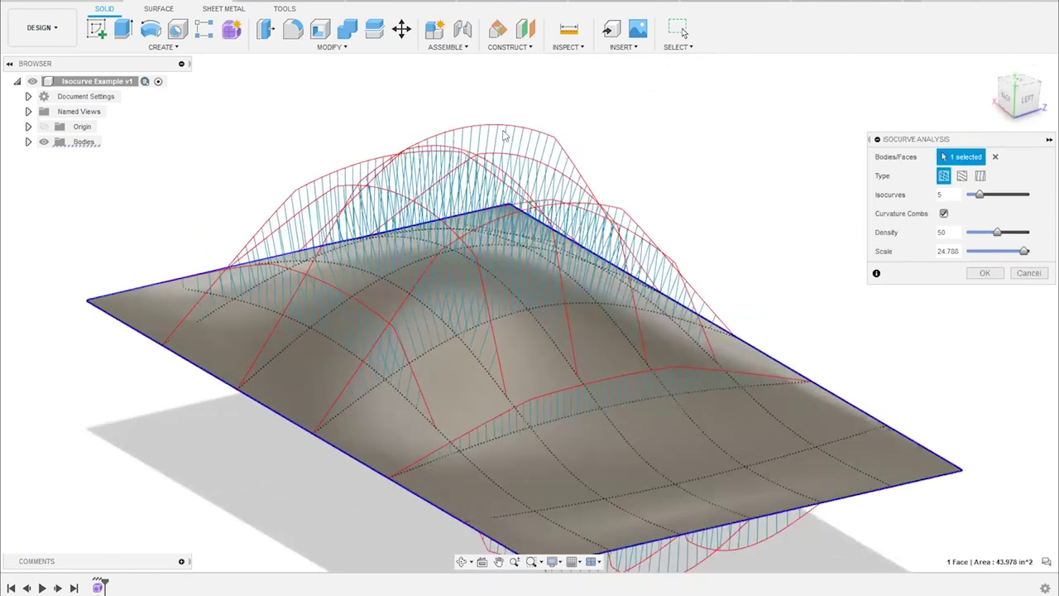
scroll(586, 230, down, 2)
shift+middle_drag(714, 237, 483, 311)
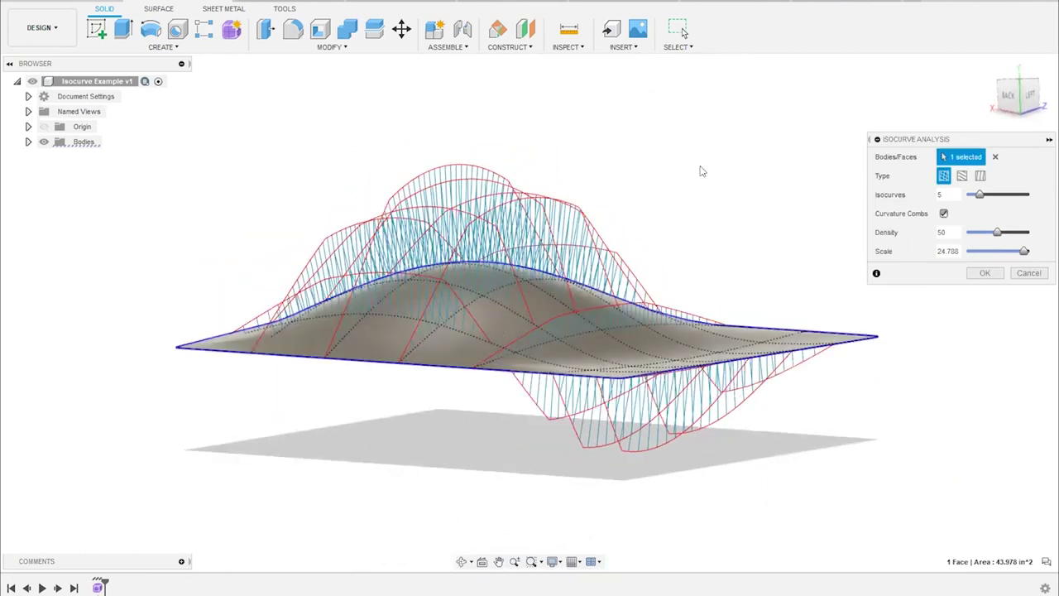
shift+middle_drag(690, 189, 484, 265)
shift+middle_drag(626, 378, 697, 338)
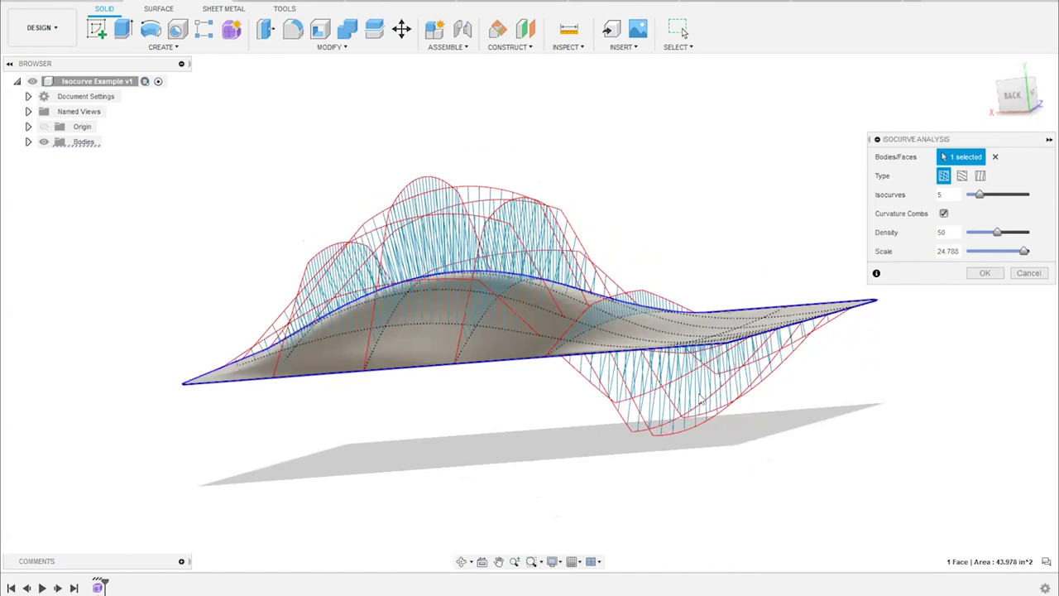
mouse_move(723, 407)
shift+middle_down()
mouse_move(728, 425)
mouse_move(760, 426)
mouse_move(752, 400)
mouse_move(720, 401)
shift+middle_up()
shift+middle_drag(655, 422, 720, 373)
Set the comb density to 40 and scale to 24.788, preview the single-direction types, and confirm the analysis with both directions
drag(995, 233, 1014, 251)
click(961, 177)
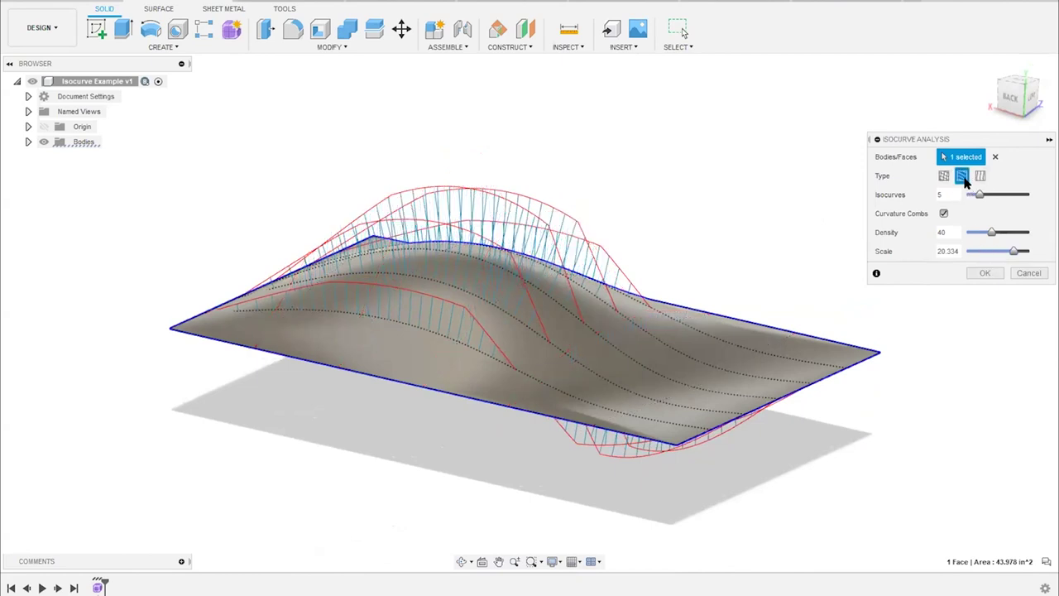
click(942, 175)
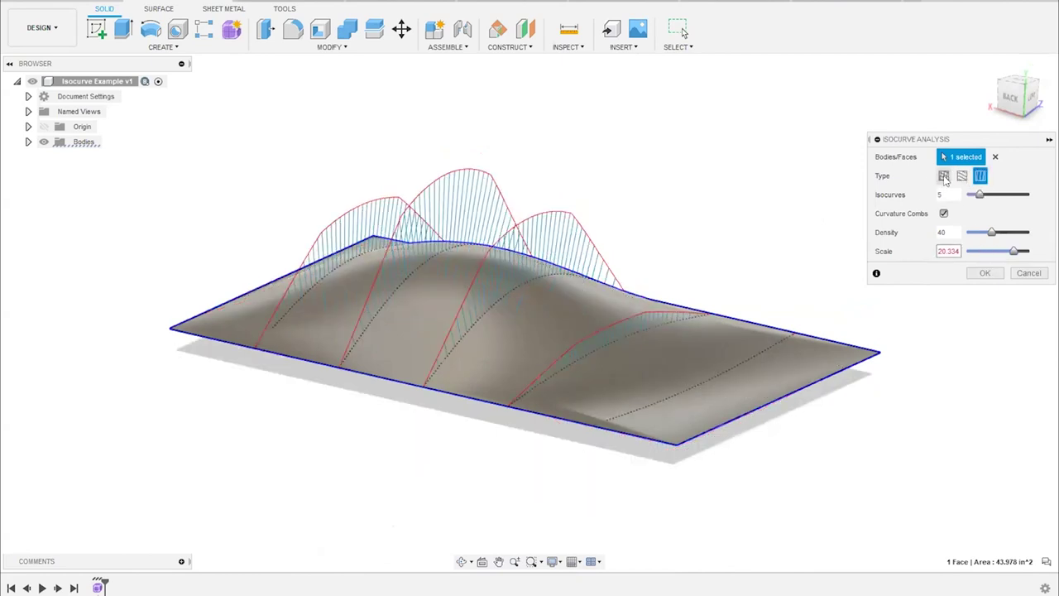
shift+middle_drag(699, 250, 680, 282)
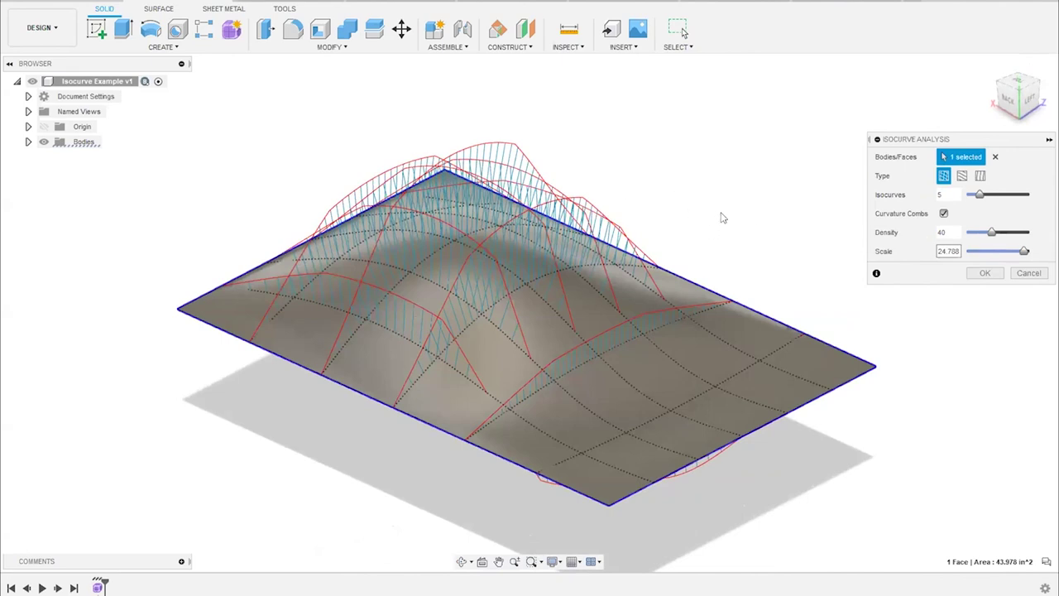
click(983, 273)
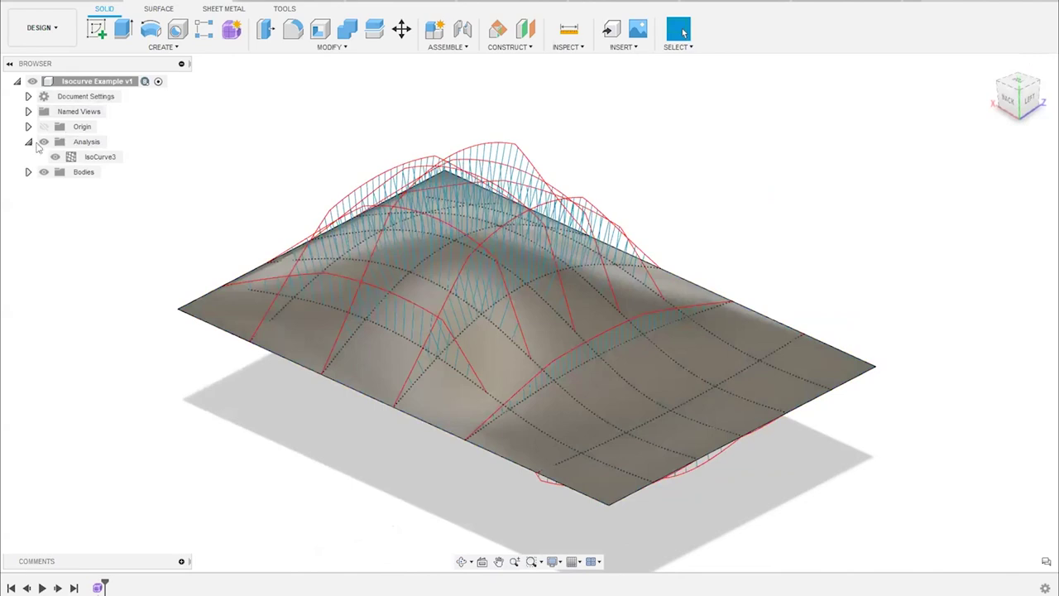
Hide the saved isocurve analysis on the surface and show it again
click(97, 156)
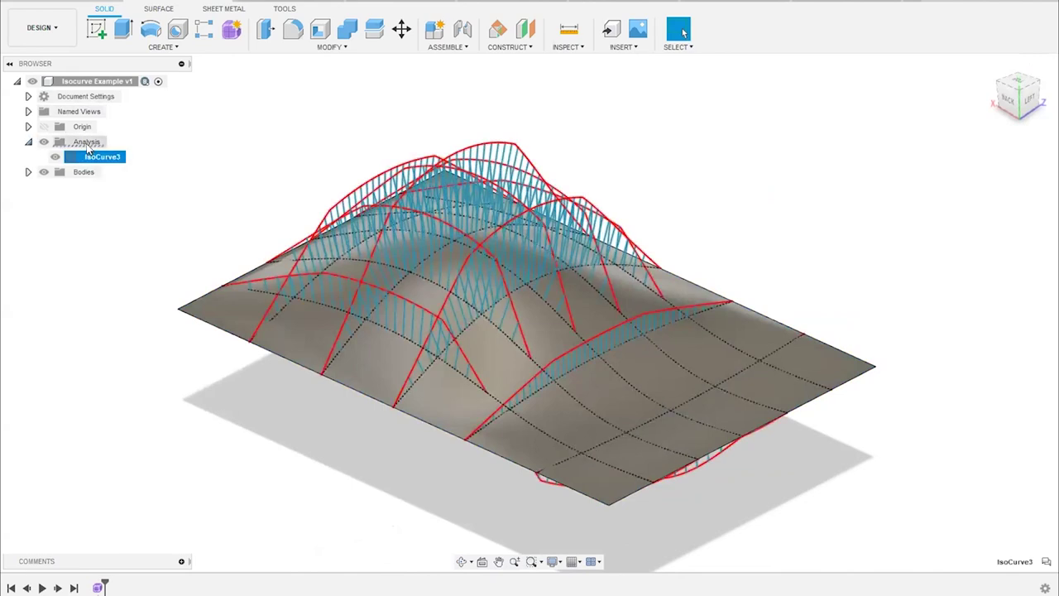
click(55, 157)
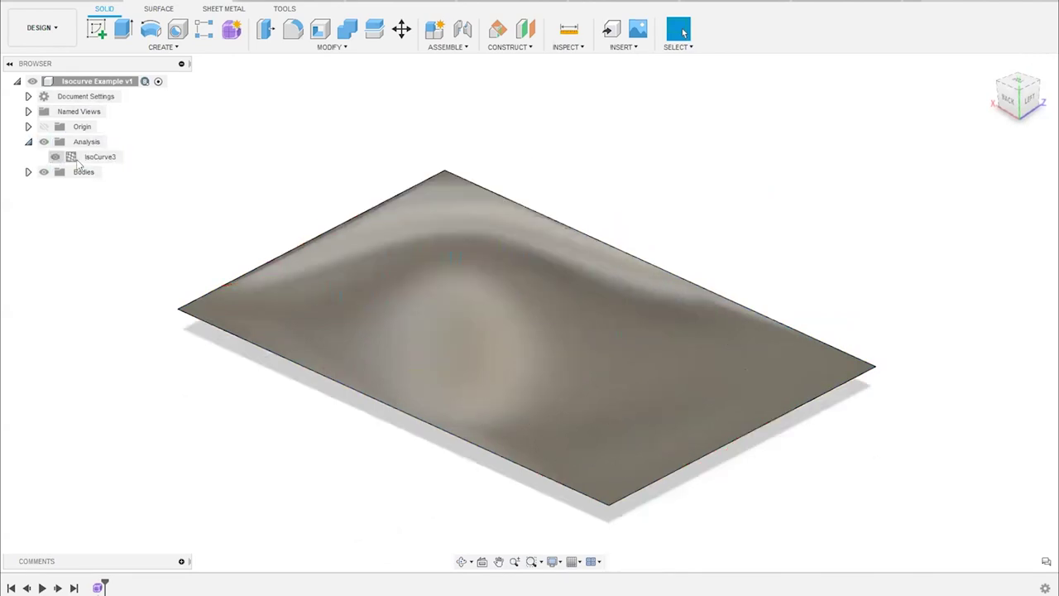
click(54, 157)
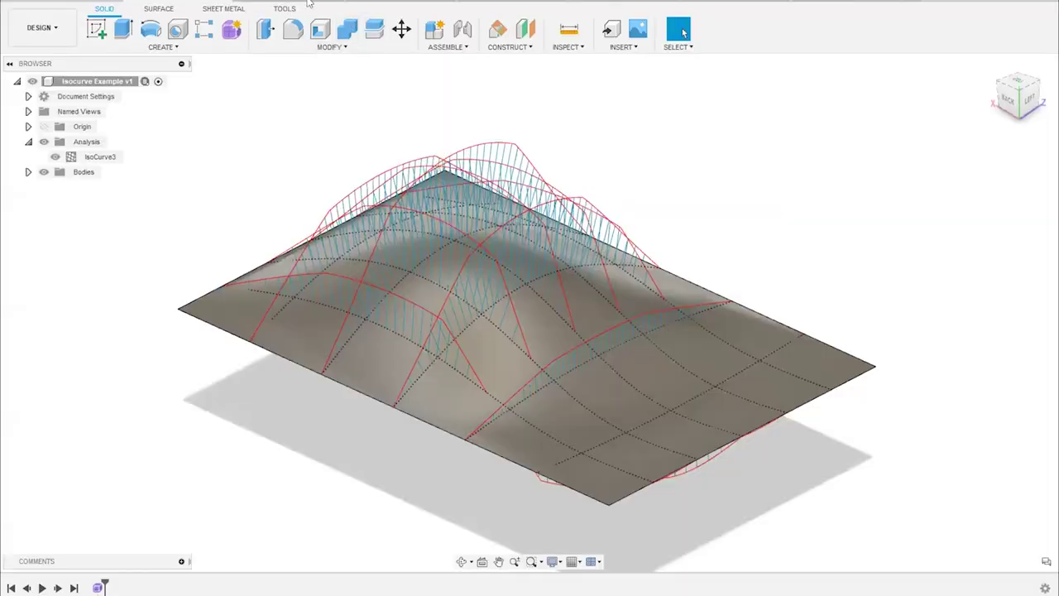
Switch to the KETIV Example design and start a sketch on the ring-shaped face at the shaft's small end
click(490, 2)
shift+middle_drag(438, 169, 716, 165)
scroll(569, 354, up, 4)
shift+middle_drag(570, 357, 508, 298)
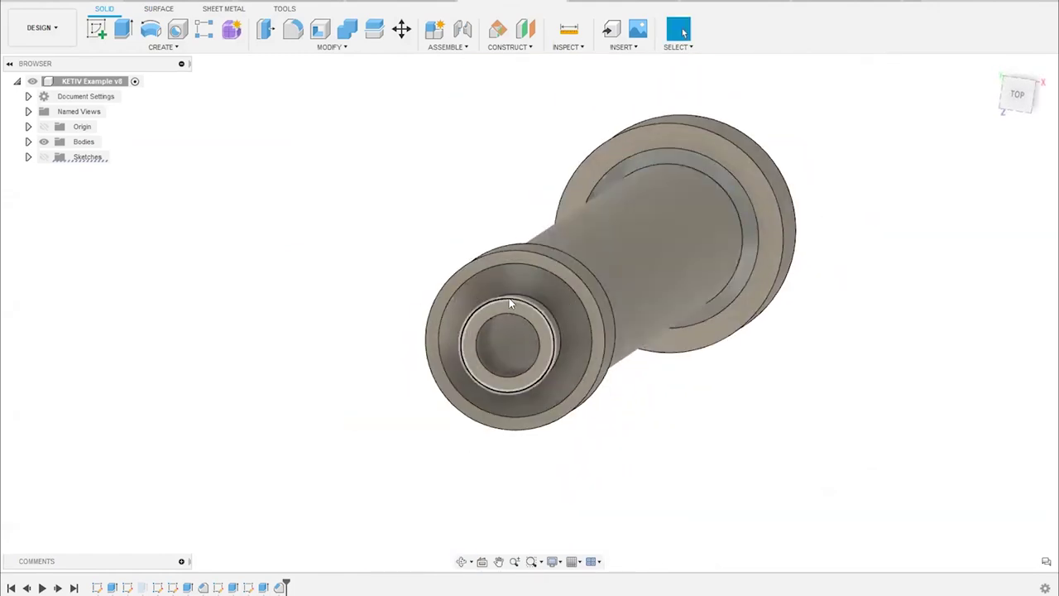
scroll(507, 308, up, 3)
click(446, 364)
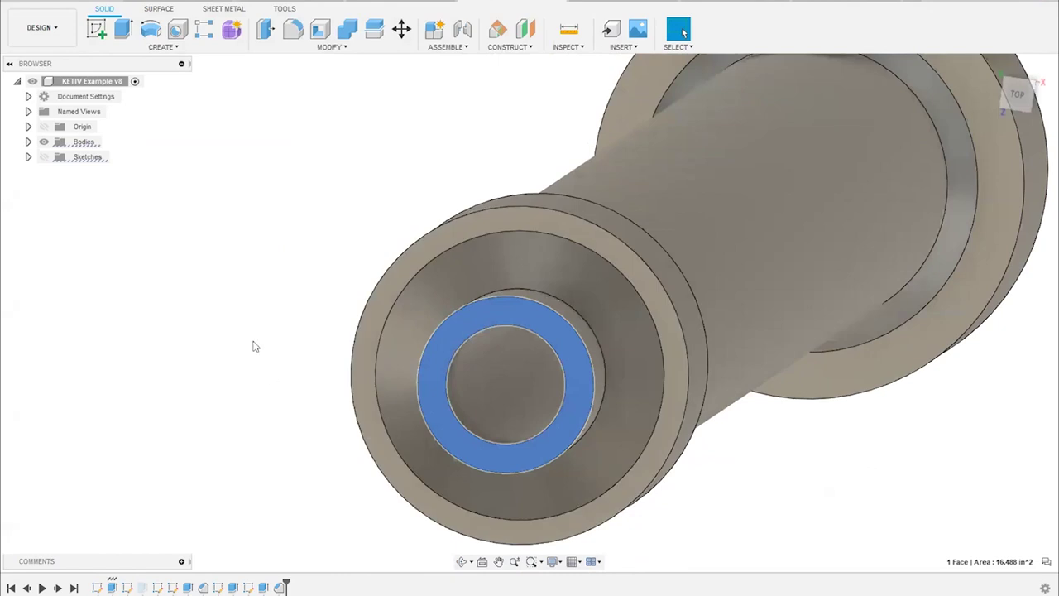
click(254, 346)
click(97, 29)
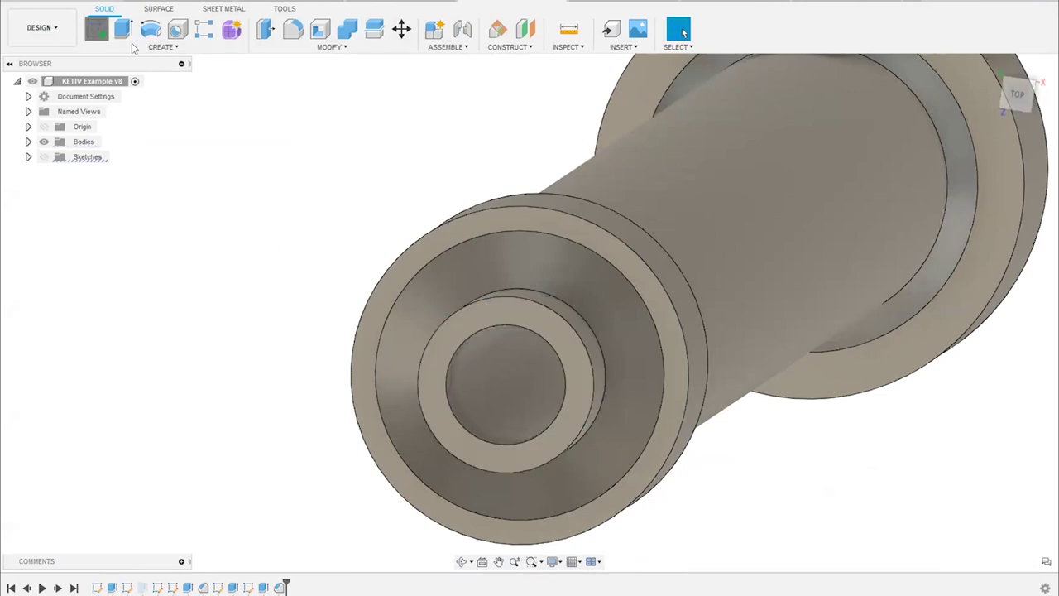
click(514, 304)
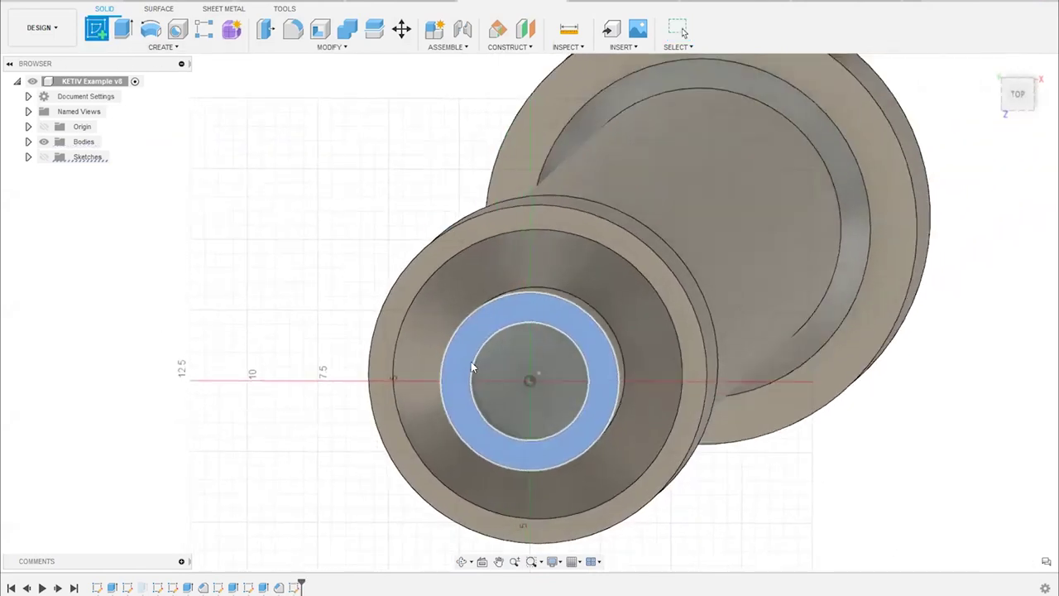
Draw a vertical line from the sketch origin to the ring's inner edge and continue it upward by 0.25 in
key(l)
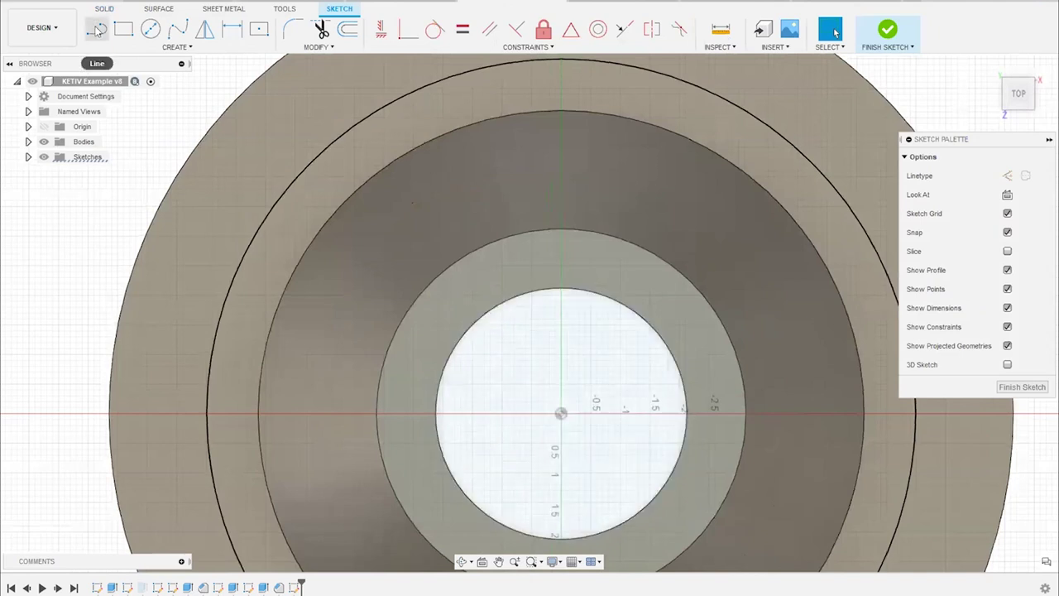
click(560, 413)
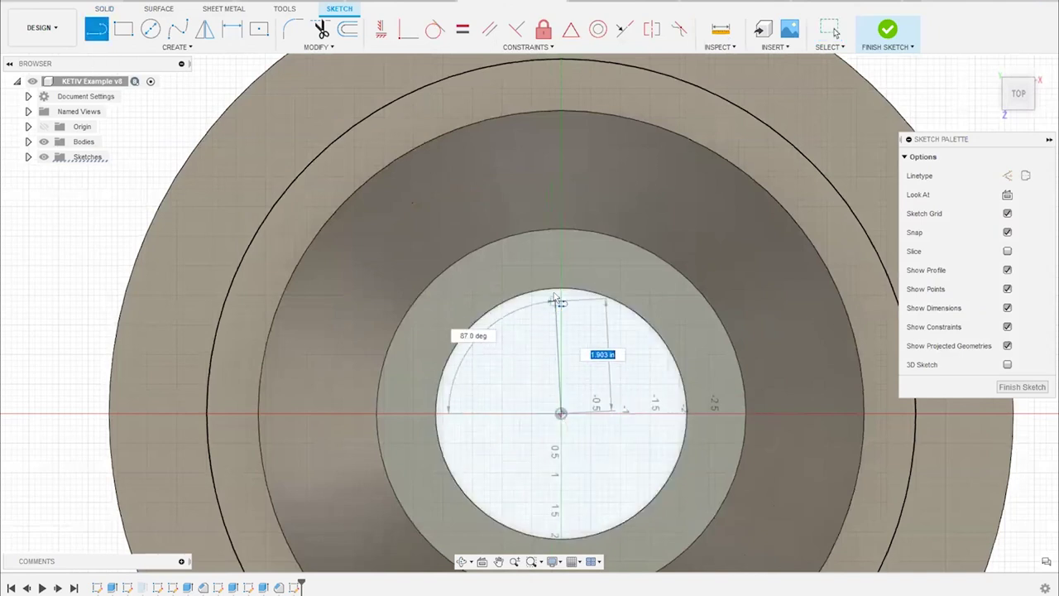
click(561, 290)
scroll(572, 287, up, 3)
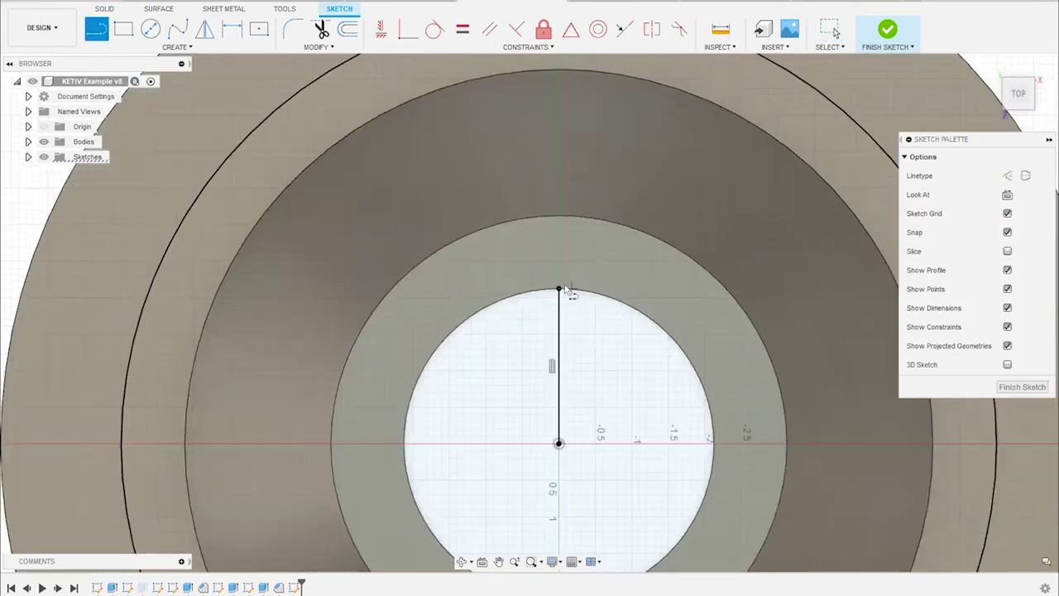
text(.25)
key(Return)
key(Escape)
Convert both vertical line segments to construction geometry
click(555, 276)
shift+click(555, 346)
right_click(555, 344)
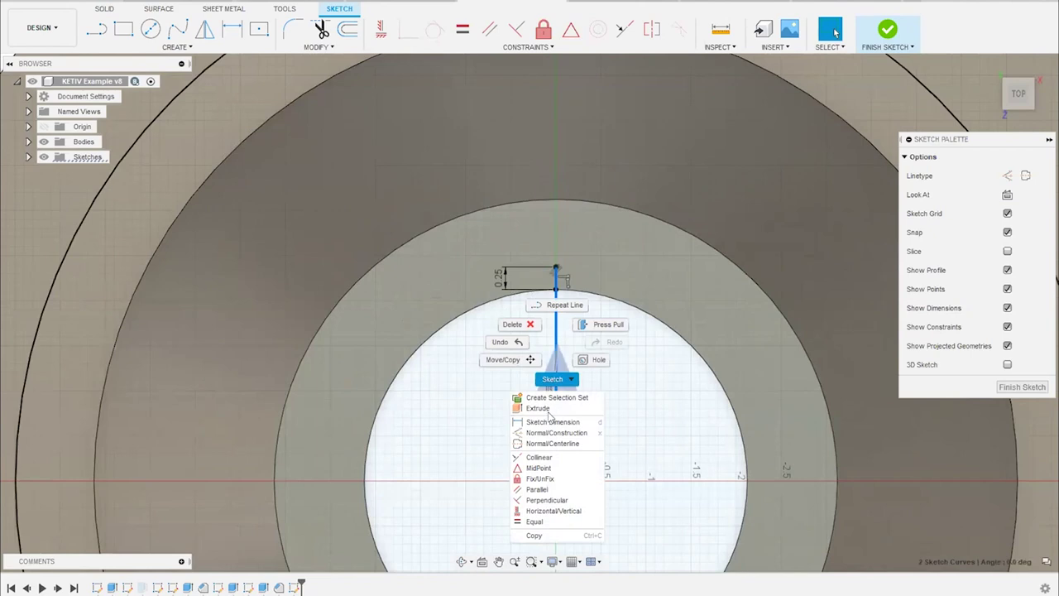
click(547, 432)
Draw a circle centred on the sketch origin through the upper end of the vertical line, and make it construction geometry
scroll(579, 413, down, 2)
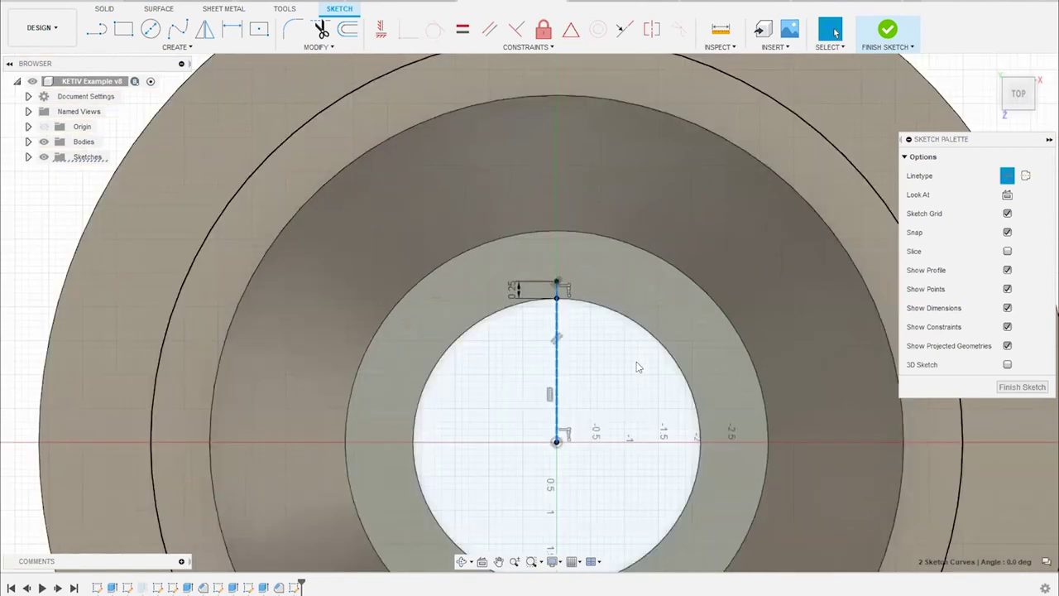
key(c)
click(538, 447)
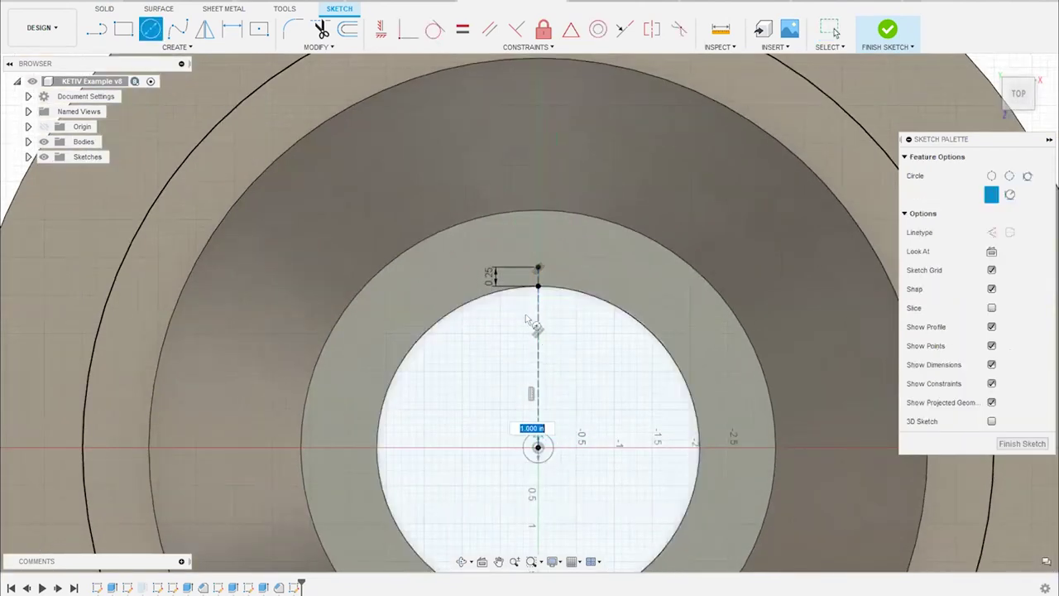
click(538, 268)
key(Escape)
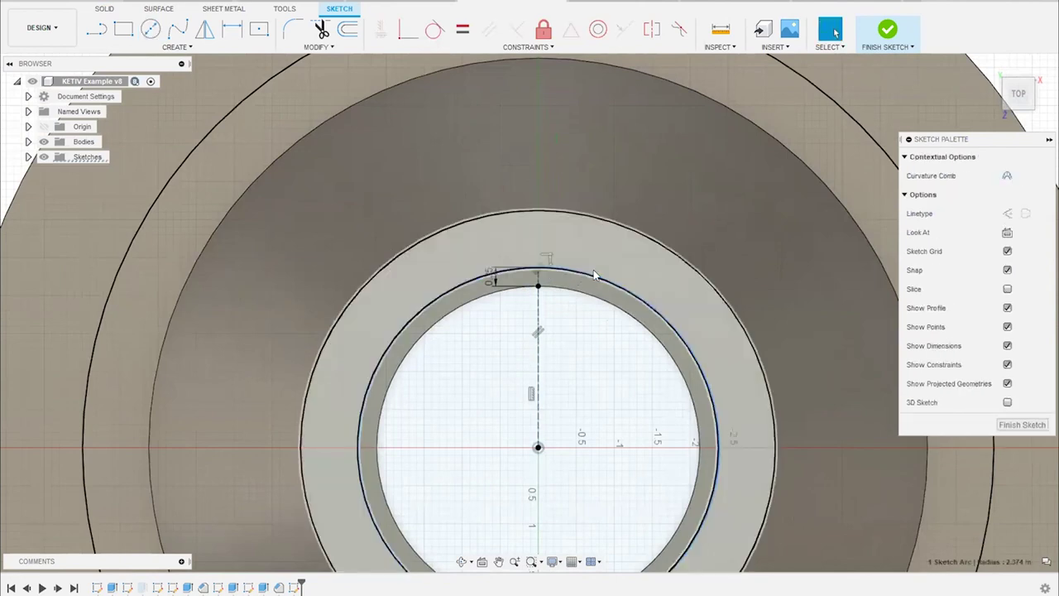
right_click(591, 274)
click(588, 365)
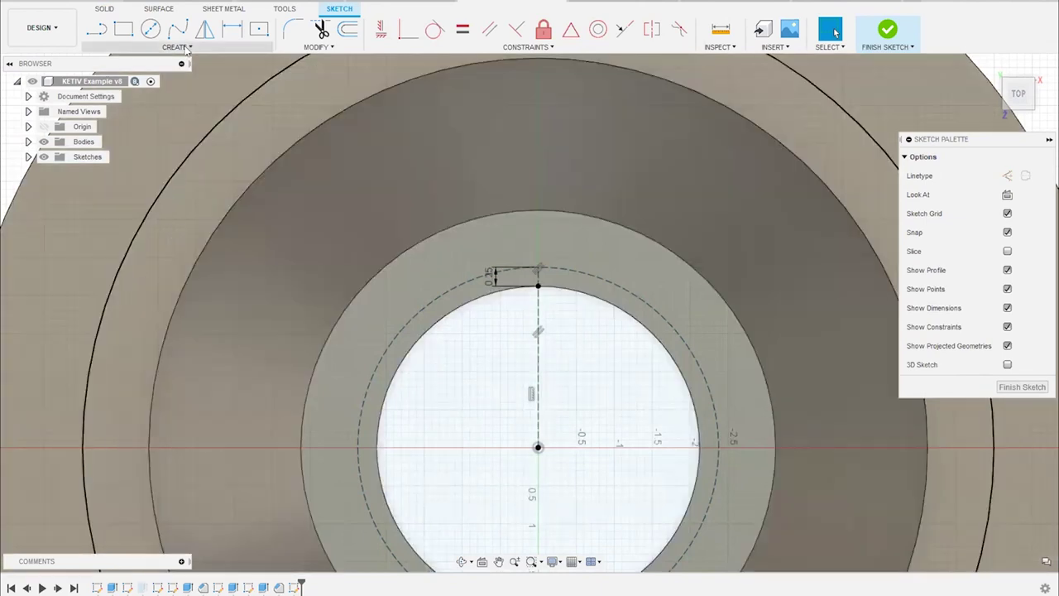
Try text along the full construction circle with above-path and below-path placement and left, right and centre alignment, and discard it
click(176, 47)
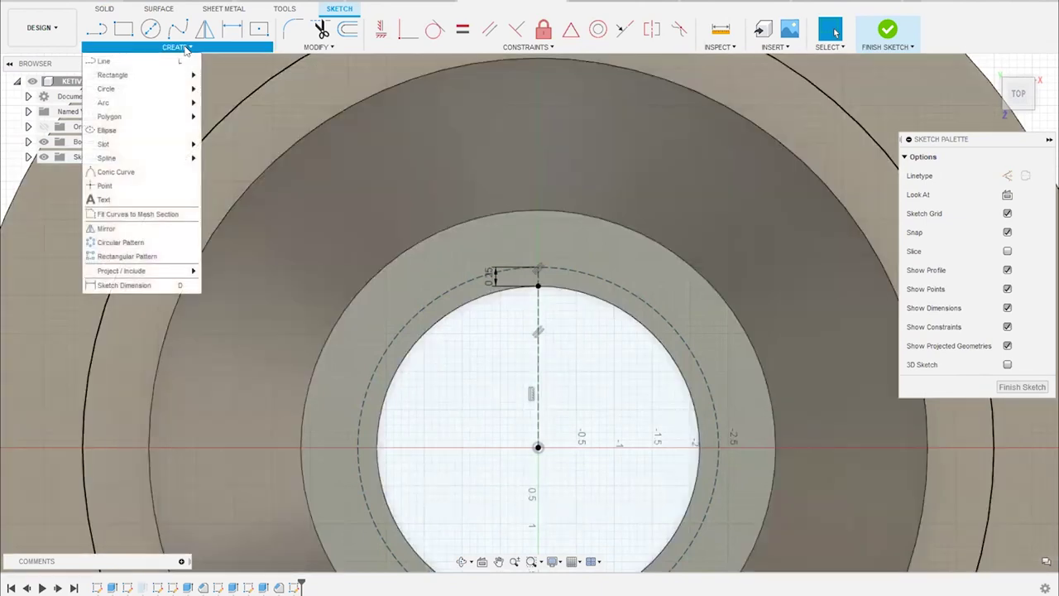
click(114, 199)
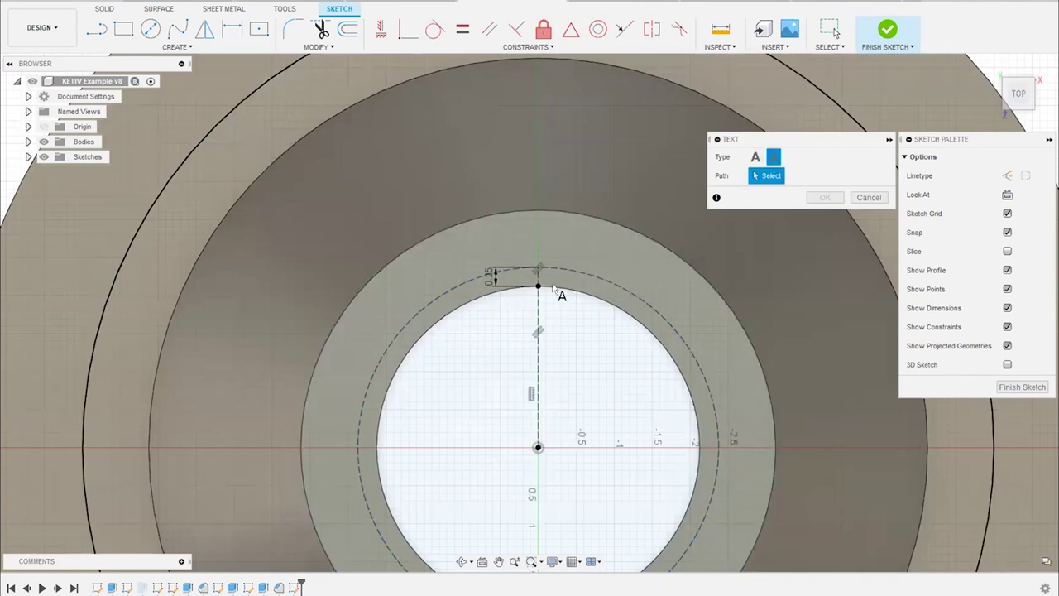
click(579, 274)
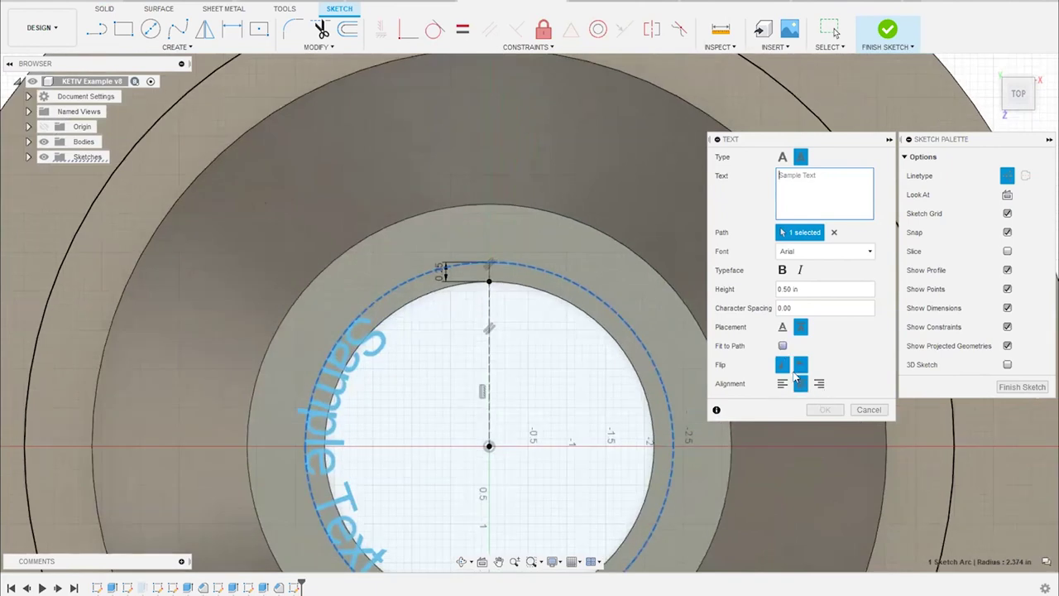
click(781, 327)
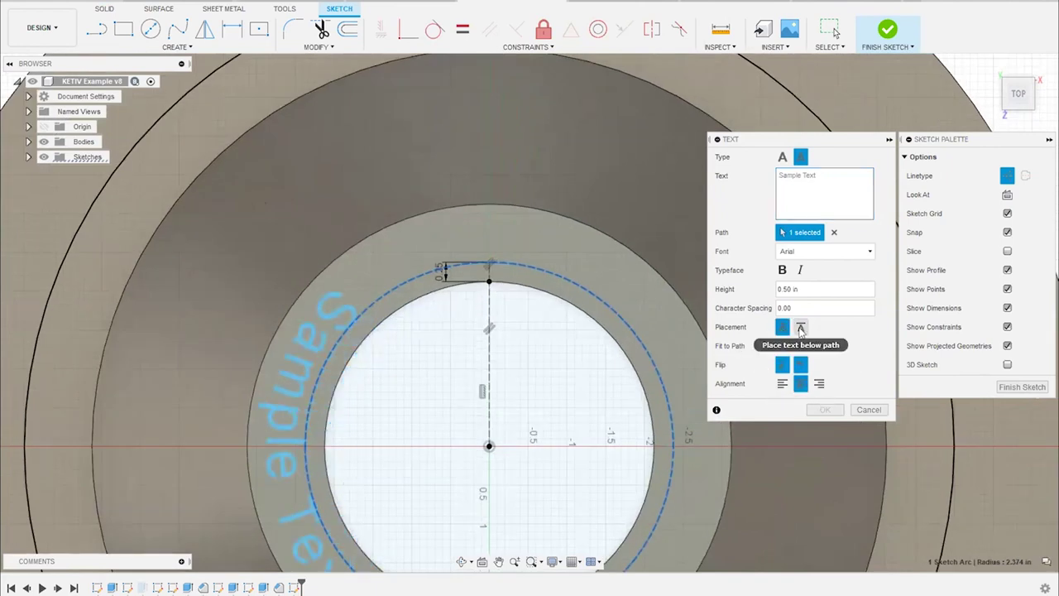
click(800, 328)
click(782, 327)
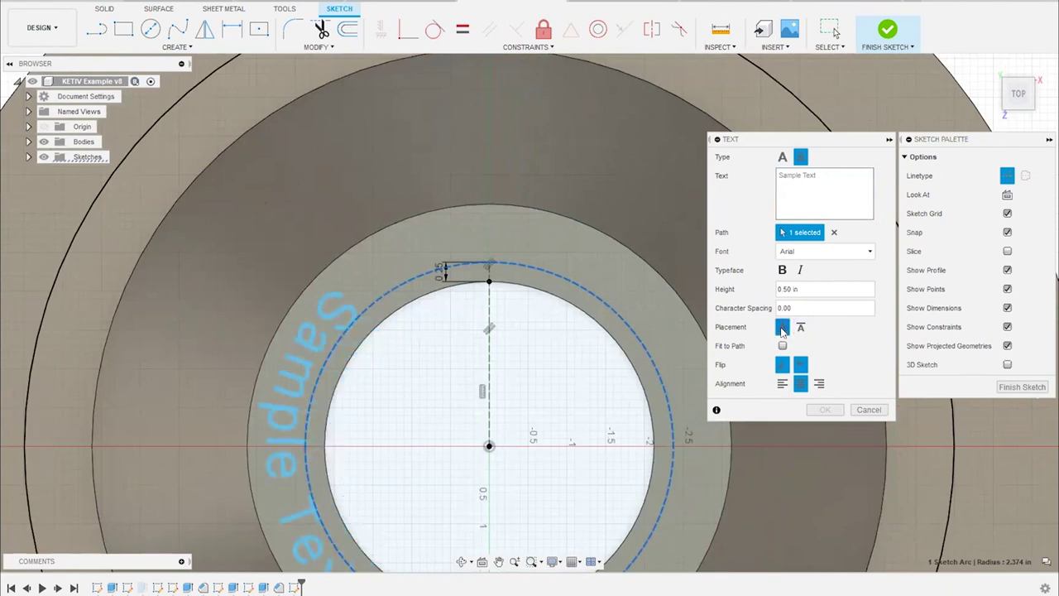
click(782, 383)
scroll(602, 430, down, 2)
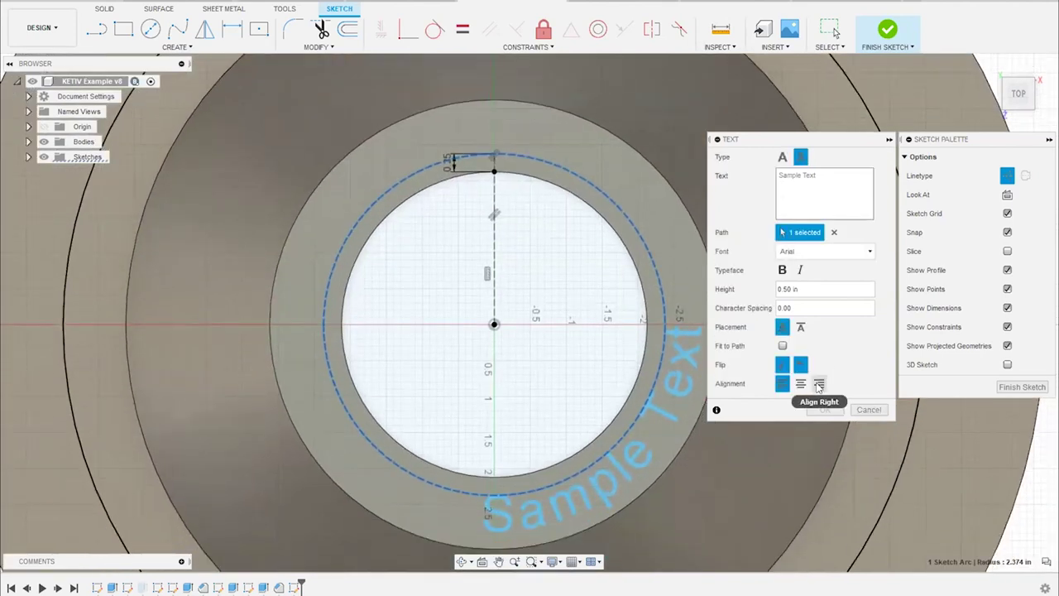
click(799, 383)
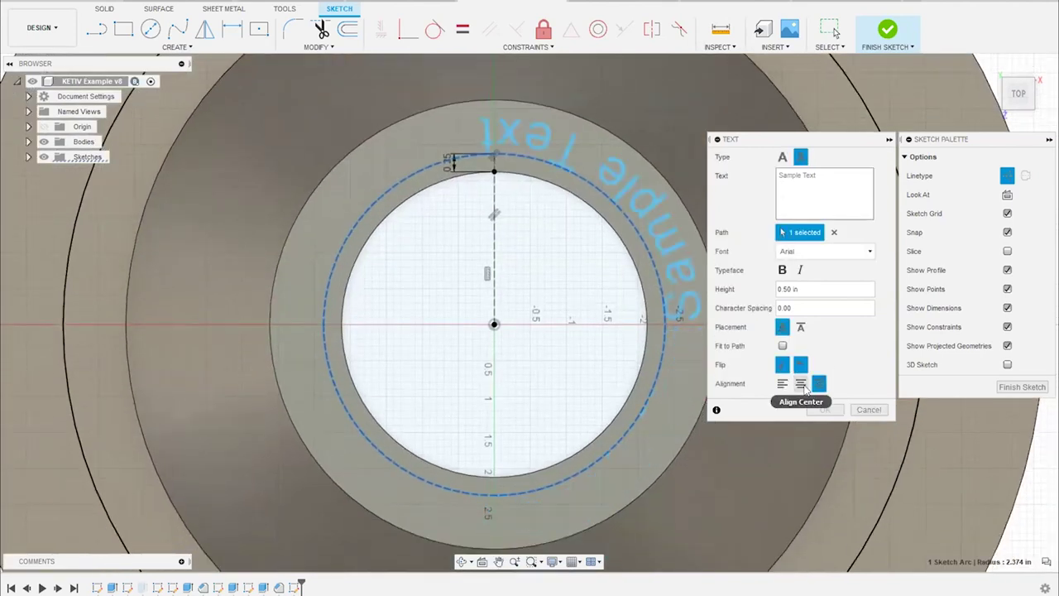
click(782, 383)
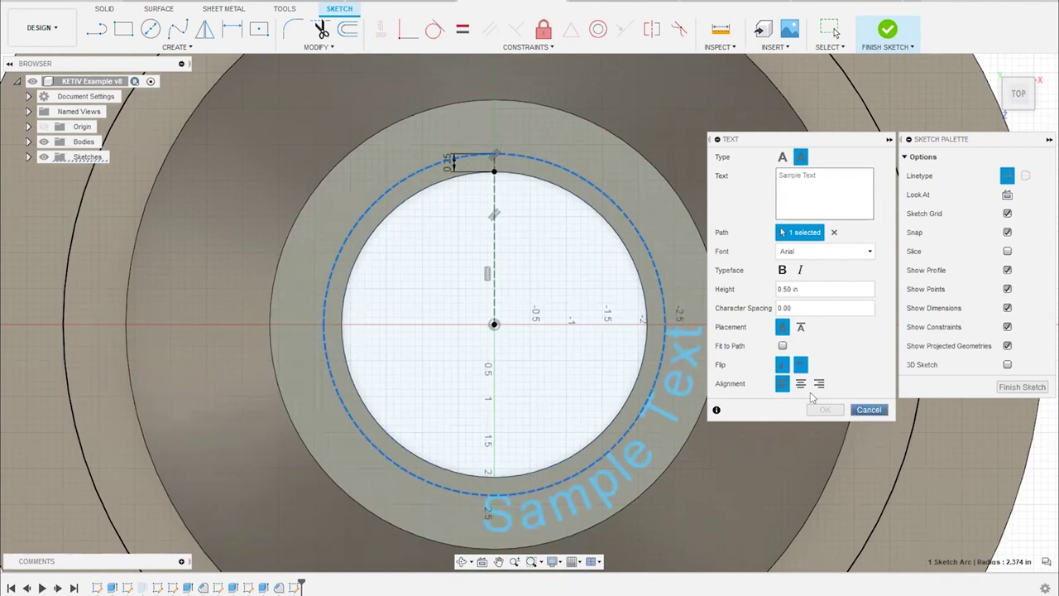
key(Escape)
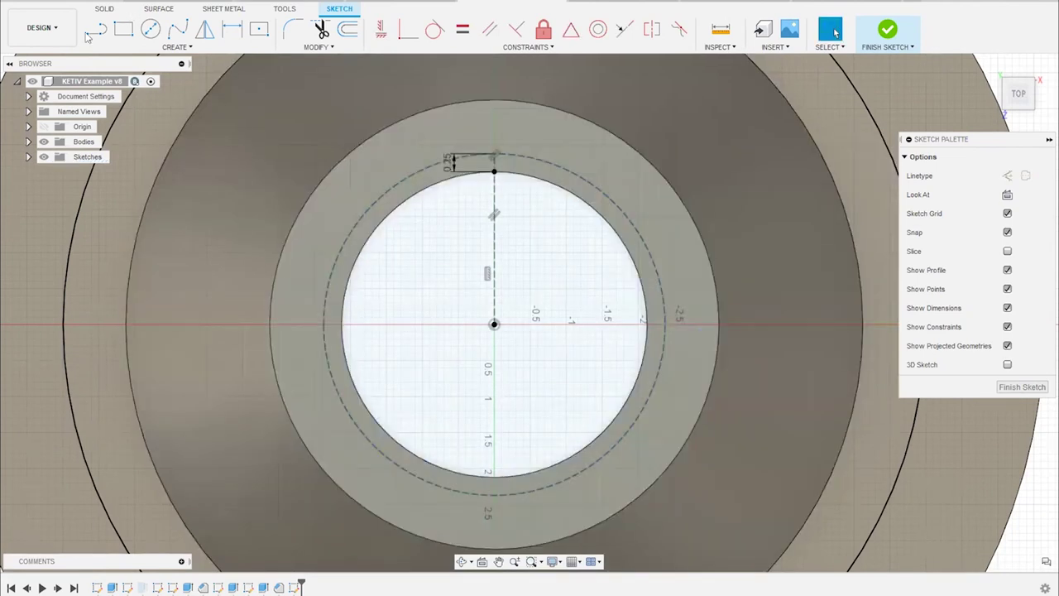
Draw a horizontal line across the construction circle's diameter through the origin and convert it to construction geometry
click(94, 32)
click(324, 325)
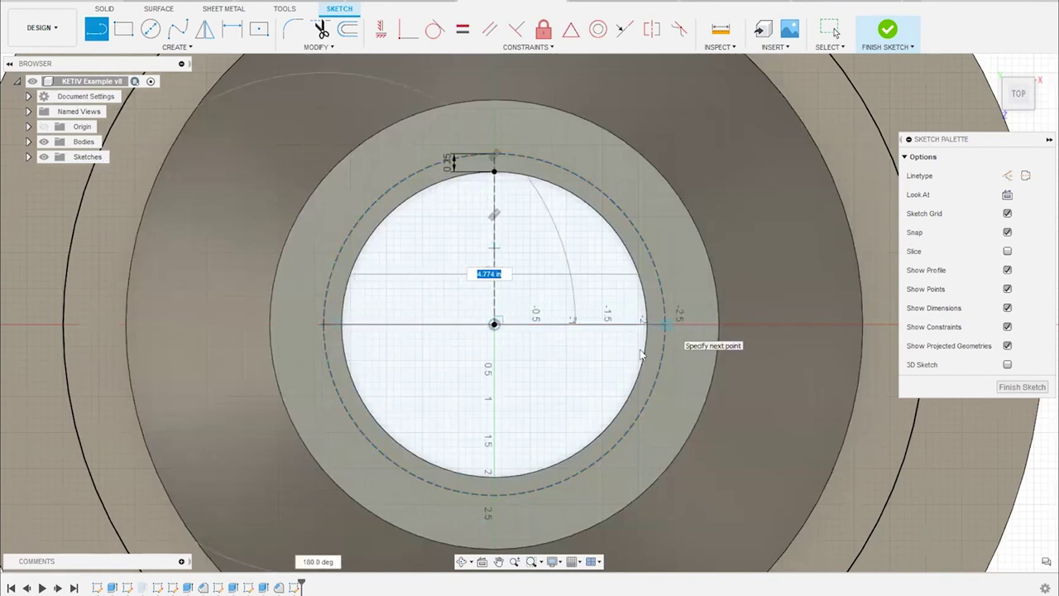
click(664, 325)
key(Escape)
right_click(556, 327)
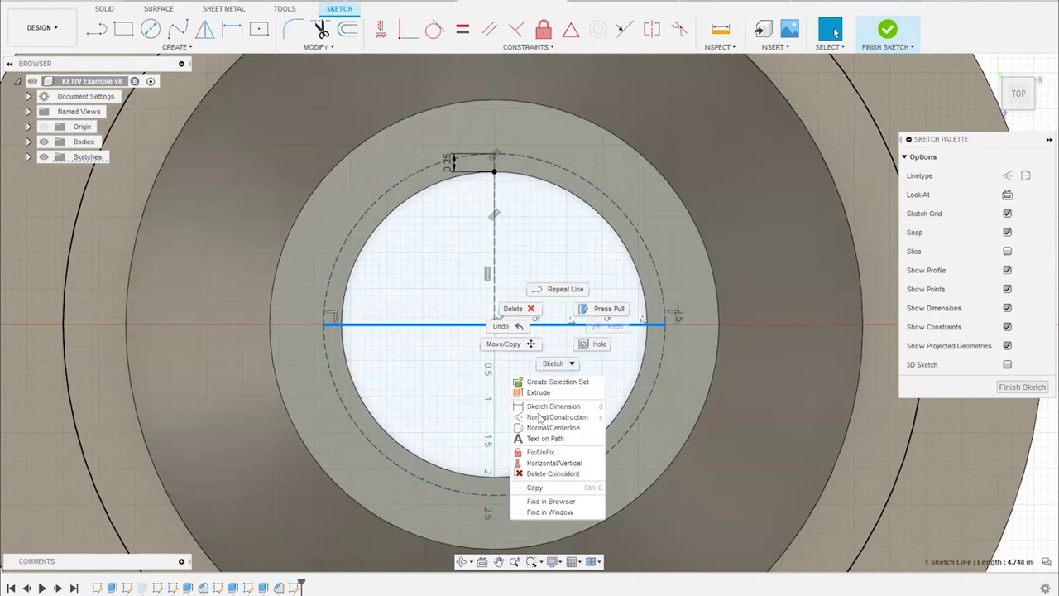
click(539, 417)
Trim away the lower half of the construction circle below the horizontal line
key(t)
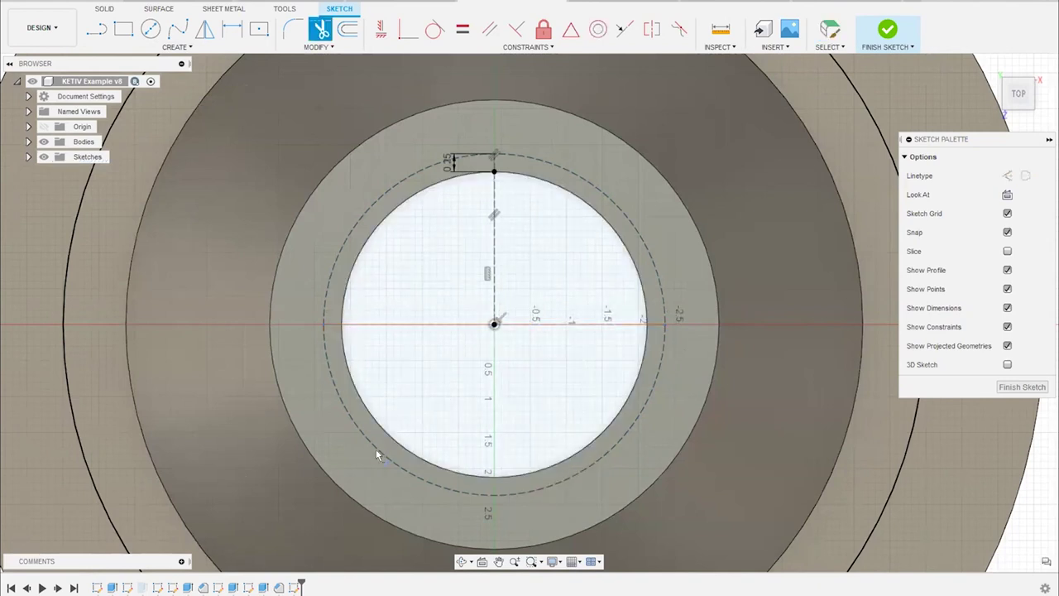
click(400, 437)
key(Escape)
click(343, 239)
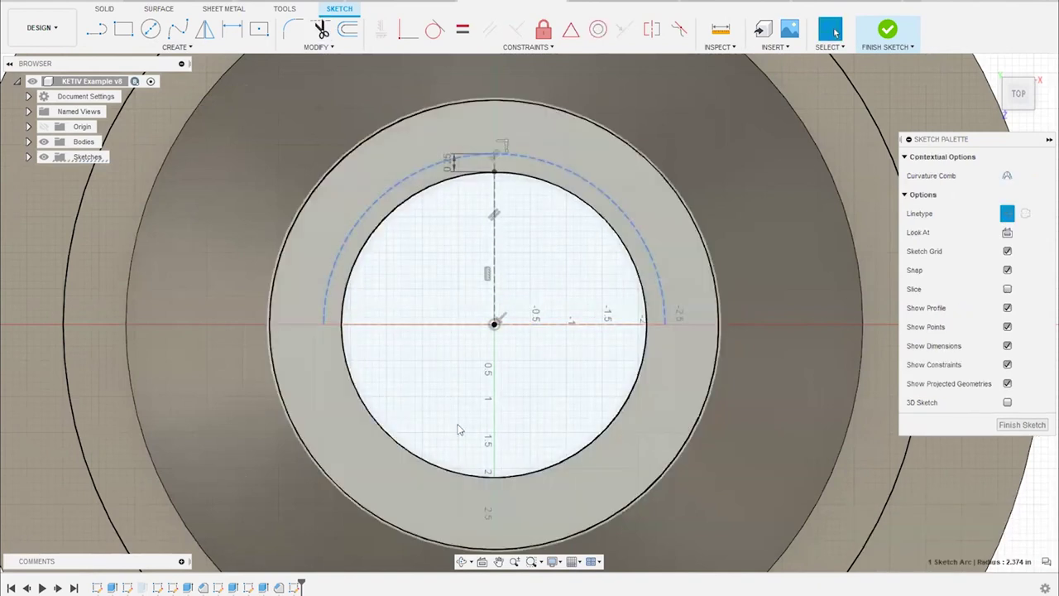
key(Escape)
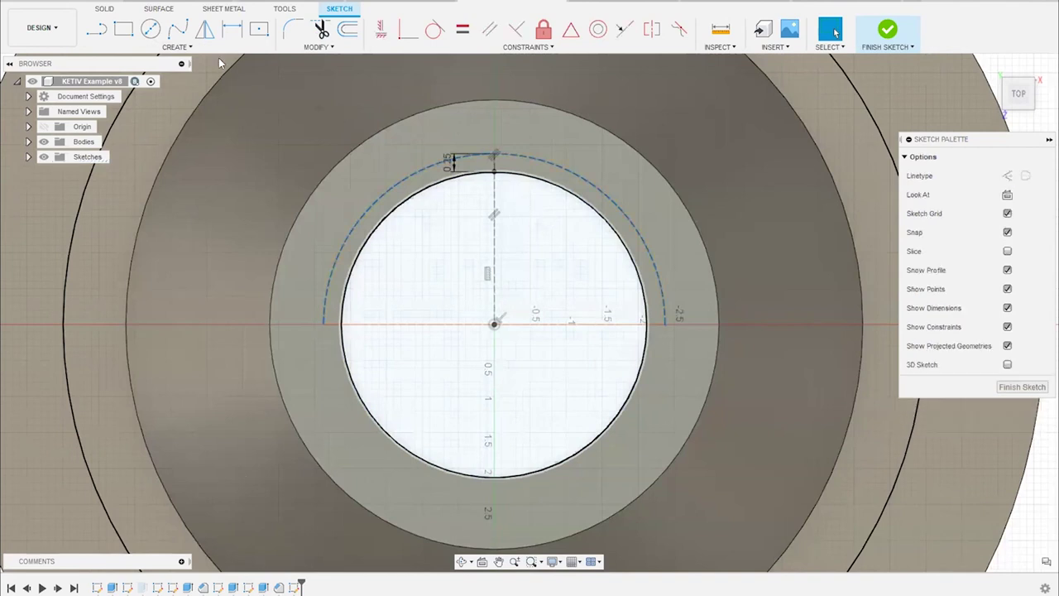
Try path text along the upper construction arc with a character spacing of 100
click(174, 46)
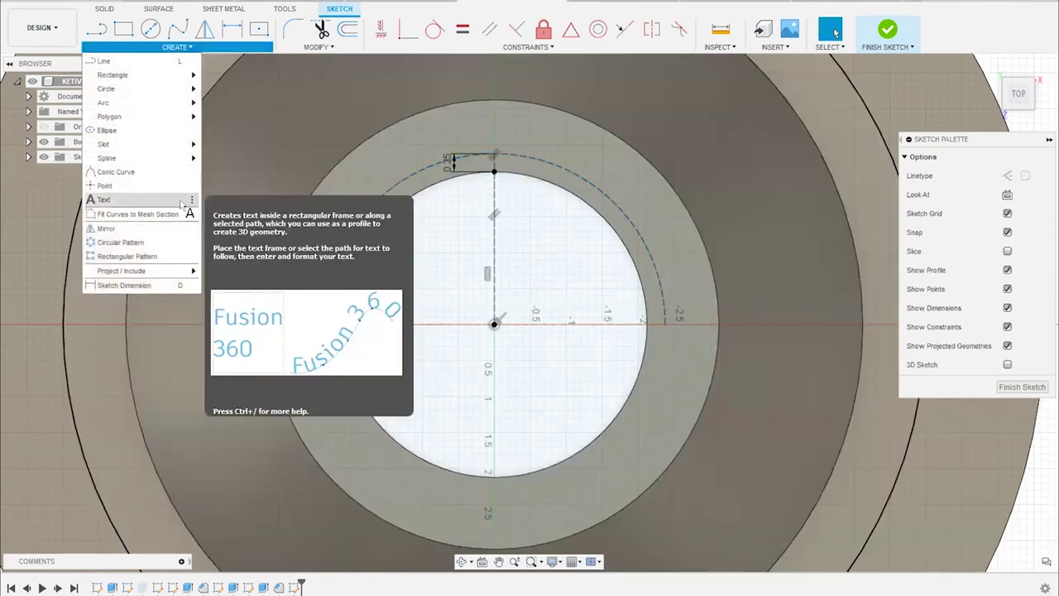
click(105, 199)
click(436, 163)
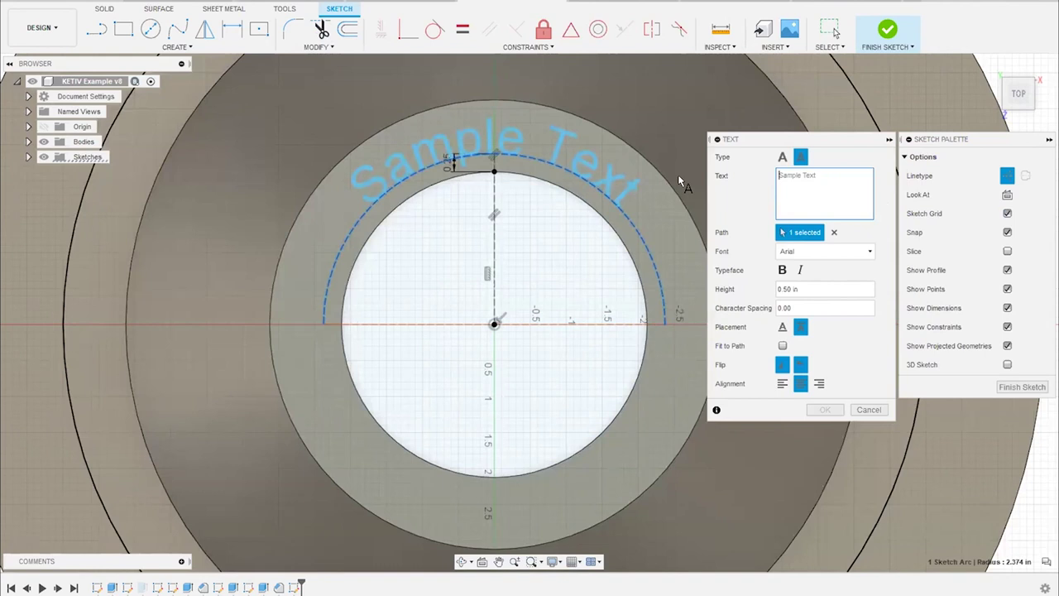
mouse_move(523, 239)
middle_down()
mouse_move(515, 307)
mouse_move(690, 259)
mouse_move(670, 277)
middle_up()
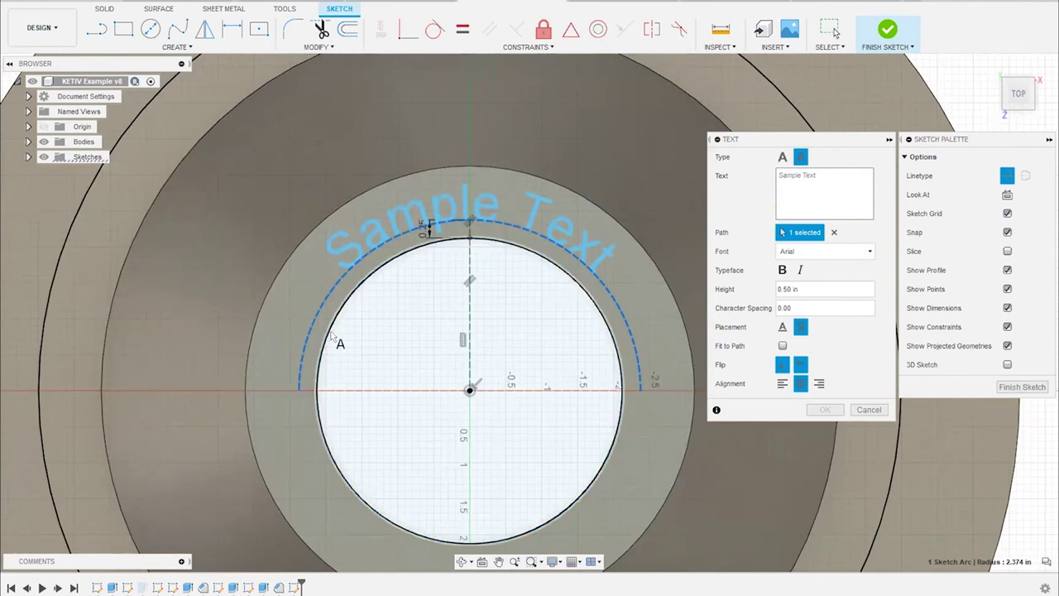
click(755, 309)
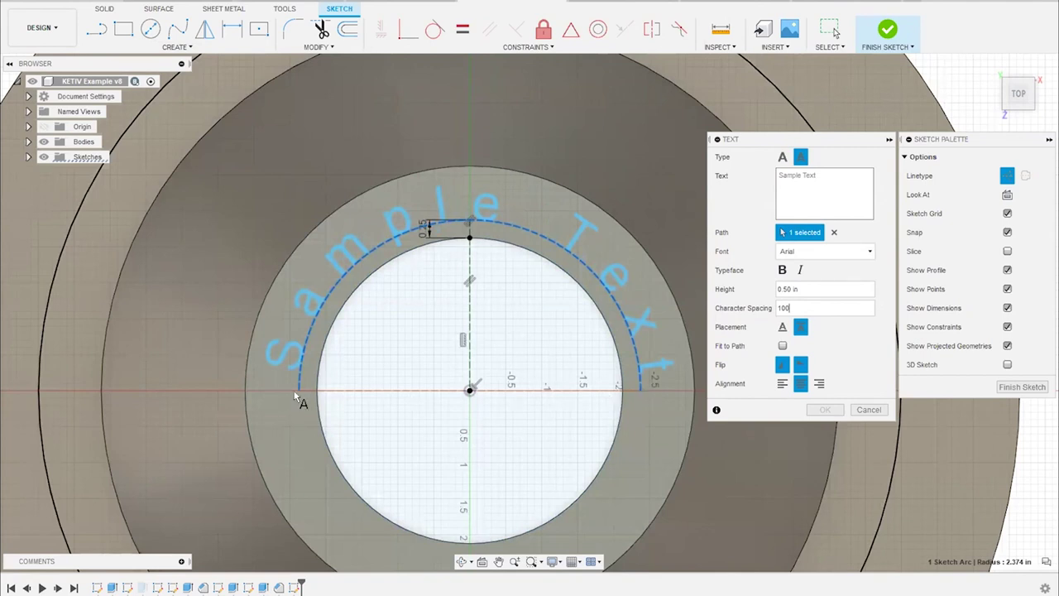
Try character spacings of 300 and 20 on the arc text, and cancel the Extrude command
drag(816, 305, 745, 311)
scroll(600, 299, down, 1)
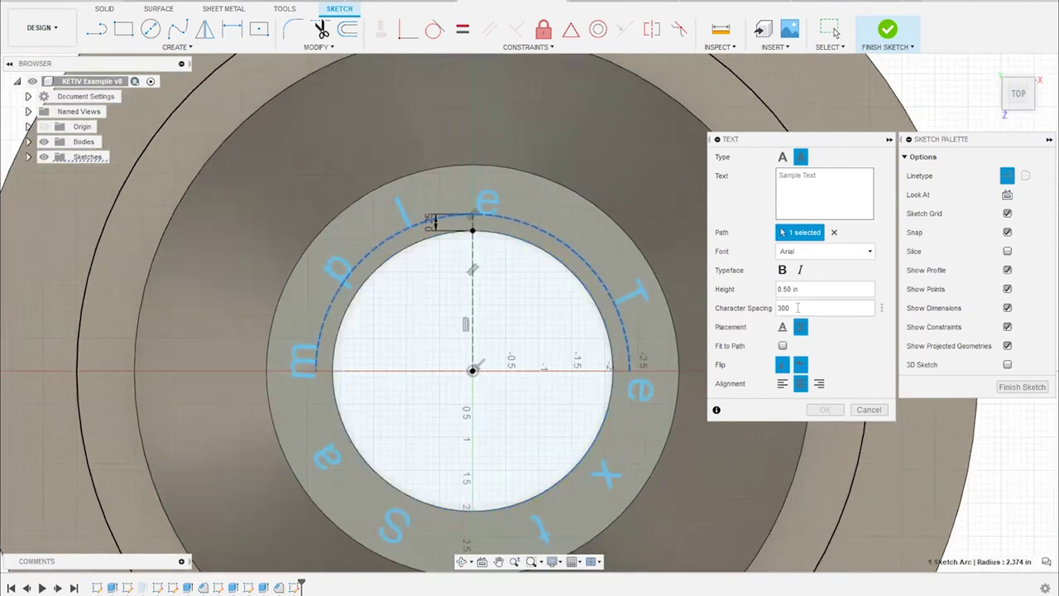
drag(797, 307, 776, 309)
text(20)
scroll(359, 258, up, 2)
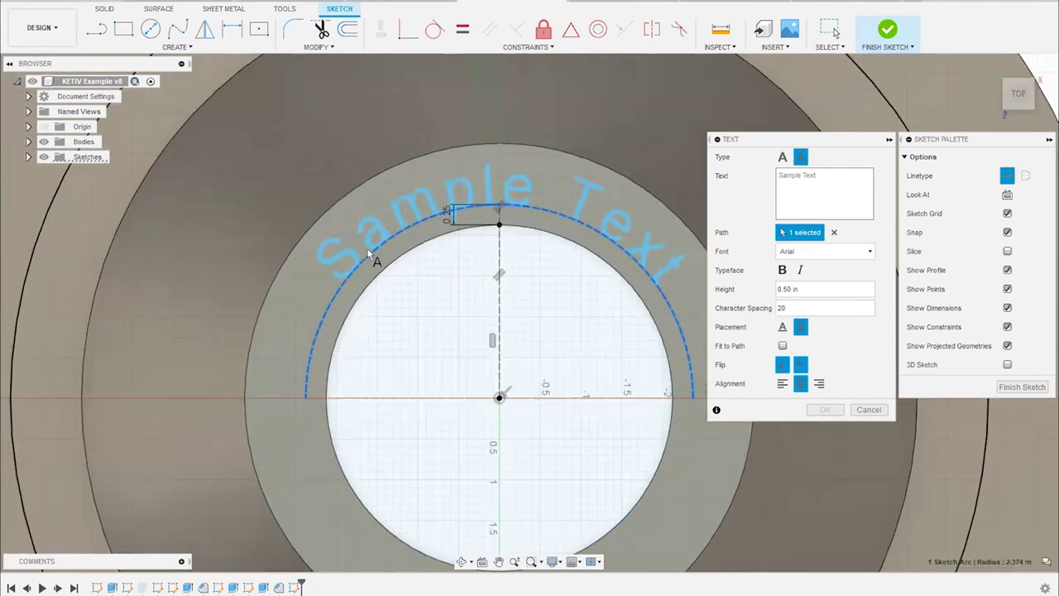
scroll(368, 254, down, 2)
scroll(524, 303, up, 2)
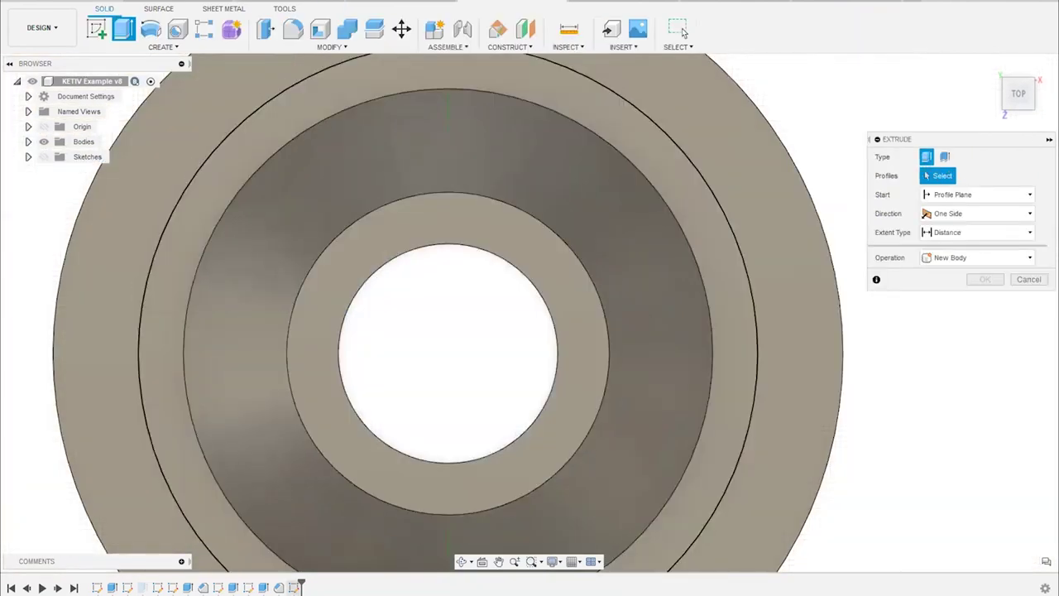
click(1029, 279)
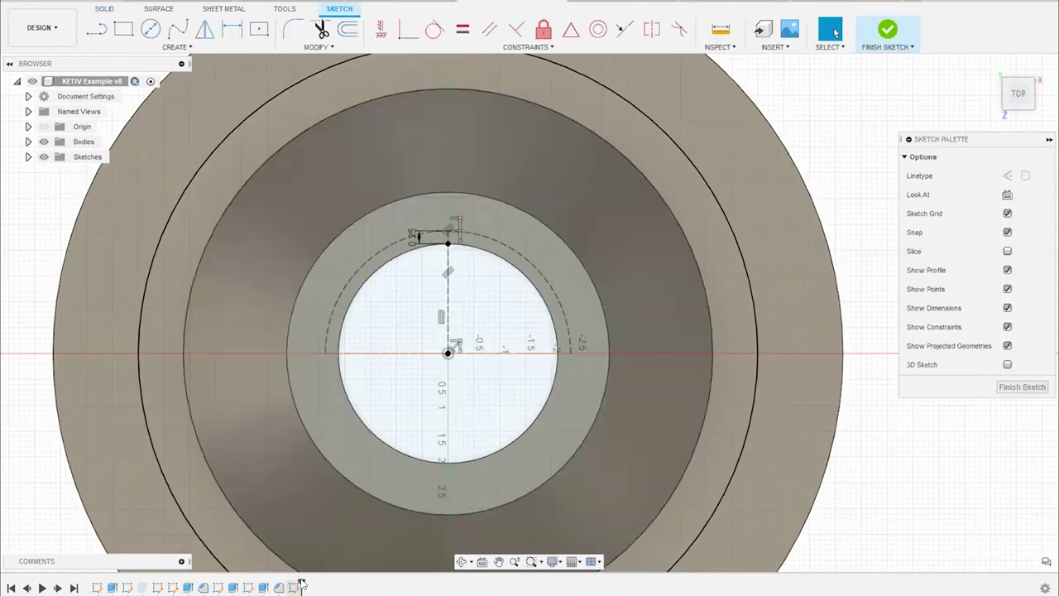
Create path text along the upper construction arc reading "KETIV SAMPLE TEXT"
scroll(419, 323, up, 3)
click(174, 46)
click(112, 200)
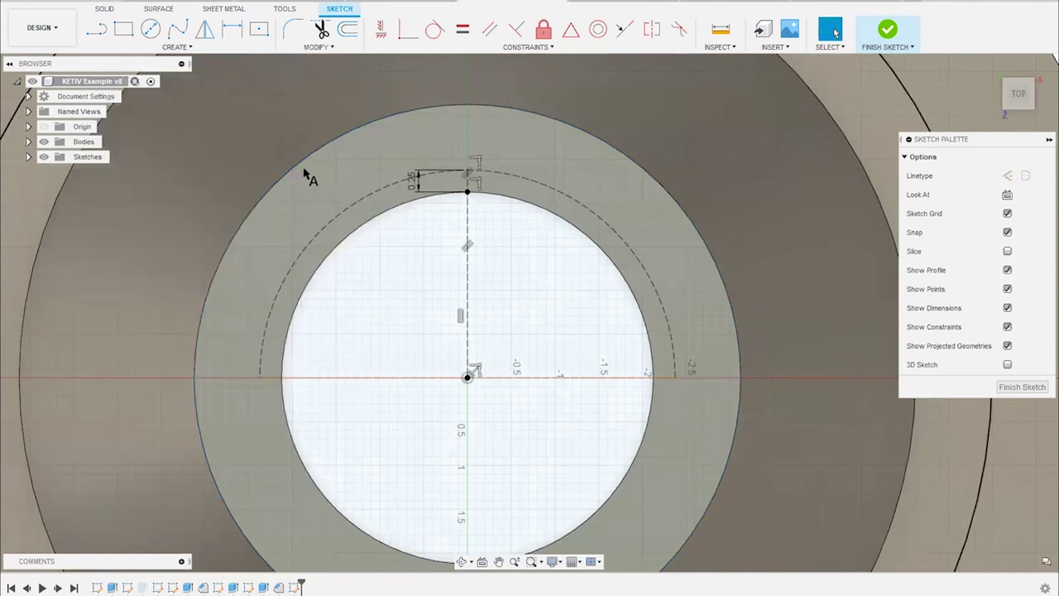
click(382, 183)
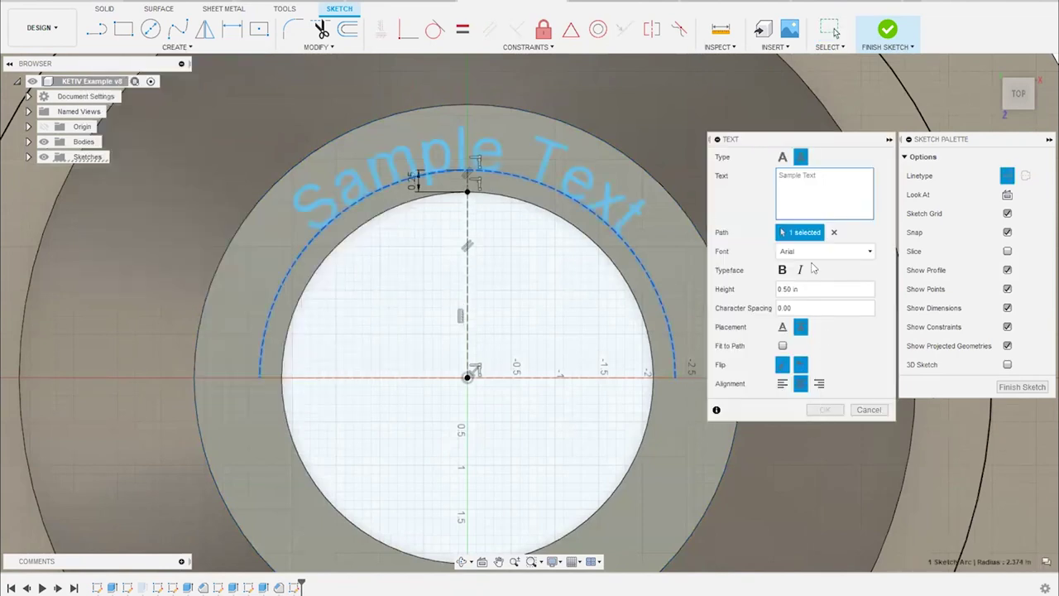
click(827, 213)
text(KETIV SA)
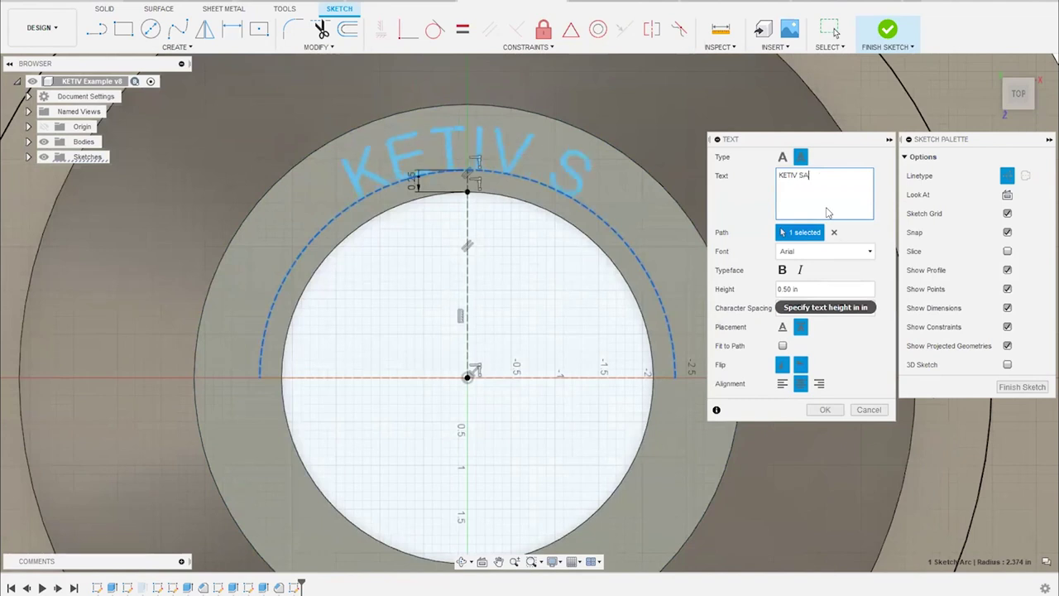
text(MPLE TEXT)
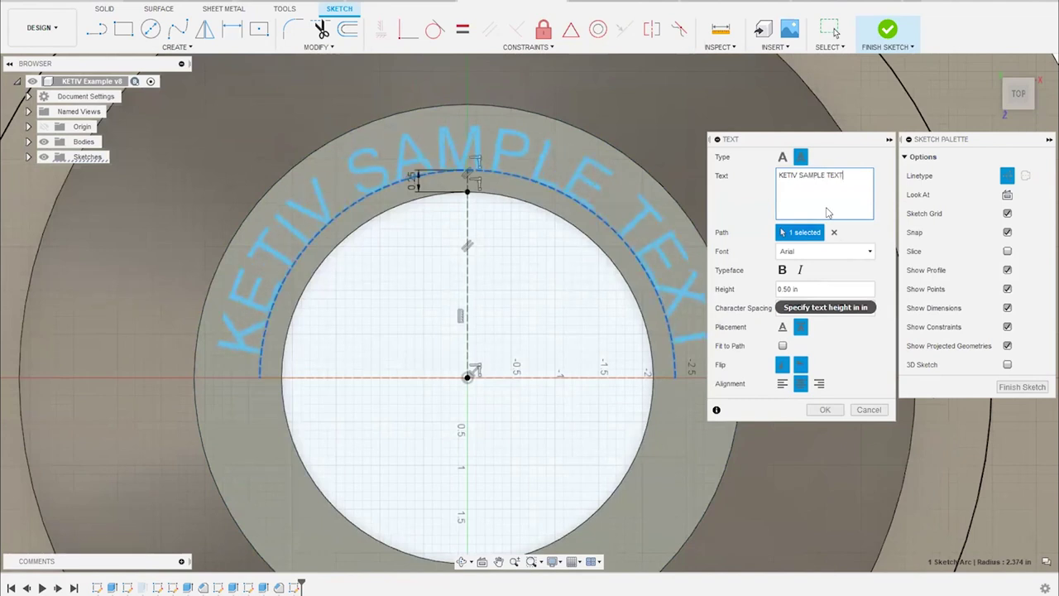
Set the arc text's character spacing to 100 and accept the text
click(795, 310)
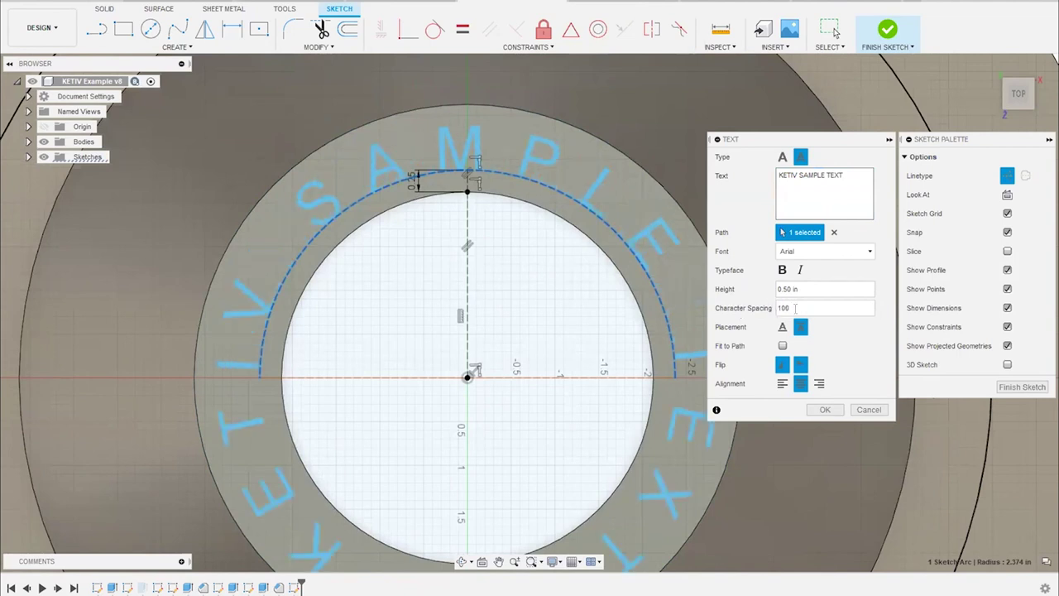
scroll(390, 372, down, 3)
scroll(287, 374, up, 1)
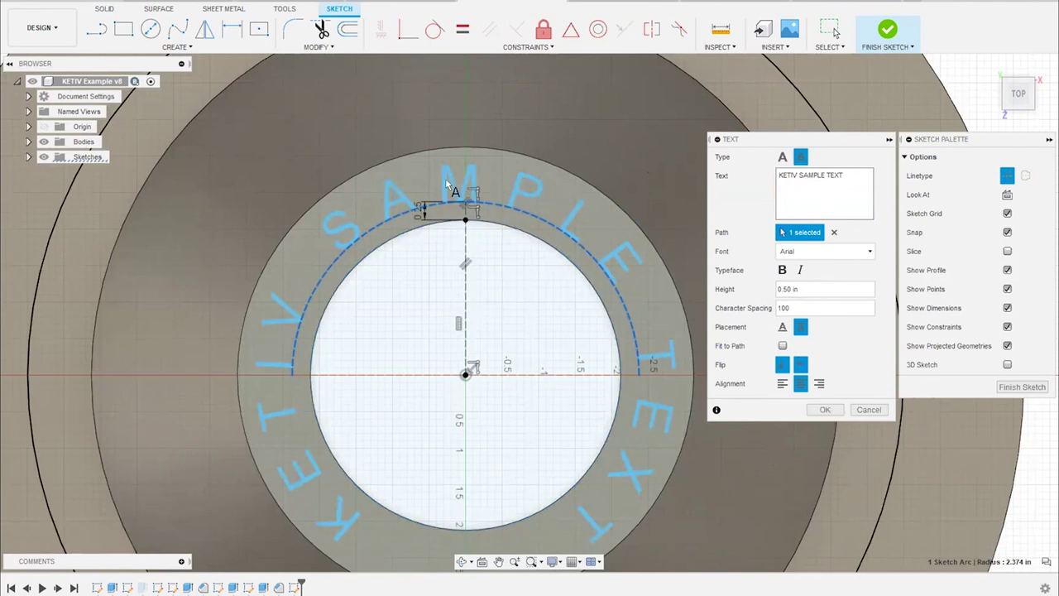
key(Return)
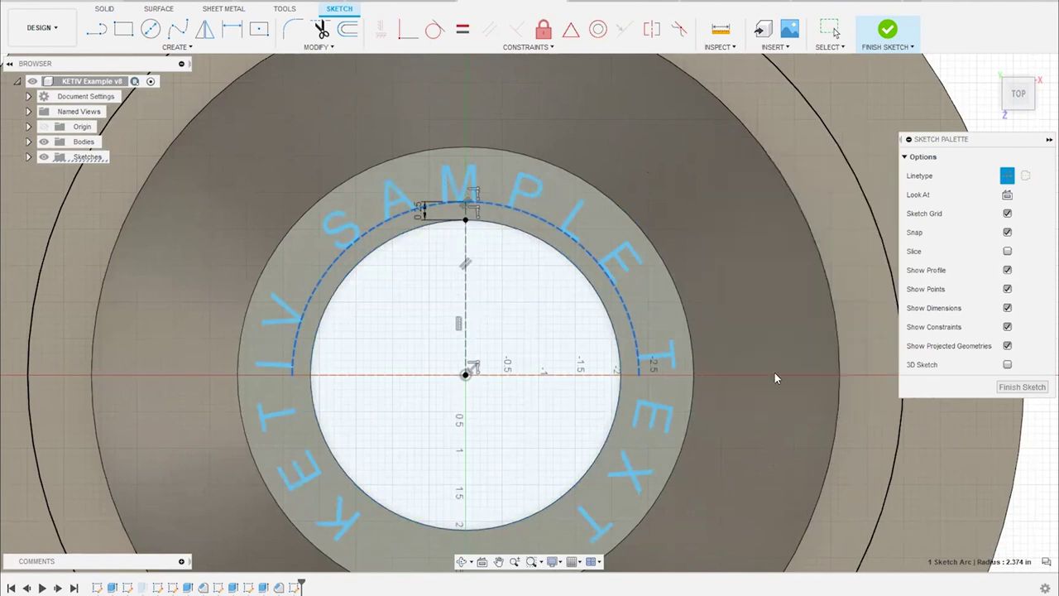
key(e)
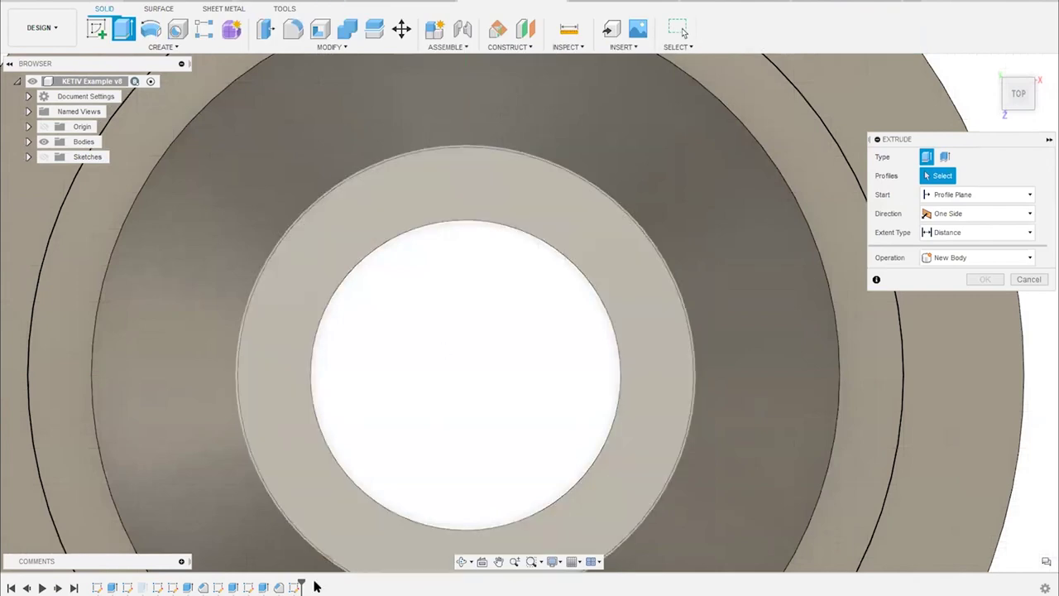
click(1028, 279)
key(ctrl+z)
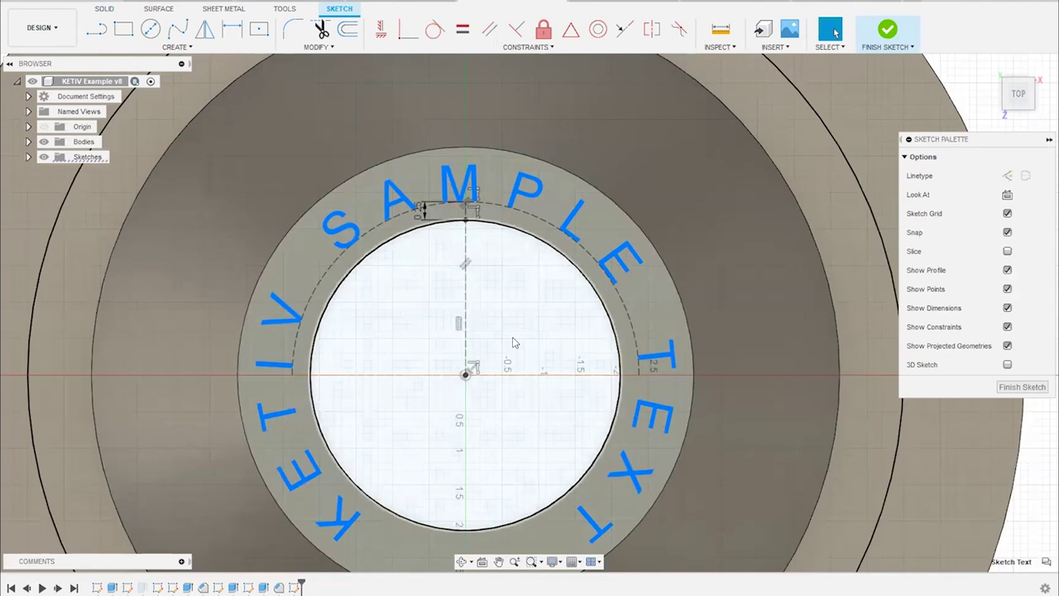
Extrude the arc text as a cut with a distance of -0.4 in
key(e)
text(-0.4)
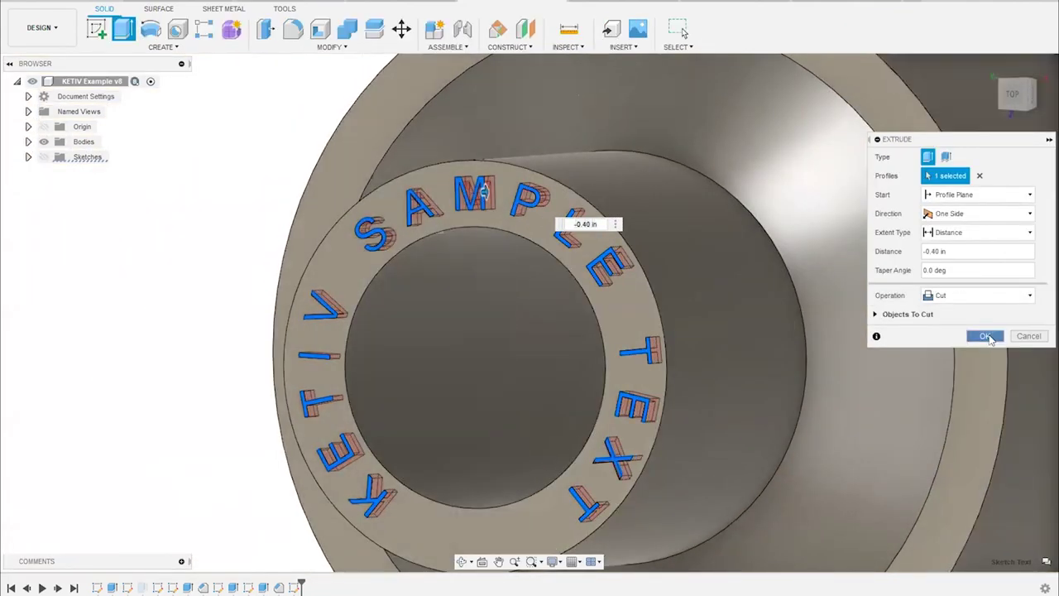
click(984, 336)
shift+middle_drag(597, 240, 824, 348)
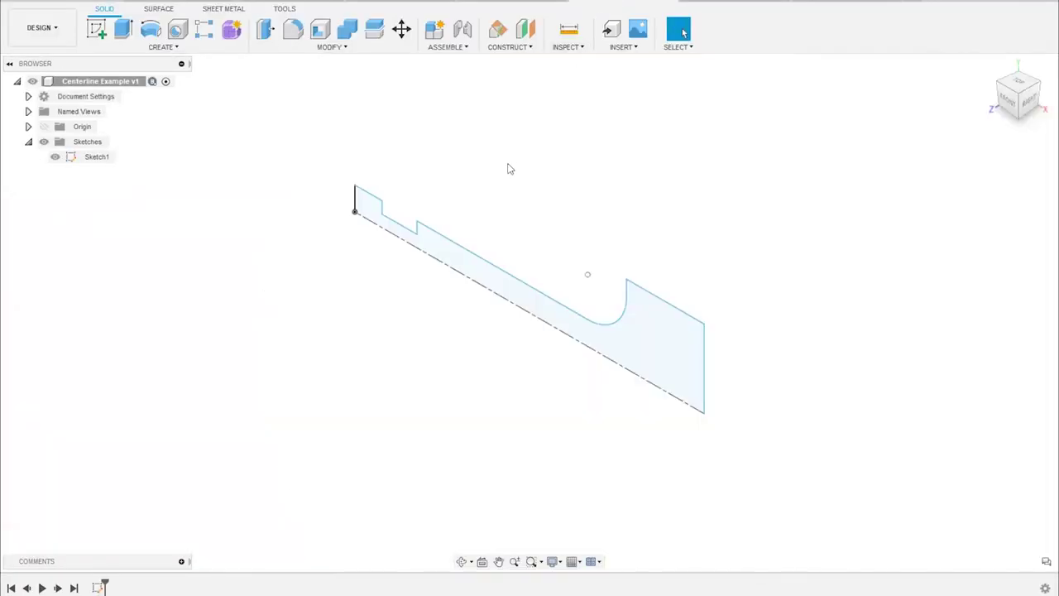
mouse_move(510, 168)
shift+middle_down()
mouse_move(516, 201)
mouse_move(558, 174)
mouse_move(543, 191)
shift+middle_up()
scroll(468, 298, up, 3)
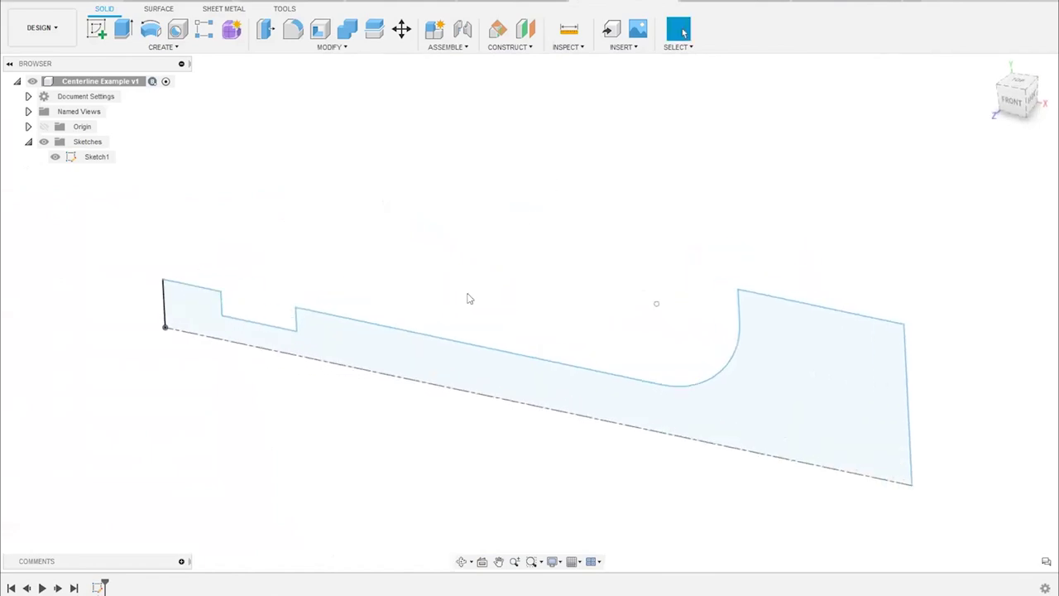
click(439, 390)
click(168, 222)
click(310, 362)
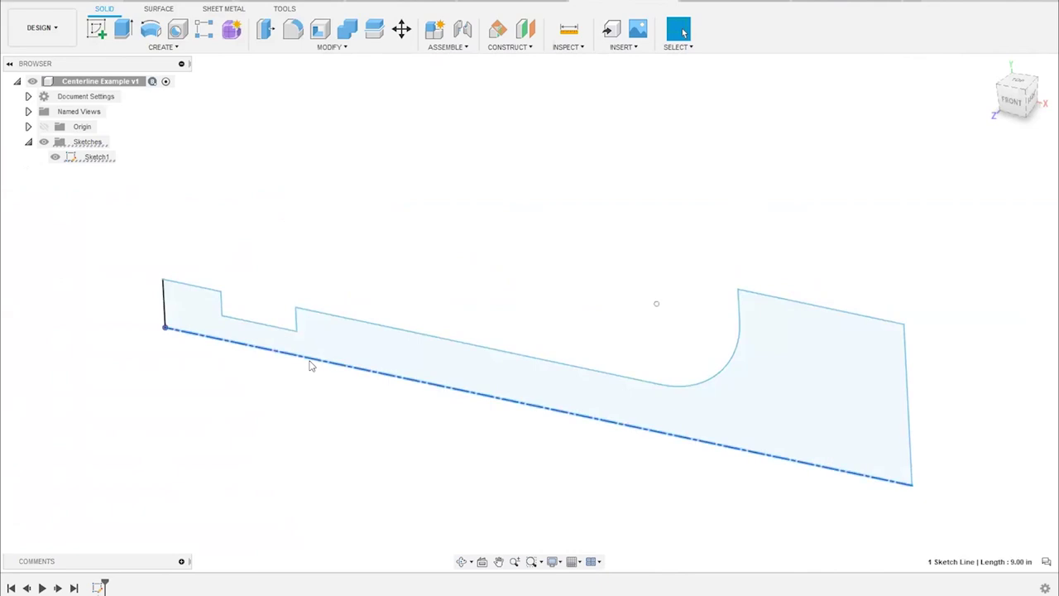
right_click(310, 362)
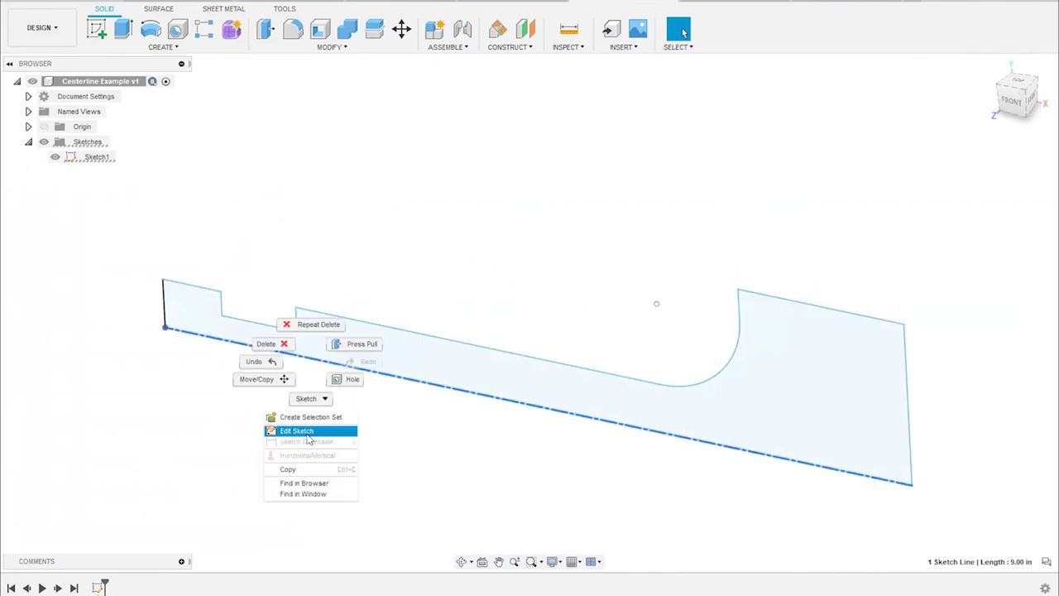
click(307, 433)
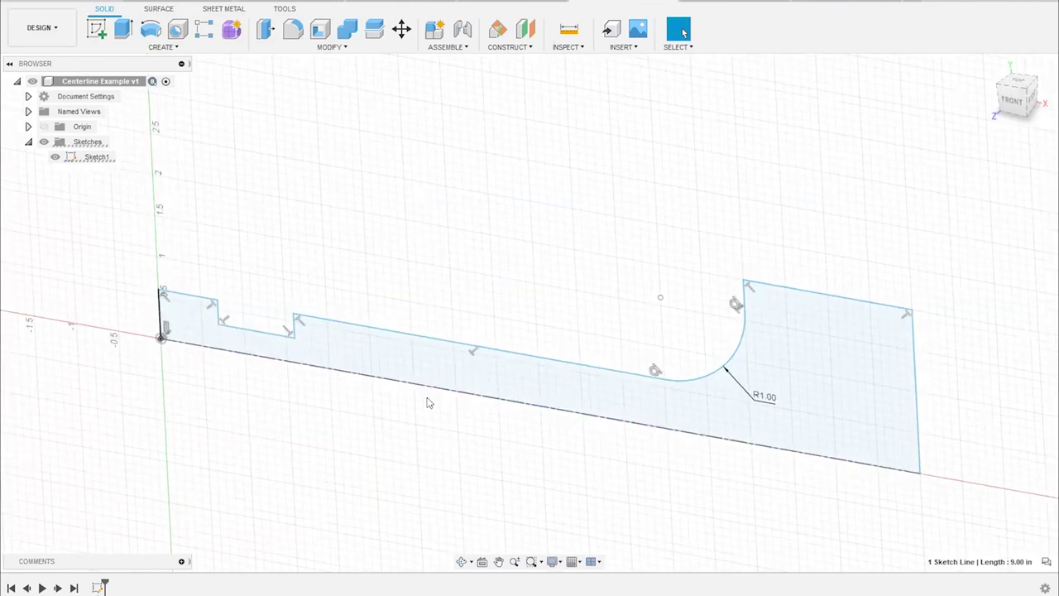
right_click(424, 391)
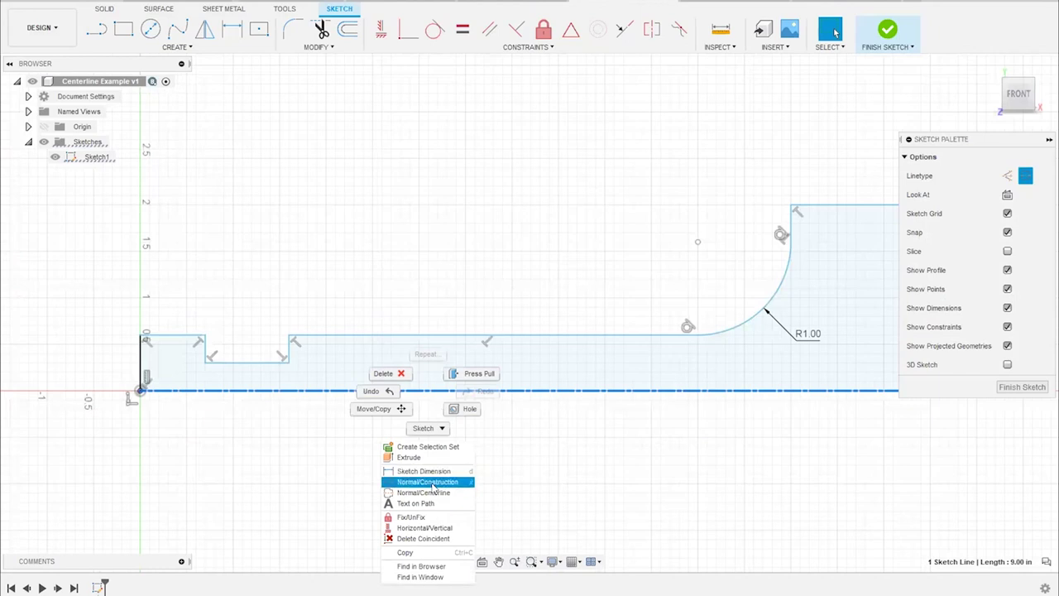
click(430, 483)
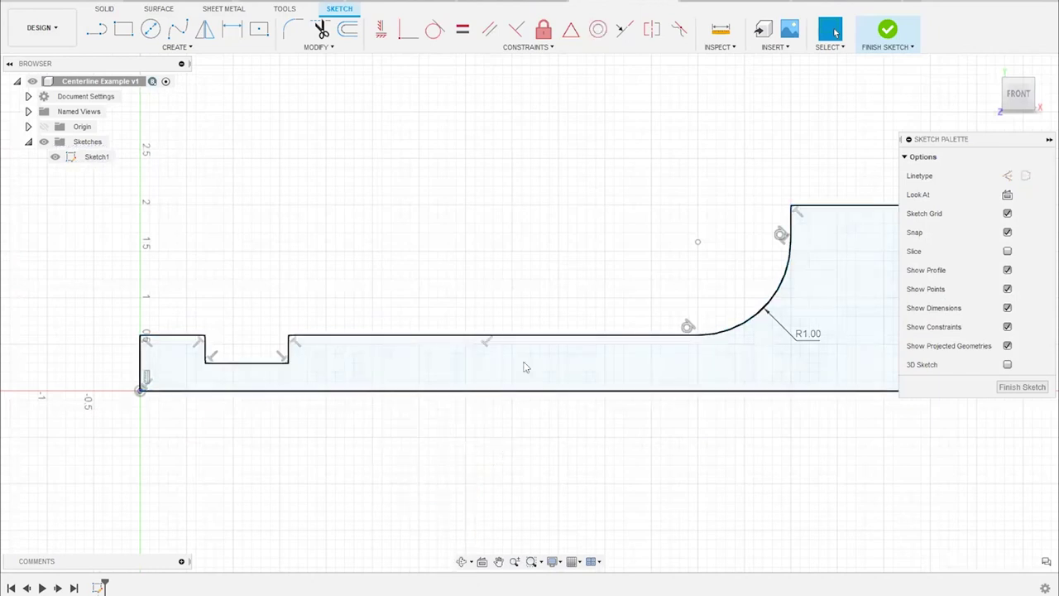
Change the profile's 9 in base line to a centerline and finish the sketch
scroll(521, 389, down, 3)
shift+middle_drag(423, 422, 429, 400)
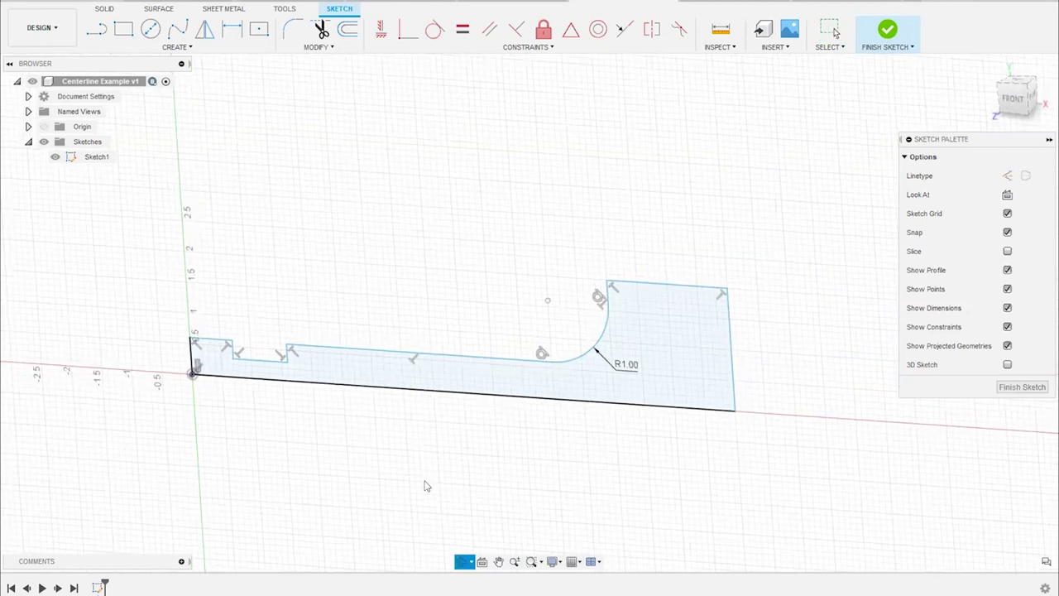
right_click(424, 390)
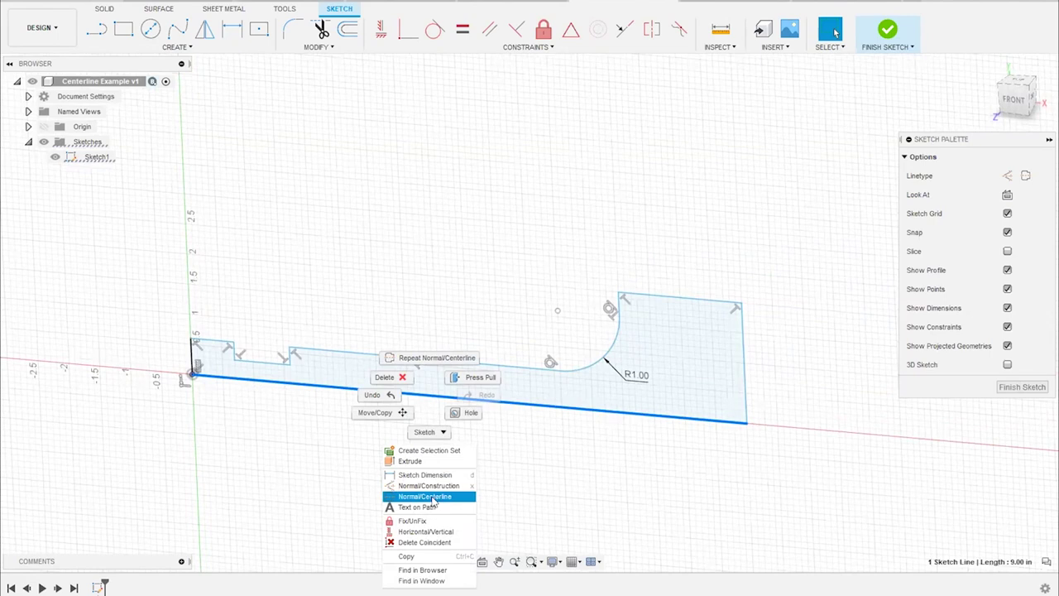
click(431, 497)
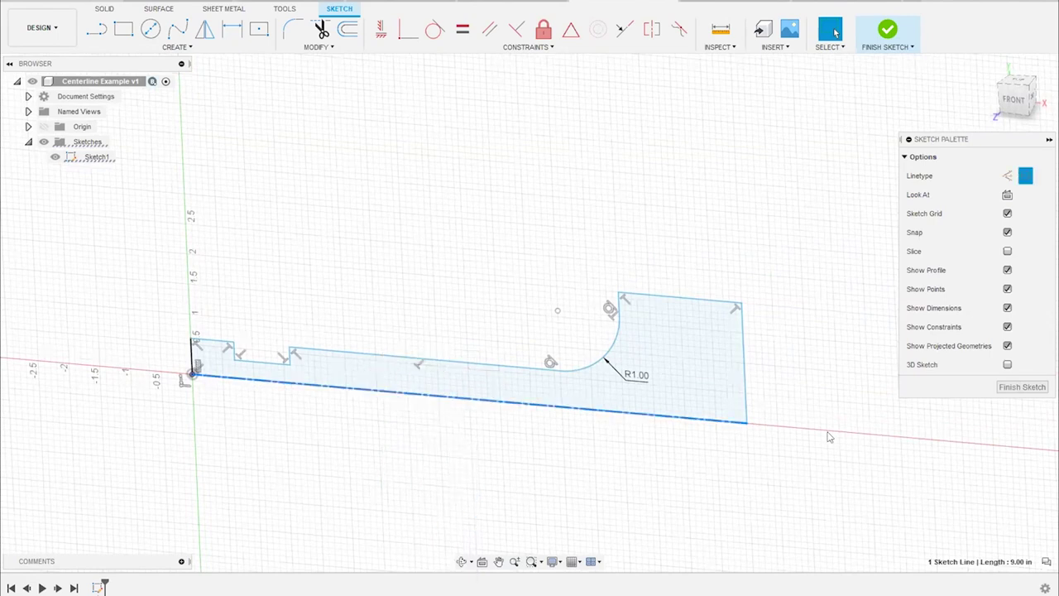
click(1006, 388)
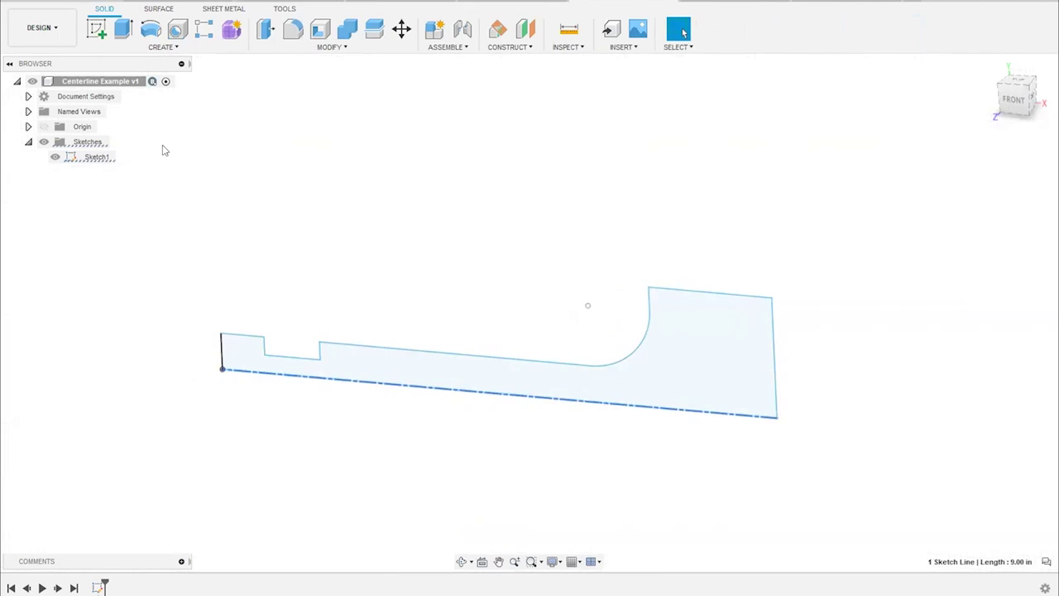
Revolve the sketch profile 360 degrees about its centerline as a new body
click(151, 31)
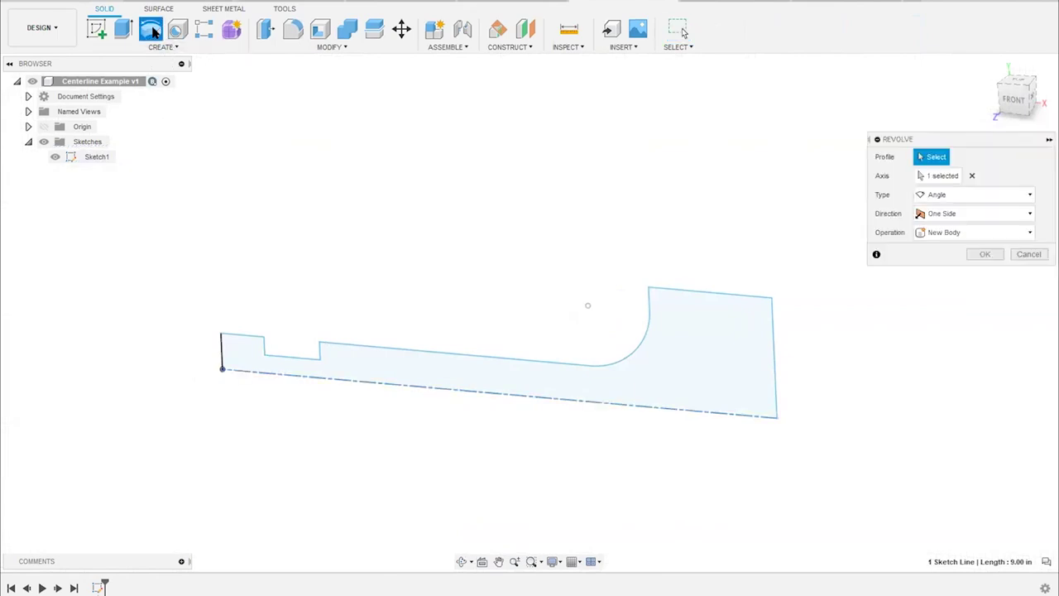
click(97, 156)
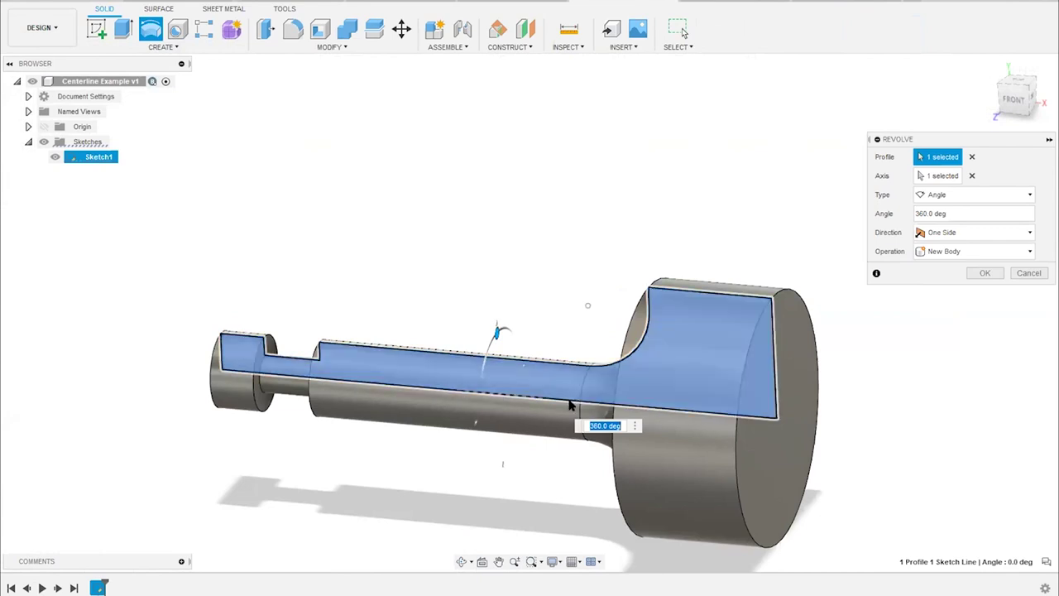
click(984, 273)
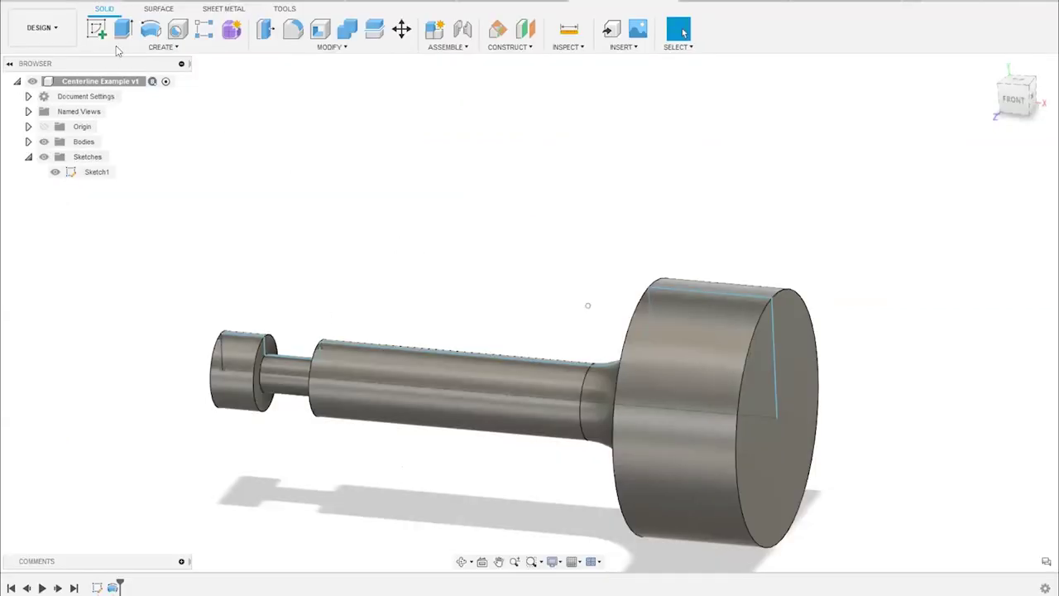
middle_drag(392, 208, 404, 190)
middle_drag(383, 232, 393, 214)
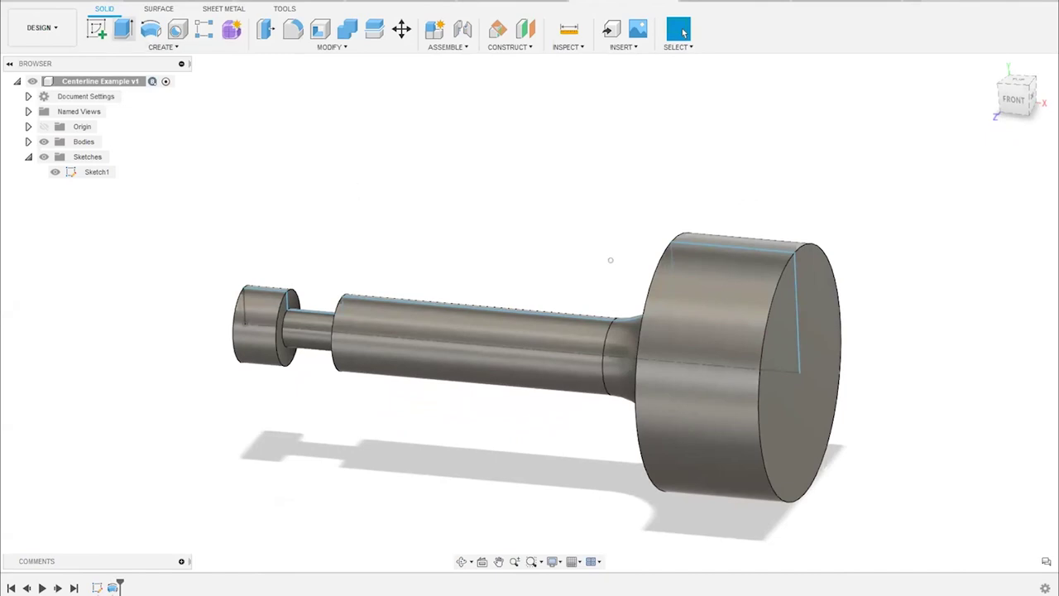
Switch to the Simulation workspace with a static stress study and view the option to export the study to Ansys
click(69, 36)
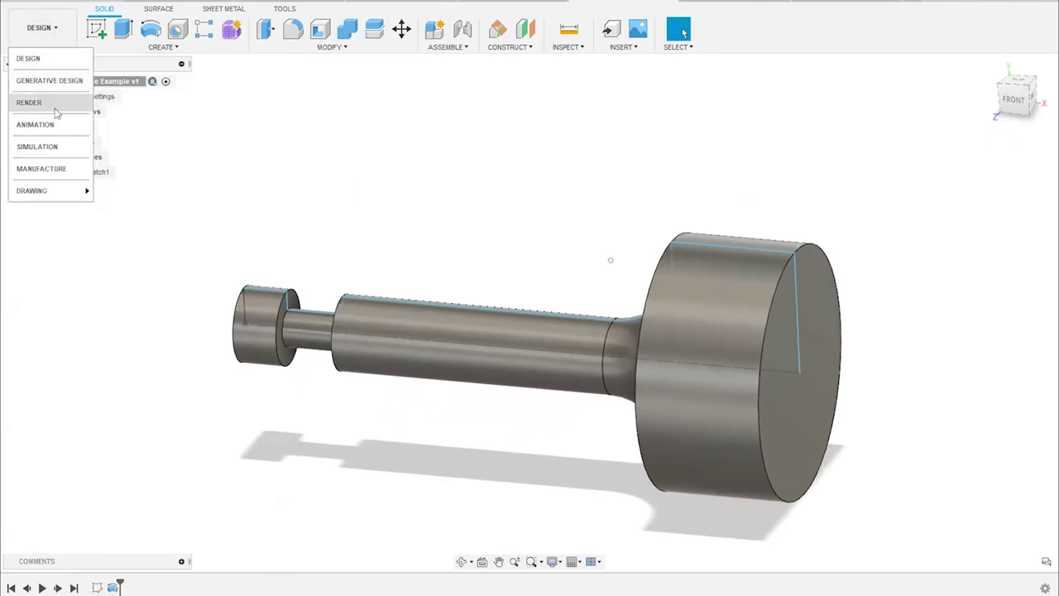
click(37, 146)
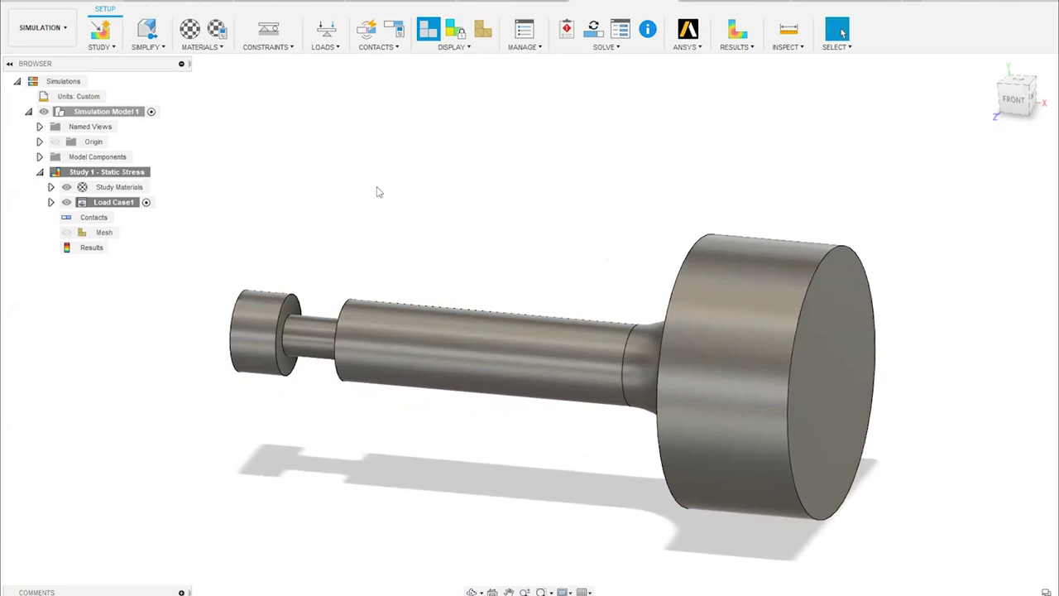
click(686, 48)
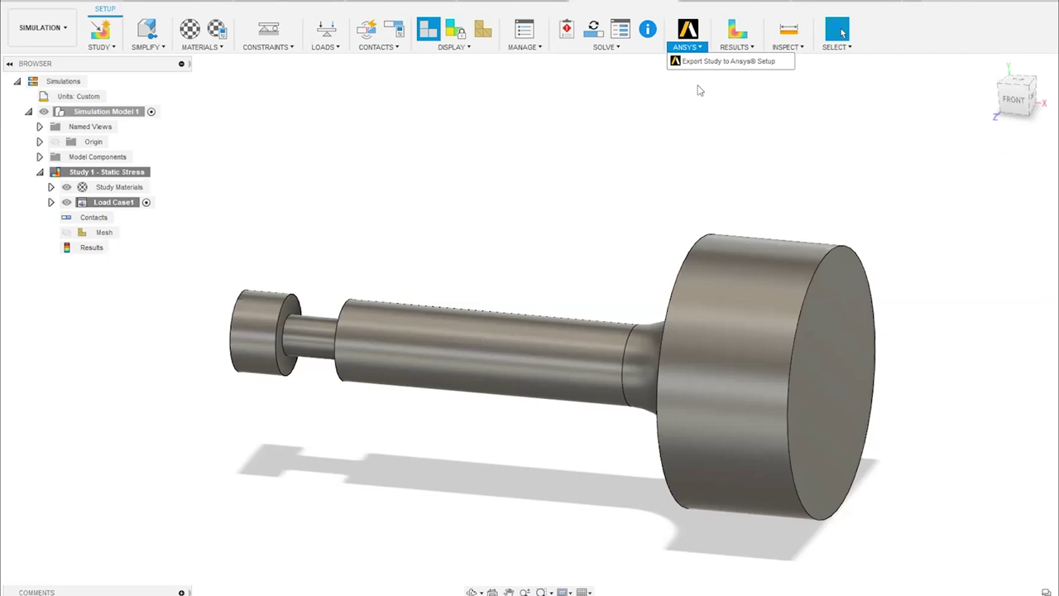
click(699, 131)
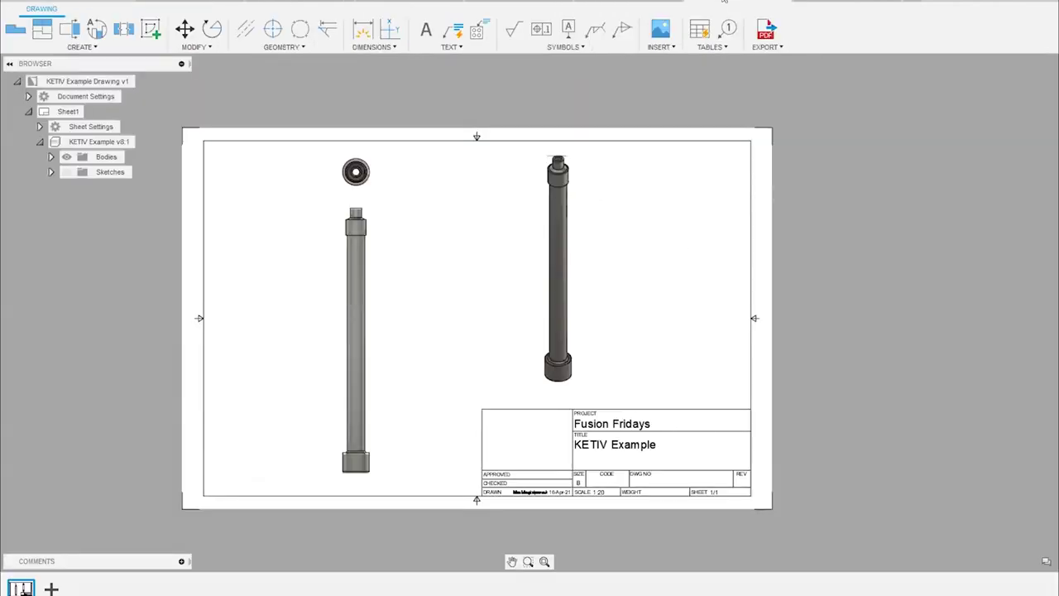
Break the base view in the KETIV Example drawing between a point below the upper collar and one above the lower collar
scroll(496, 269, up, 1)
scroll(472, 254, up, 2)
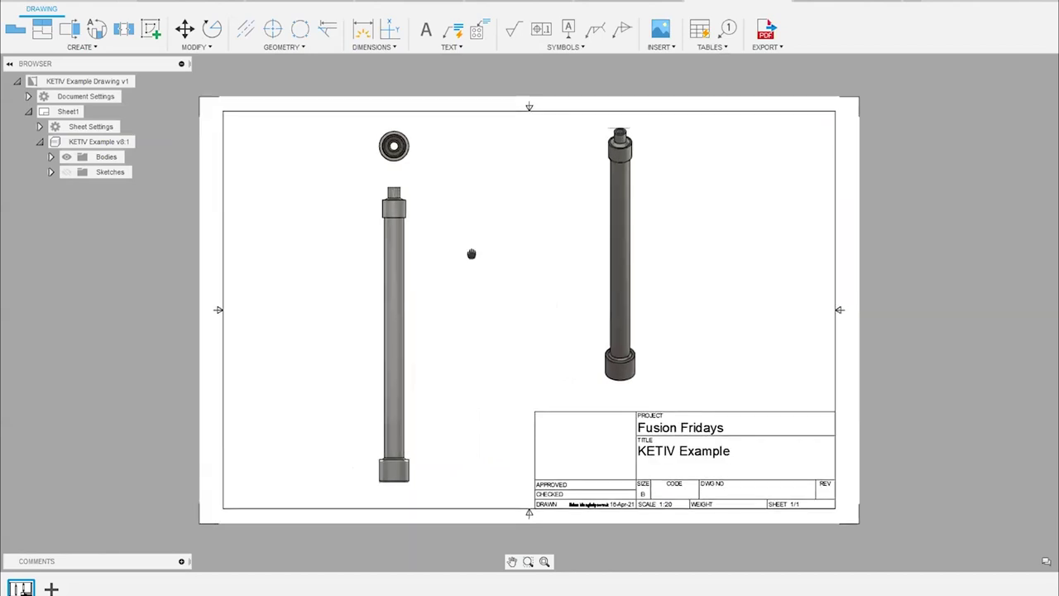
scroll(471, 254, up, 1)
scroll(437, 232, down, 1)
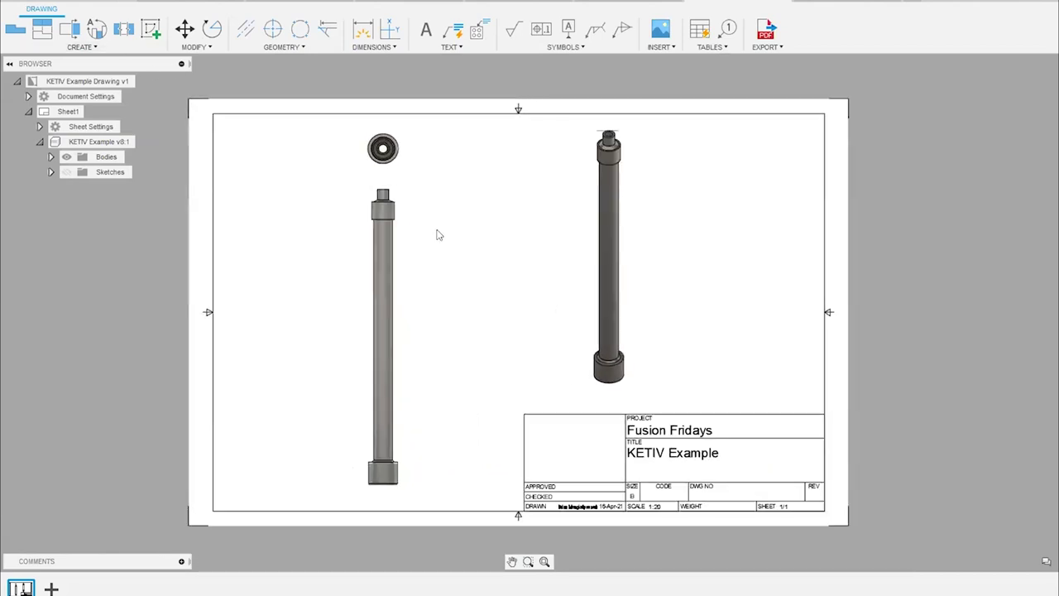
click(128, 31)
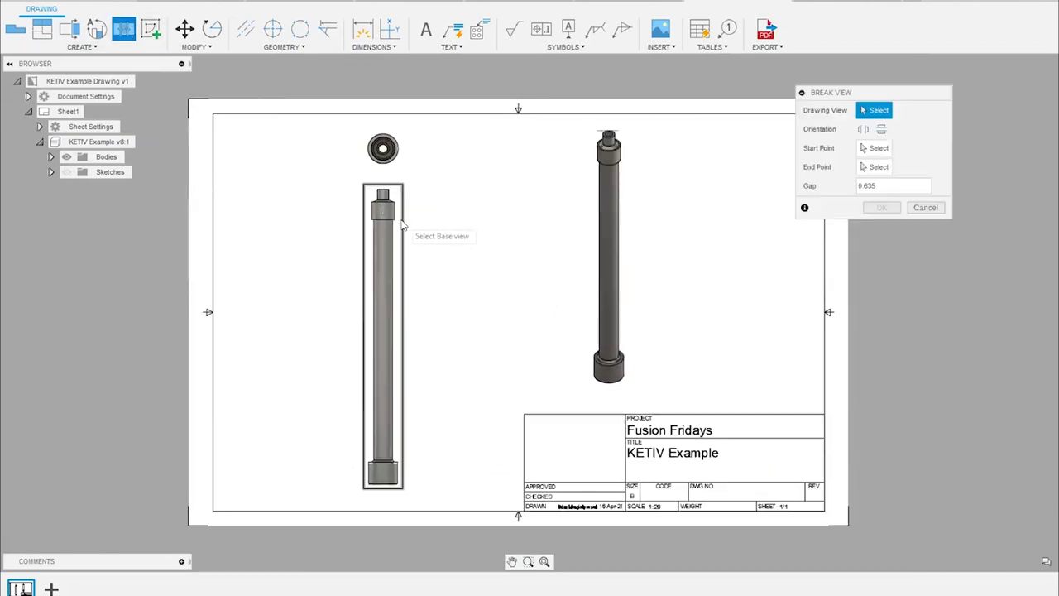
click(390, 232)
click(388, 242)
click(405, 426)
click(881, 207)
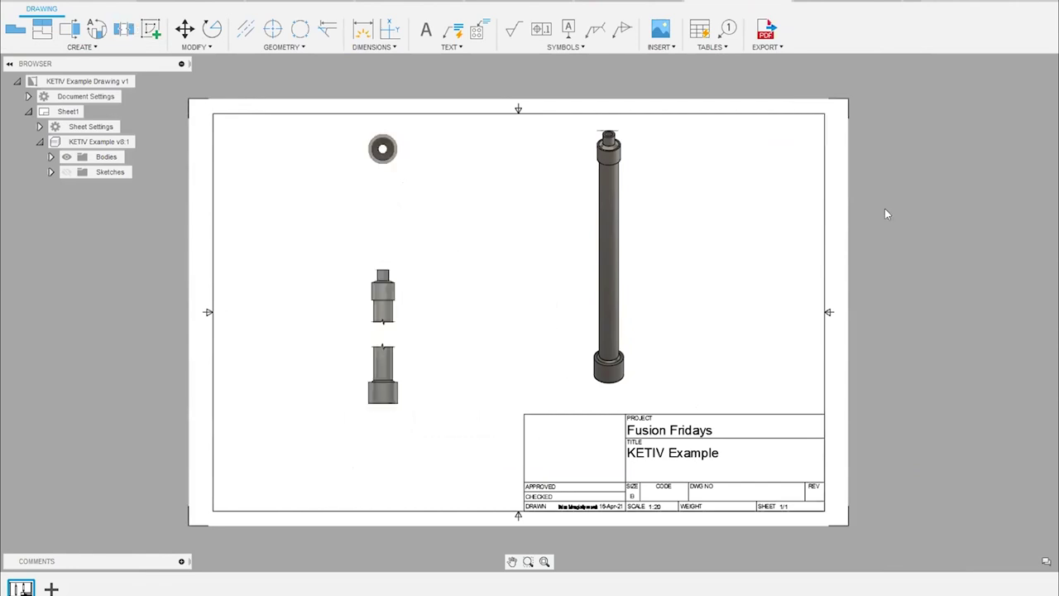
middle_drag(467, 324, 470, 318)
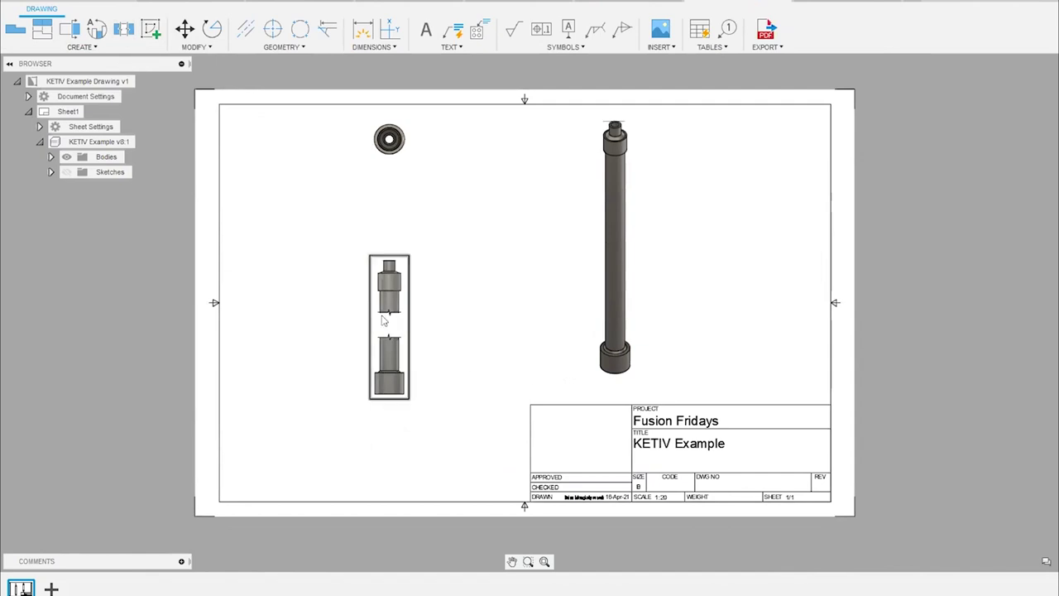
scroll(404, 335, up, 2)
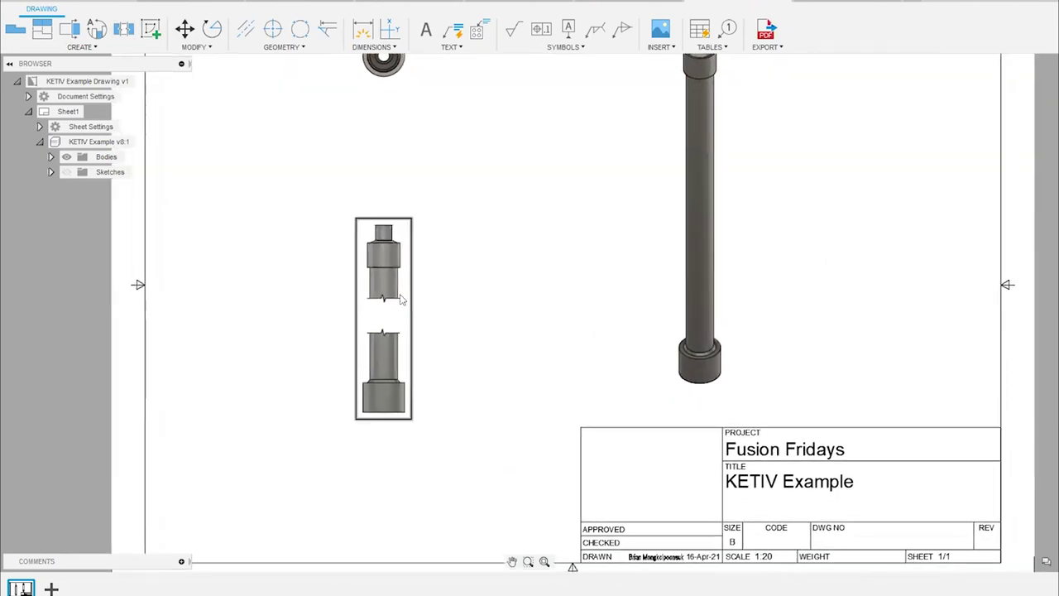
scroll(430, 422, down, 2)
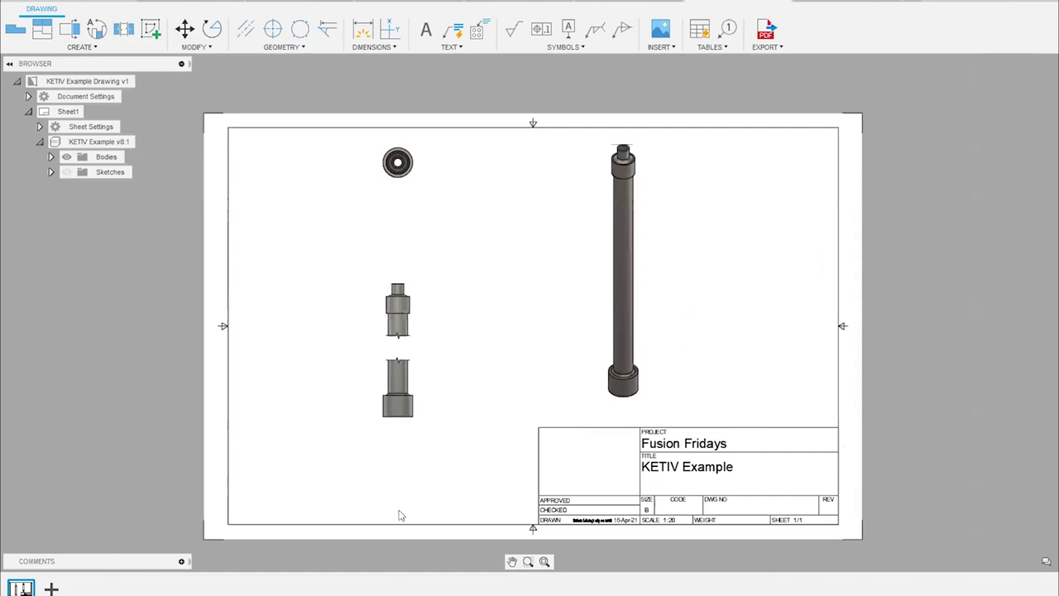
Dimension the overall length of the broken base view, placing the dimension beside the shaft
scroll(452, 356, up, 1)
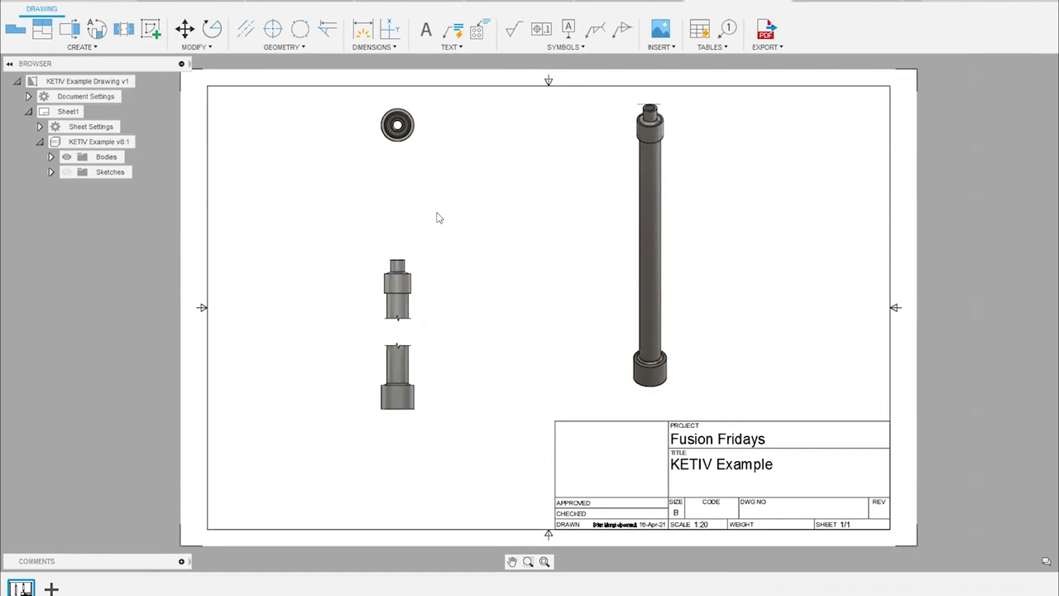
key(d)
scroll(385, 269, up, 3)
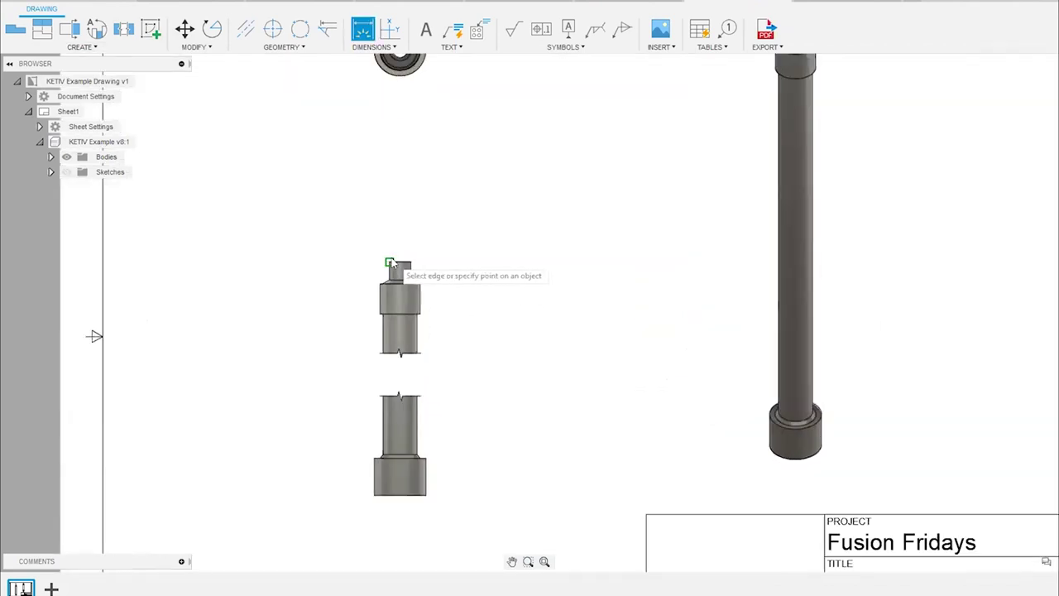
click(386, 262)
click(373, 495)
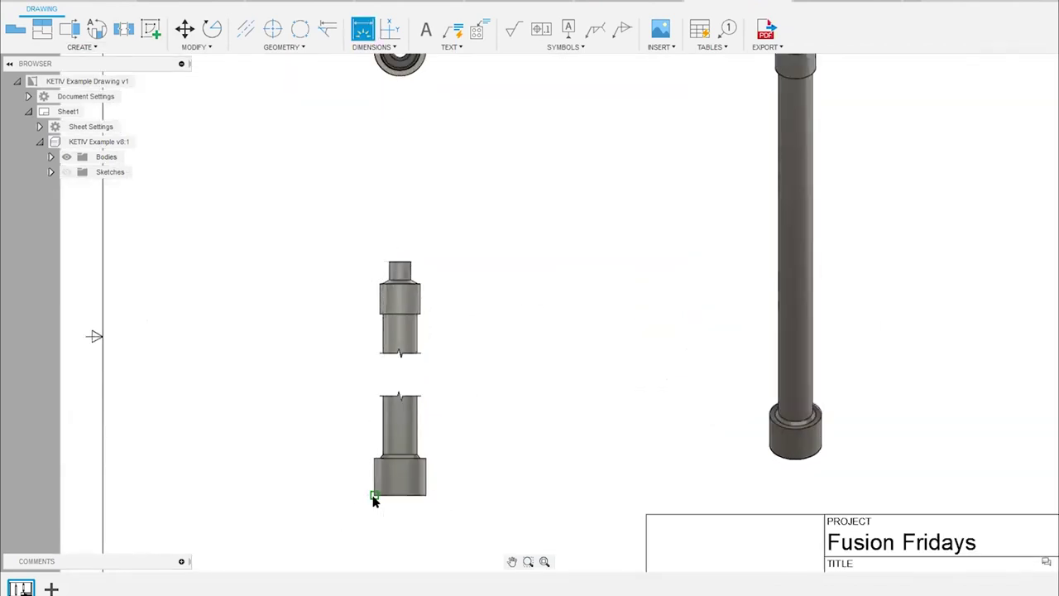
click(288, 502)
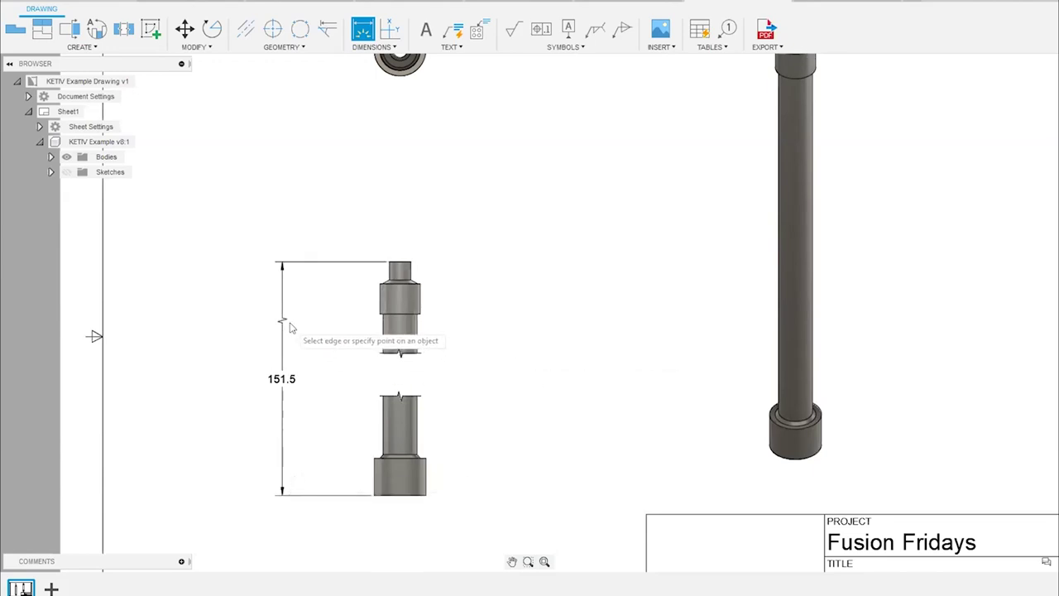
scroll(281, 323, up, 2)
scroll(348, 325, down, 2)
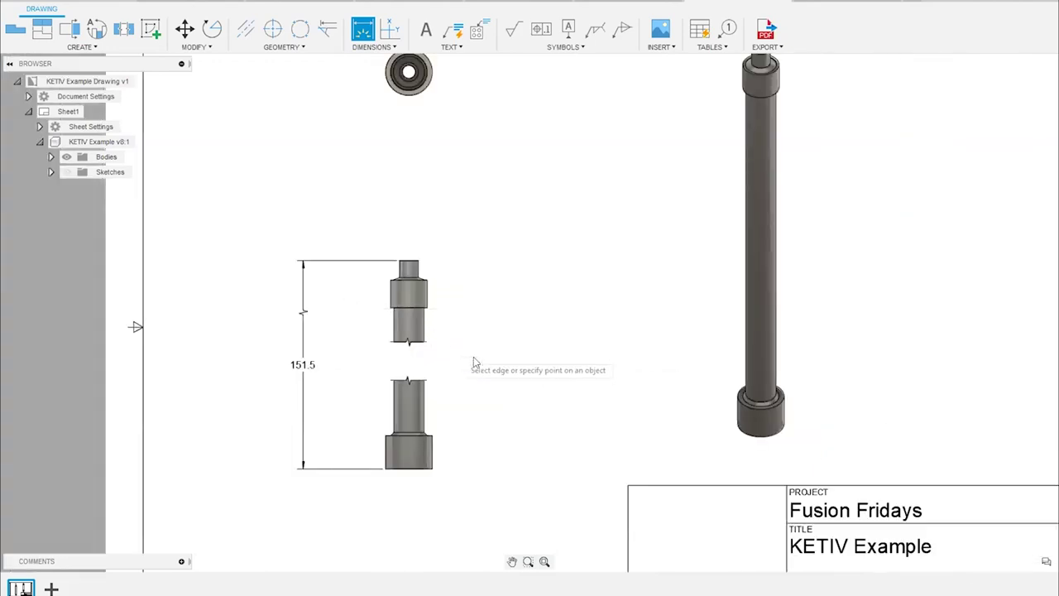
key(Escape)
Attach a taper and slope symbol to the sloped edge above the upper collar of the broken view, placed up beside the shaft
scroll(499, 328, down, 3)
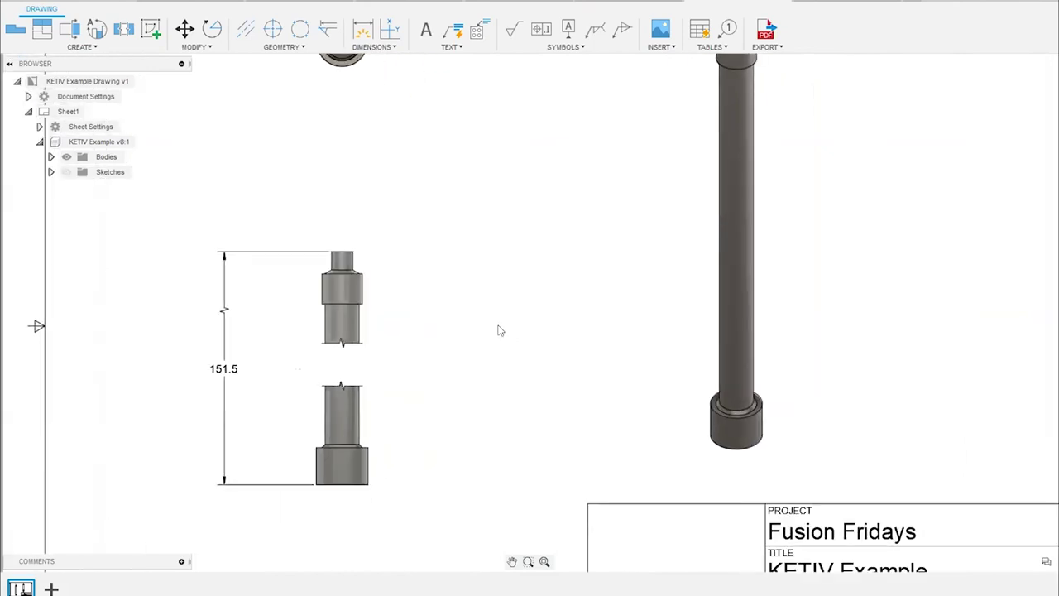
middle_drag(488, 329, 494, 321)
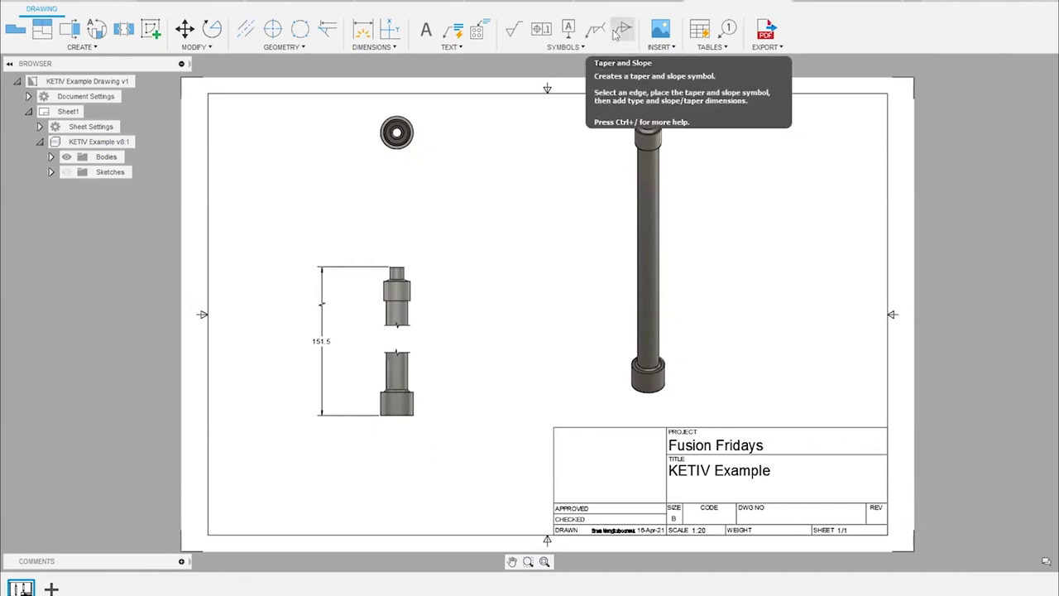
click(619, 30)
scroll(359, 309, up, 8)
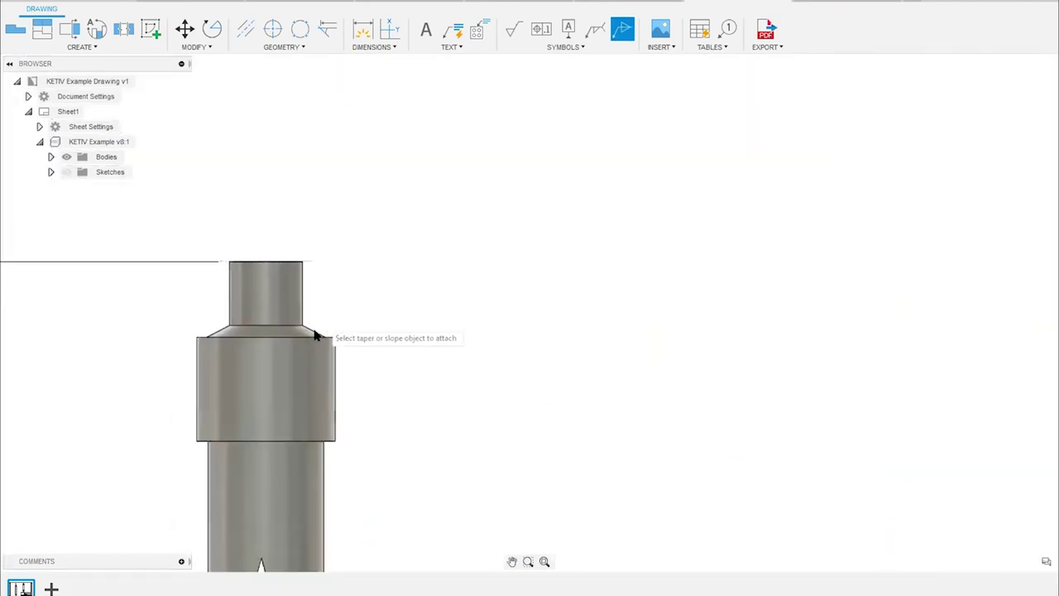
click(313, 332)
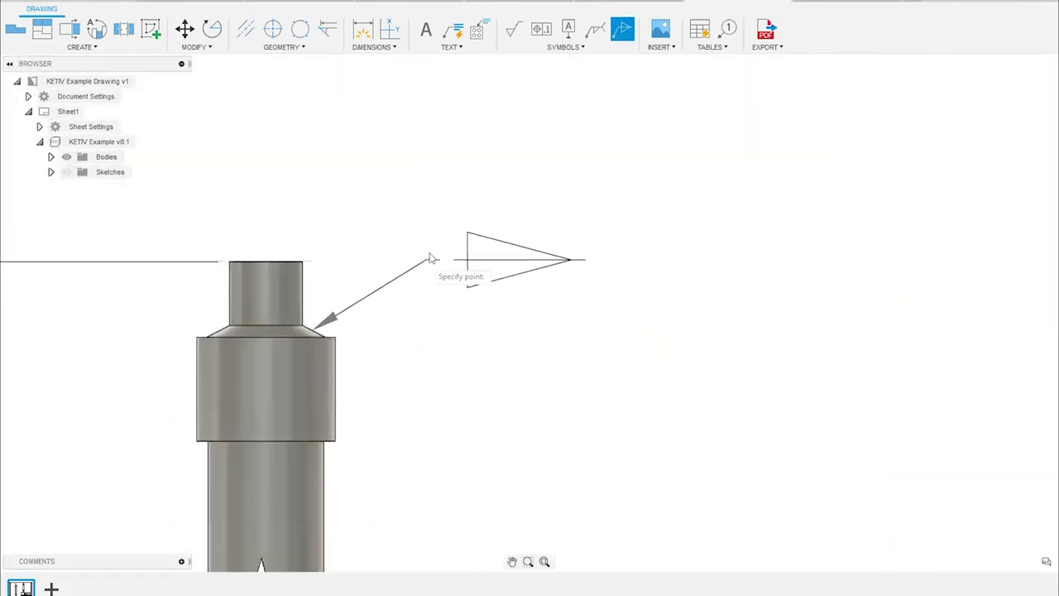
click(434, 256)
scroll(543, 232, down, 3)
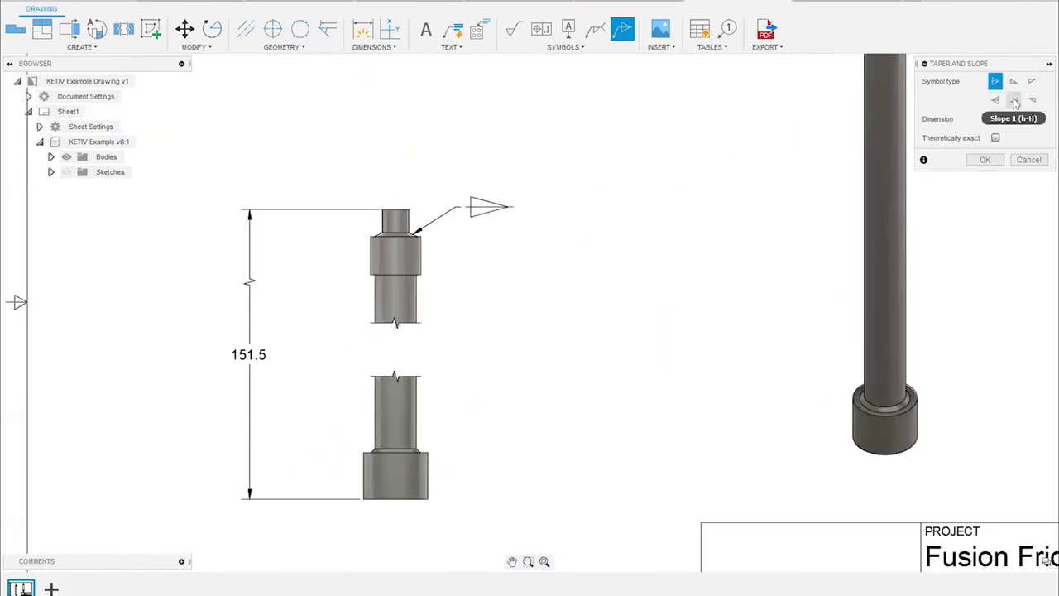
Give the taper symbol a dimension of 1:2 and mark it as theoretically exact
click(1000, 119)
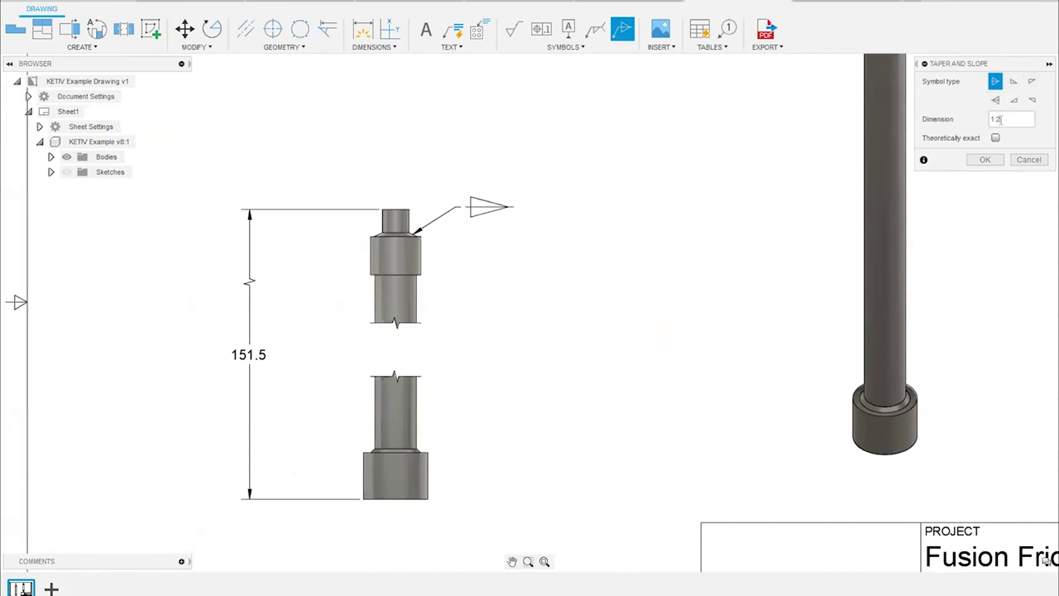
click(995, 138)
click(984, 159)
scroll(286, 236, down, 2)
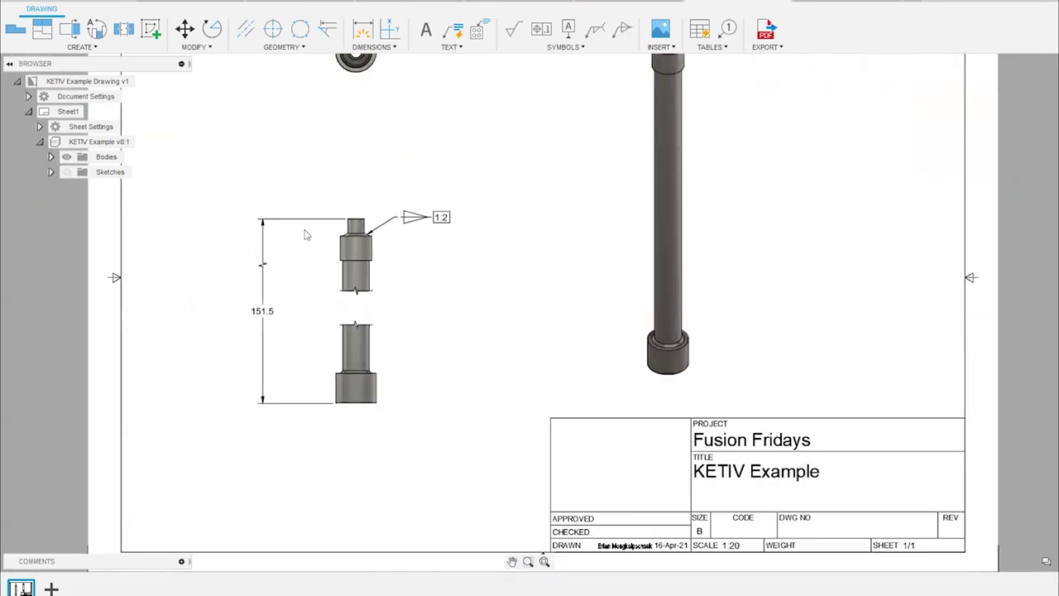
scroll(304, 235, down, 2)
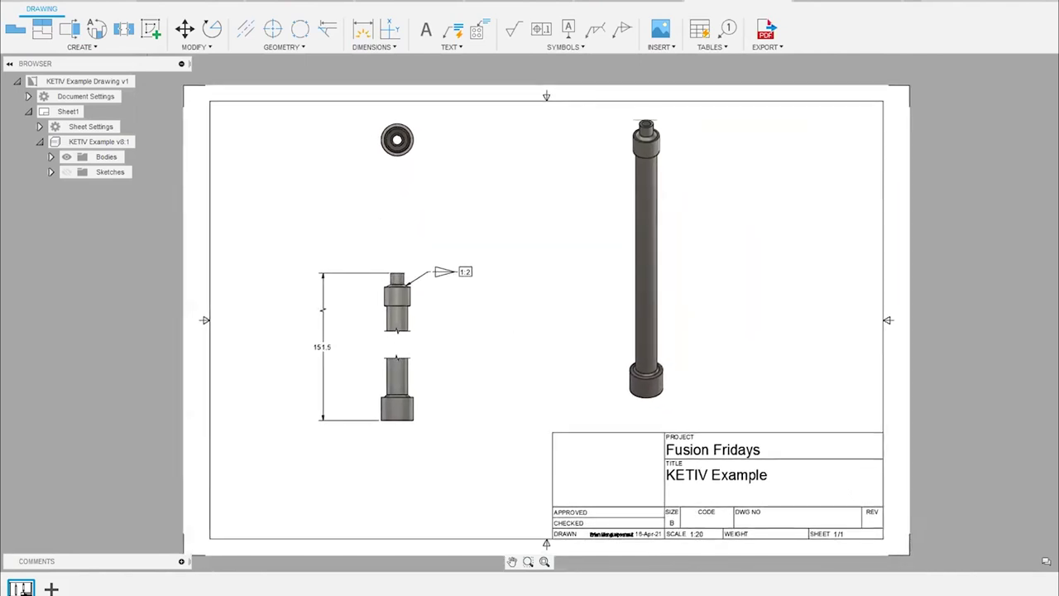
Check the feature-list slide and switch to the Fusion Assembly toggle clamp design
key(alt+Tab)
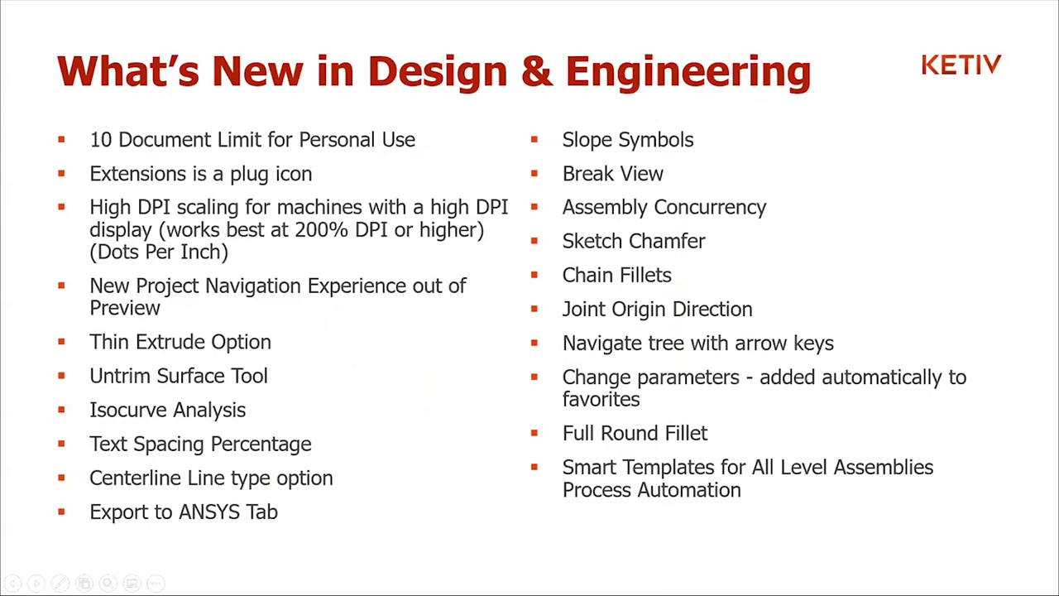
key(alt+Tab)
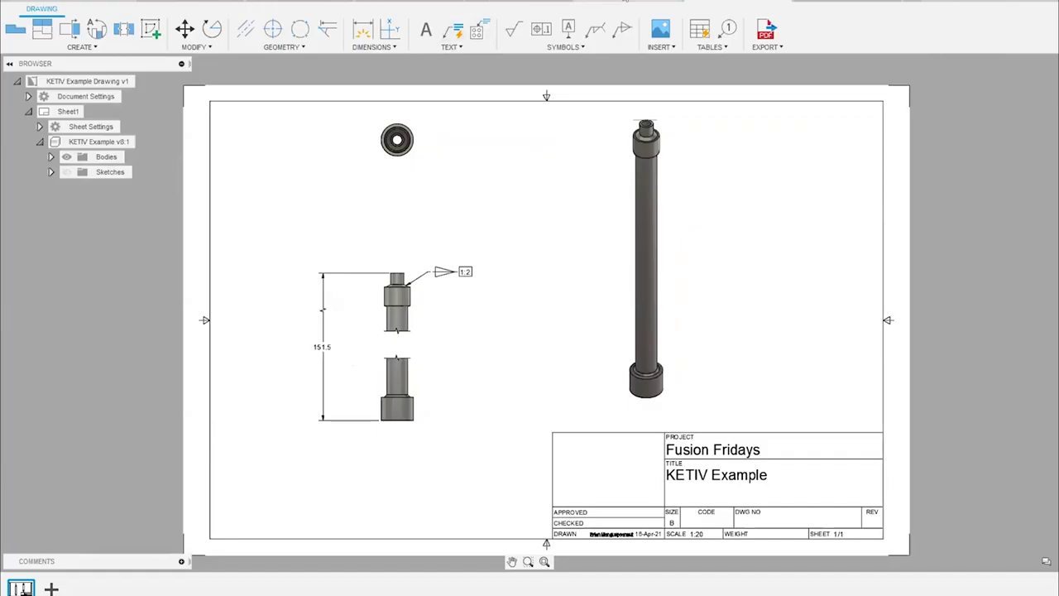
click(511, 3)
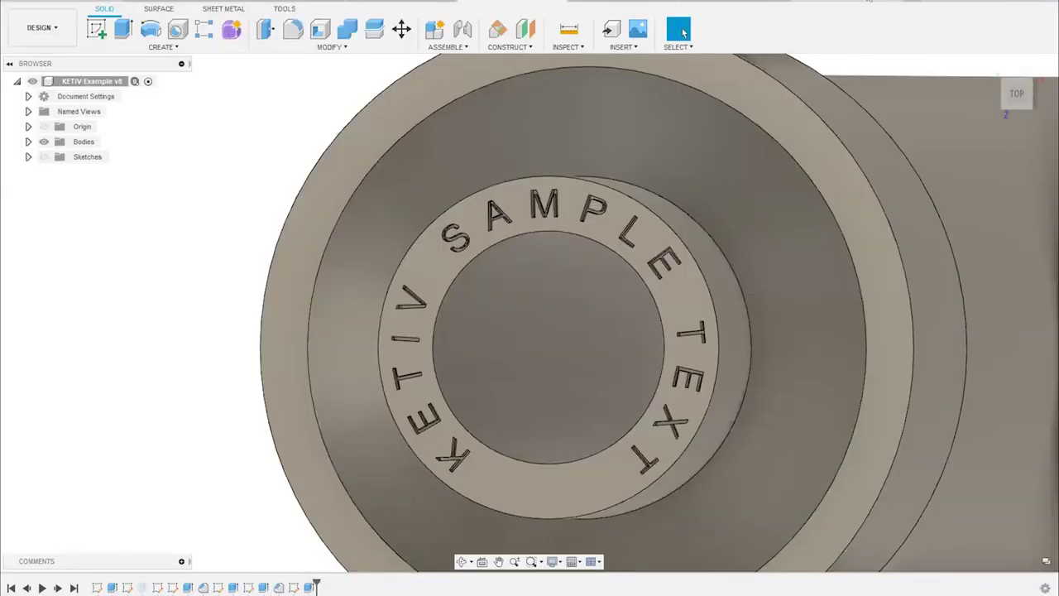
click(909, 2)
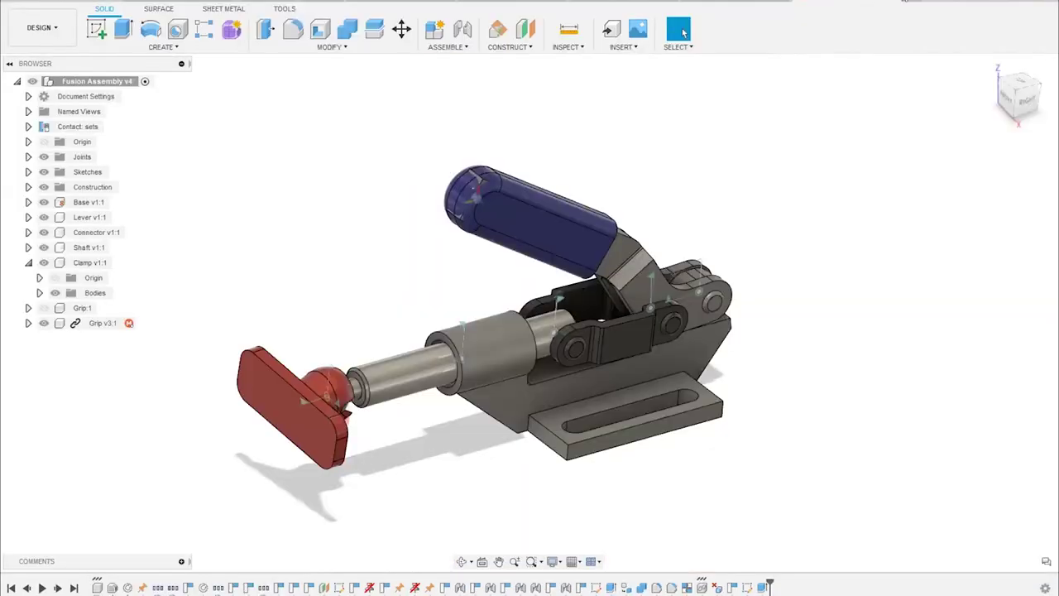
middle_drag(488, 368, 416, 275)
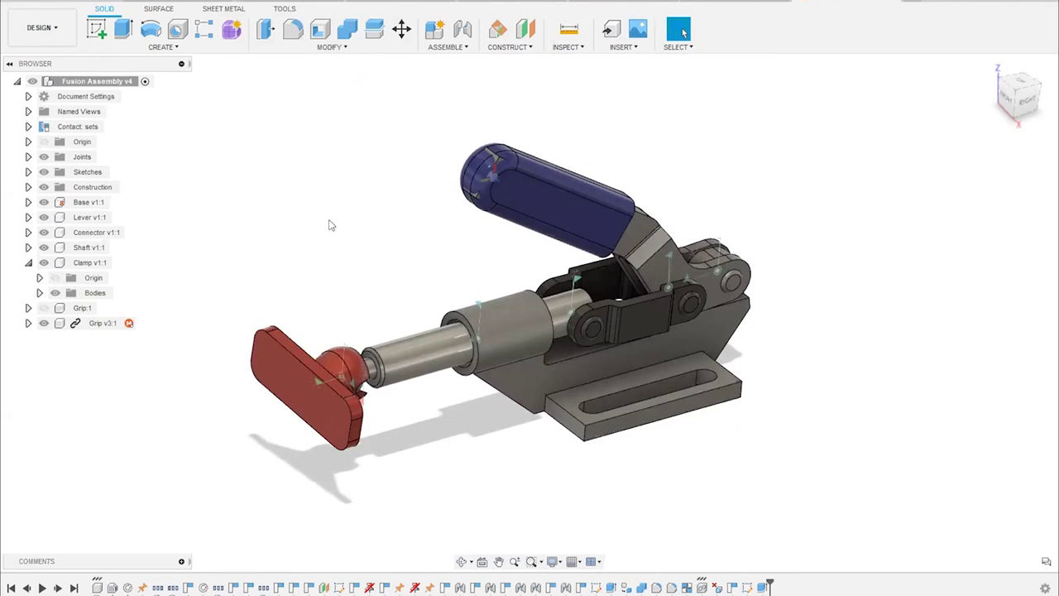
Show the project's data list and check the in-use badges on the AM, Fusion Assembly and Grip designs
click(14, 3)
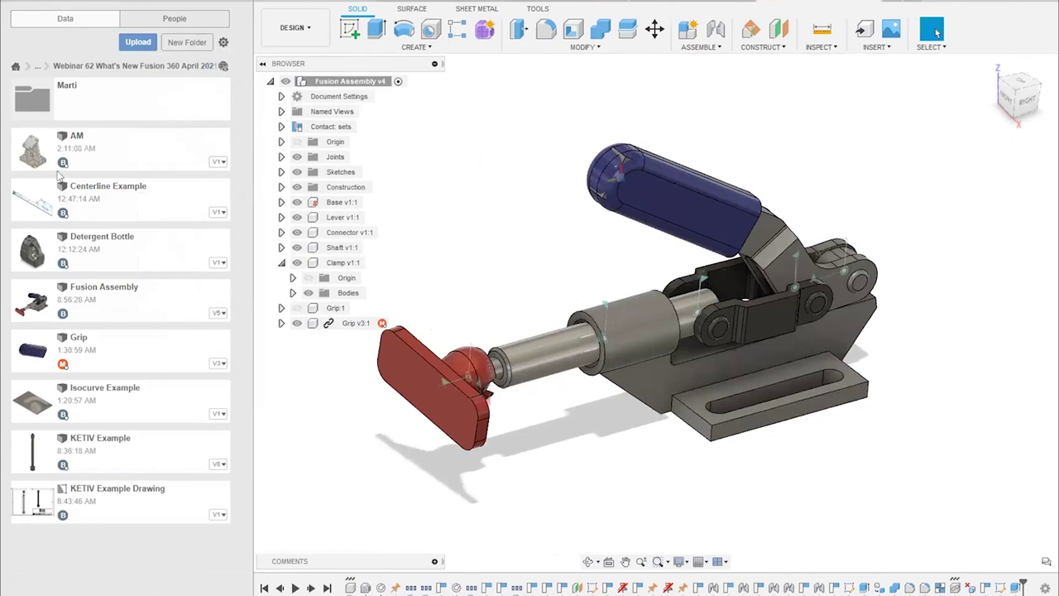
mouse_move(63, 162)
mouse_move(63, 314)
mouse_move(65, 366)
shift+middle_drag(512, 209, 666, 168)
scroll(666, 168, up, 2)
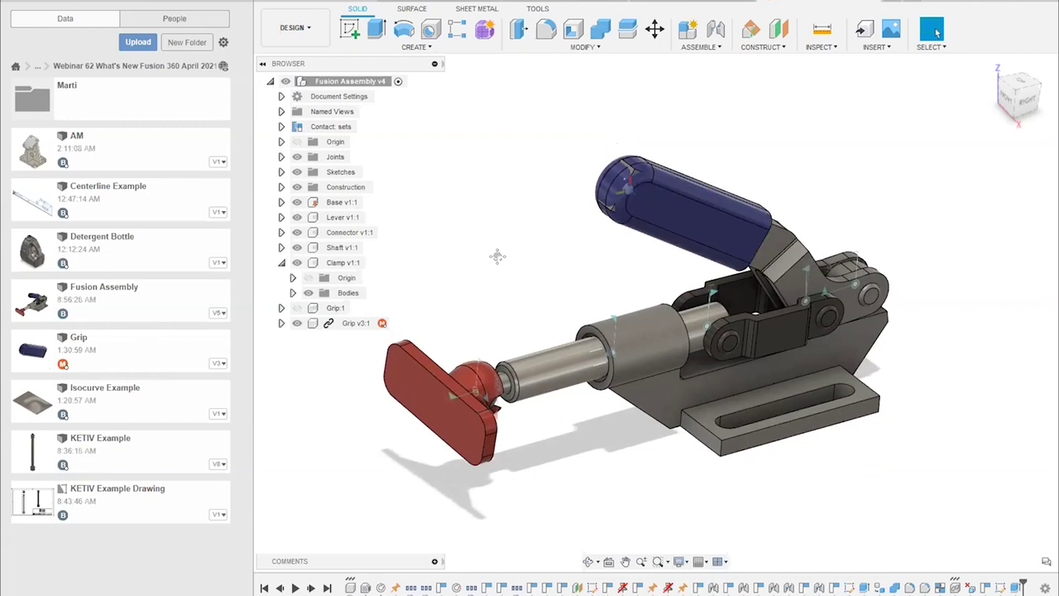
middle_drag(496, 253, 508, 264)
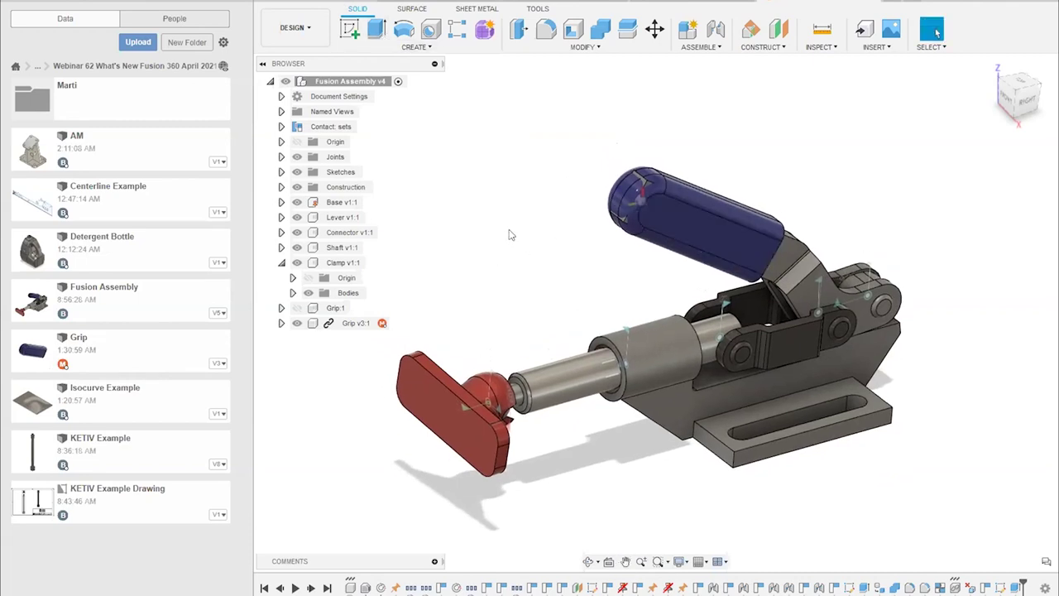
shift+middle_drag(485, 237, 656, 215)
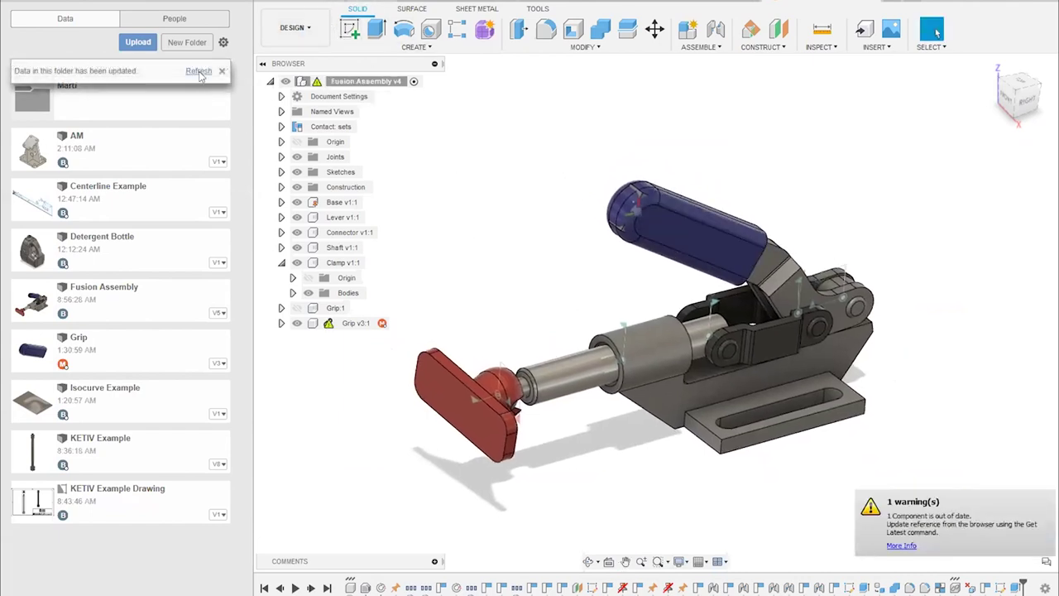
Refresh the project folder data and get the latest version of the out-of-date Grip component in the assembly
click(198, 71)
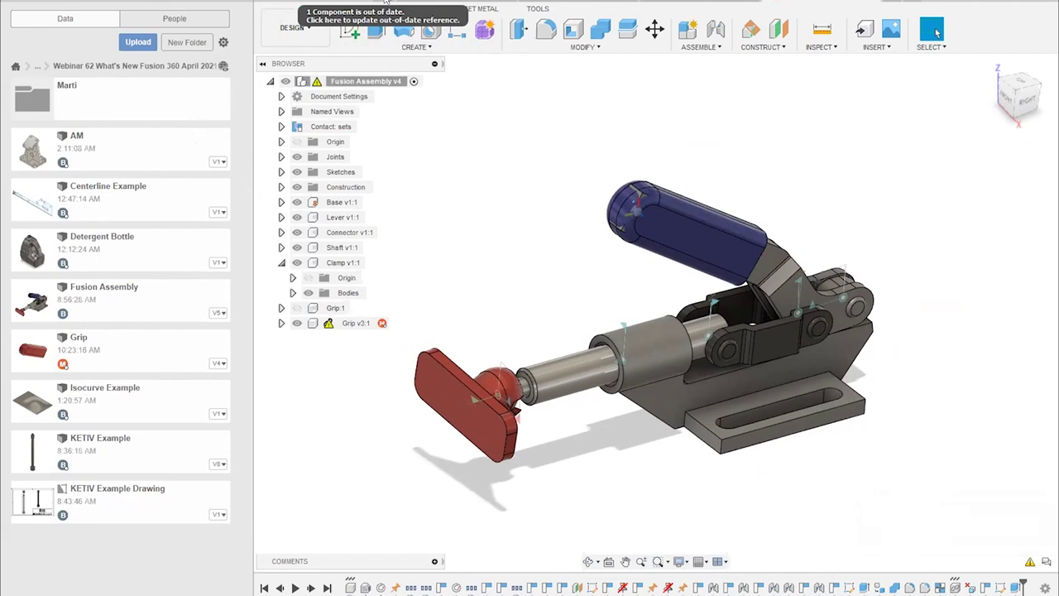
click(384, 15)
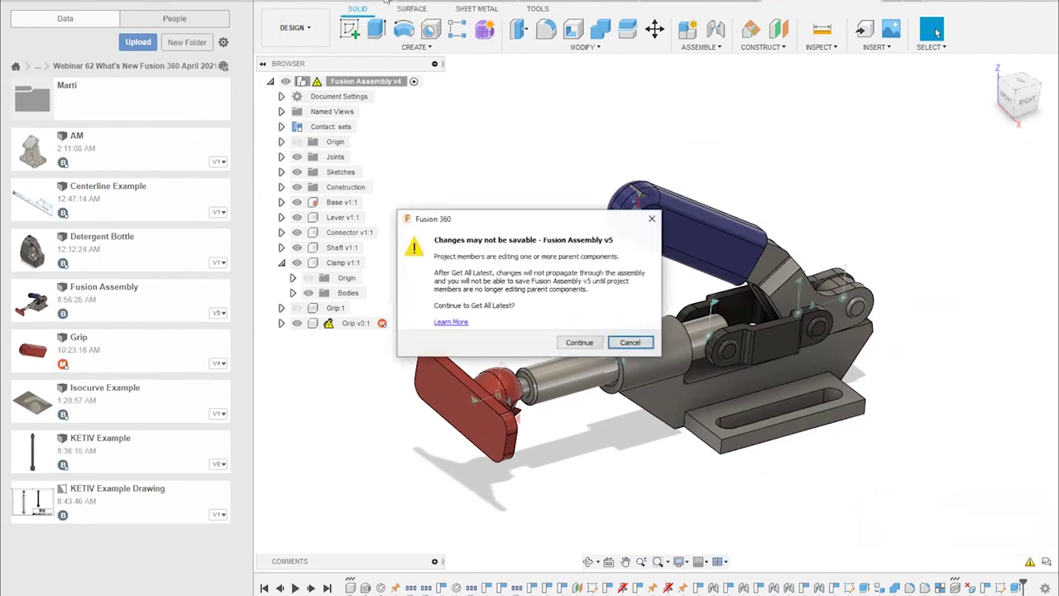
click(580, 342)
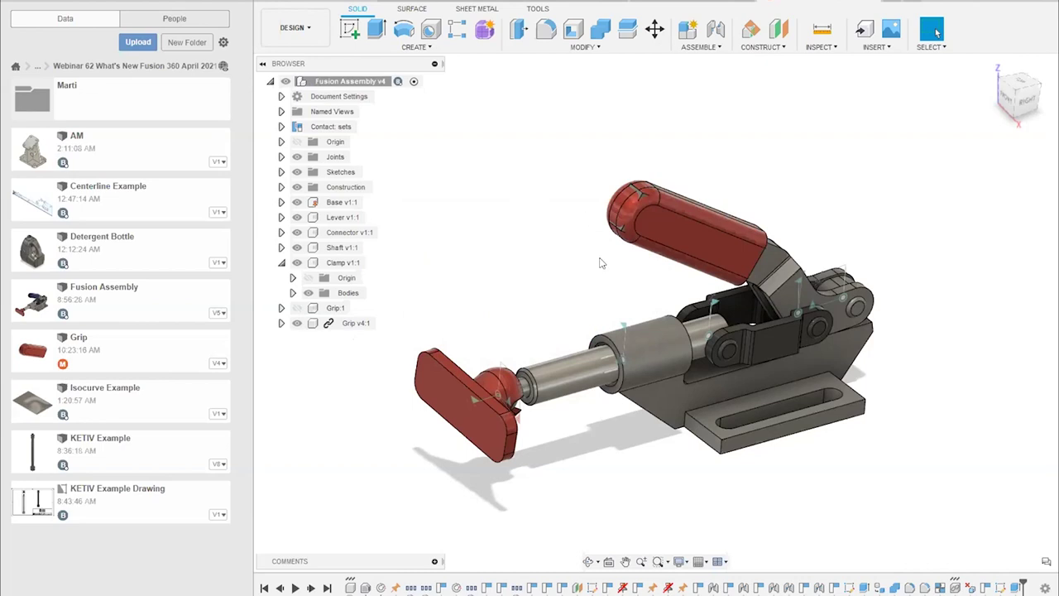
middle_drag(523, 295, 512, 293)
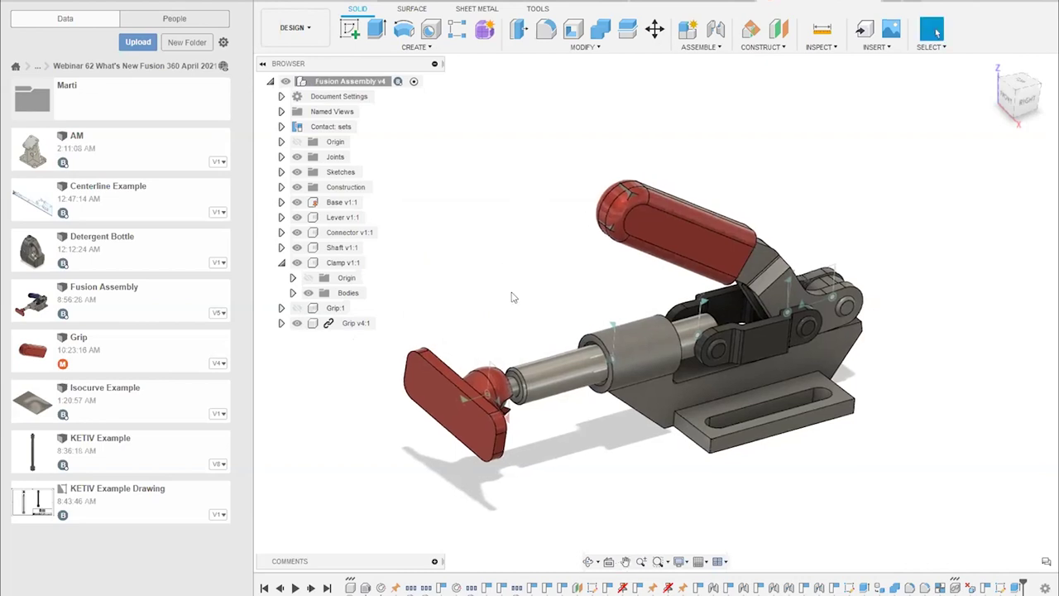
Highlight the linked Grip component in the assembly, clear the selection and return to the feature-list slide
click(354, 323)
mouse_move(327, 329)
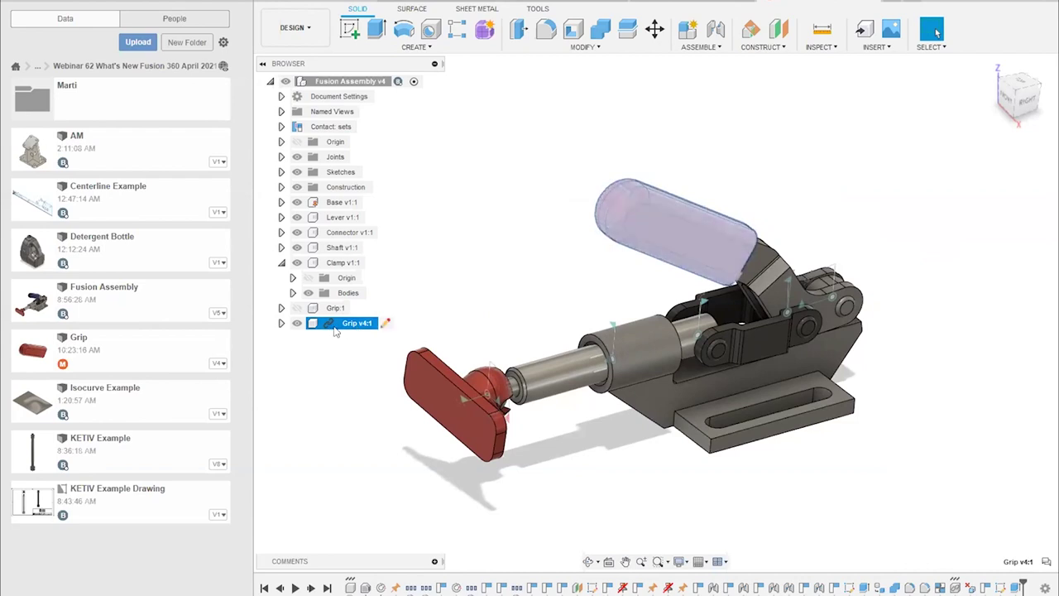
click(498, 267)
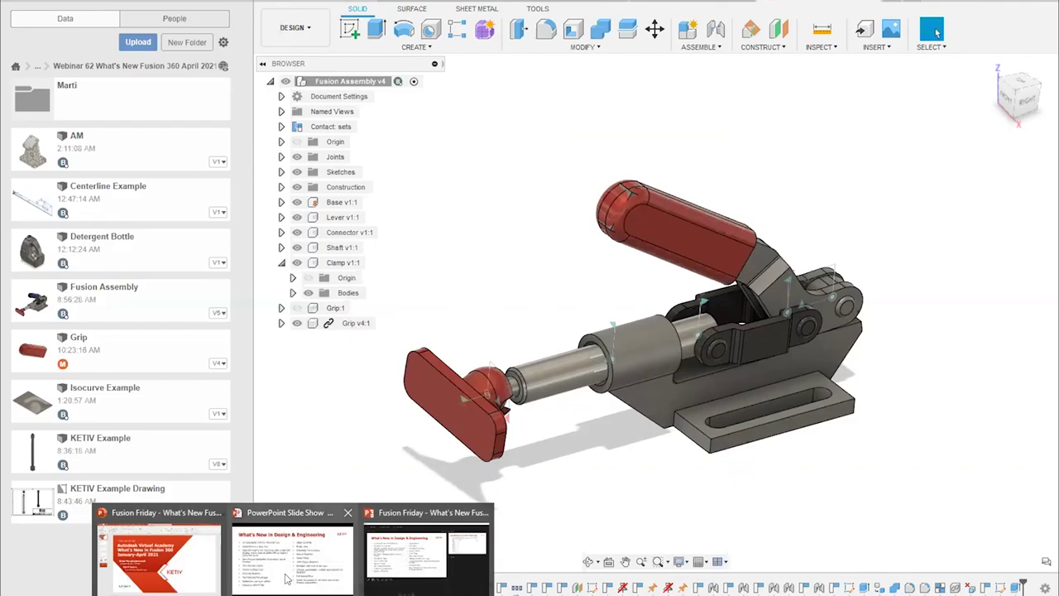
click(288, 579)
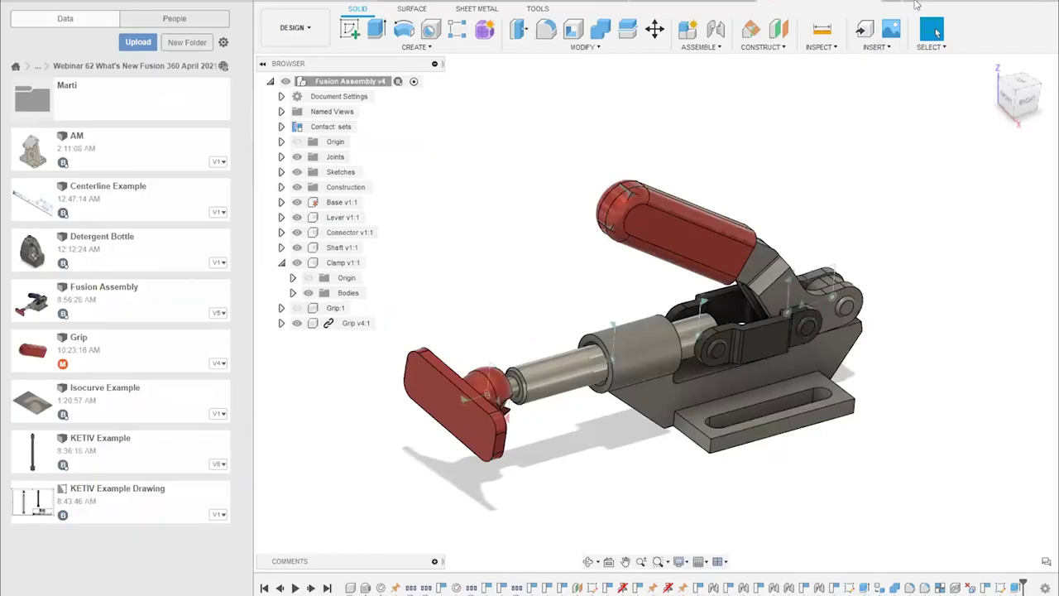
In the unsaved design, sketch a horizontal line about 3.5 in long and a perpendicular line about 2.7 in down on the front plane
click(913, 5)
click(350, 31)
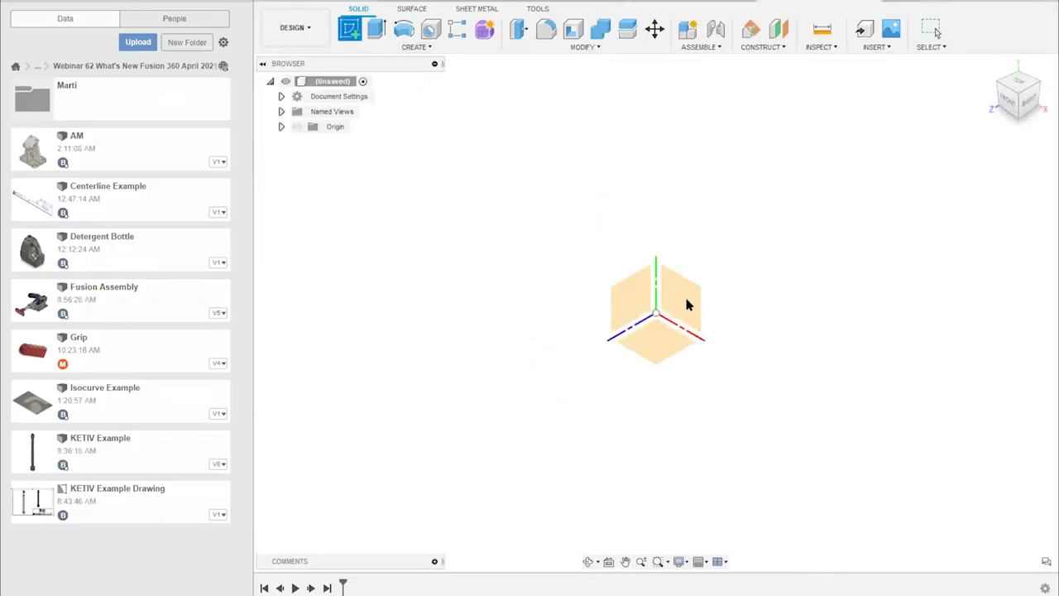
click(632, 302)
key(l)
click(331, 232)
click(592, 233)
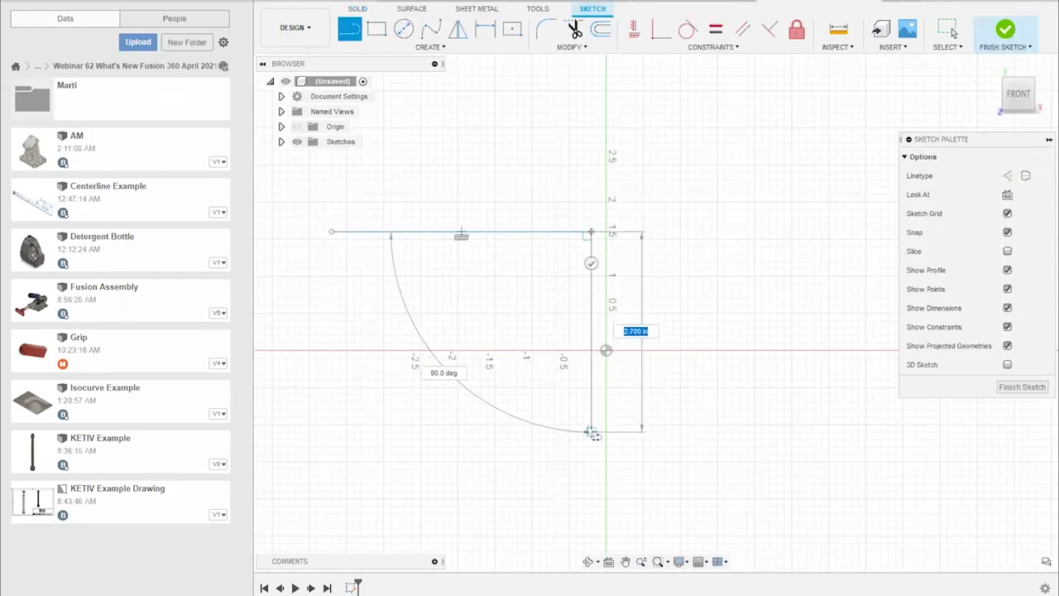
click(591, 431)
key(Escape)
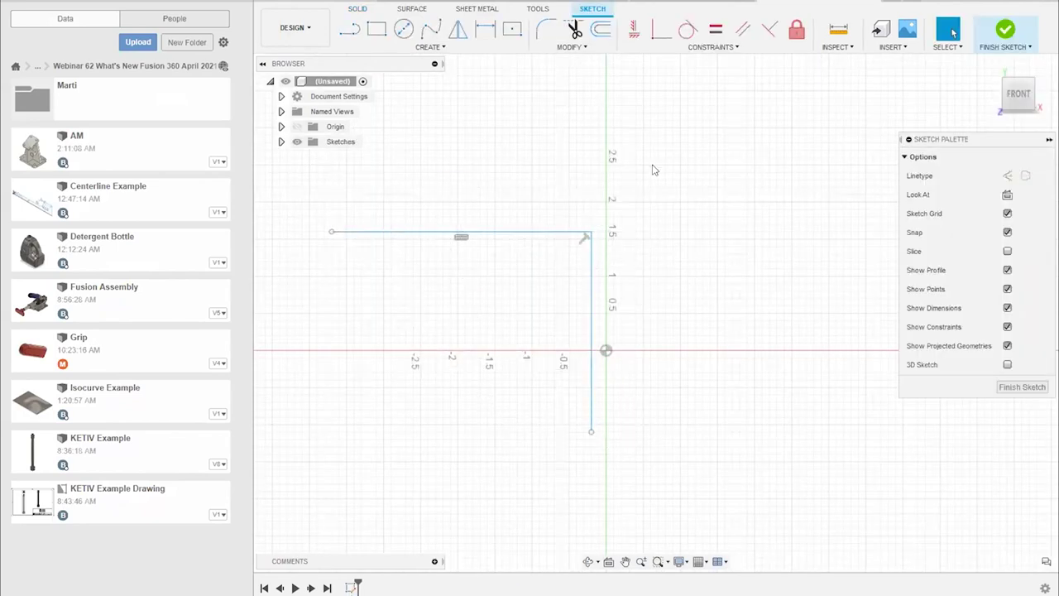
Apply a 0.675 in equal distance chamfer to the corner between the two sketch lines
click(571, 46)
mouse_move(562, 75)
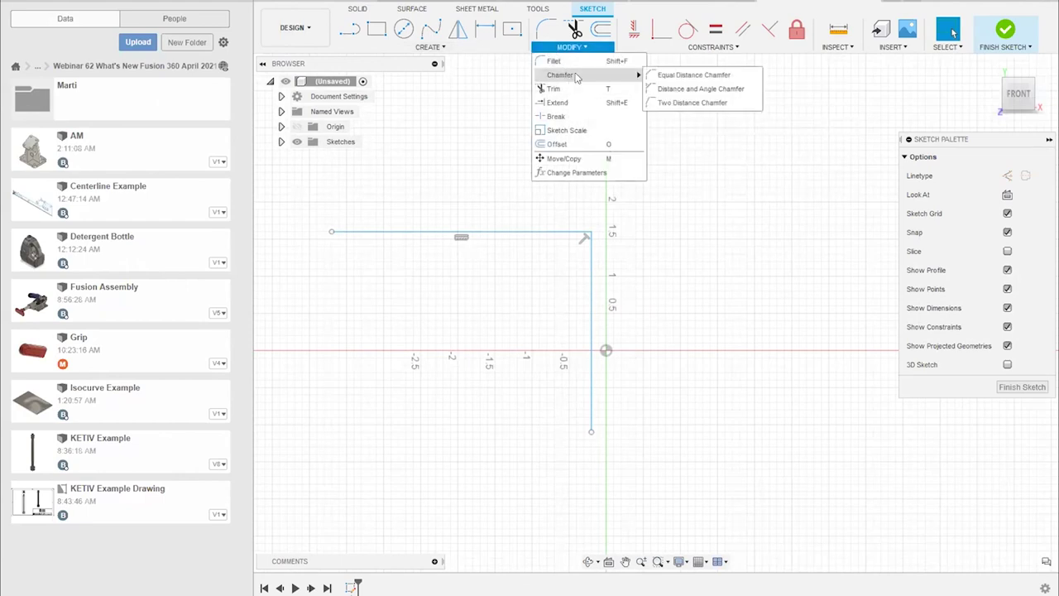
click(694, 75)
click(571, 231)
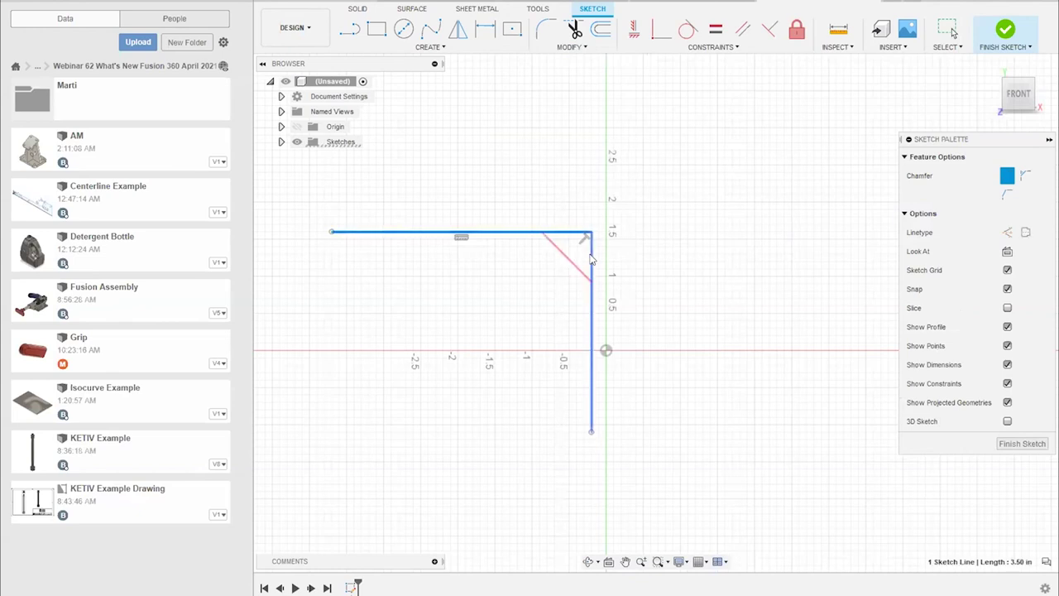
click(590, 252)
key(Return)
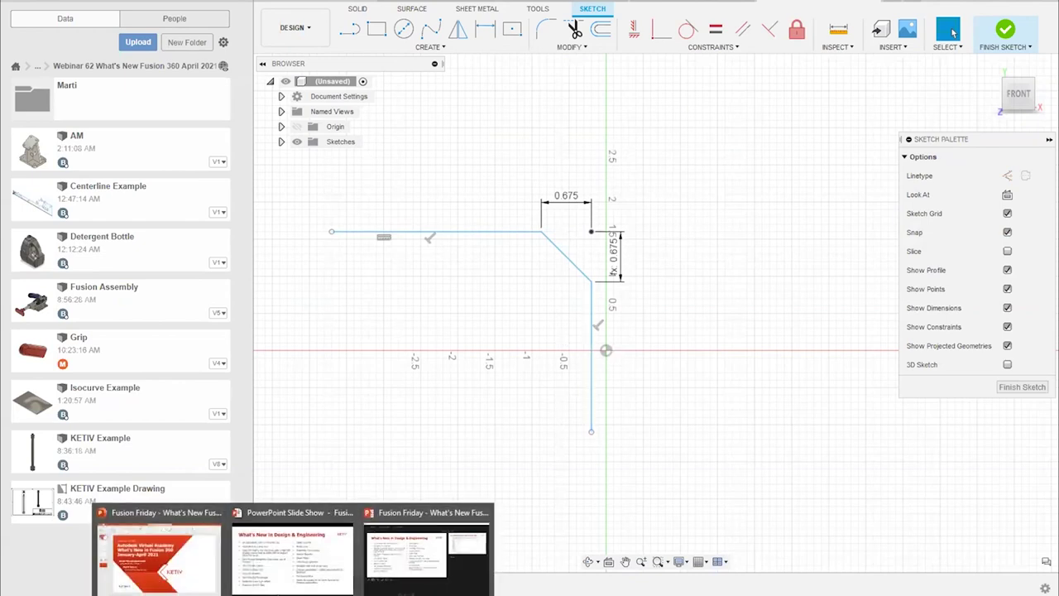
Check the feature-list slide, return to Fusion 360 and bring up the Fusion Assembly design
click(270, 574)
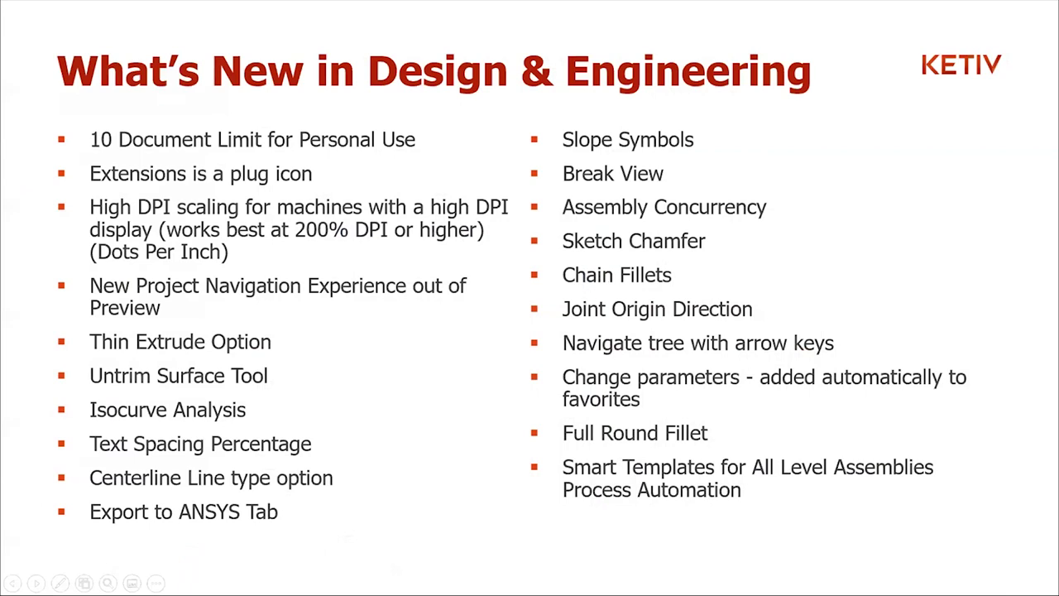
key(alt+Tab)
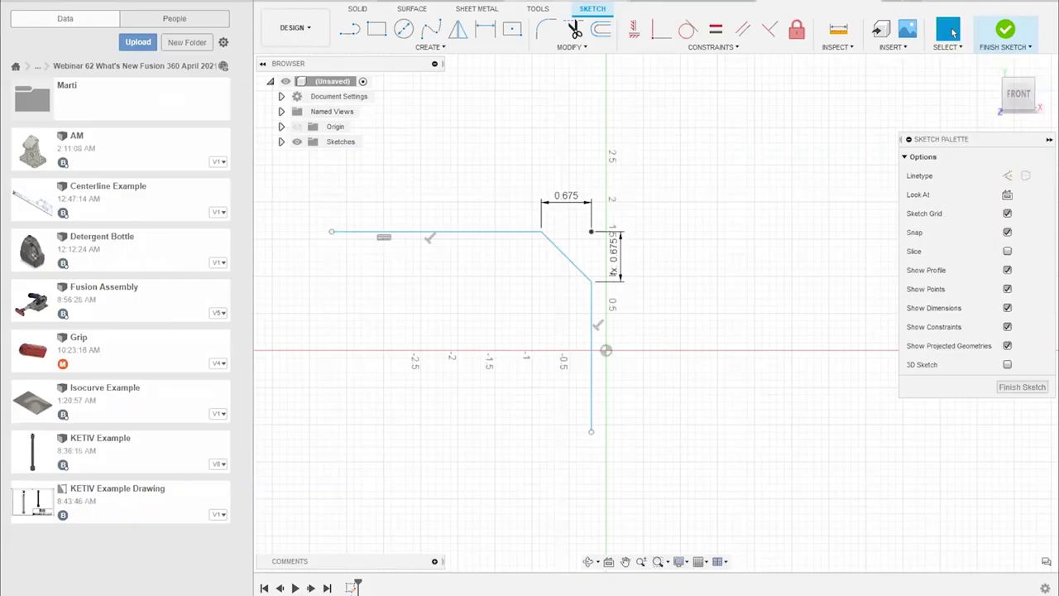
click(572, 4)
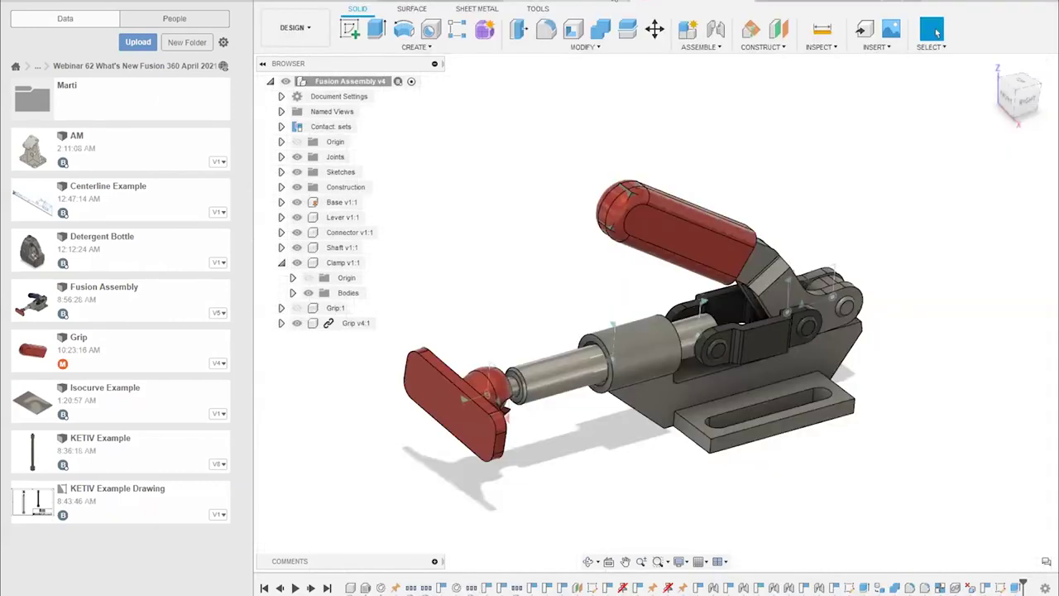
Fillet the three outer top edges of the slotted base plate with a constant radius named f_1 of 0.05 in
scroll(762, 427, up, 5)
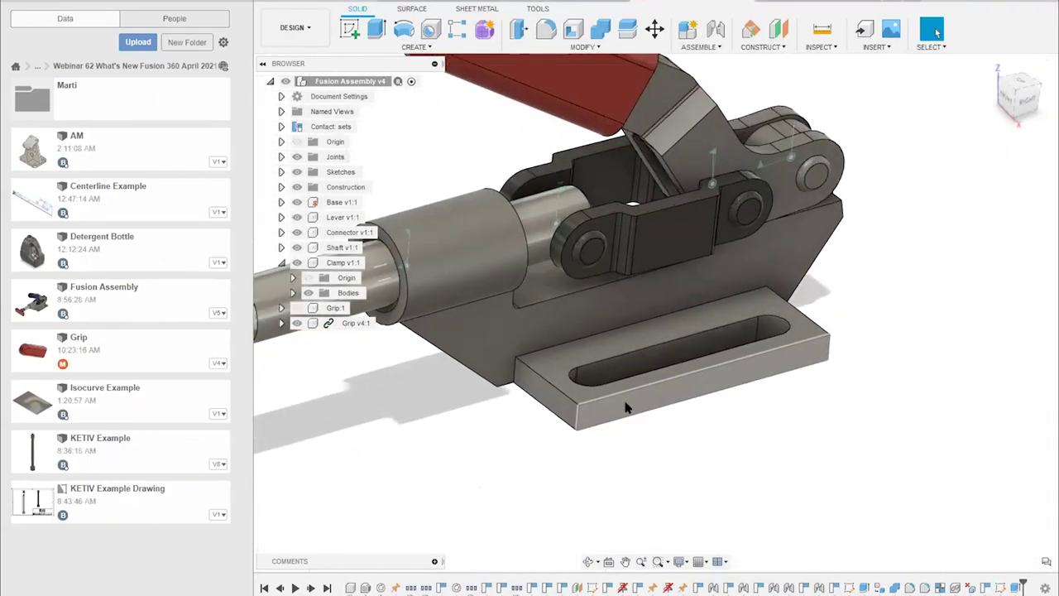
key(f)
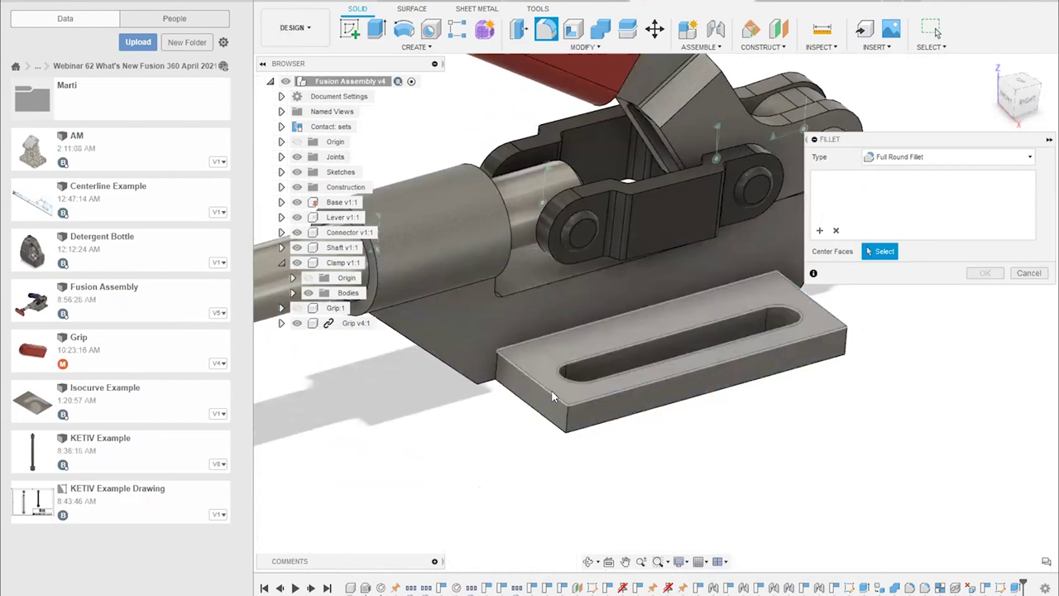
click(907, 157)
click(897, 171)
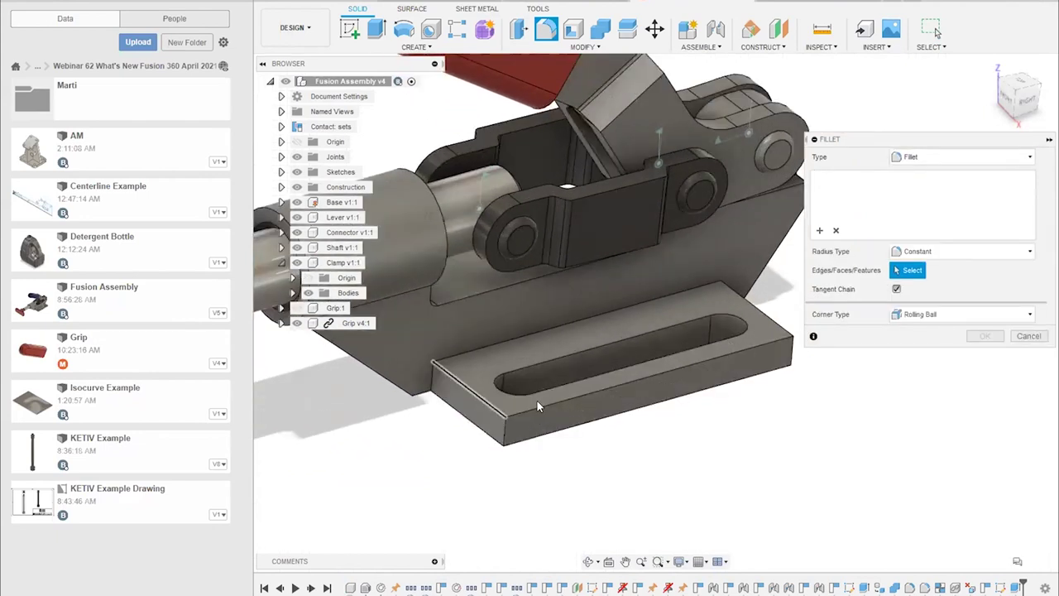
click(537, 402)
drag(780, 289, 764, 306)
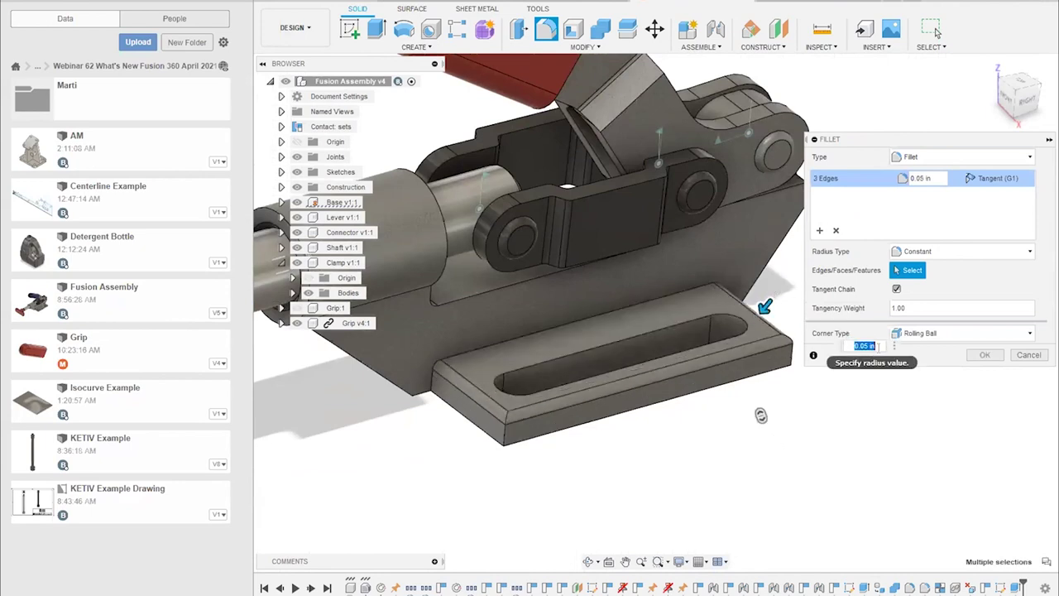
text(1)
text(.)
text(.05)
key(Return)
Fillet the two outer vertical corner edge chains of the base plate with the radius f_2=.1 in
key(f)
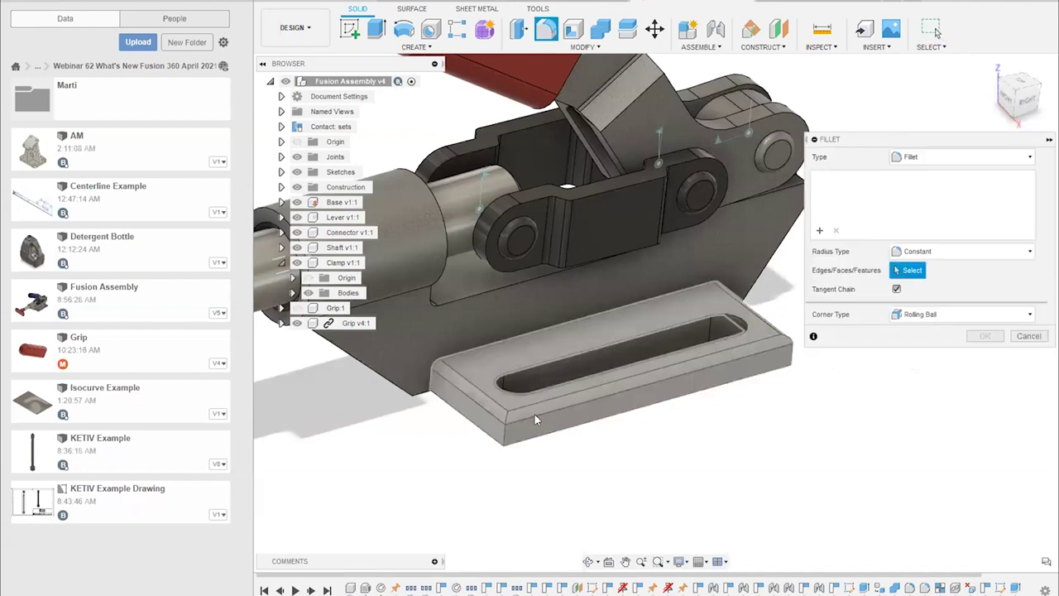
click(504, 432)
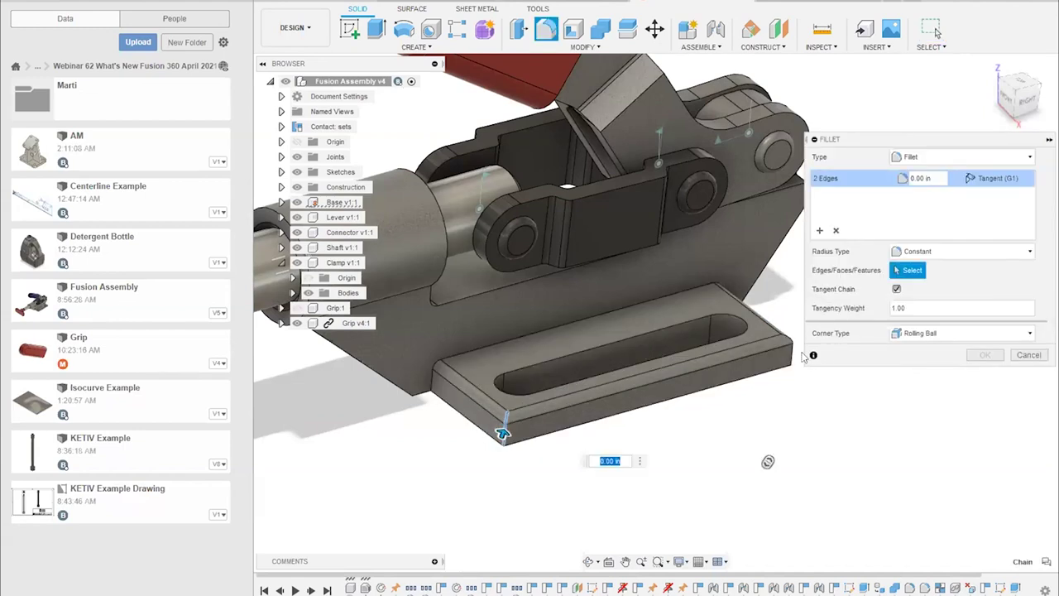
scroll(456, 396, up, 5)
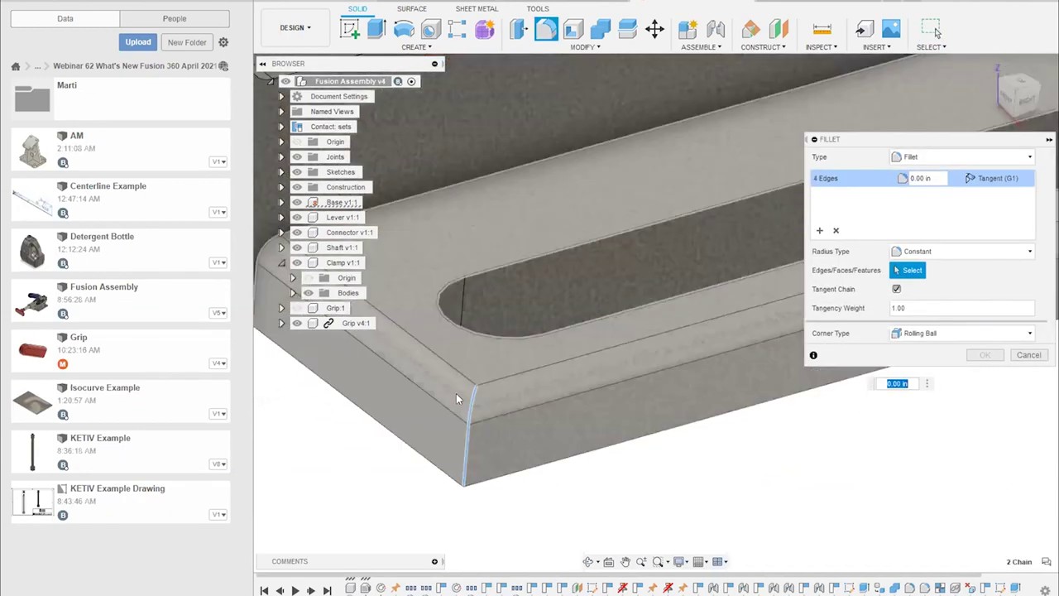
scroll(504, 395, down, 3)
scroll(545, 475, down, 3)
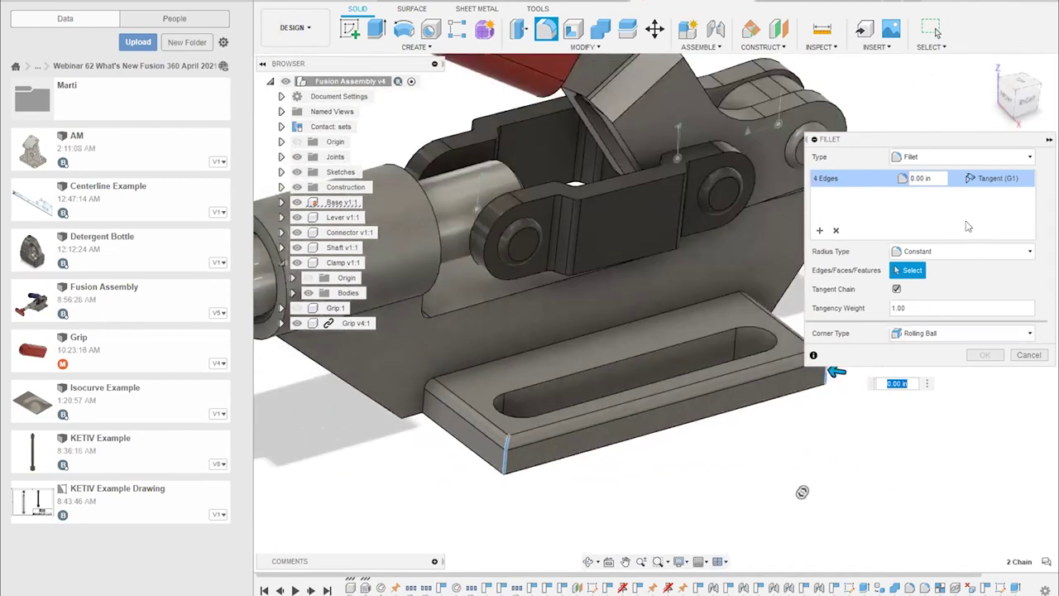
text(f_)
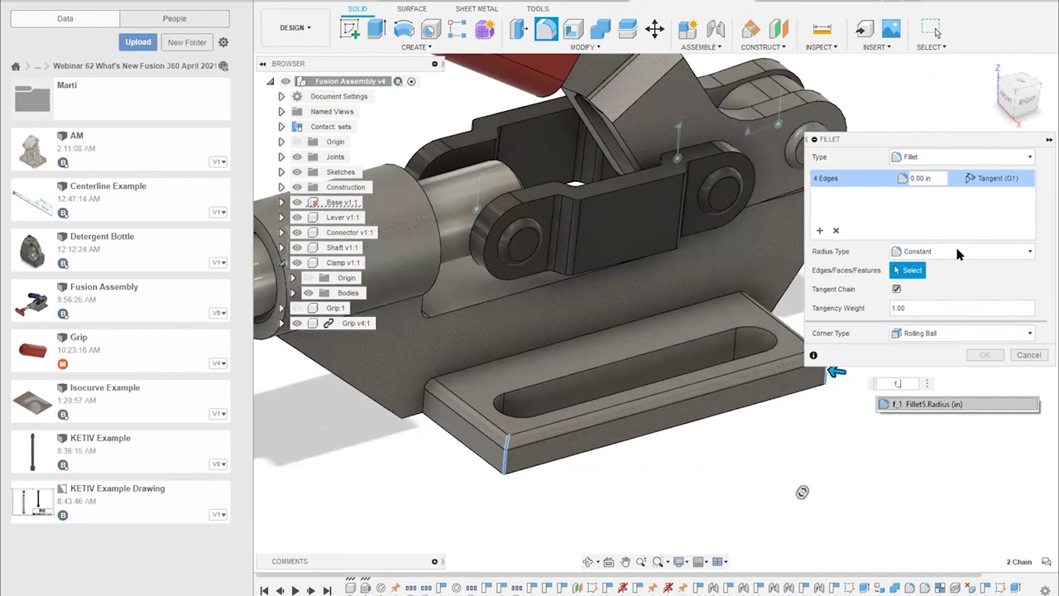
text(2*)
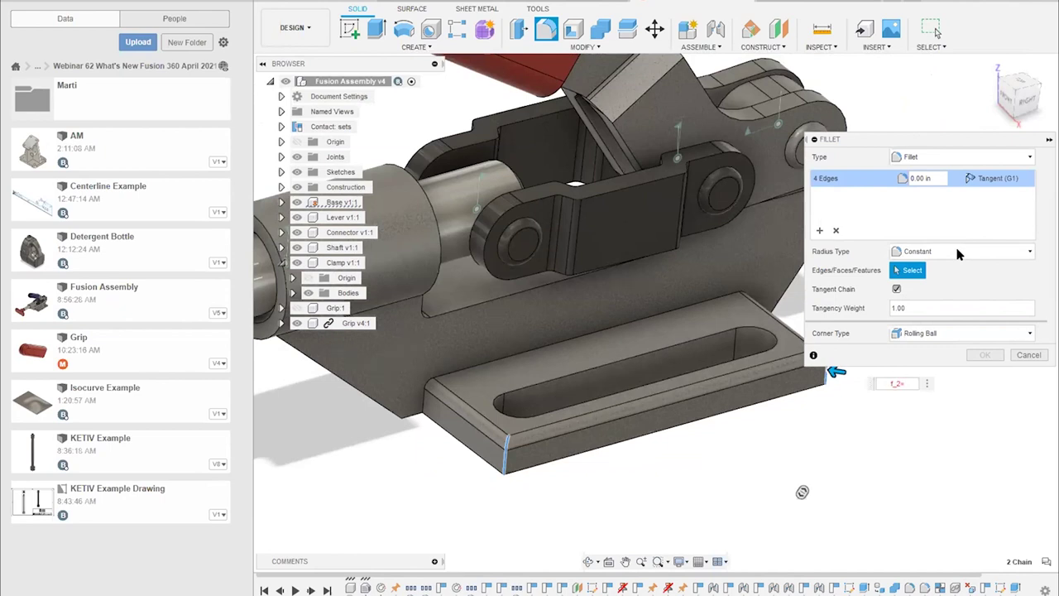
text(.1)
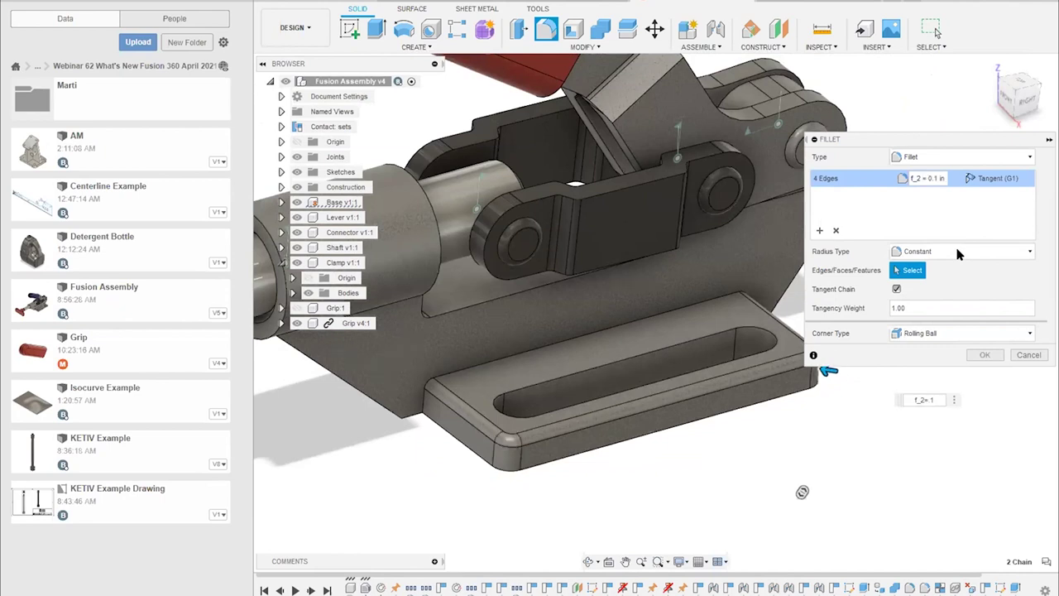
key(Return)
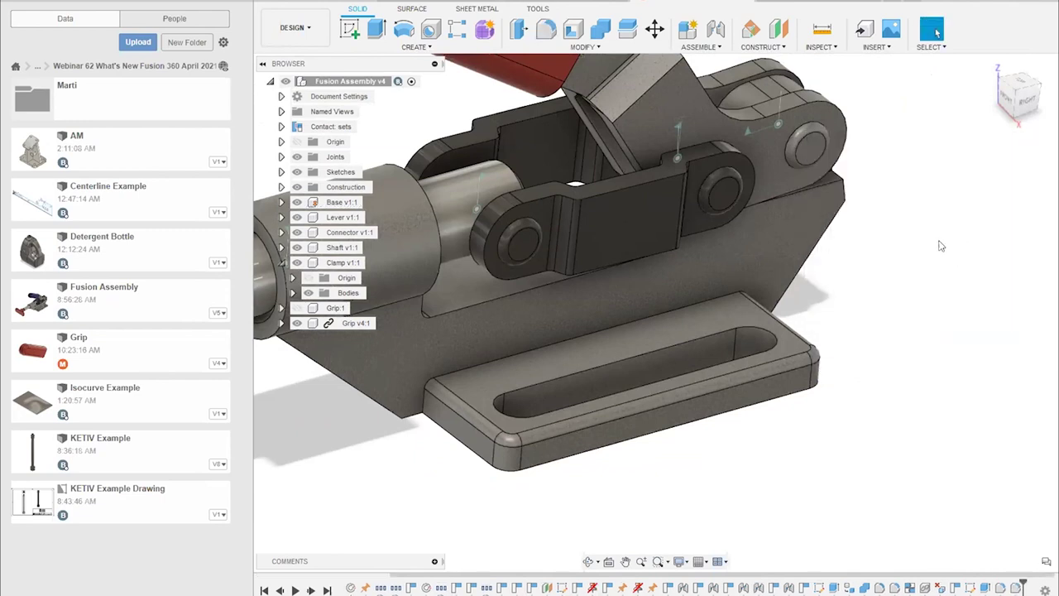
Edit the base plate's top-edge fillet and set its radius to 0.1 in
scroll(869, 390, up, 3)
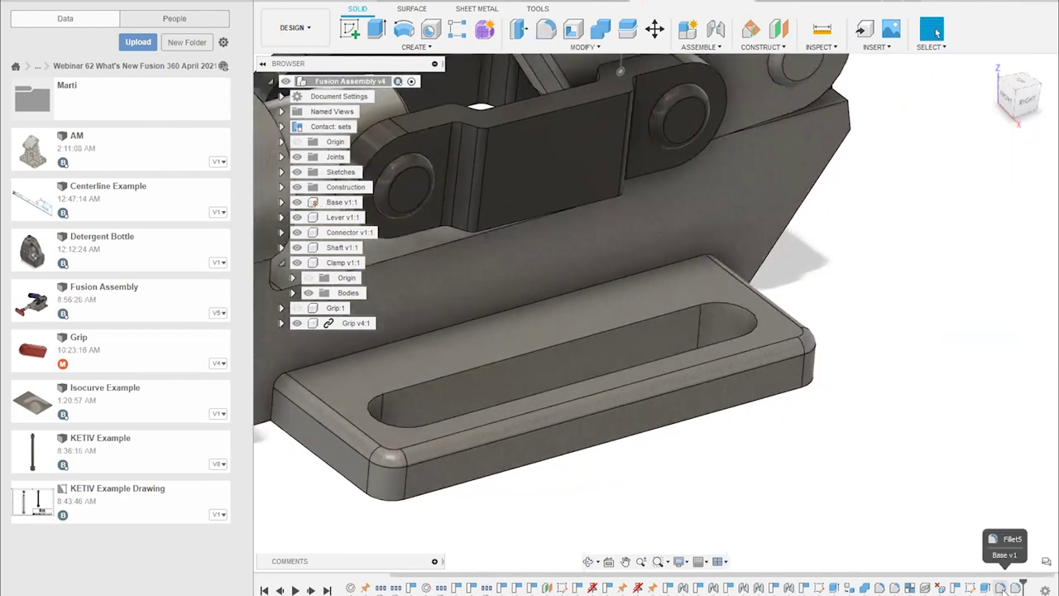
double_click(999, 587)
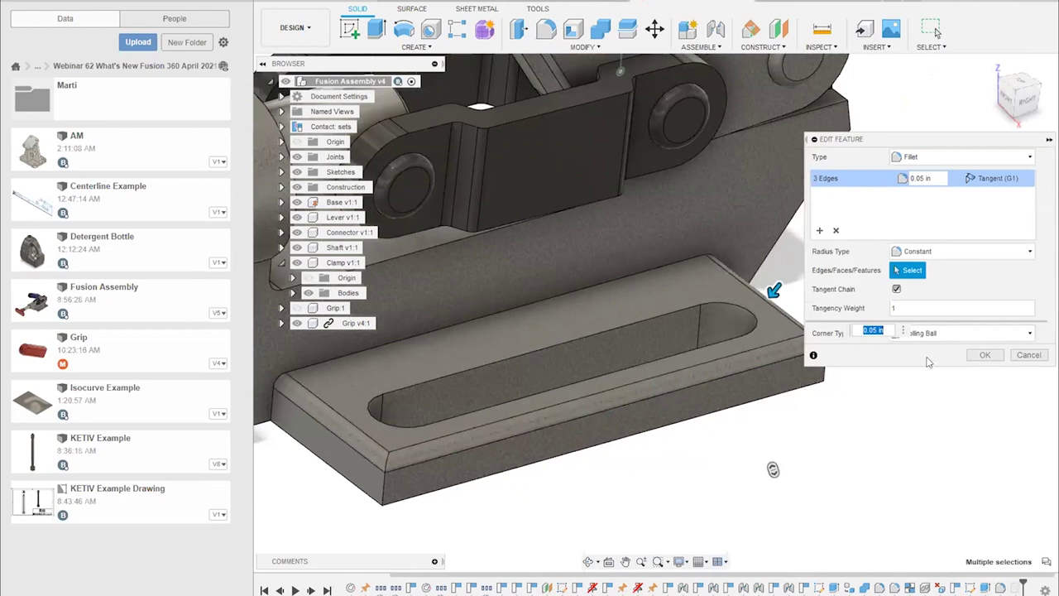
text(0.1)
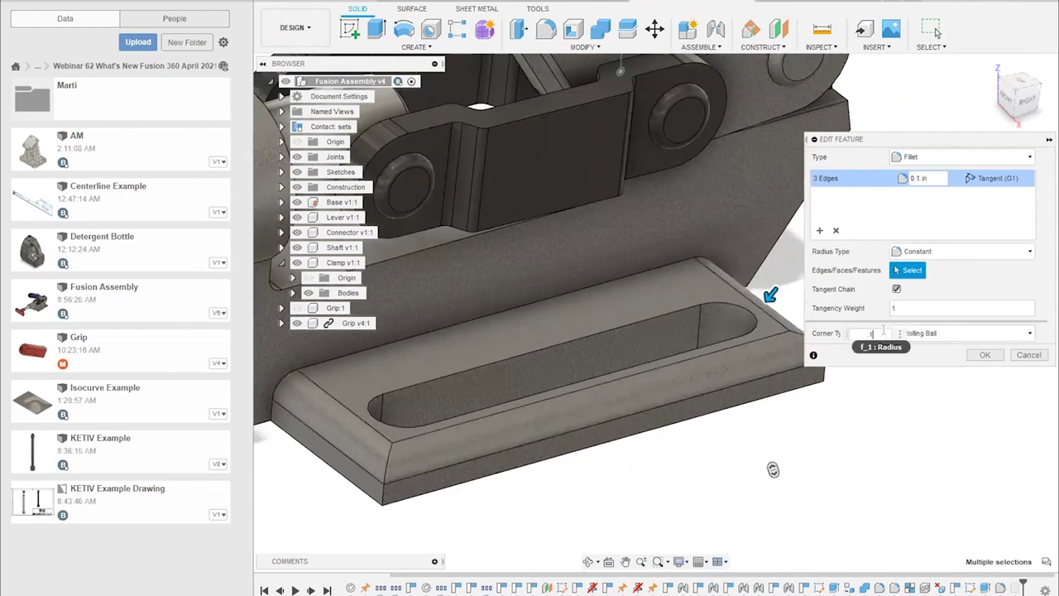
key(Return)
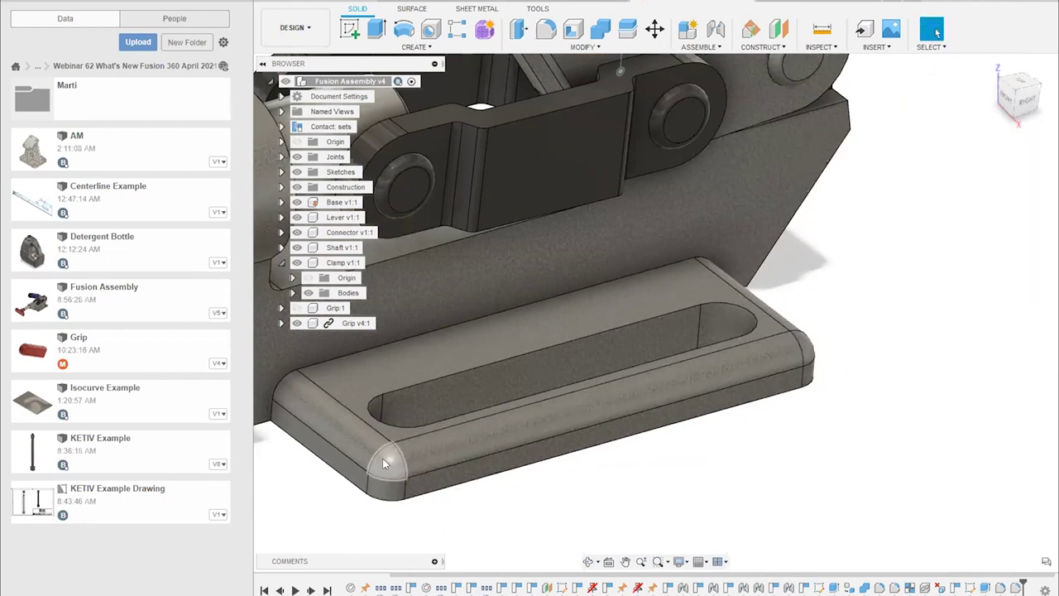
Inspect the blended fillet corners, consult the feature-list slide and return to the assembly
middle_drag(561, 512, 622, 485)
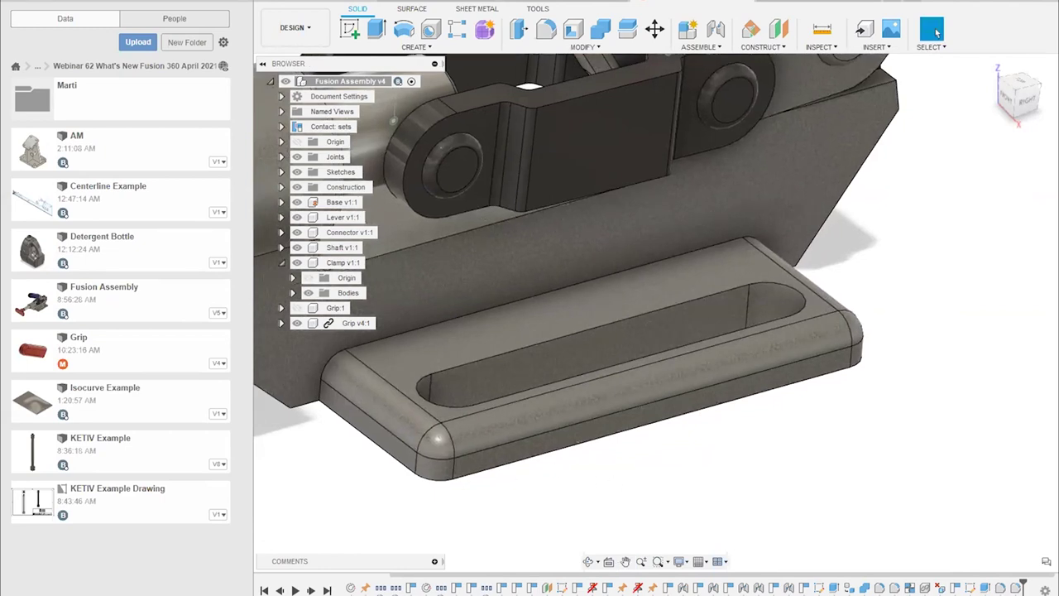
mouse_move(290, 591)
click(288, 574)
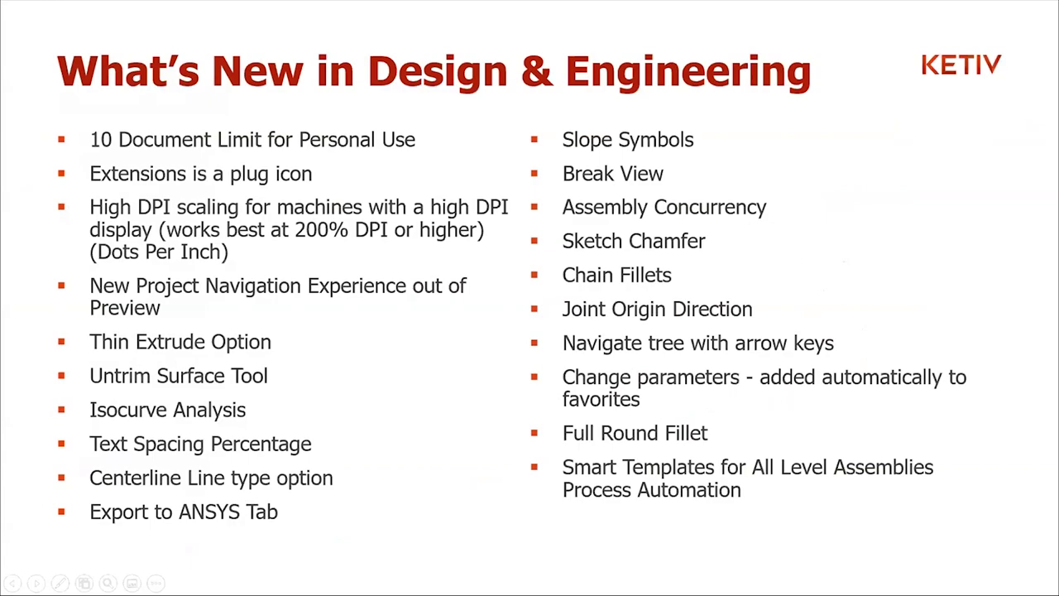
key(alt+Tab)
Start a joint origin and snap it to the centre of the clamp pad's flat front face
scroll(653, 460, down, 5)
shift+middle_drag(653, 460, 449, 413)
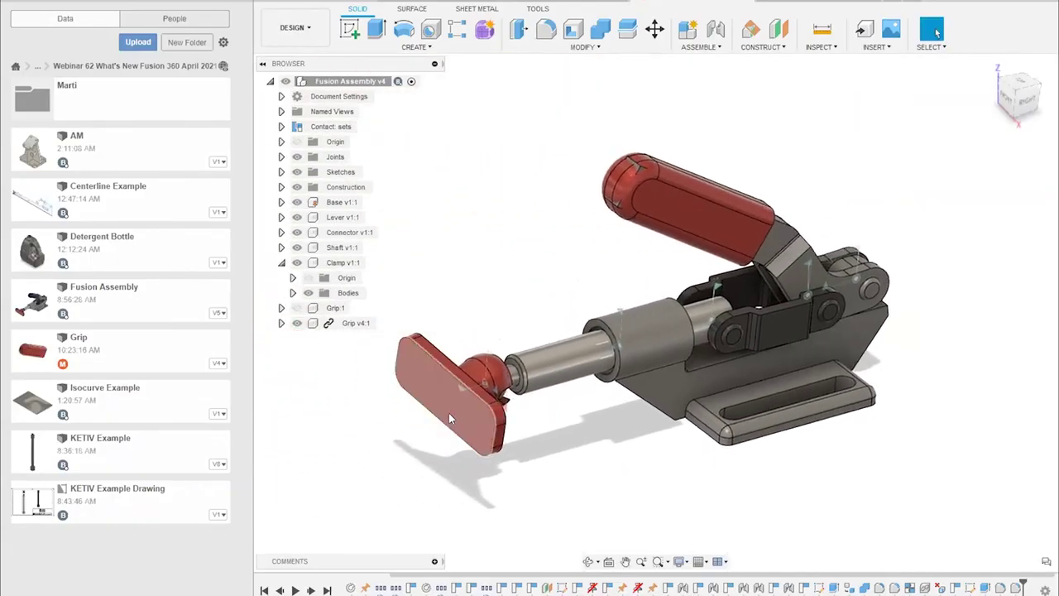
scroll(609, 456, up, 5)
middle_drag(616, 460, 590, 463)
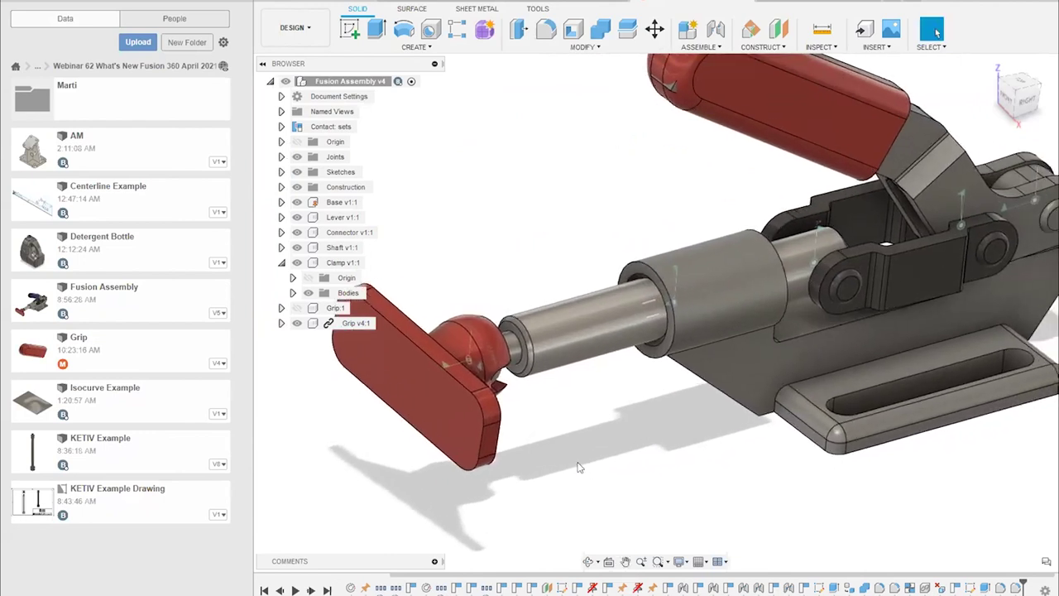
click(693, 47)
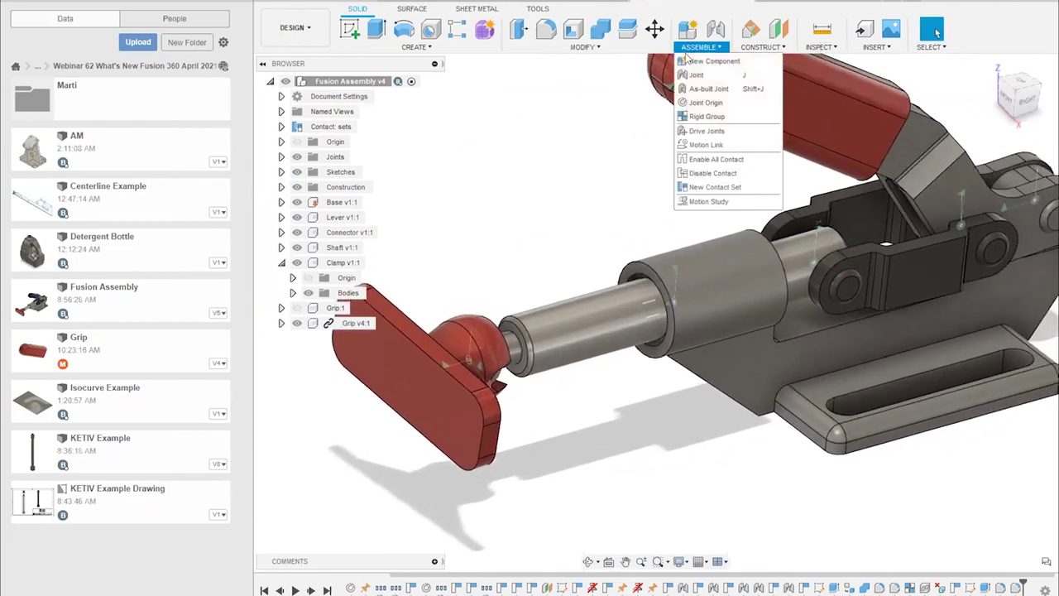
click(704, 104)
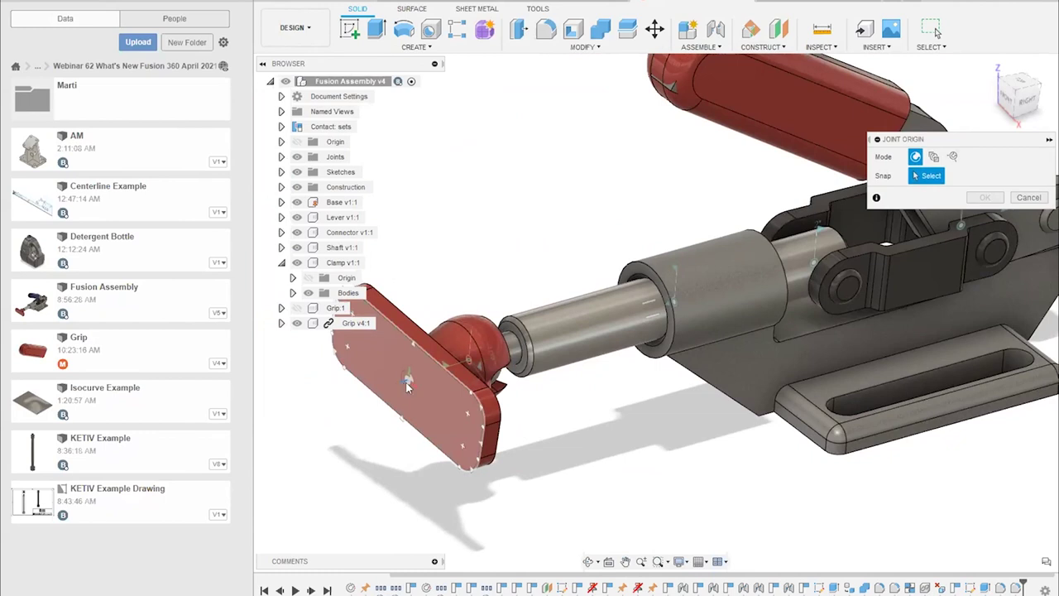
scroll(407, 385, up, 4)
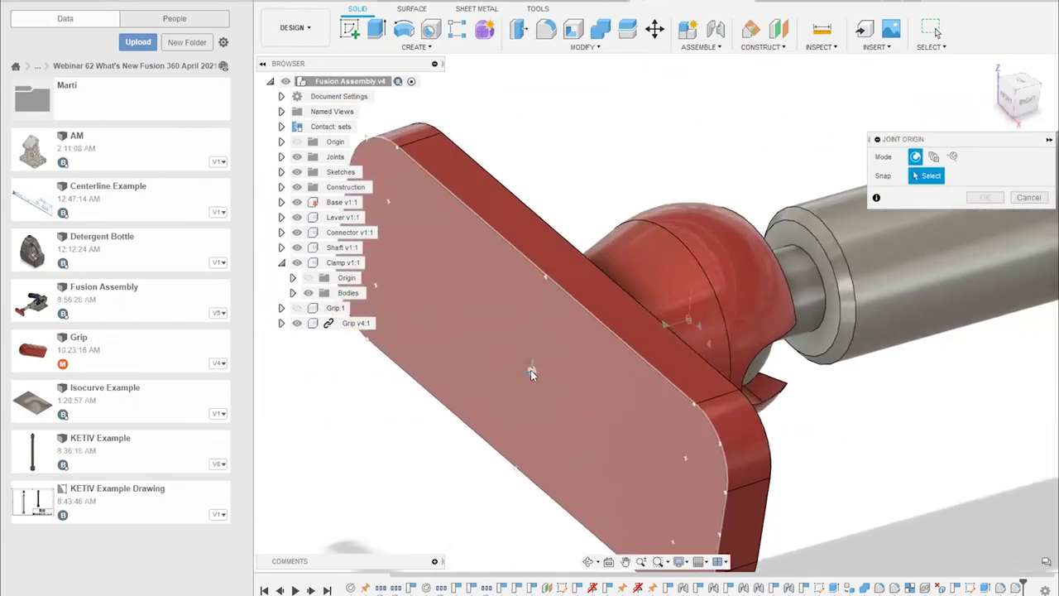
click(530, 369)
Rotate the joint origin on the clamp face by 15 deg and create it
scroll(508, 347, up, 5)
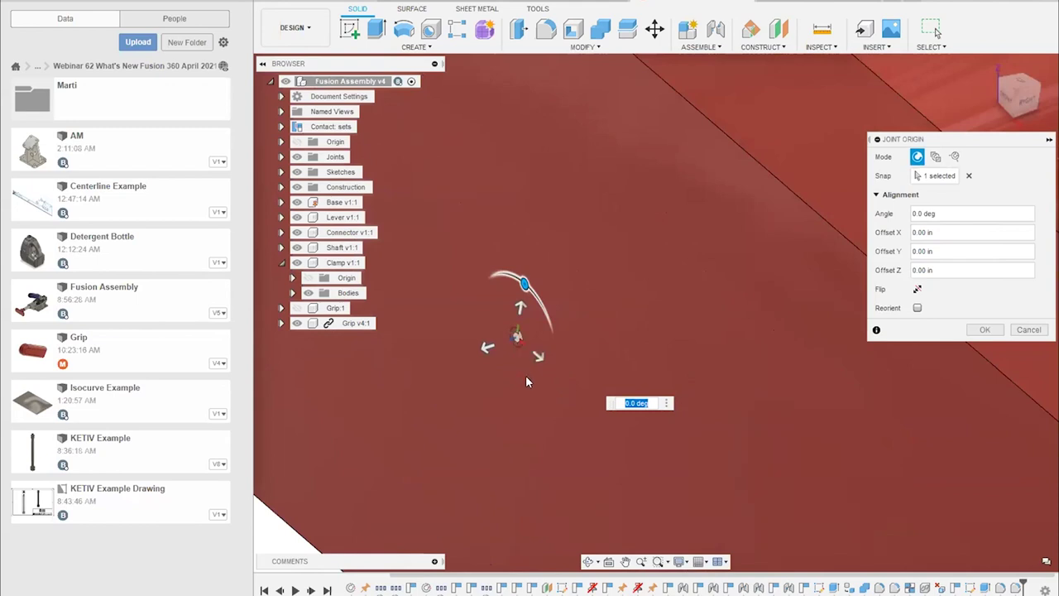
drag(523, 284, 505, 268)
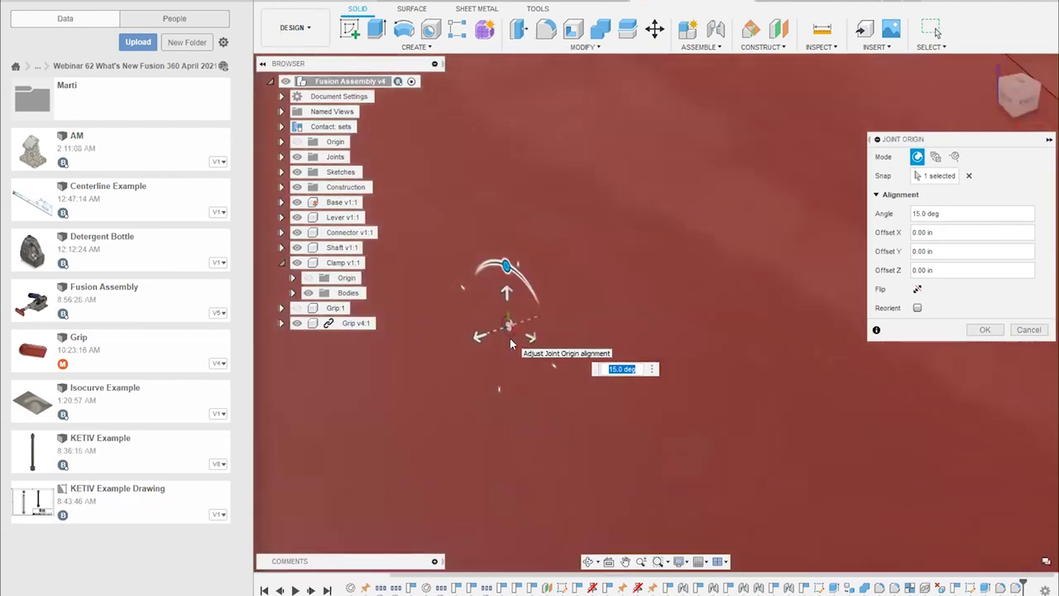
click(989, 63)
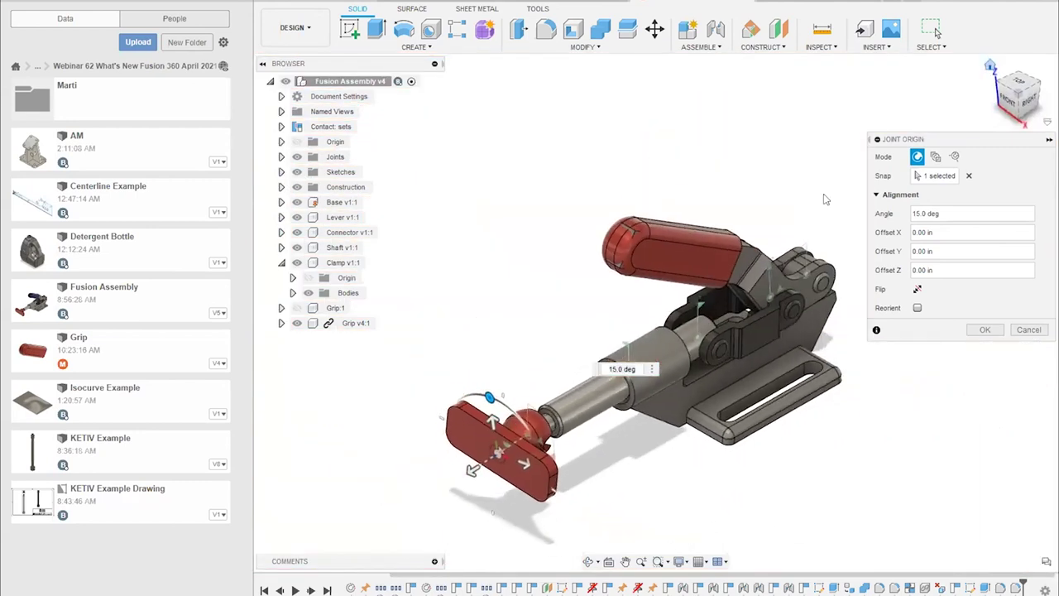
scroll(481, 518, up, 5)
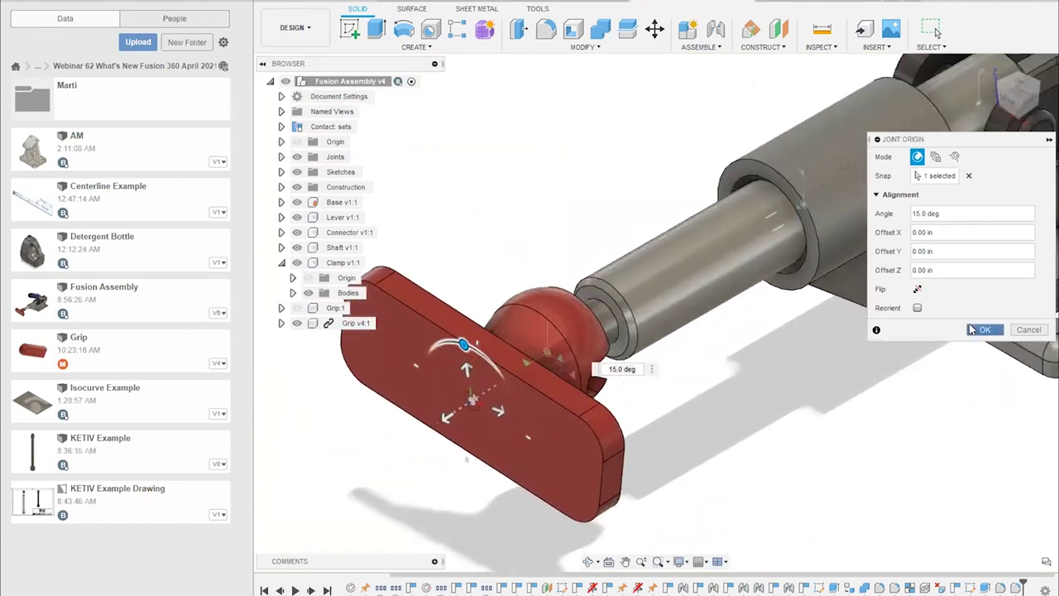
click(980, 329)
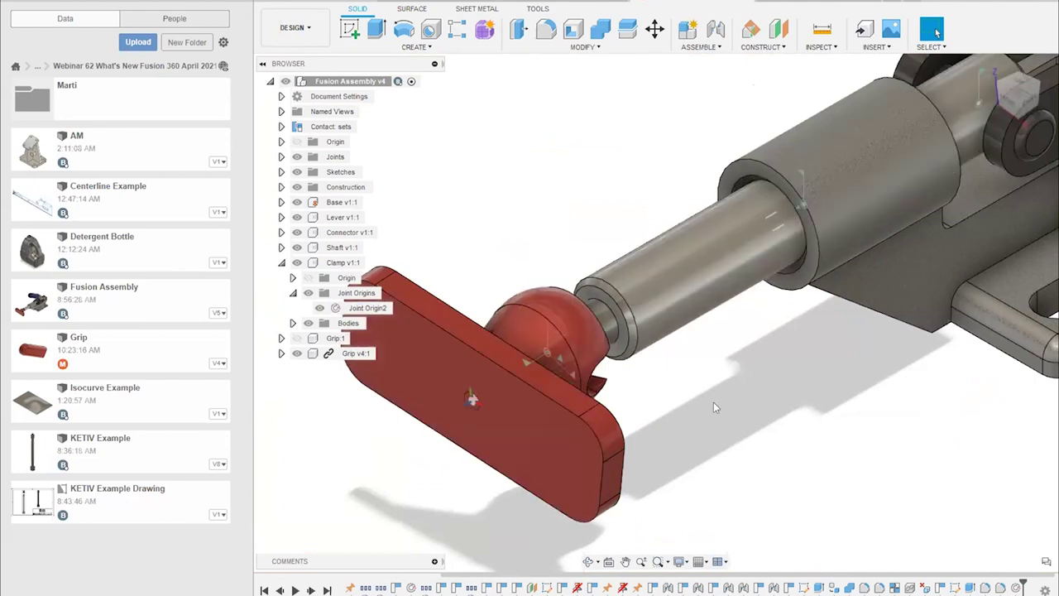
View the whole clamp assembly with its joint origin and bring up the feature-list slide
scroll(559, 421, down, 5)
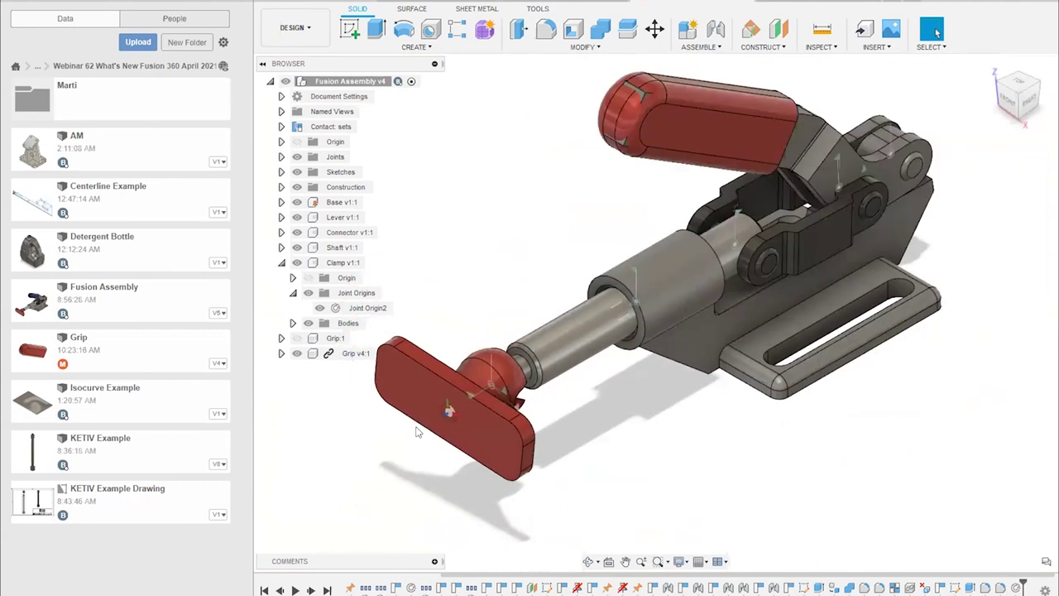
middle_drag(645, 417, 644, 441)
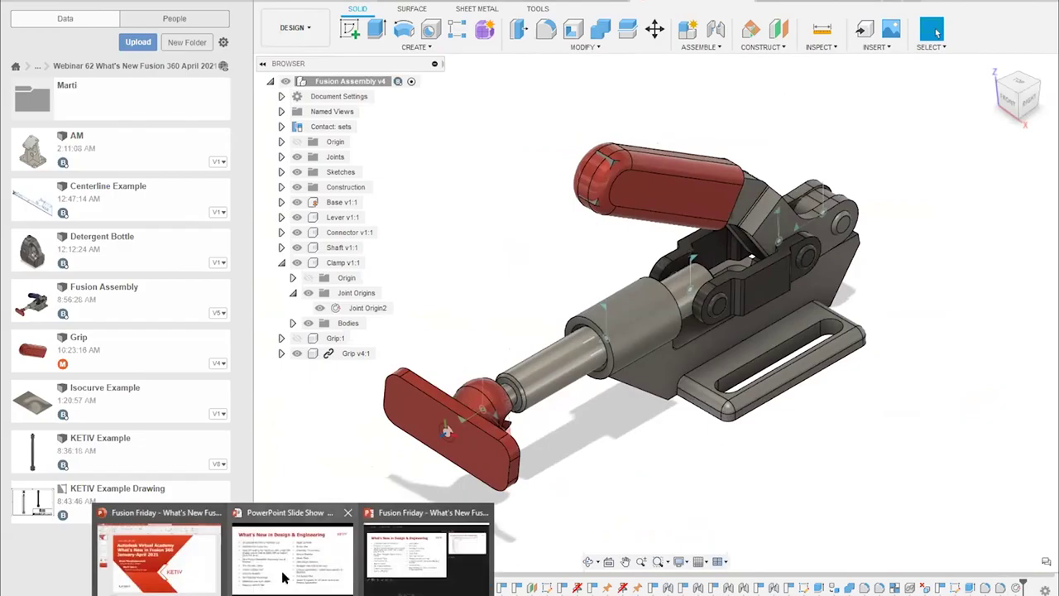
click(285, 577)
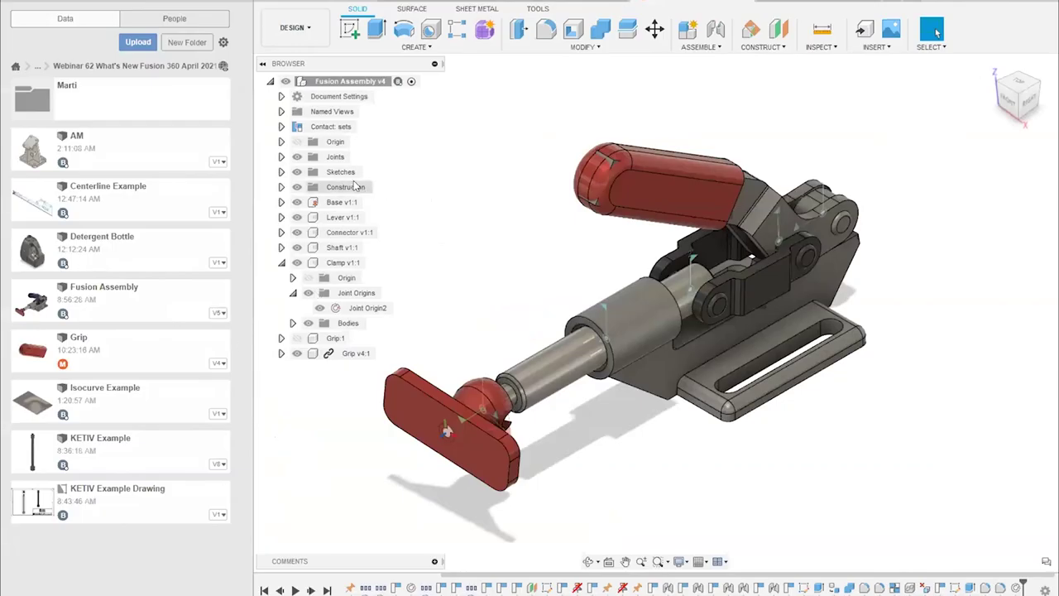
Select the Joints folder in the browser tree, step down and back up through neighbouring entries, and clear the selection
click(339, 158)
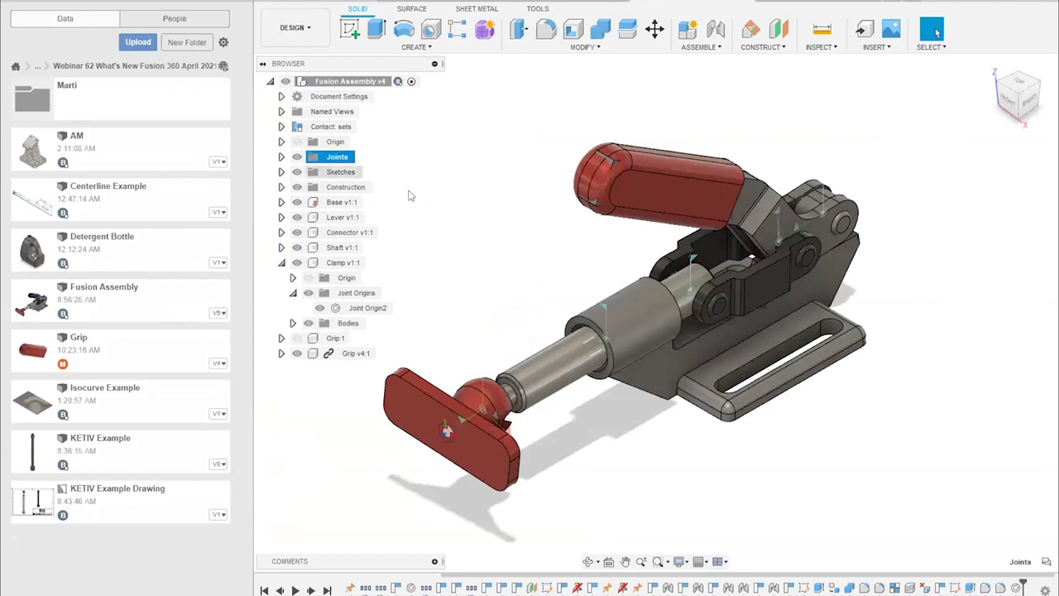
key(Down)
key(Down)
key(Down)
key(Down)
key(Down)
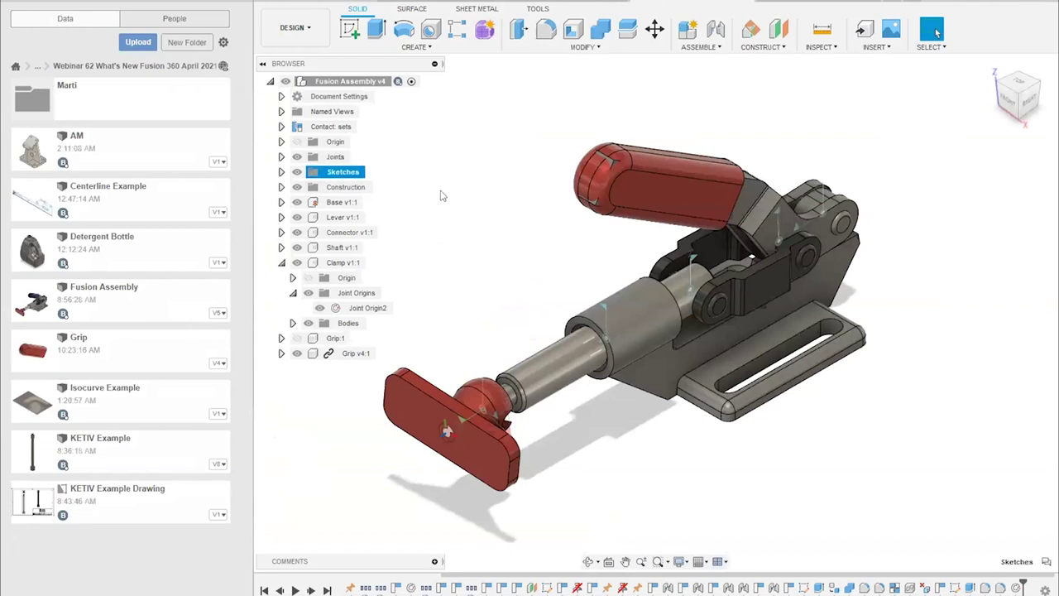
key(Up)
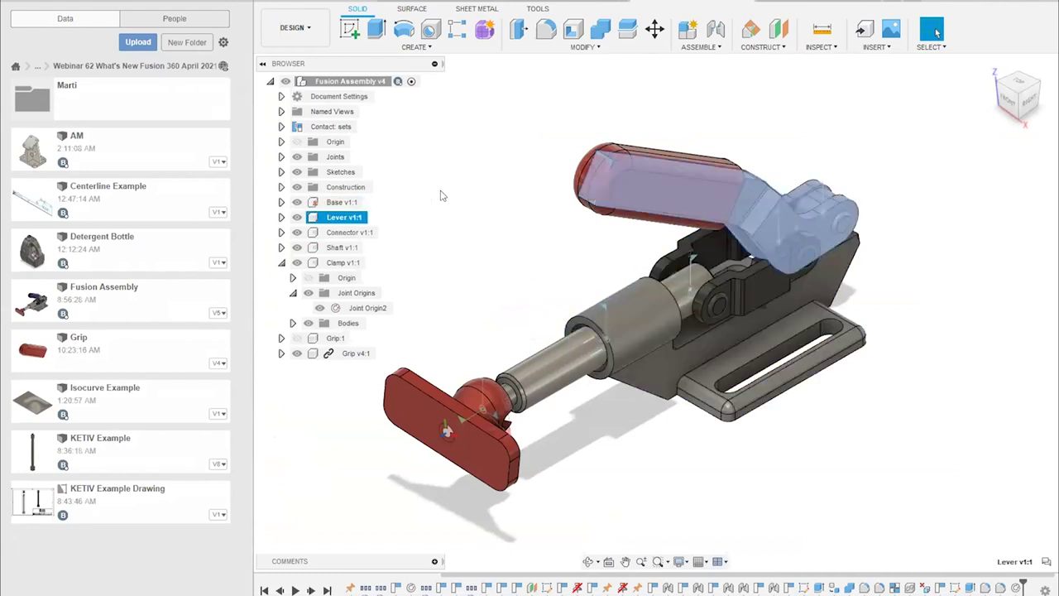
key(Escape)
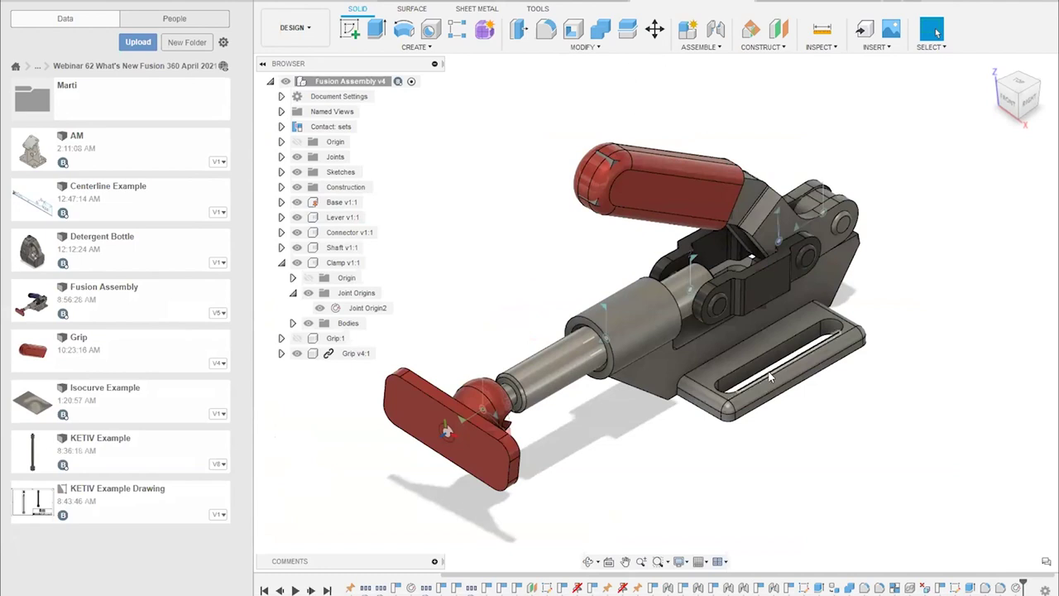
Review the favorite and model parameters, close the parameter list and consult the feature-list slide before returning to the assembly
click(582, 46)
click(554, 314)
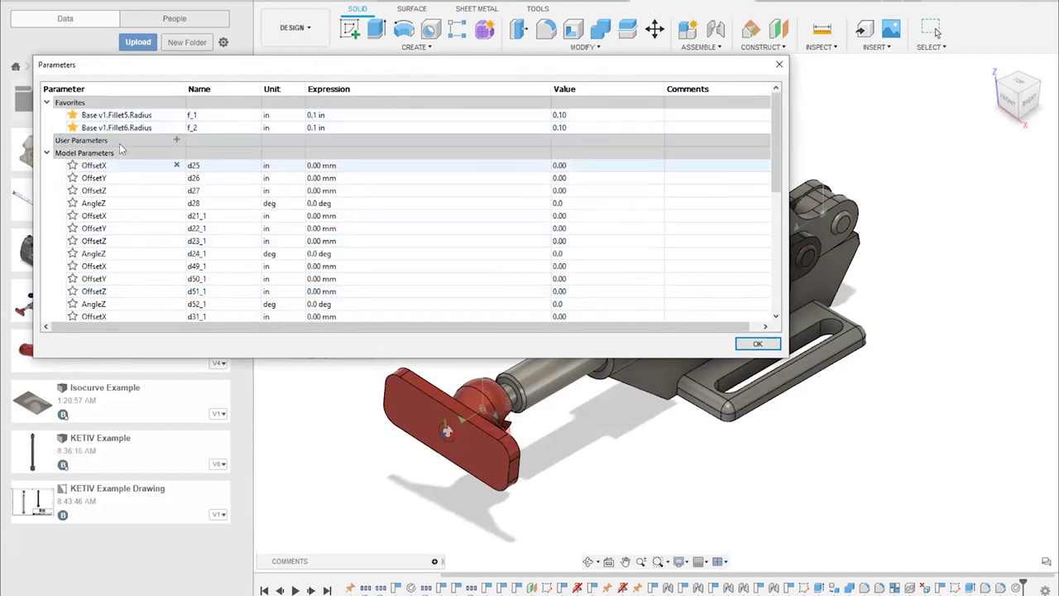
scroll(132, 207, down, 5)
scroll(135, 208, up, 4)
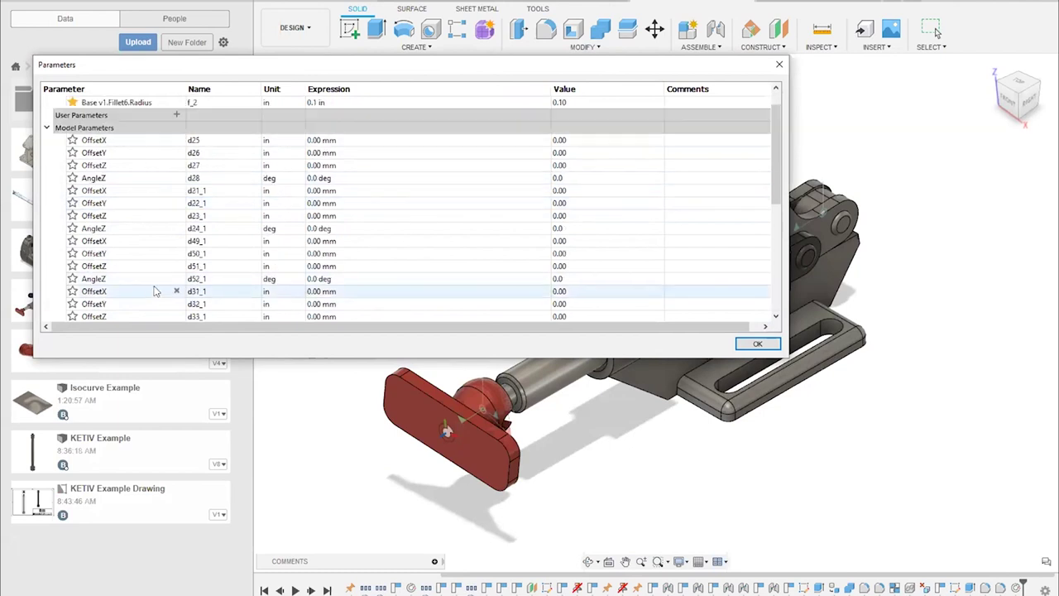
scroll(156, 291, up, 1)
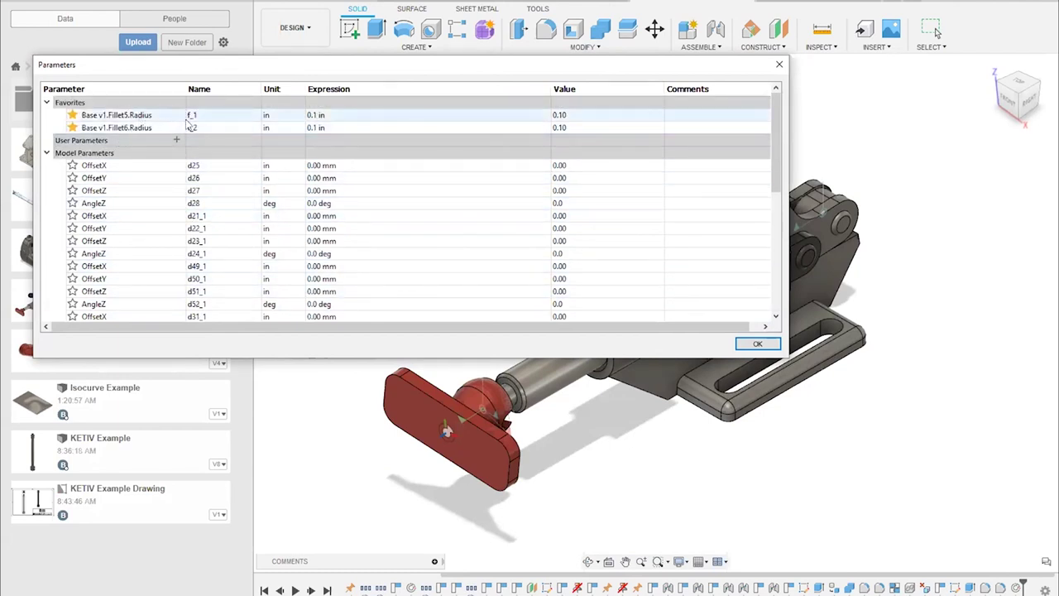
click(749, 344)
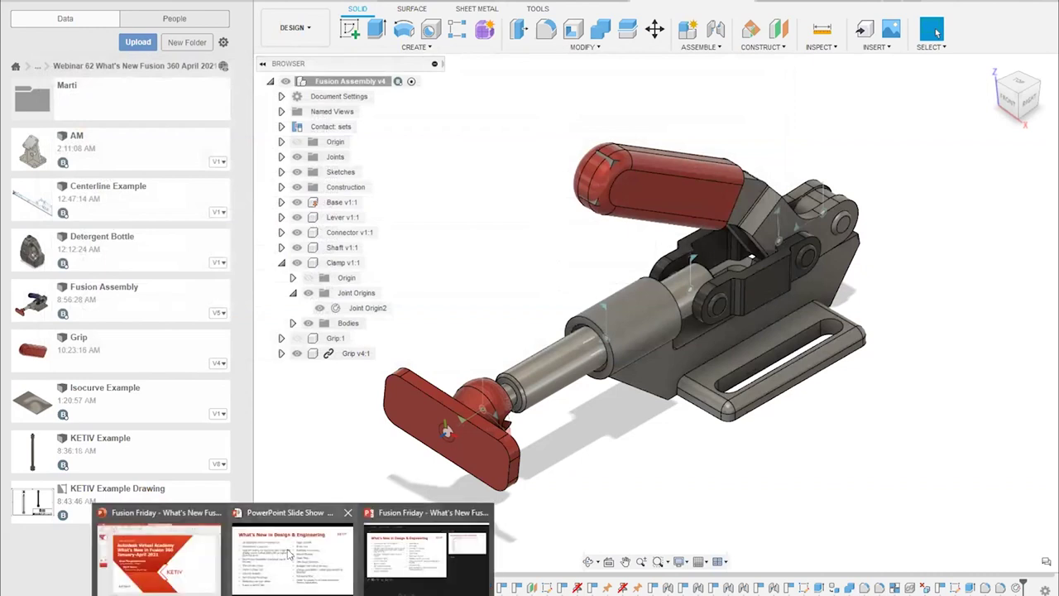
click(306, 562)
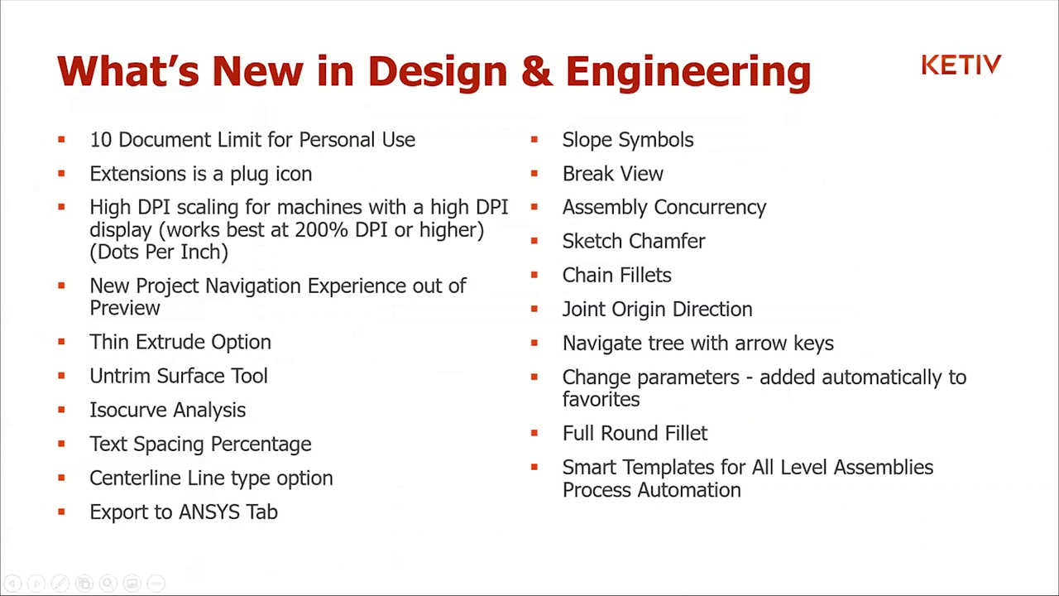
key(alt+Tab)
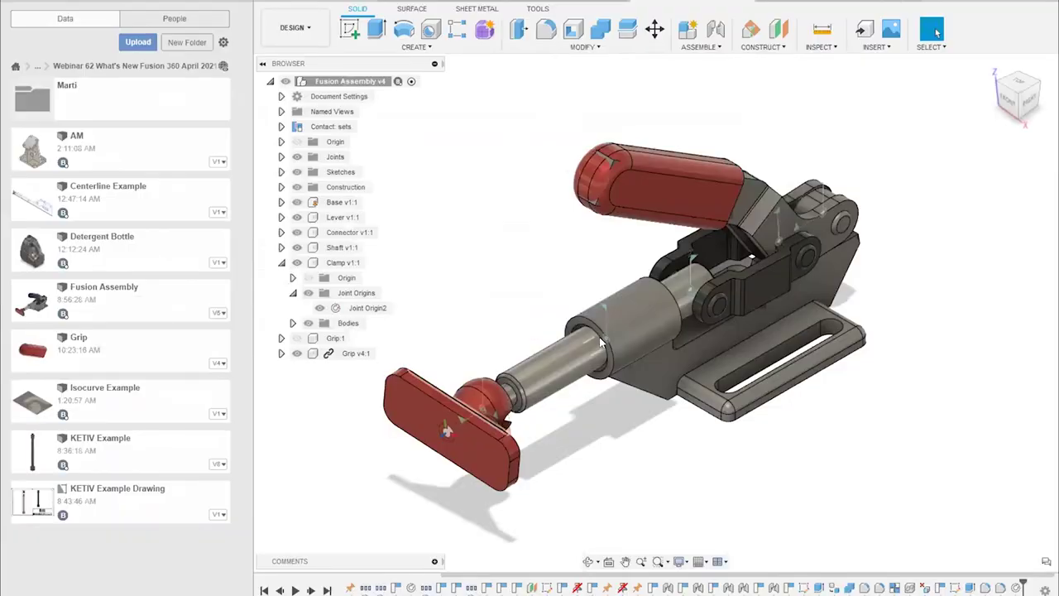
Hide the linked Grip v4 component to expose the bare end of the lever handle
click(299, 353)
scroll(575, 180, up, 5)
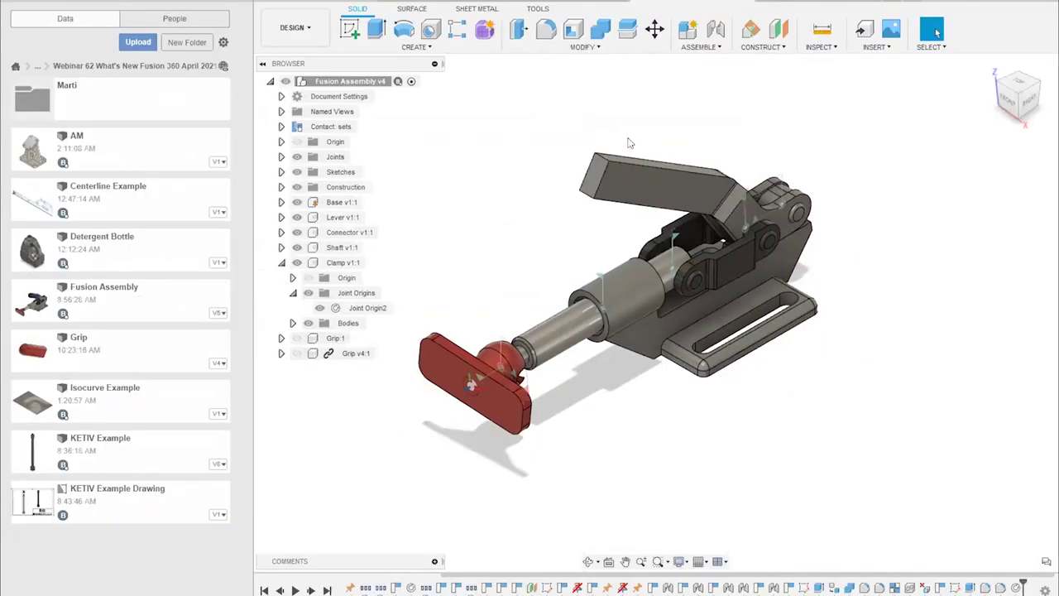
scroll(460, 236, down, 4)
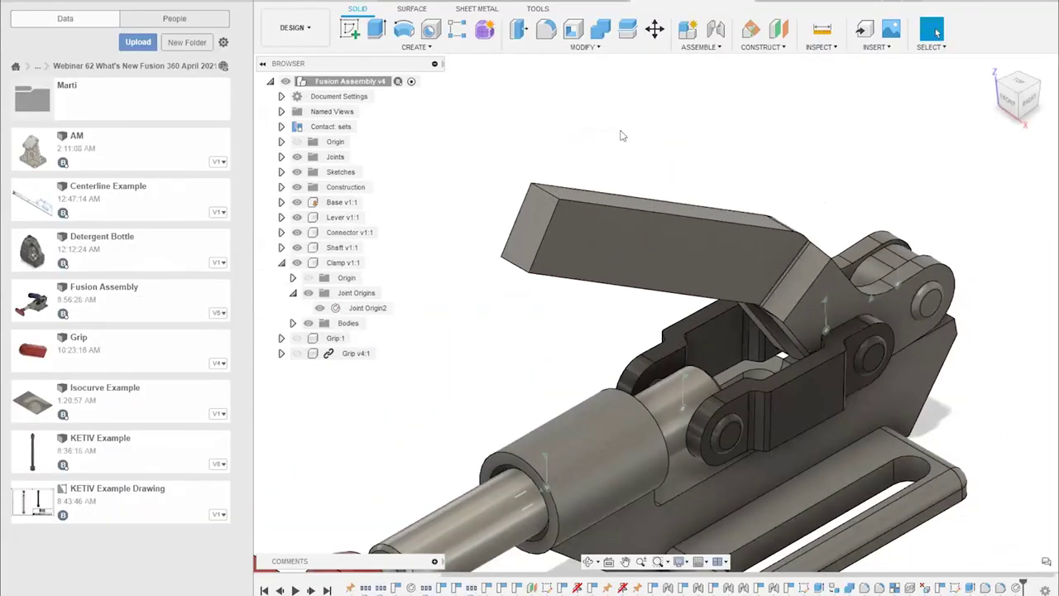
Try a constant-radius fillet of about 0.20 in on the two short end edges of the lever handle
click(546, 30)
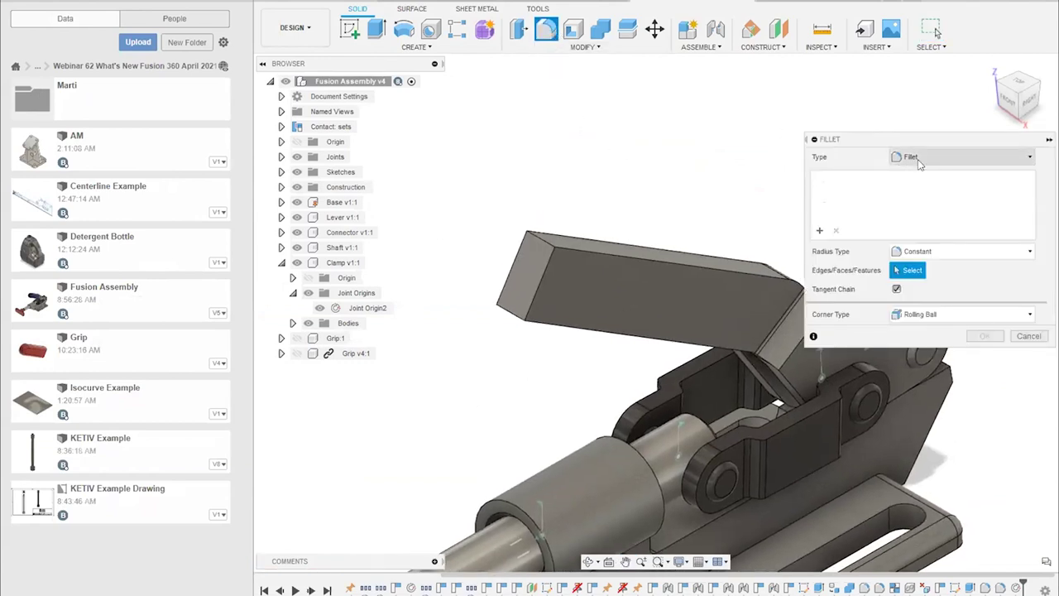
click(506, 316)
click(542, 240)
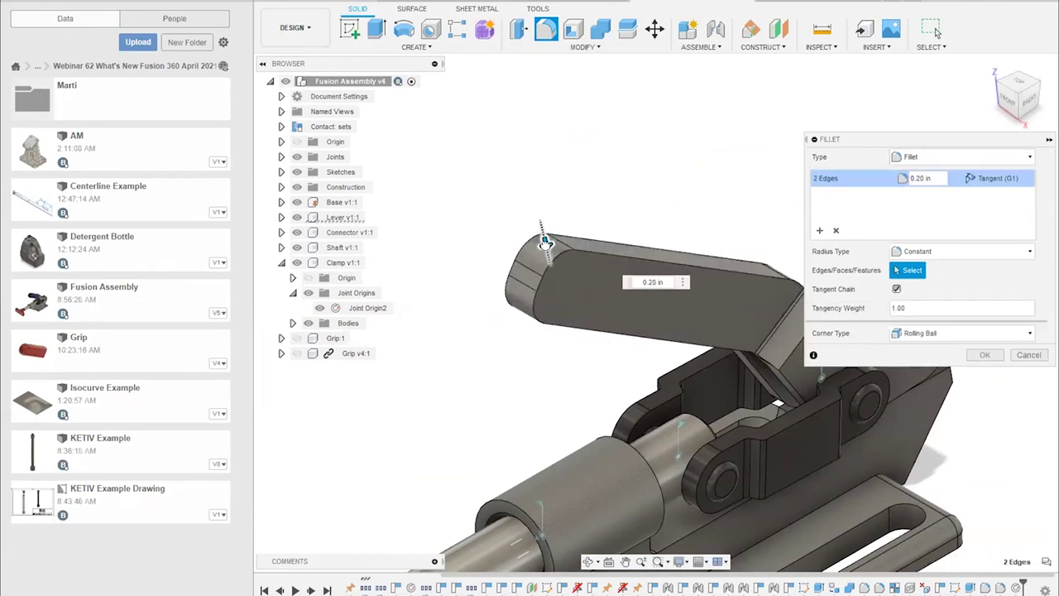
mouse_move(544, 242)
mouse_down()
mouse_move(548, 257)
mouse_move(542, 233)
mouse_up()
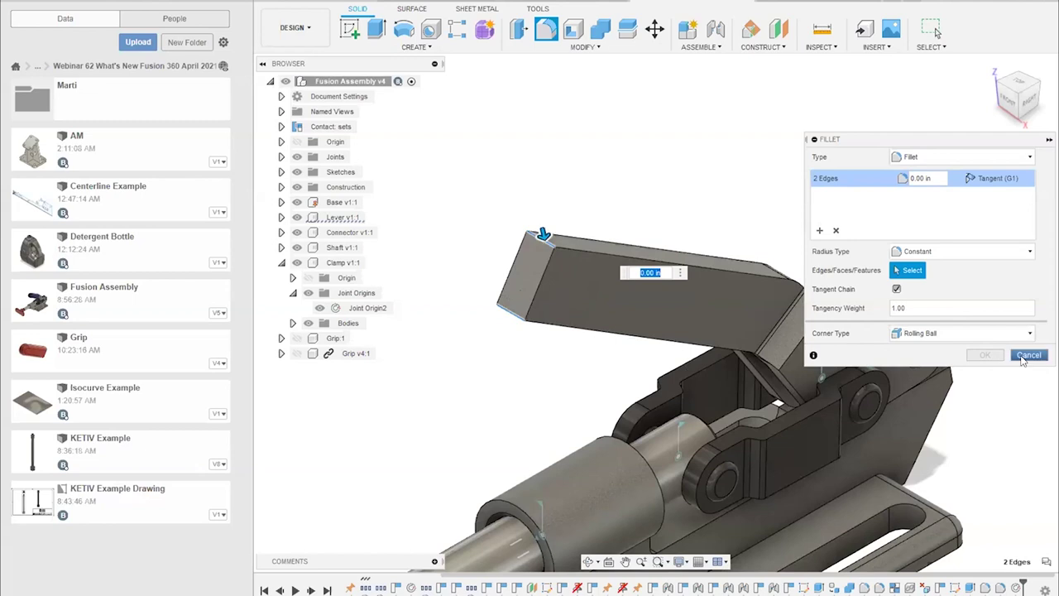
Apply a Full Round Fillet to the end face of the lever handle
click(961, 160)
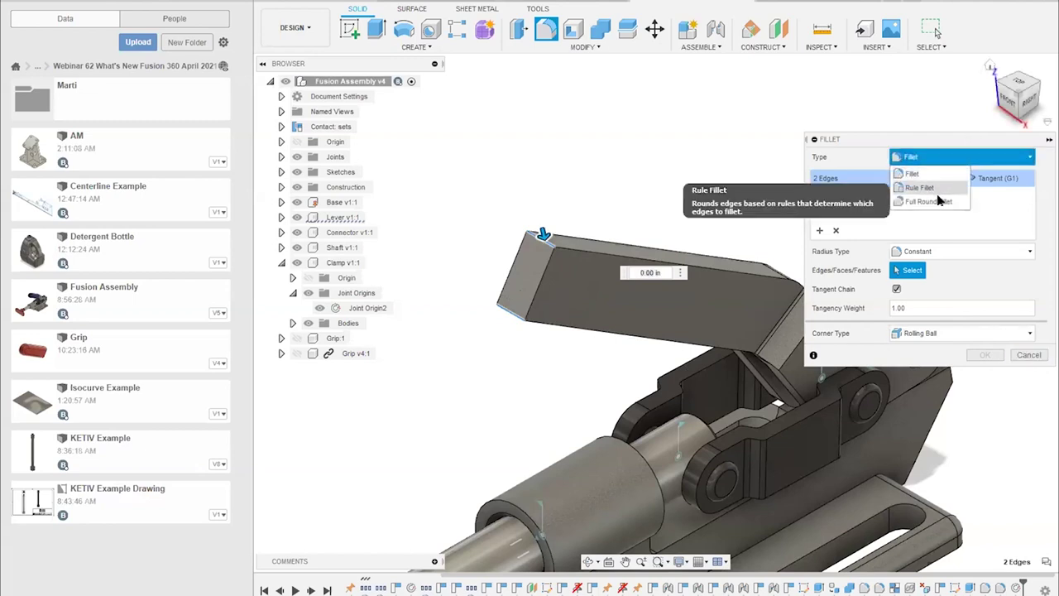
click(933, 201)
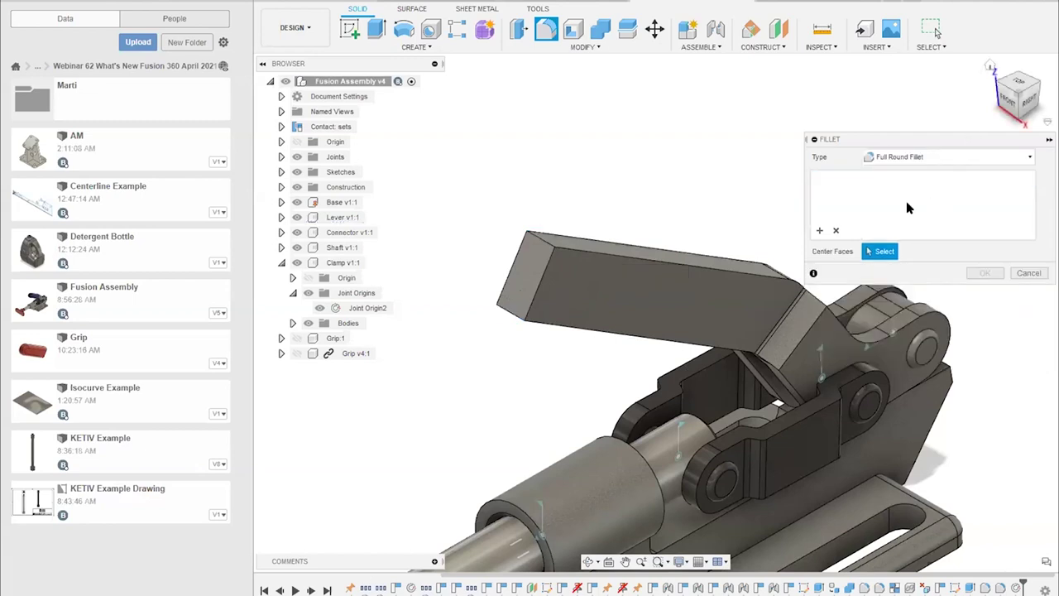
click(545, 241)
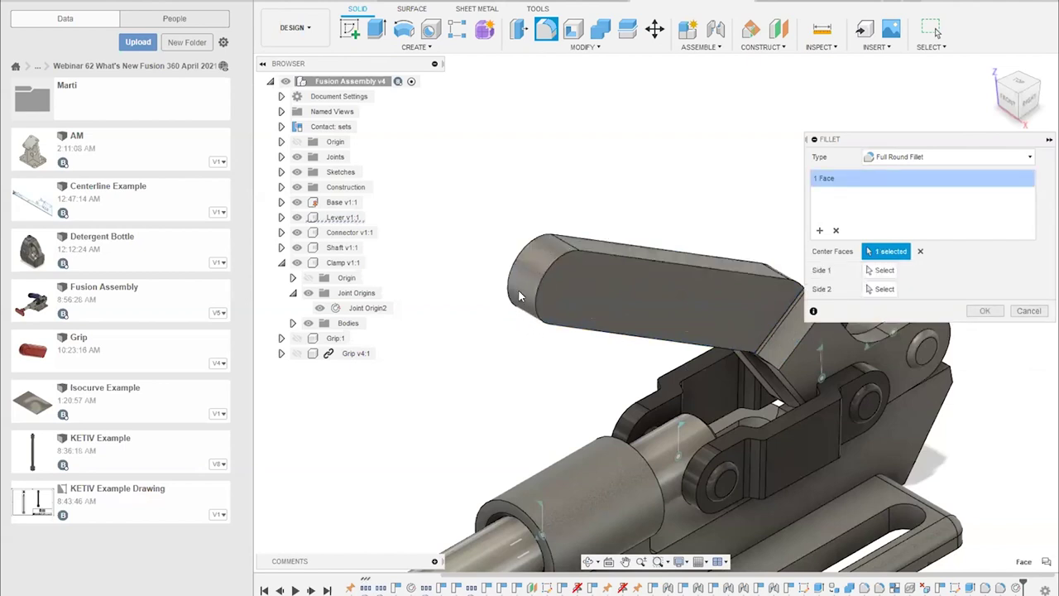
click(1028, 310)
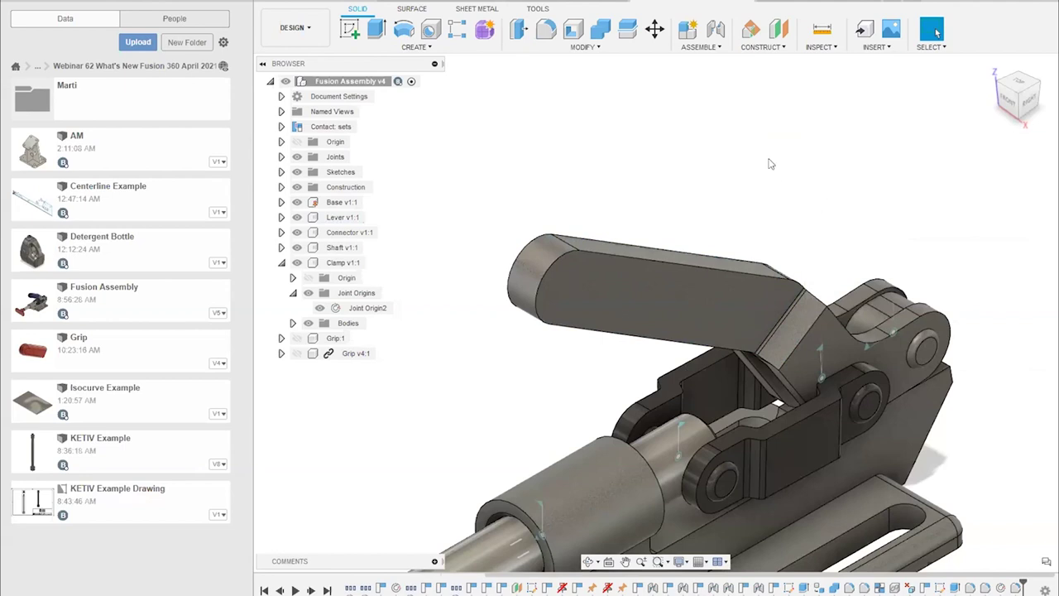
Show the linked Grip v4 component again and view the whole clamp assembly
click(297, 353)
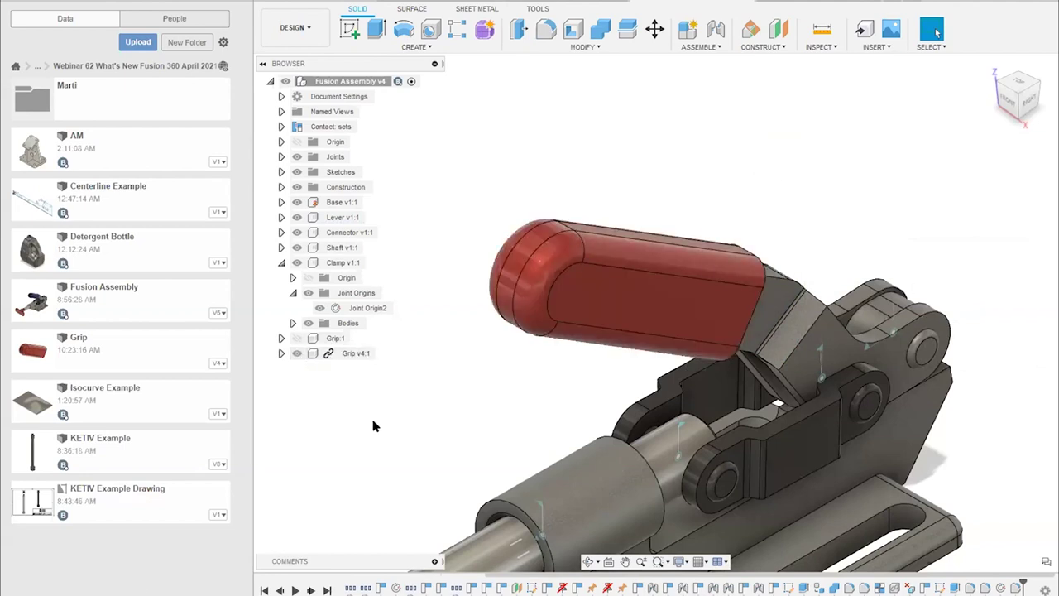
scroll(476, 366, down, 5)
middle_drag(478, 364, 495, 220)
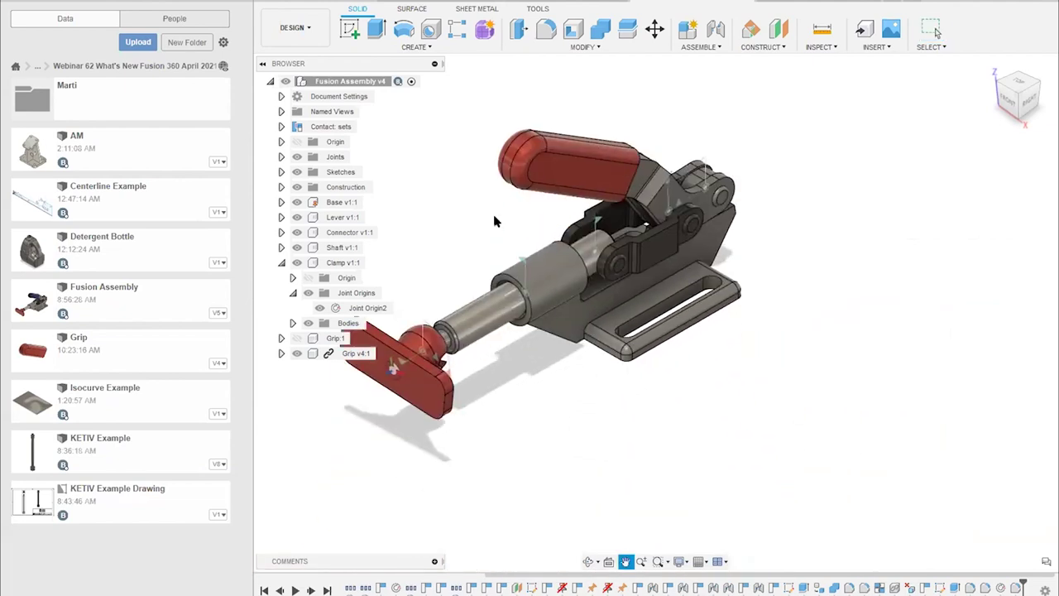
scroll(529, 265, up, 3)
scroll(560, 331, up, 3)
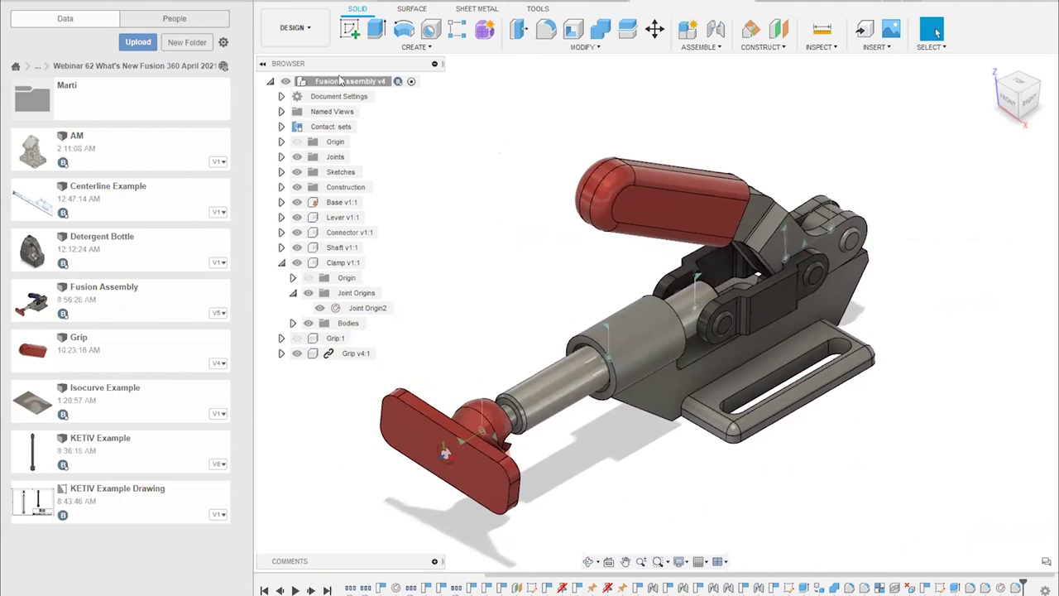
Create an ASME drawing template from scratch in inches on a B (17in x 11in) sheet and place a front Assembly placeholder view
click(295, 2)
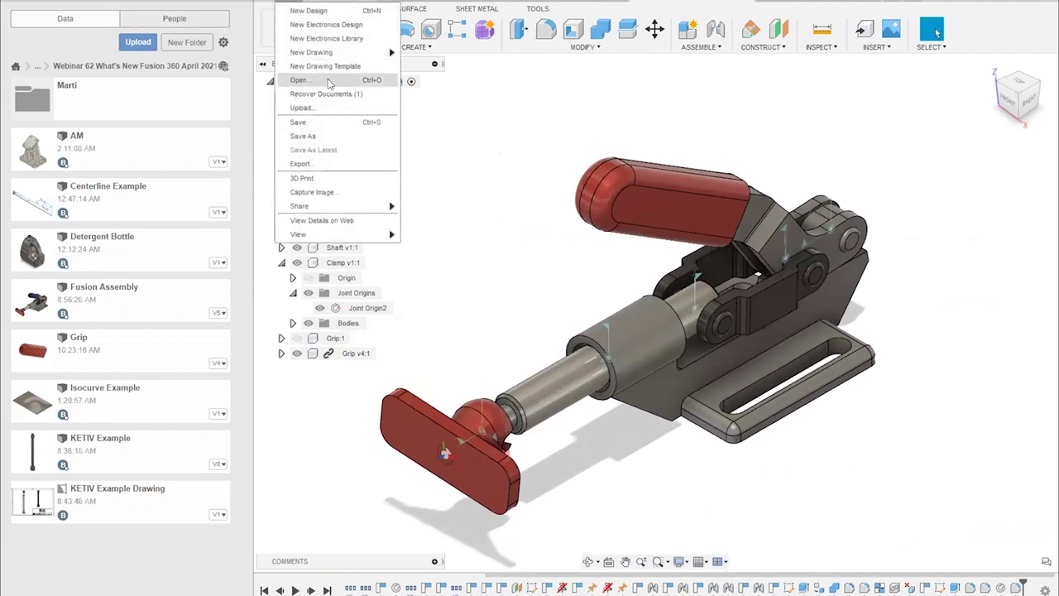
click(341, 68)
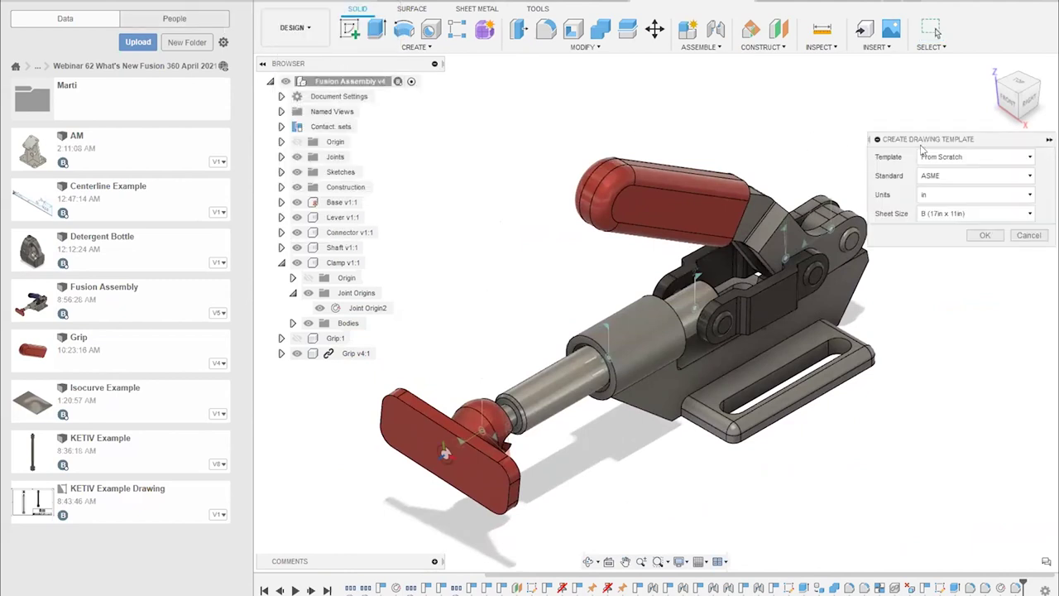
click(984, 236)
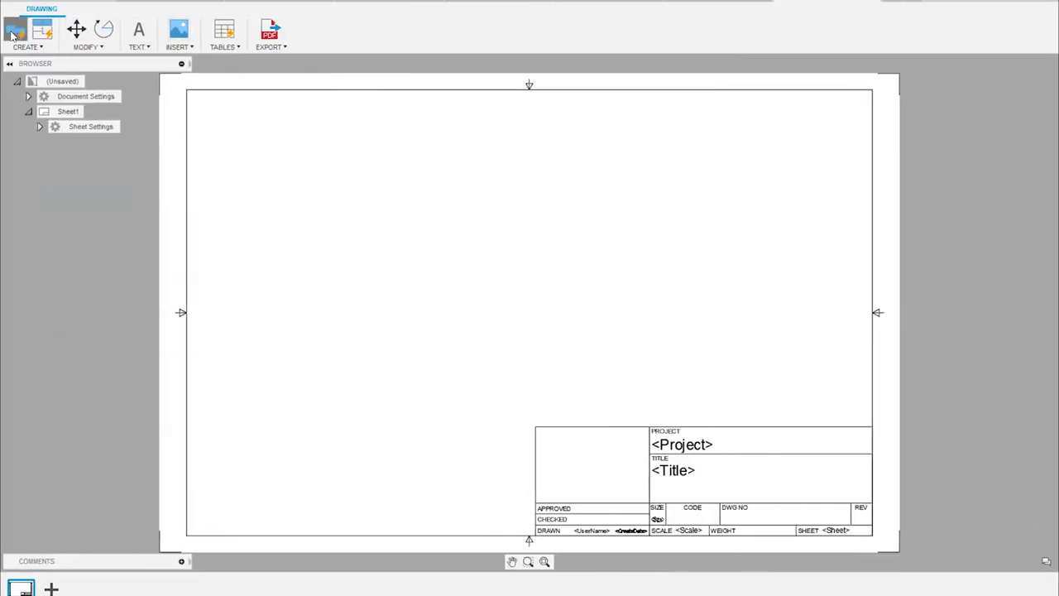
click(376, 261)
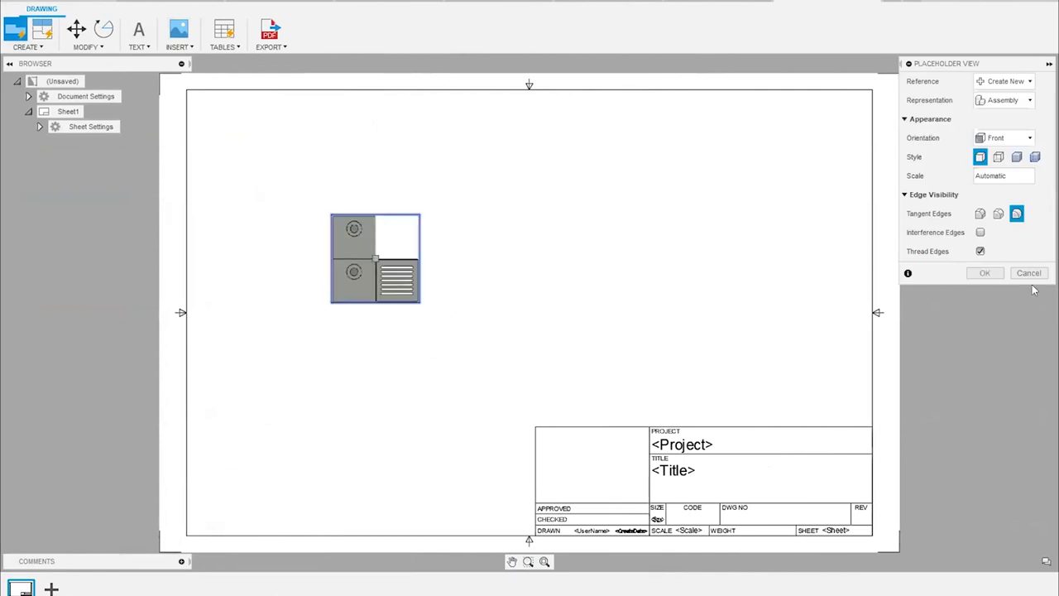
click(984, 273)
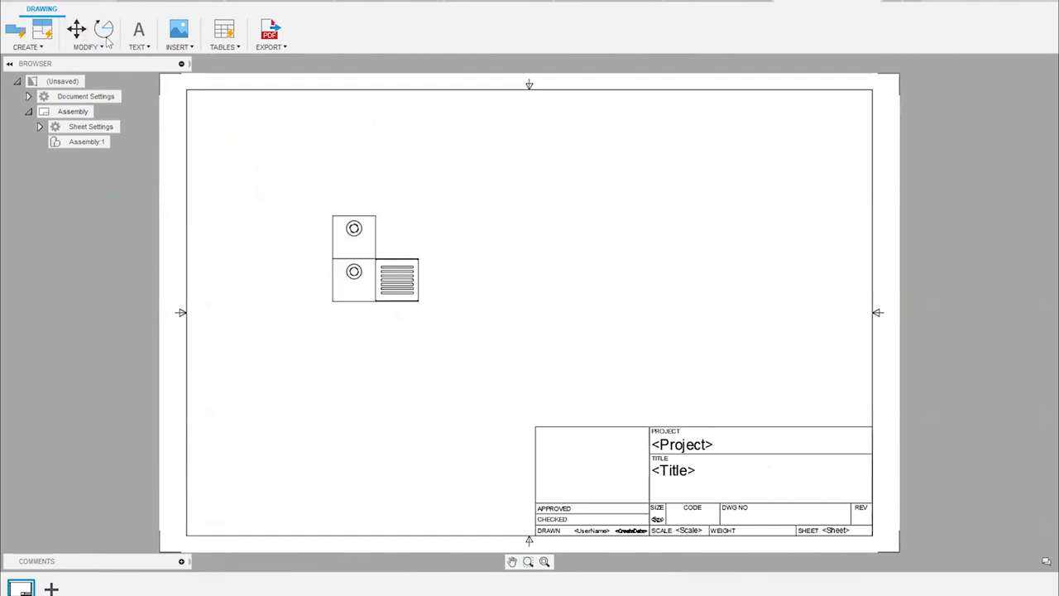
Project a view below the base view plus an isometric view, and position the isometric in the sheet's upper-right area
click(41, 33)
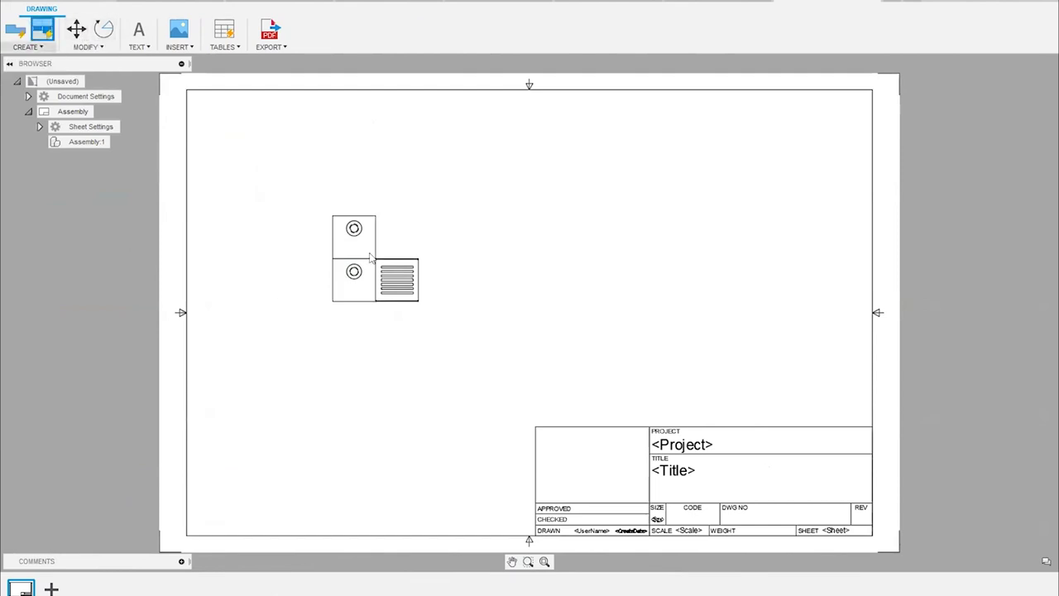
click(383, 397)
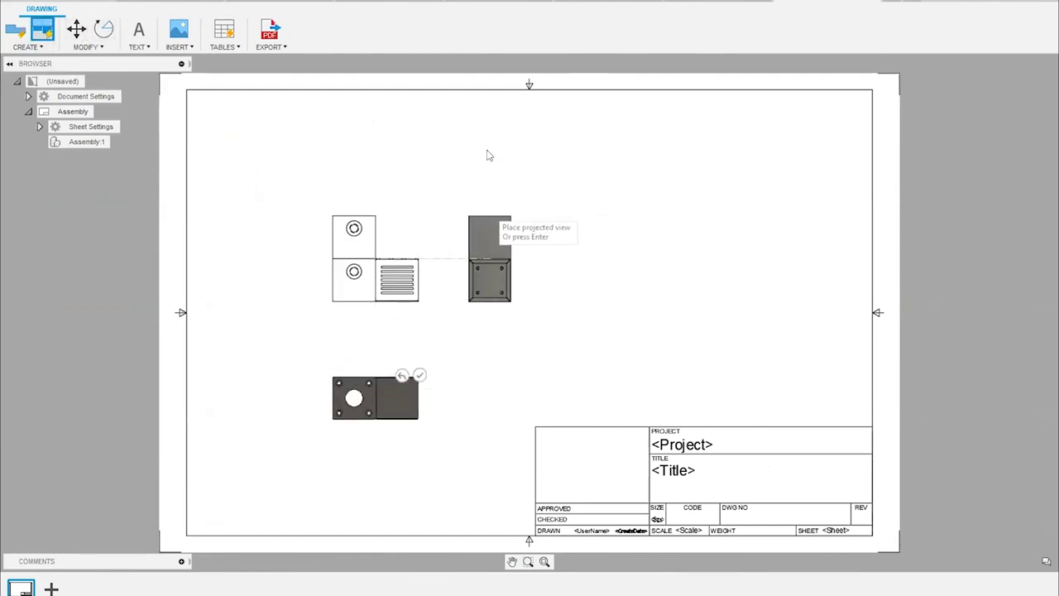
click(535, 136)
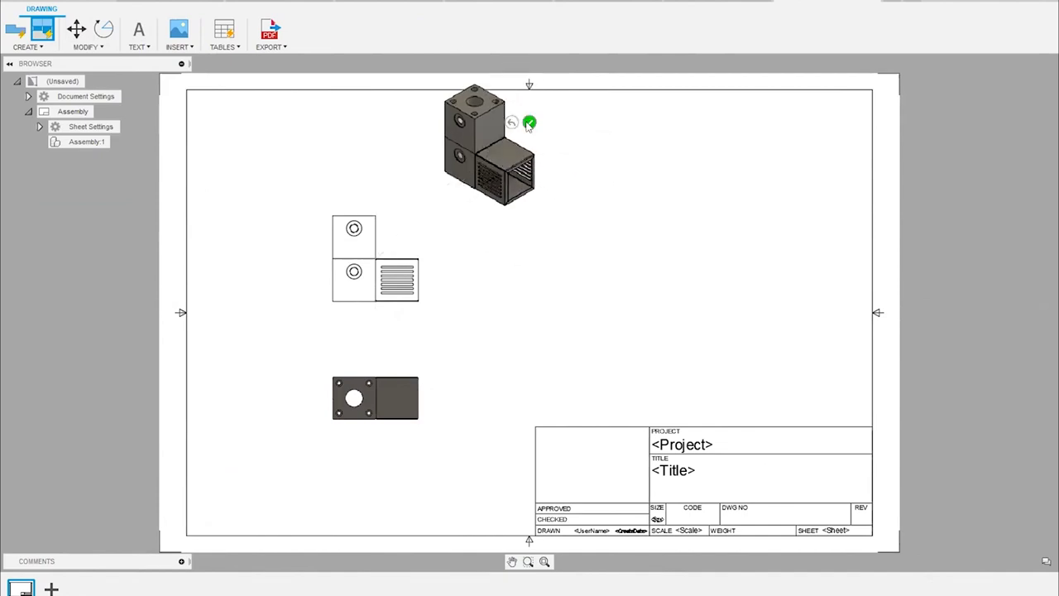
click(530, 122)
drag(497, 142, 706, 202)
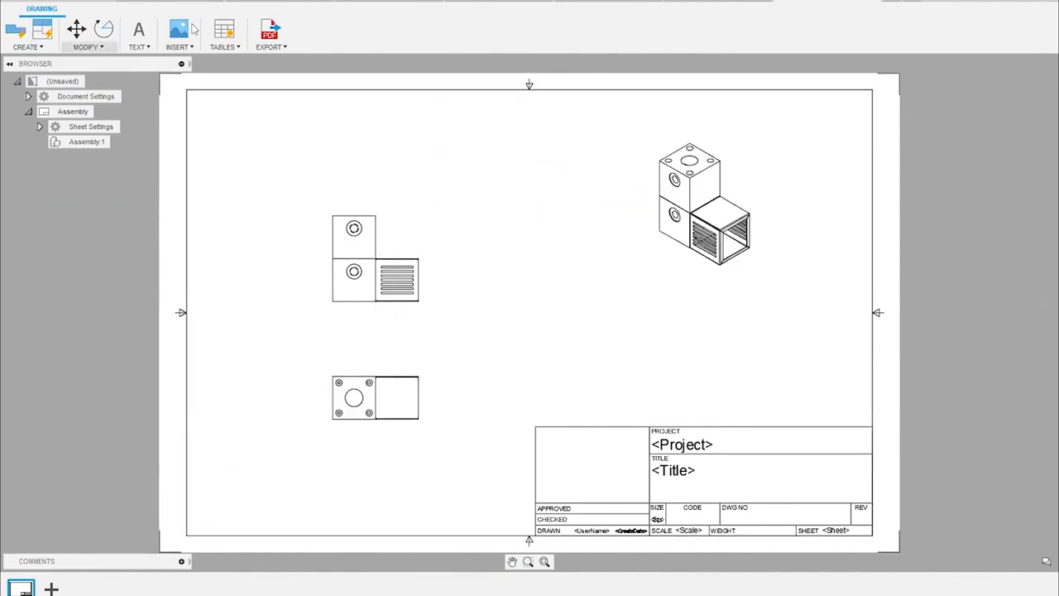
Add an automatic First Level parts list directly above the title block
click(223, 29)
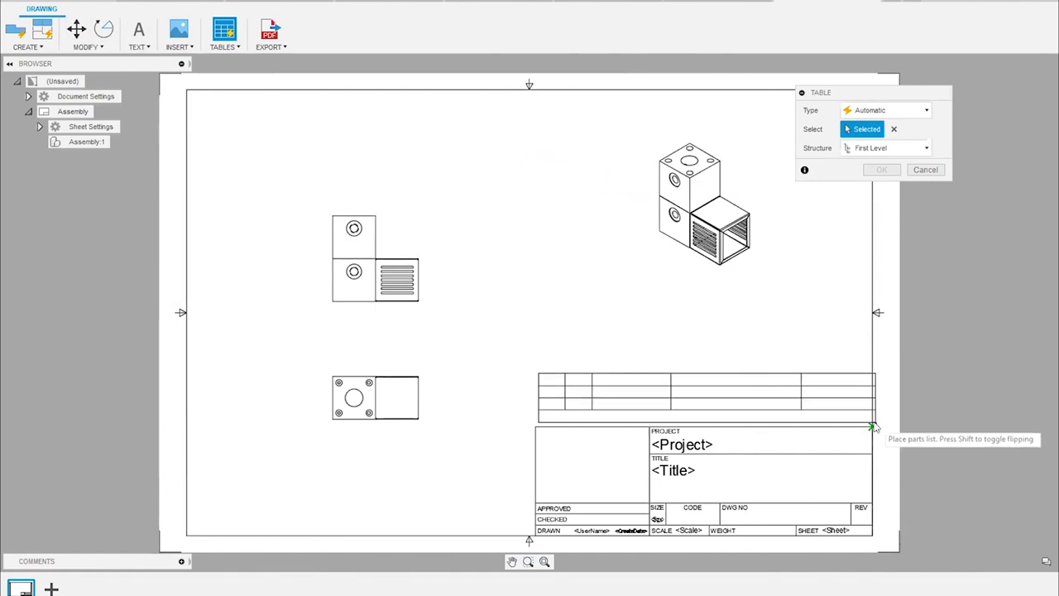
click(877, 421)
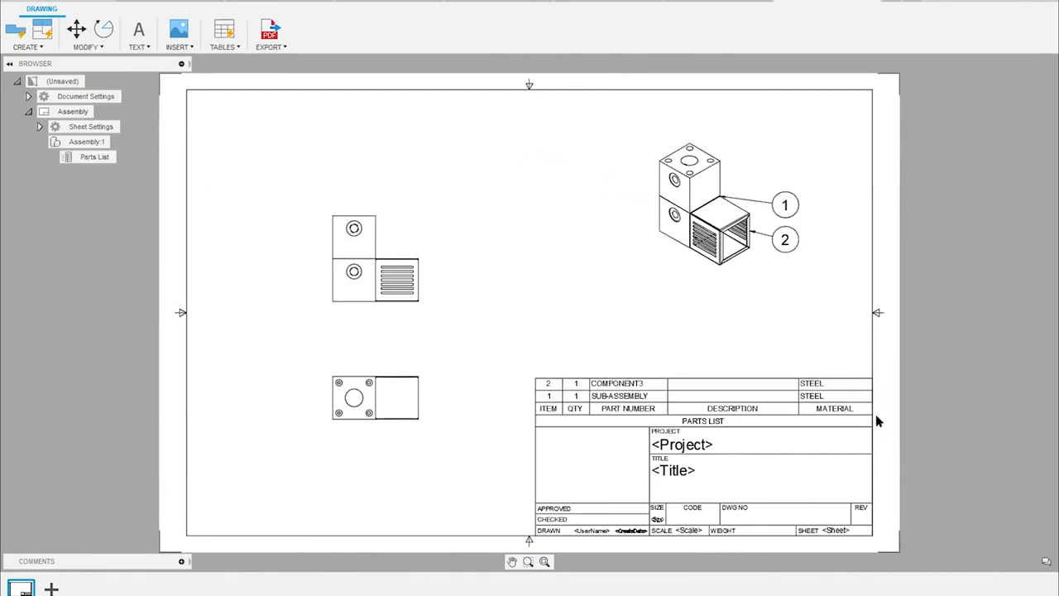
Try filling in the approver's name in the title block's APPROVED field and finish editing the properties
double_click(634, 501)
click(260, 378)
text(Brian M)
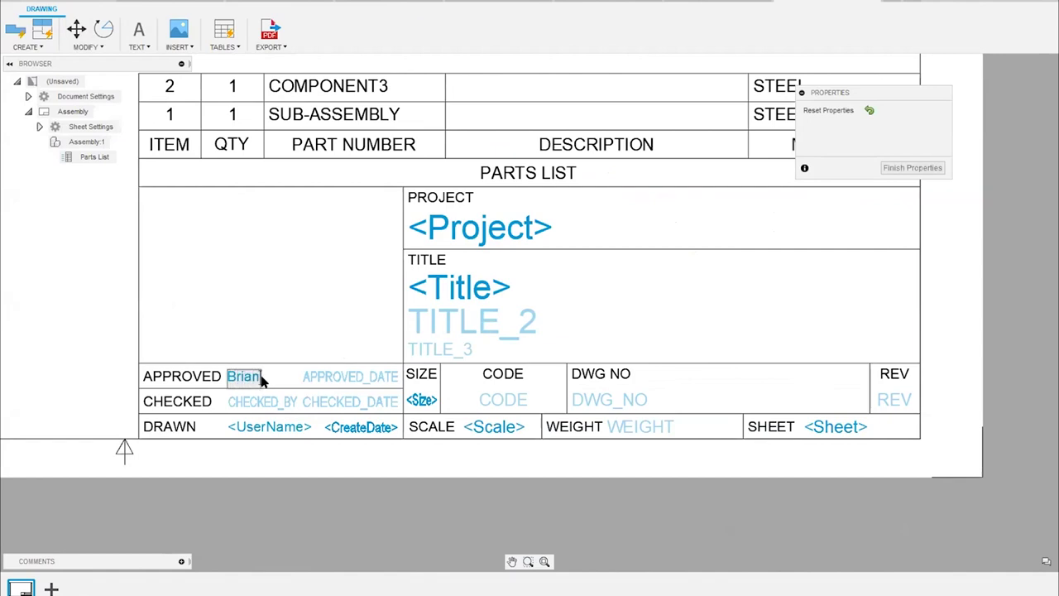
click(911, 168)
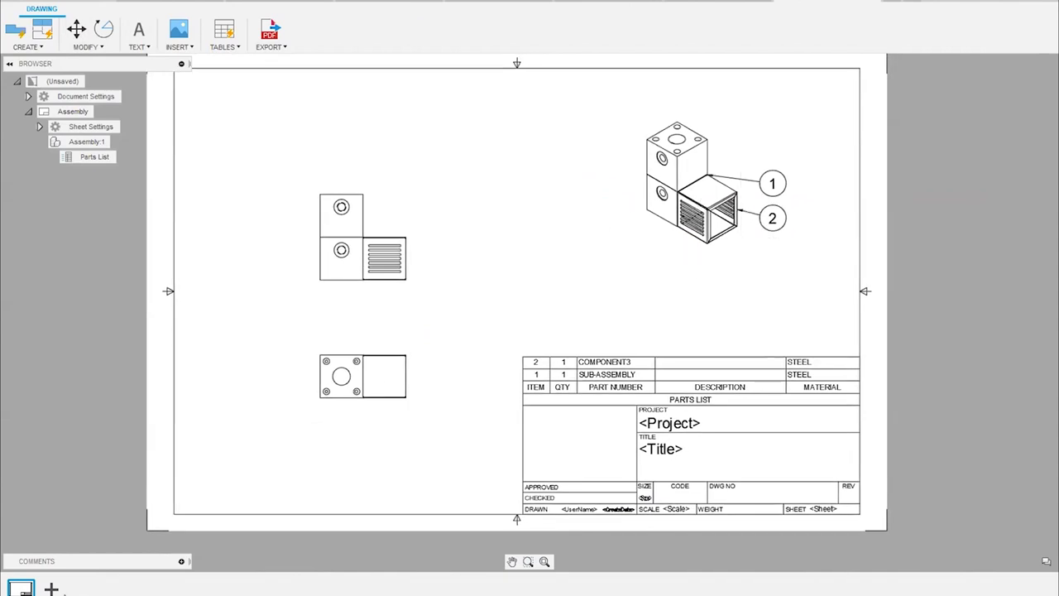
Add a second sheet and start a new placeholder view, opening its representation choices
click(51, 588)
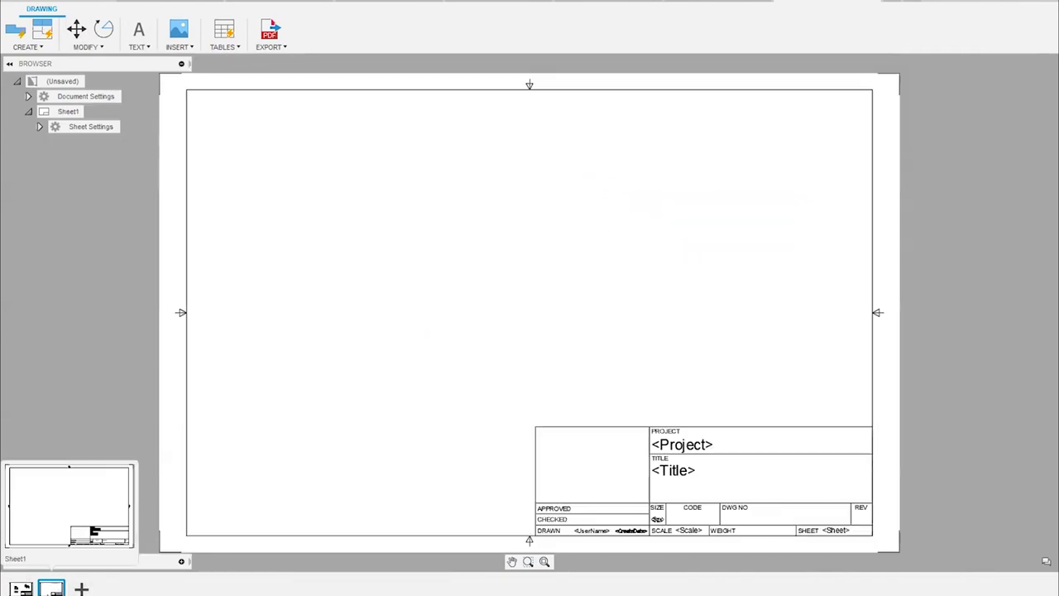
click(14, 35)
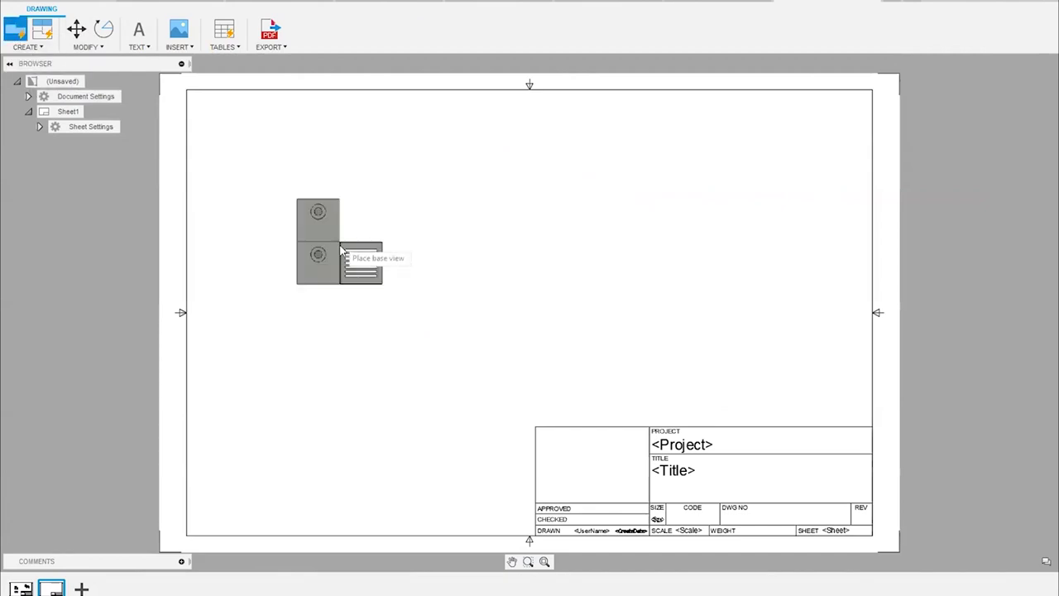
click(1022, 101)
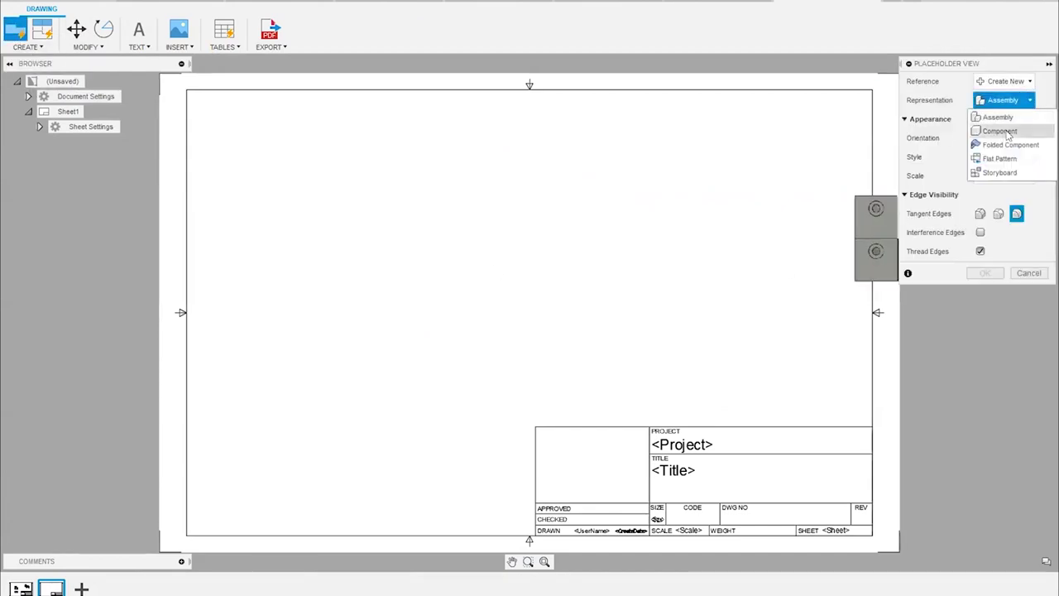
Place a front-facing placeholder view with Component representation in the upper-left area of the sheet
click(999, 131)
click(361, 250)
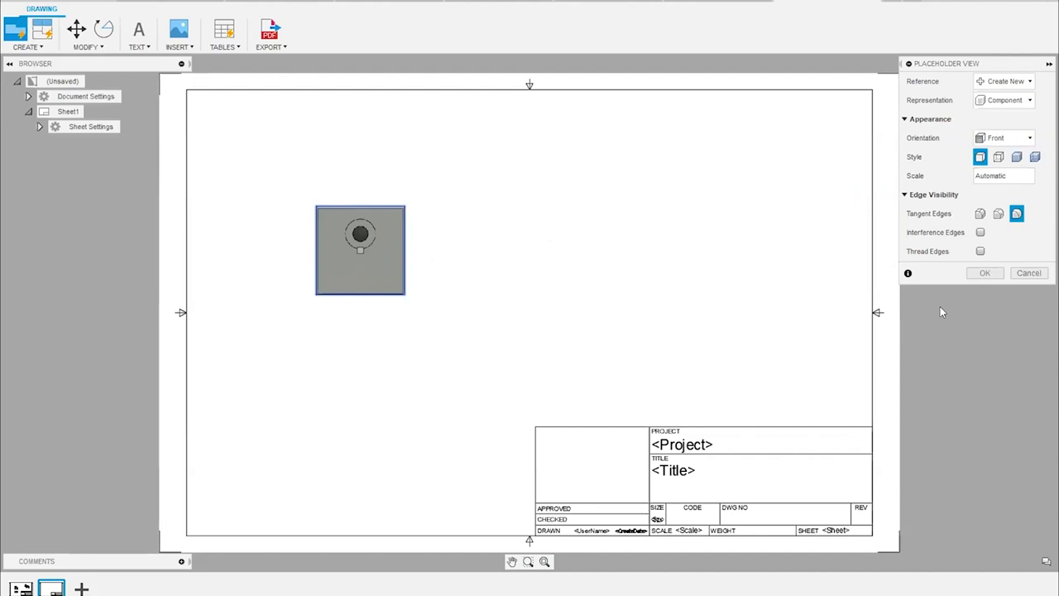
click(982, 274)
Project two views from the component placeholder: one directly below it and an isometric near the sheet's upper edge
click(43, 29)
click(398, 222)
click(389, 398)
click(633, 150)
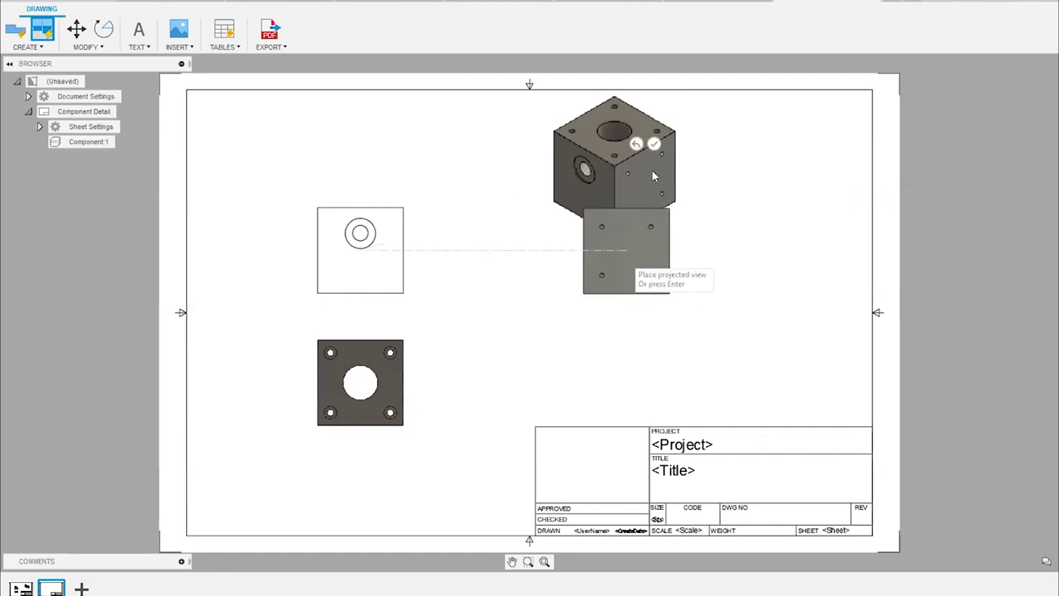
click(654, 145)
Add a parts list table directly above the title block
click(224, 29)
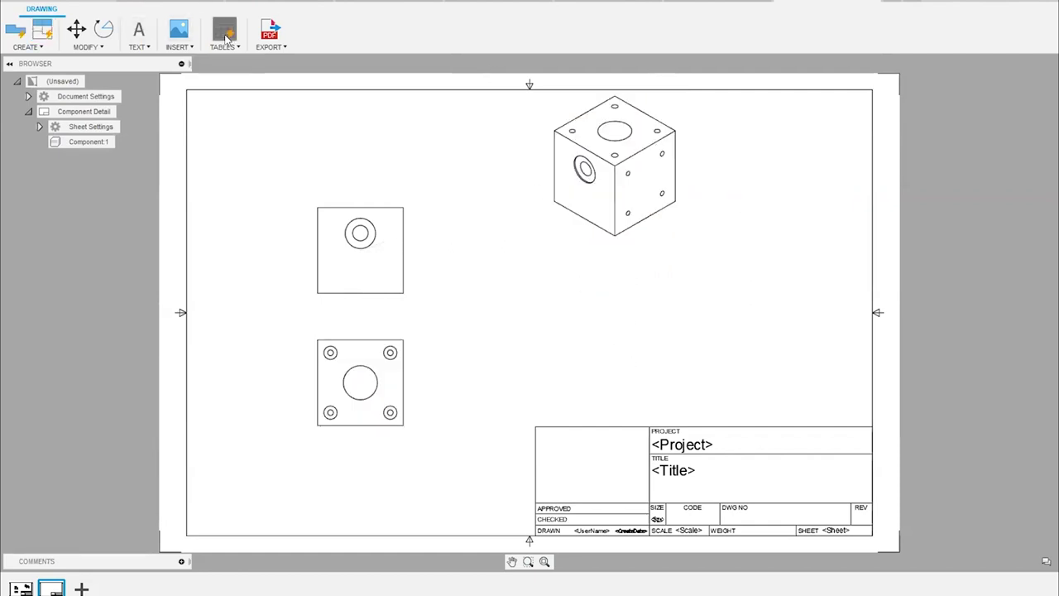
click(874, 428)
Try to fill in the approver's name in the title block's Approved attribute and finish the properties edit
double_click(581, 517)
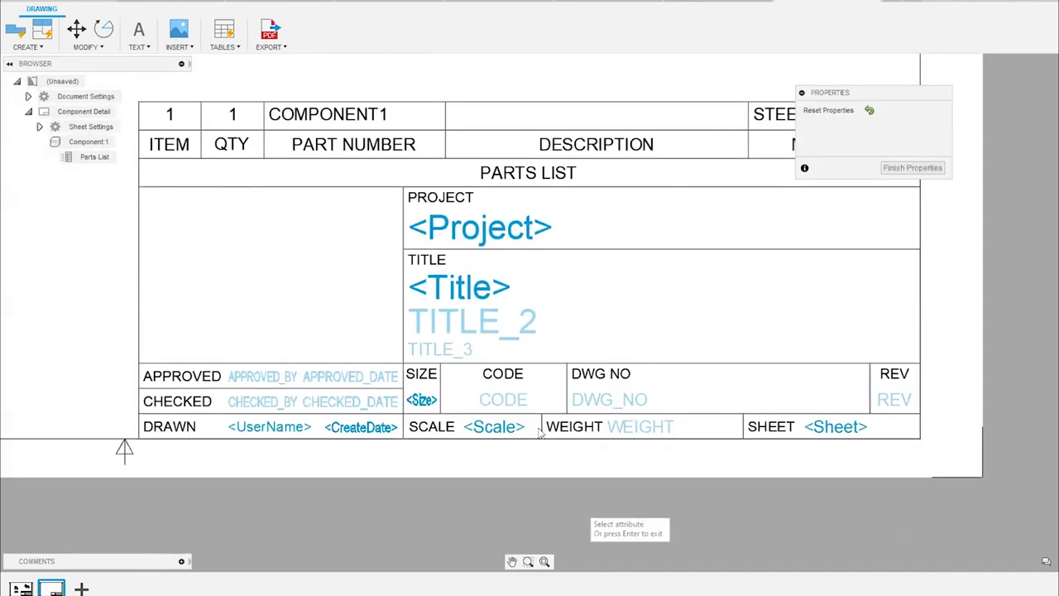
click(279, 376)
text(Brian M)
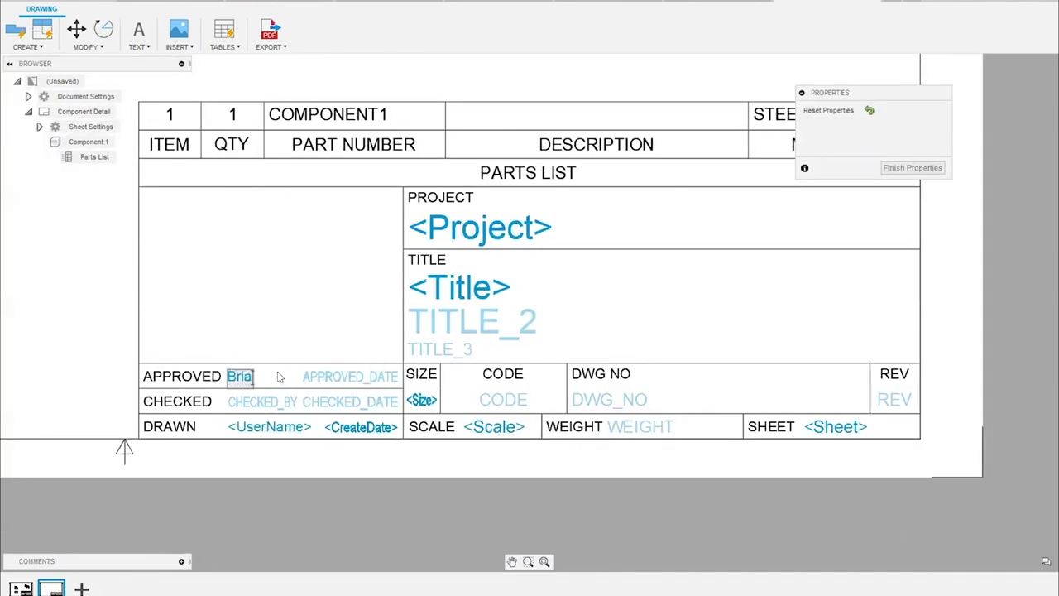
click(936, 170)
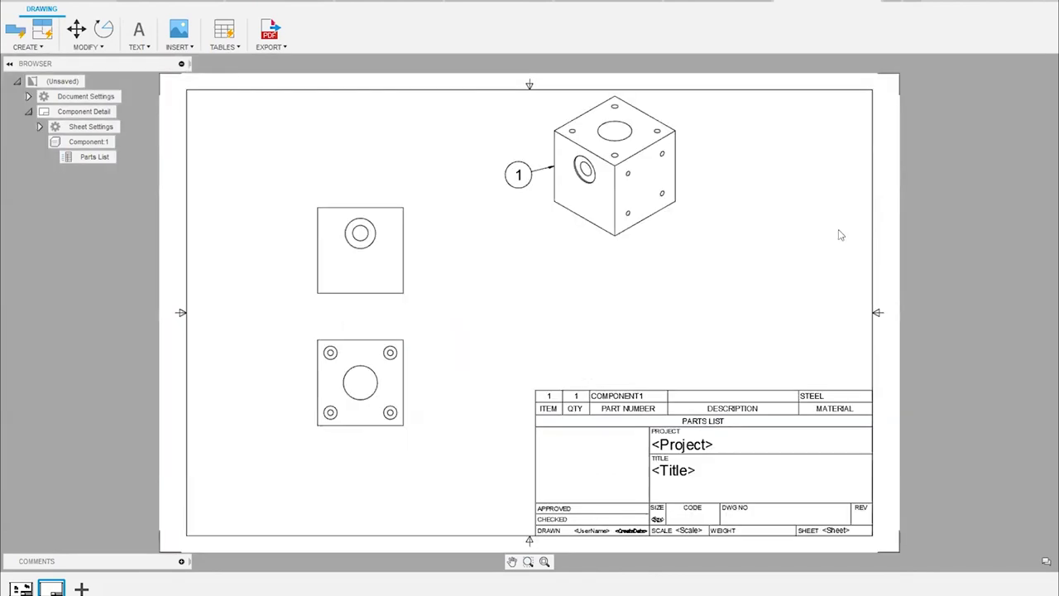
Save the drawing template as Template D in the Webinar 62 What's New Fusion 360 April 2021 folder
middle_drag(649, 364, 659, 326)
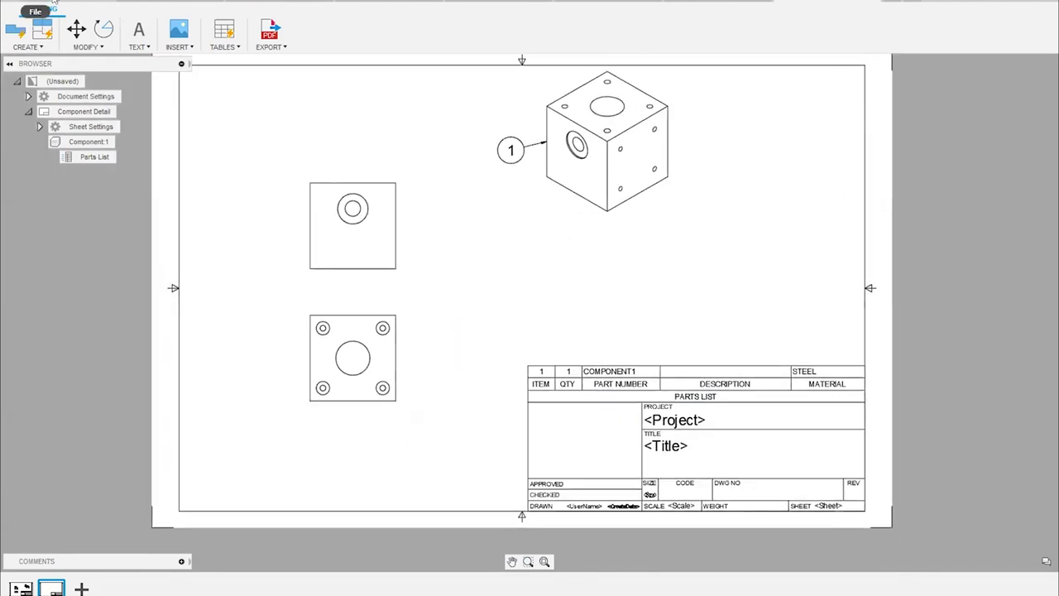
click(60, 2)
text(Template D)
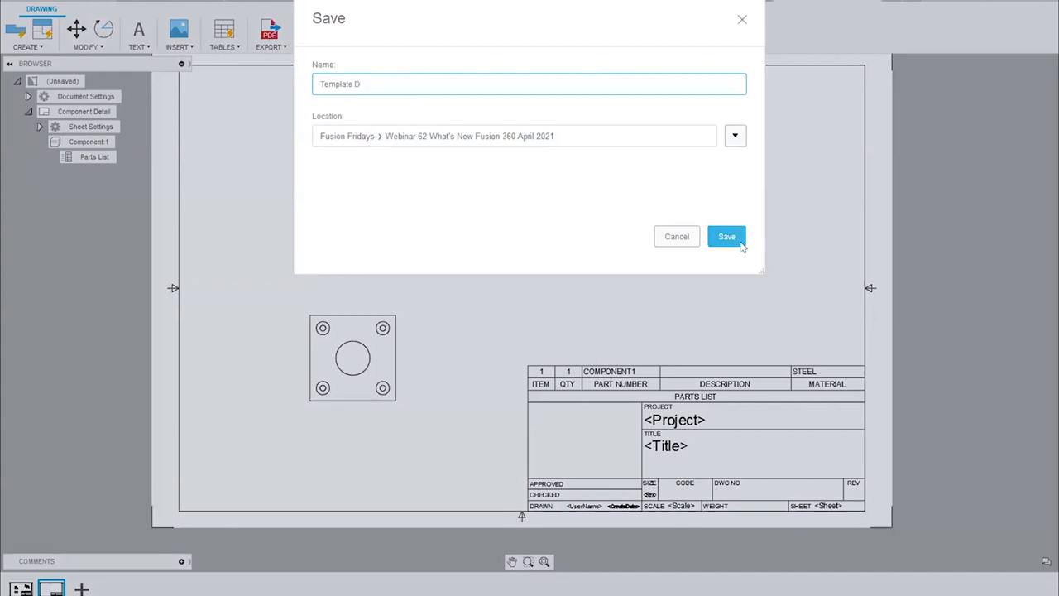
click(726, 237)
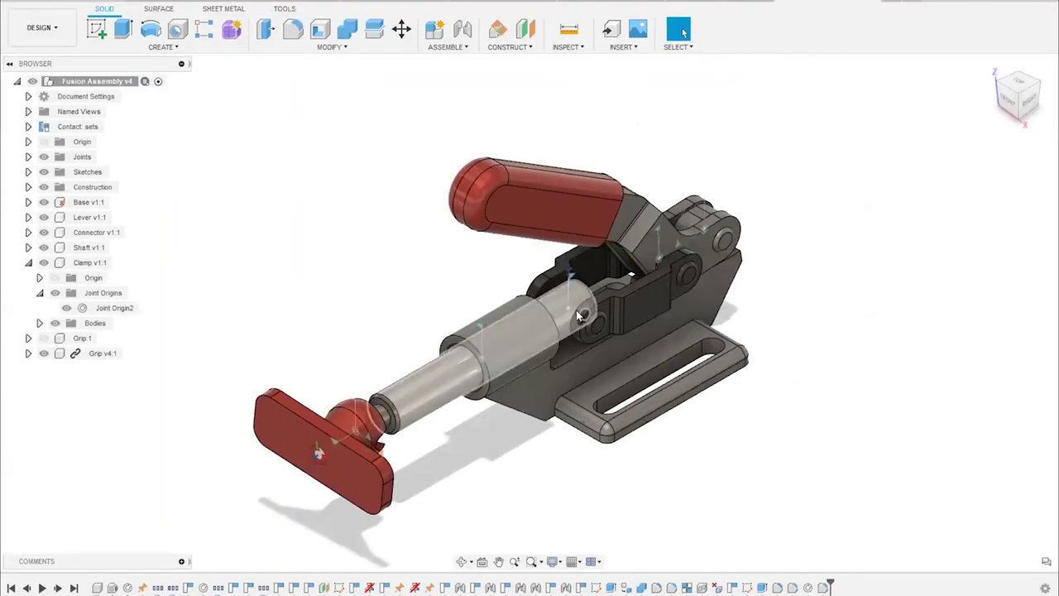
Start a new drawing from the Fusion Assembly clamp design
click(60, 31)
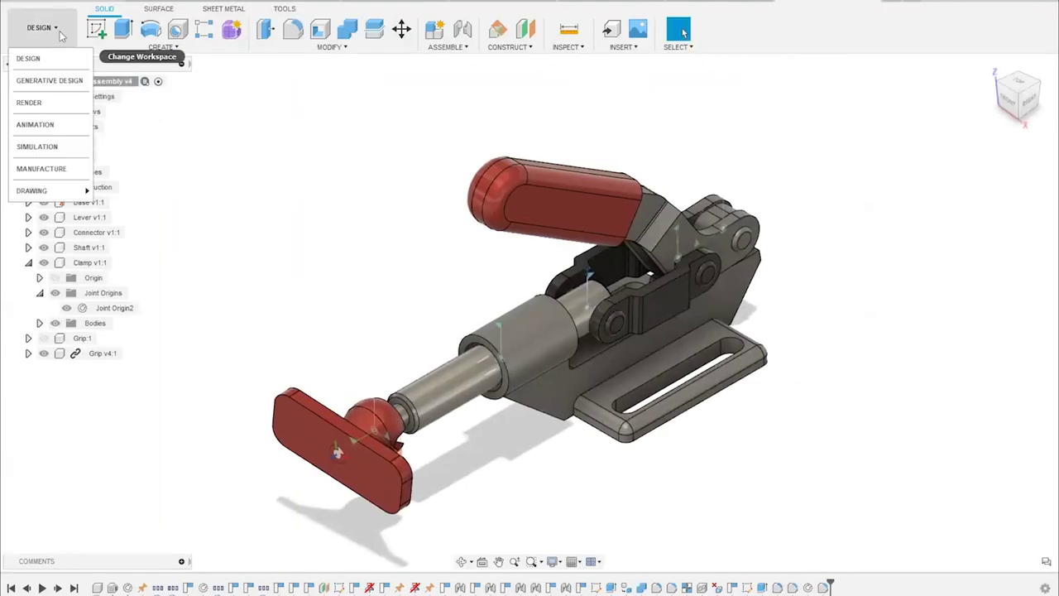
click(15, 1)
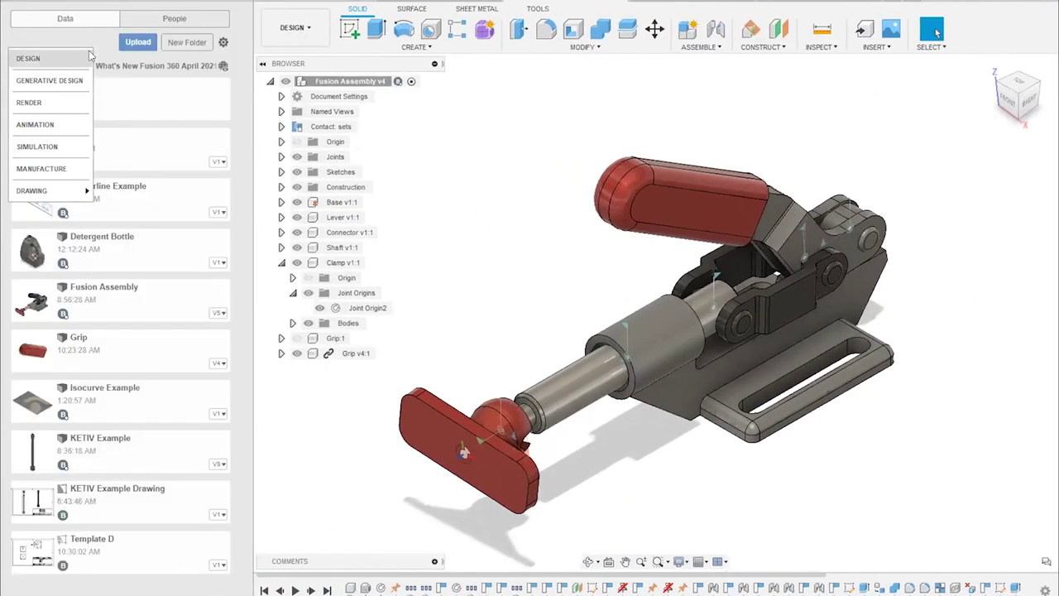
click(256, 4)
click(39, 27)
mouse_move(50, 190)
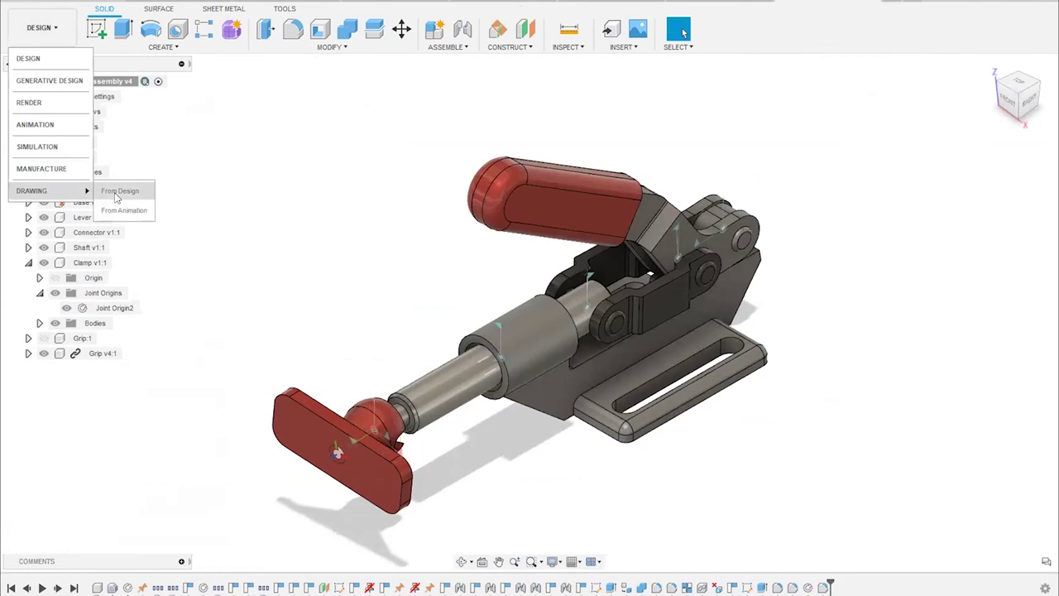
click(118, 190)
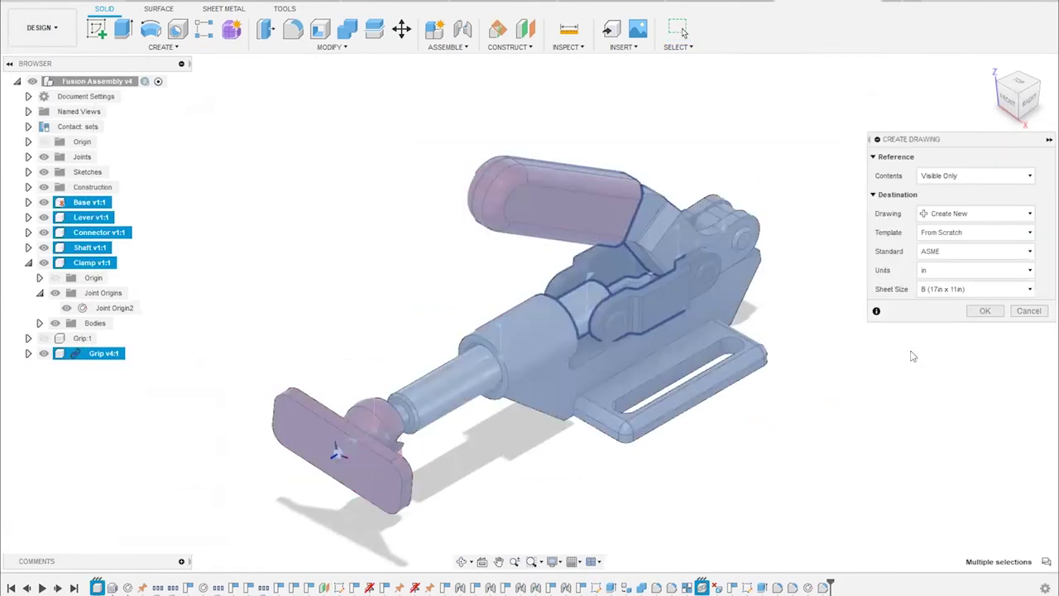
Create the drawing from Template D with the All Level sheet structure and sheets for external components
click(981, 232)
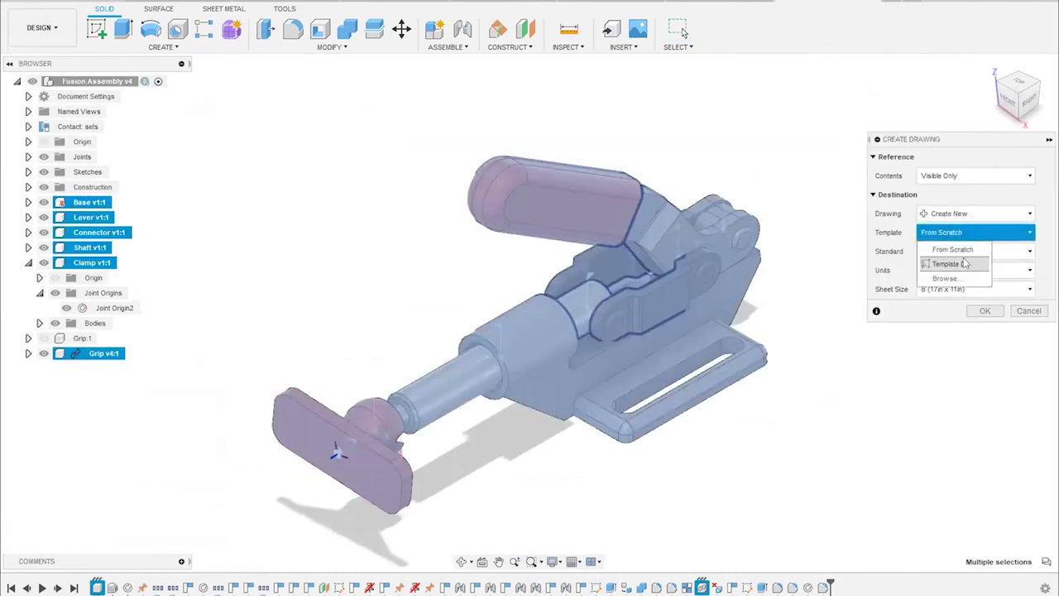
click(957, 266)
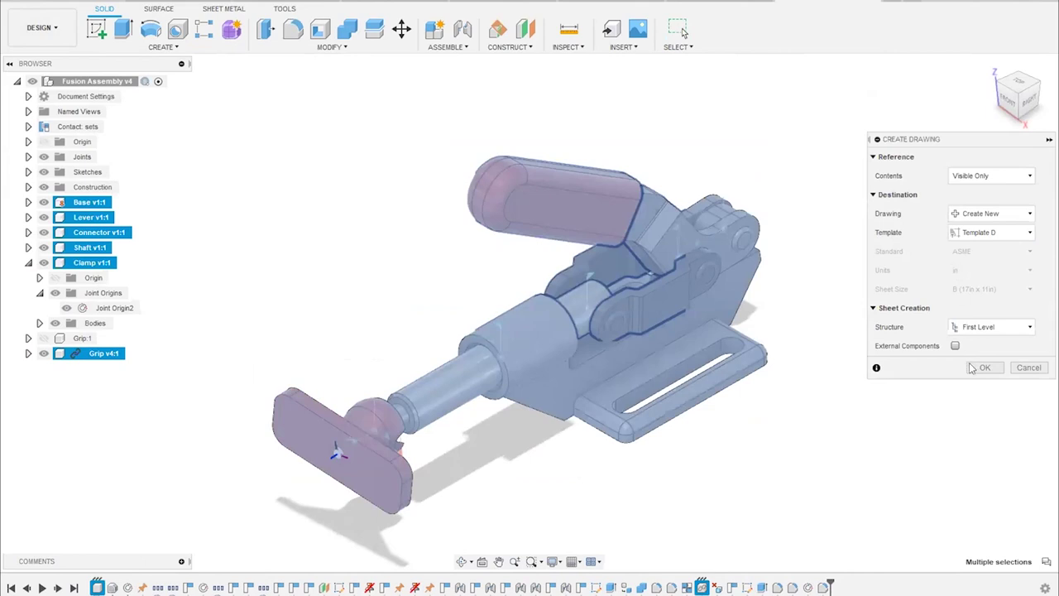
click(969, 331)
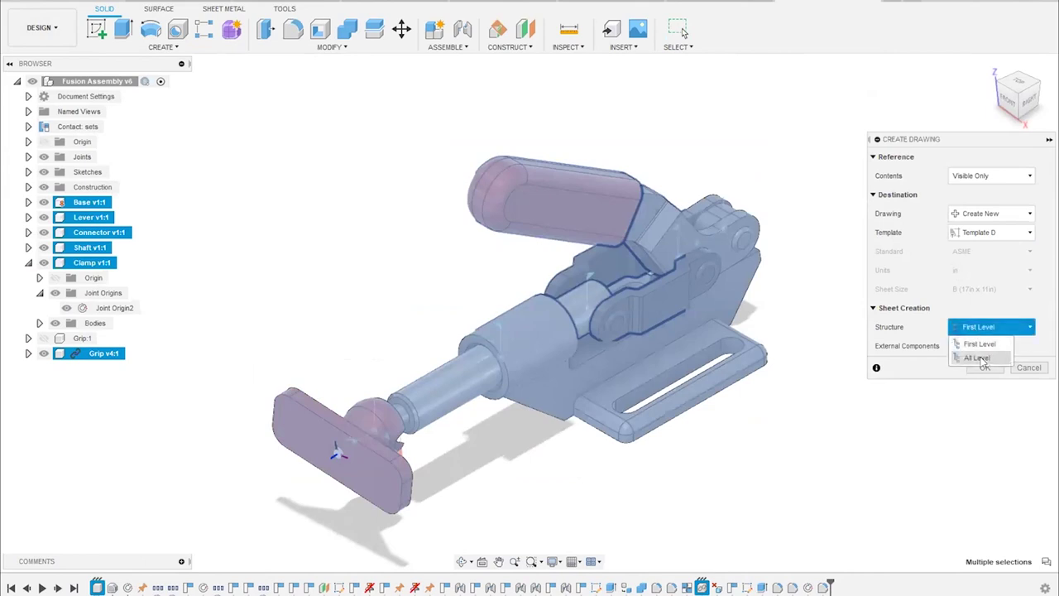
click(978, 358)
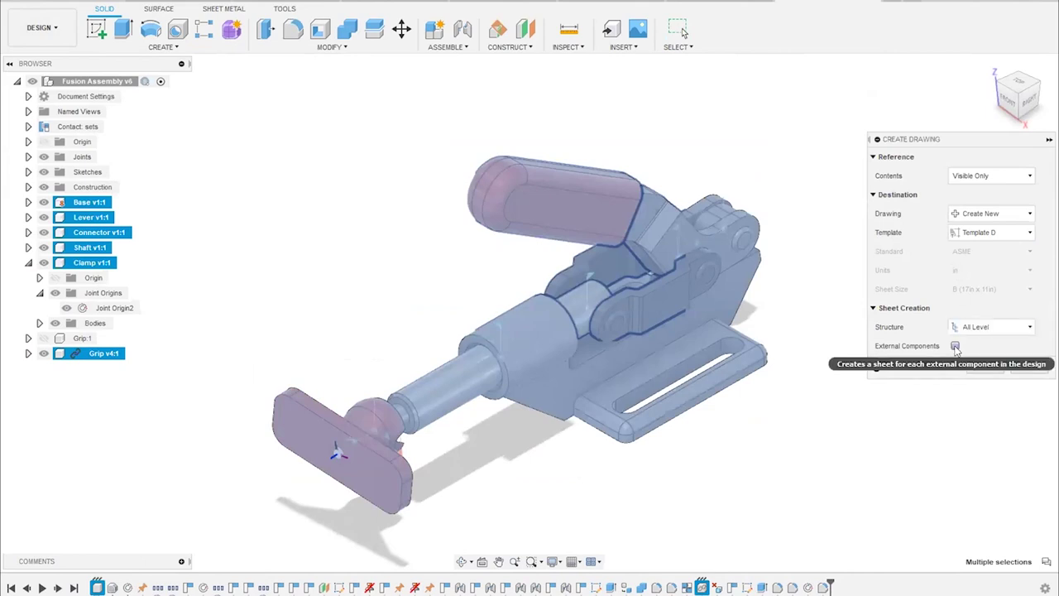
click(955, 347)
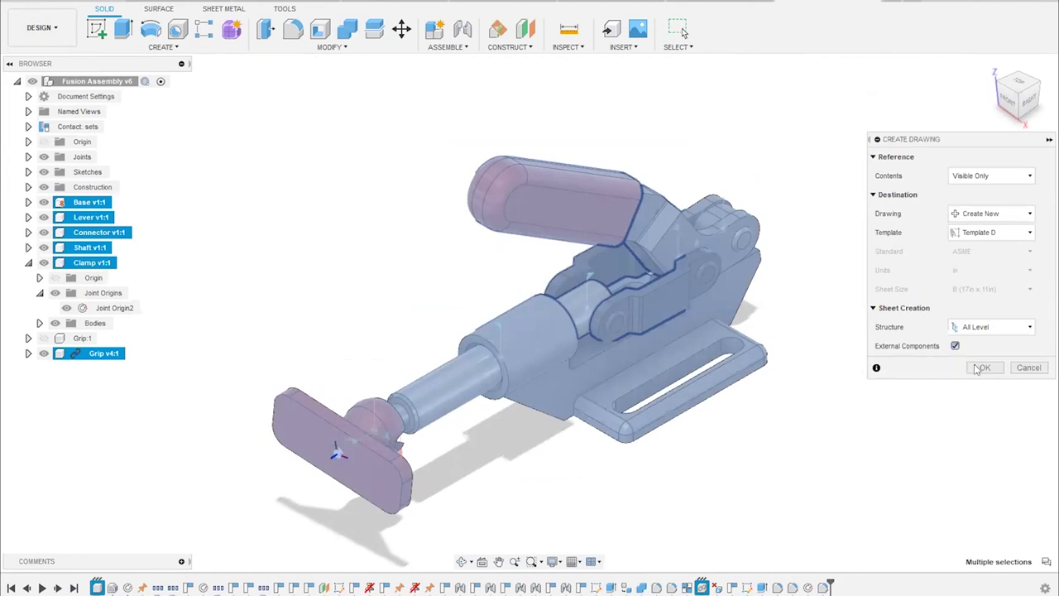
click(982, 367)
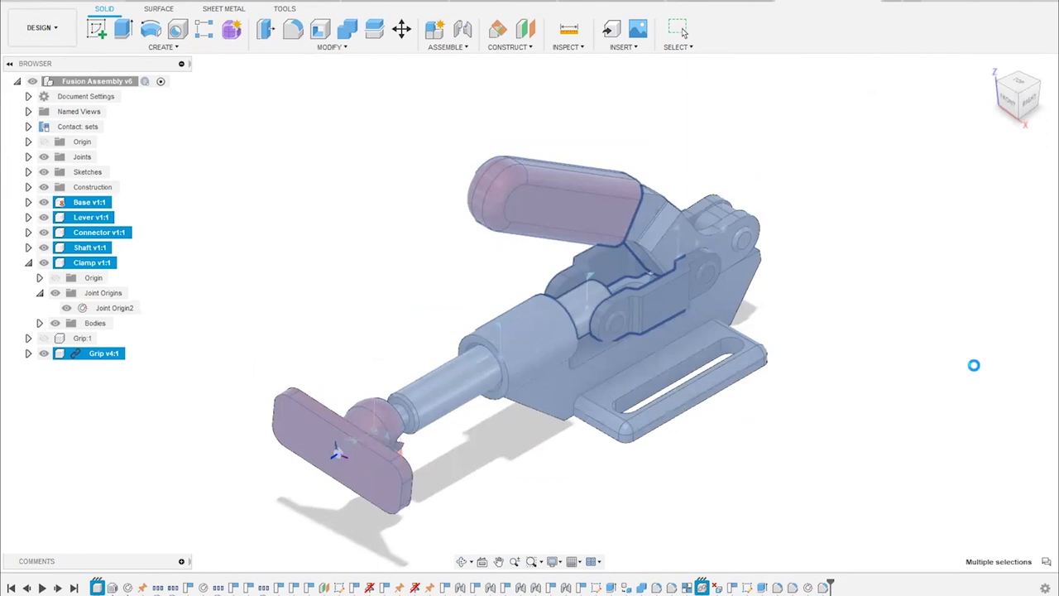
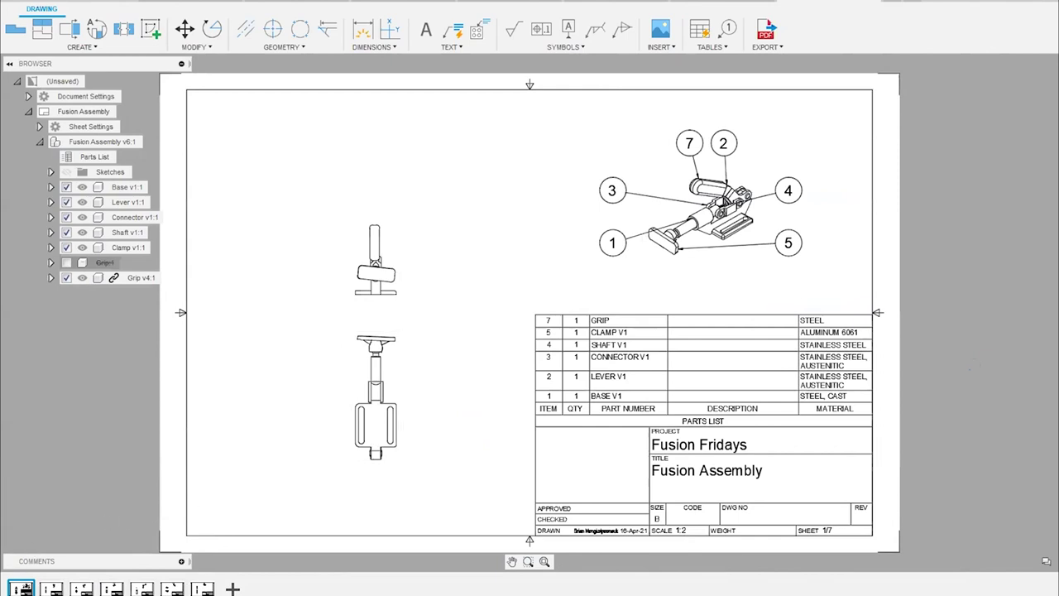
Examine the views, balloons and parts lists on the generated component sheets and return to the assembly sheet
mouse_move(51, 587)
click(51, 588)
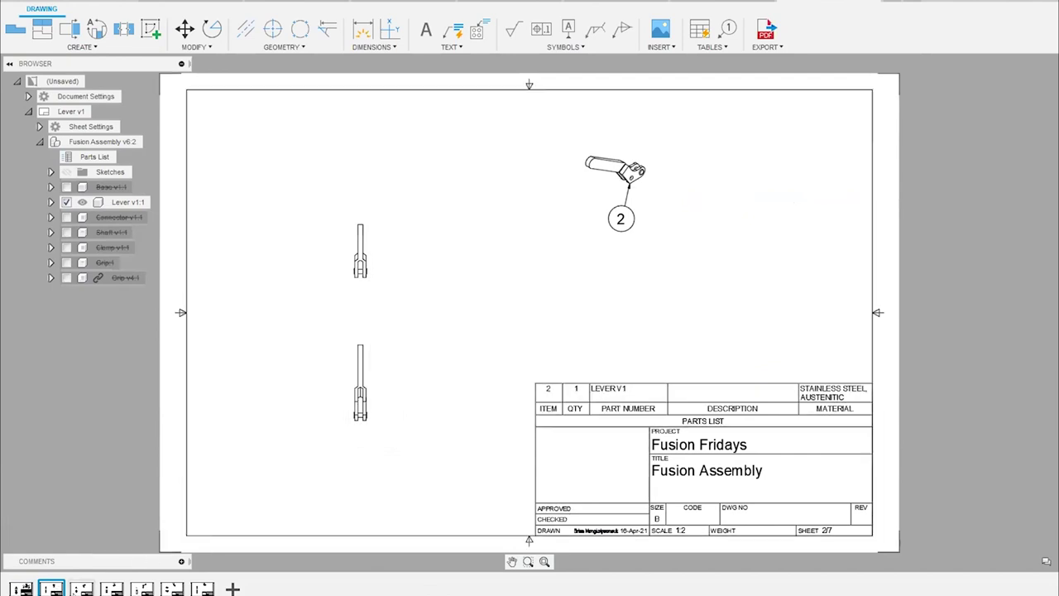
click(82, 588)
click(112, 588)
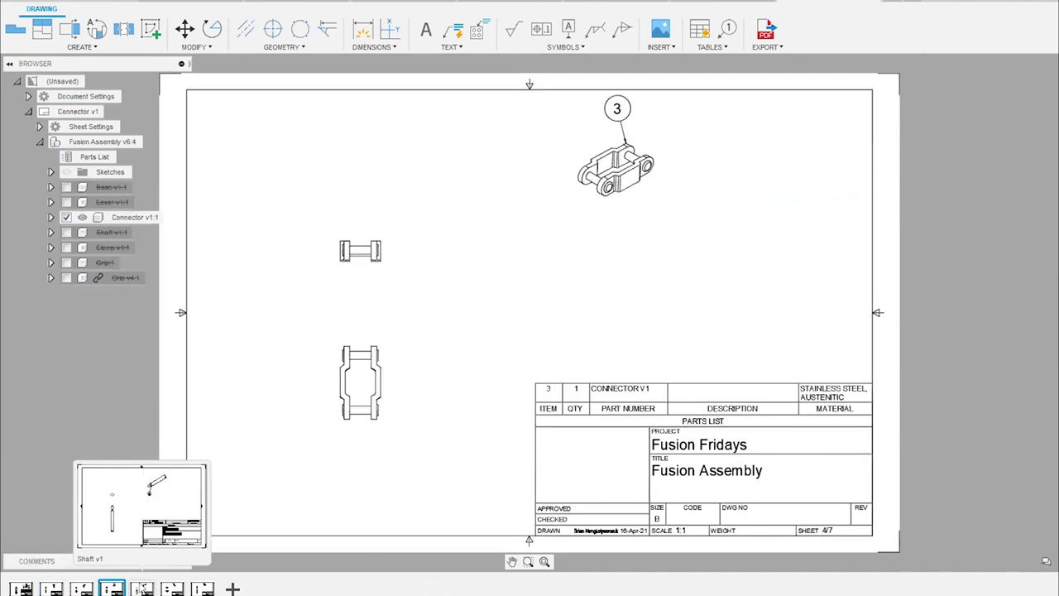
click(143, 588)
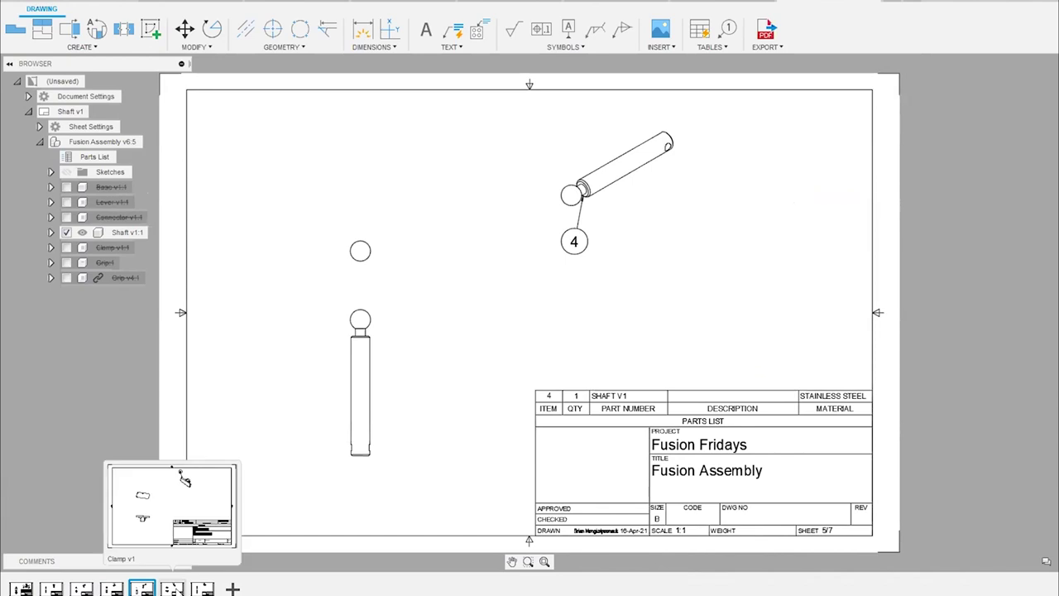
click(172, 588)
click(202, 588)
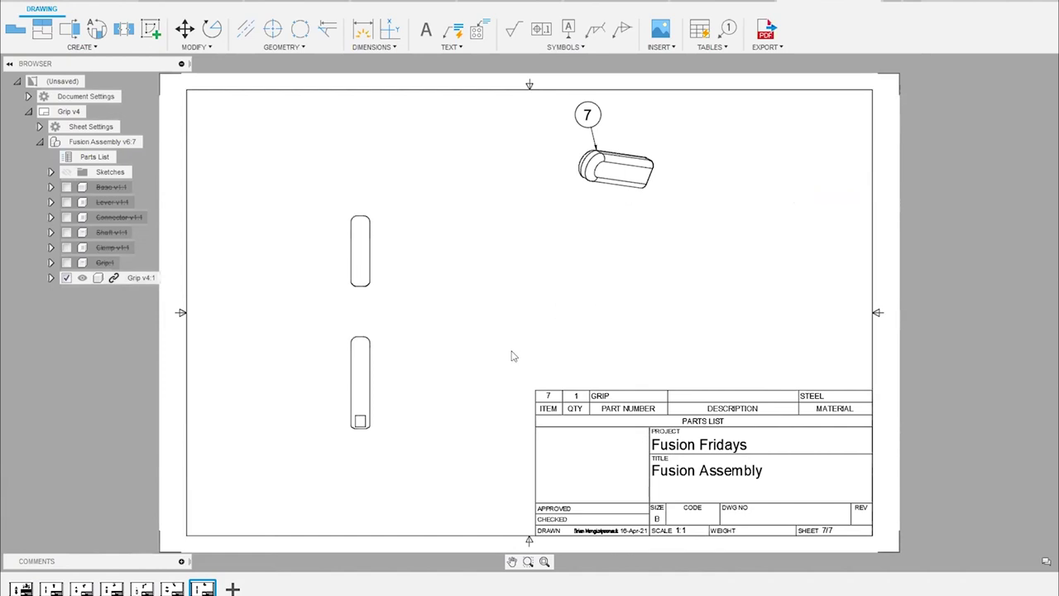
click(648, 172)
click(449, 327)
click(21, 588)
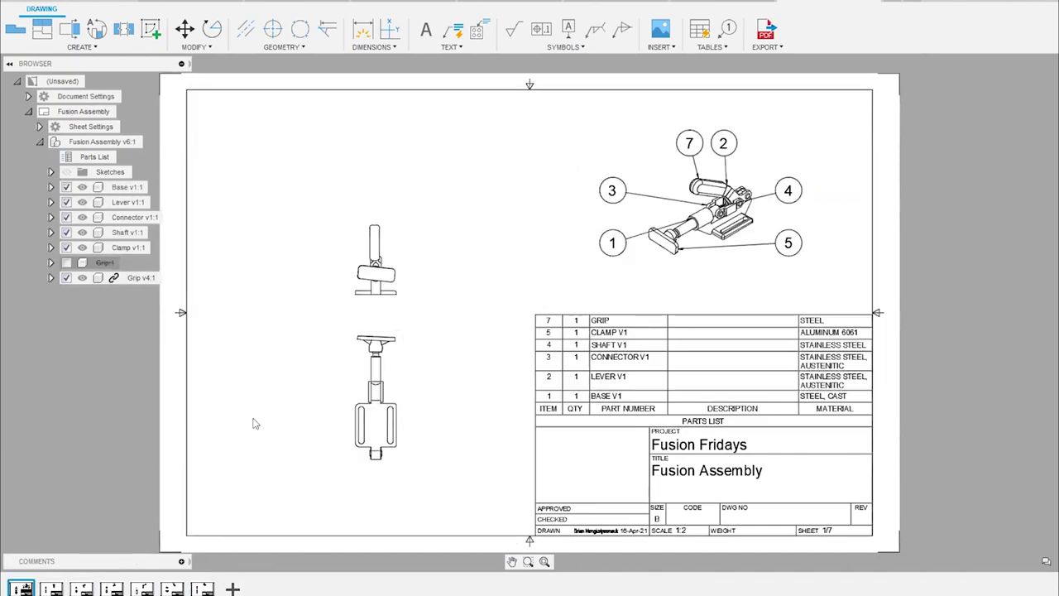
click(13, 30)
mouse_move(28, 586)
mouse_move(293, 595)
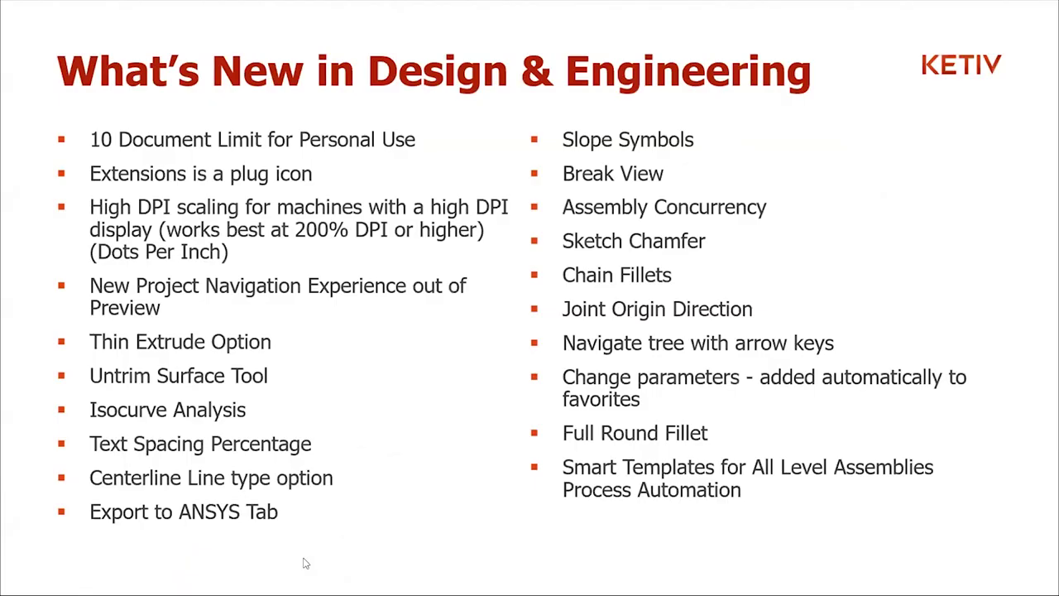
click(303, 562)
click(302, 562)
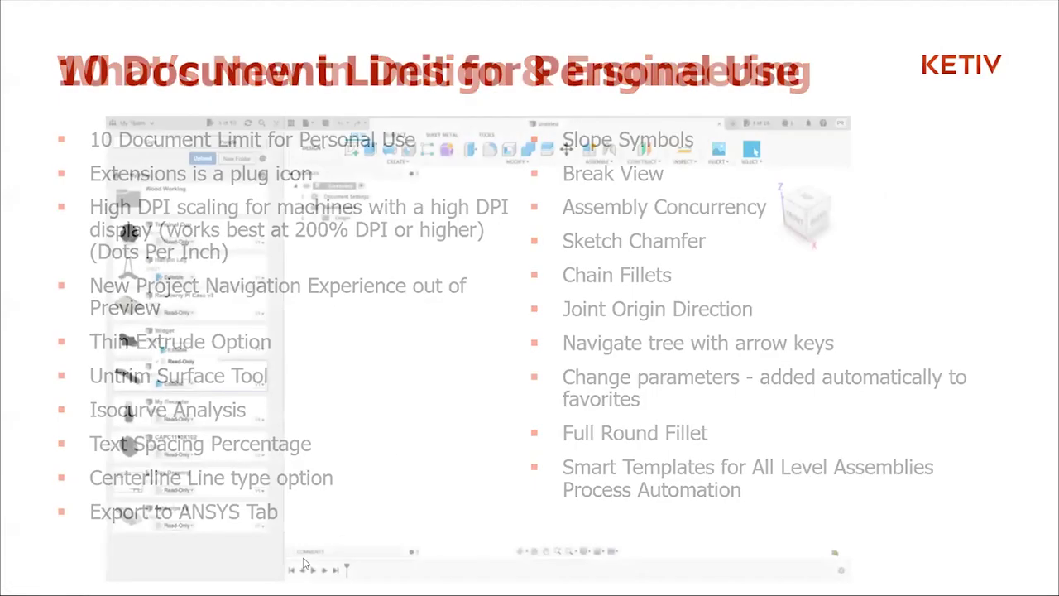
click(302, 562)
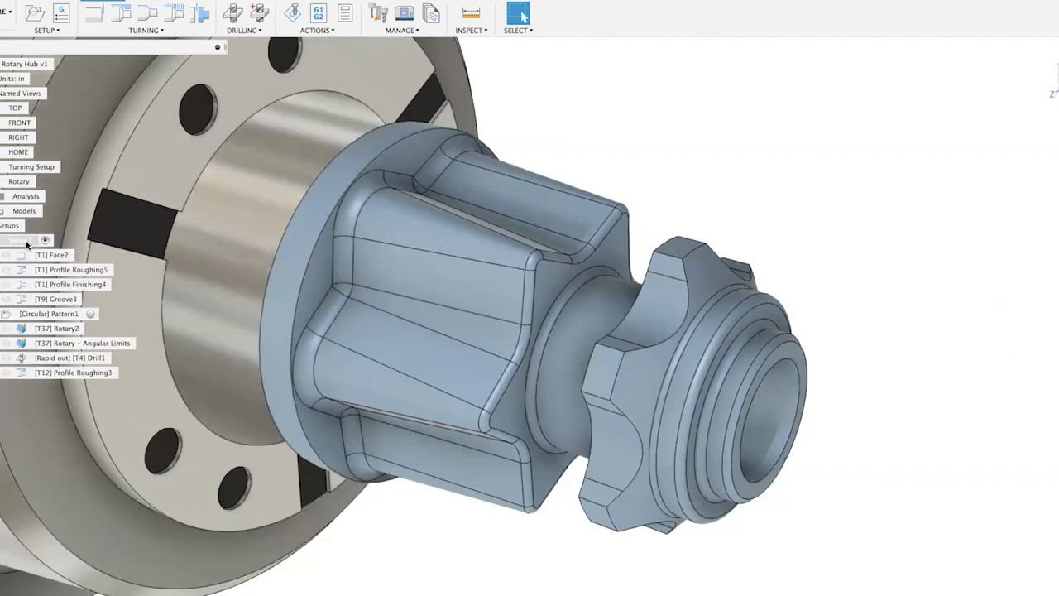
Simulate all toolpaths of Setup1 on the rotary hub and play the simulation
right_click(26, 240)
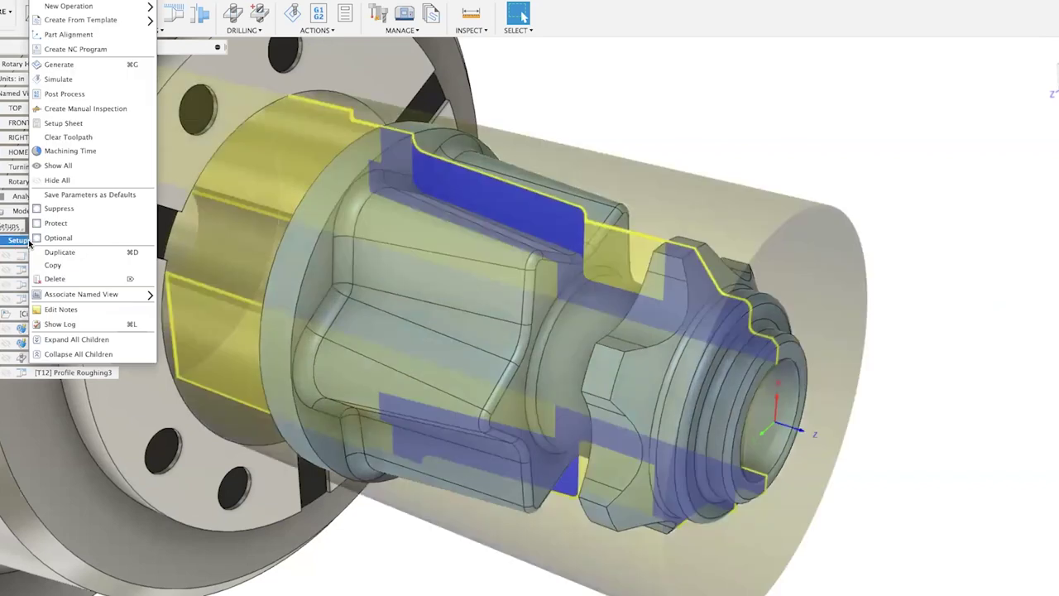
key(Return)
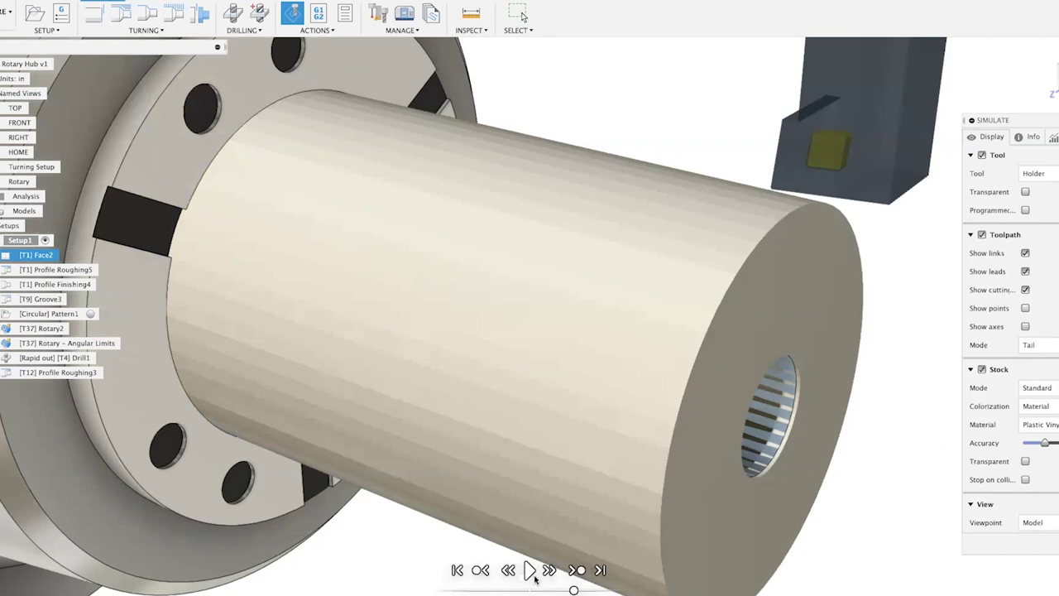
key(space)
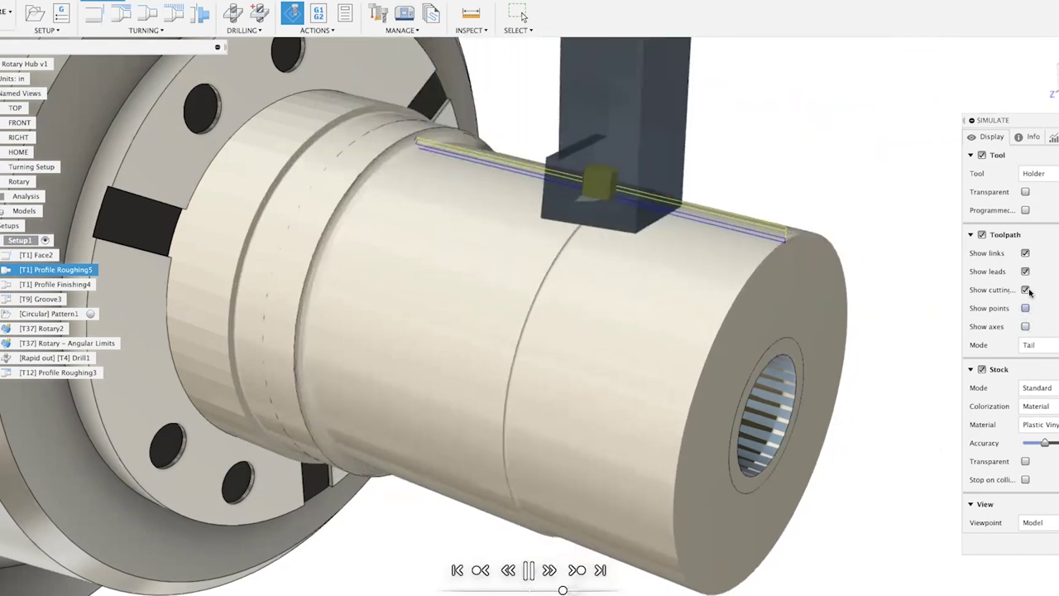
Switch the toolpath links and leads off, on again, and finally off while the profile roughing simulation runs
click(1024, 252)
click(1025, 270)
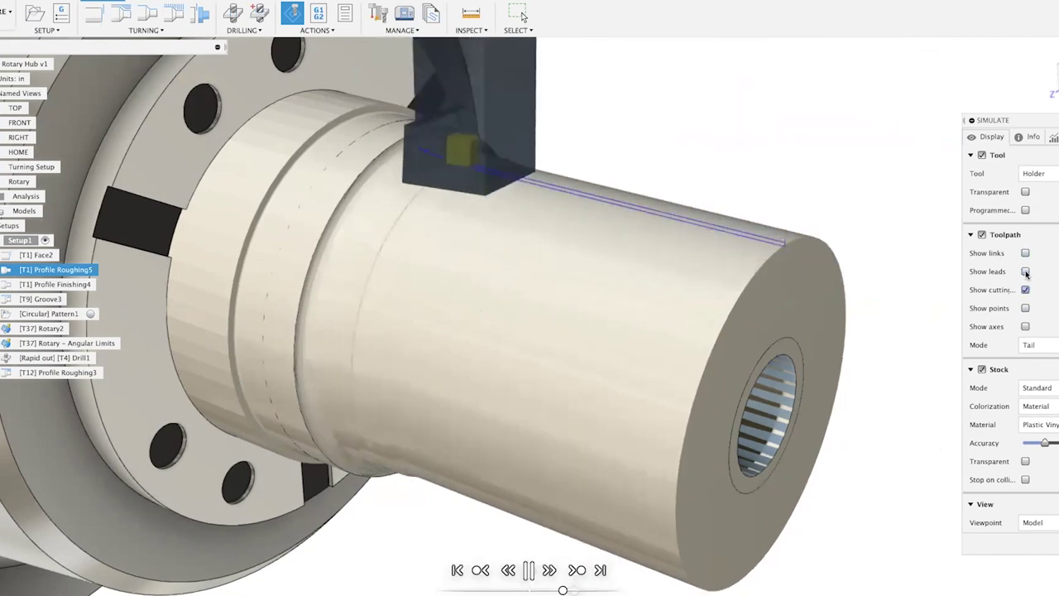
click(1024, 252)
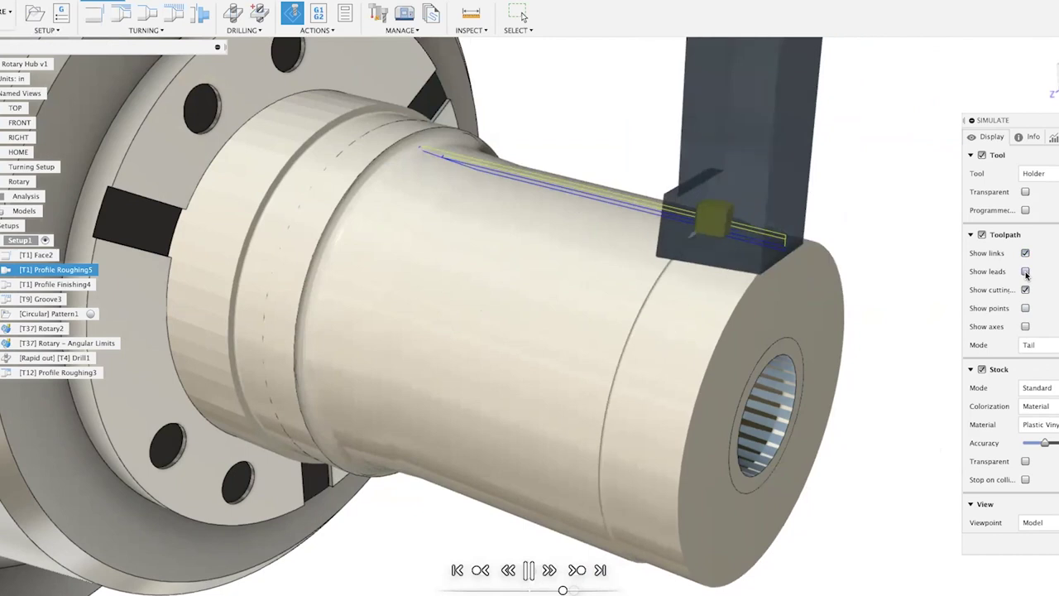
click(1024, 272)
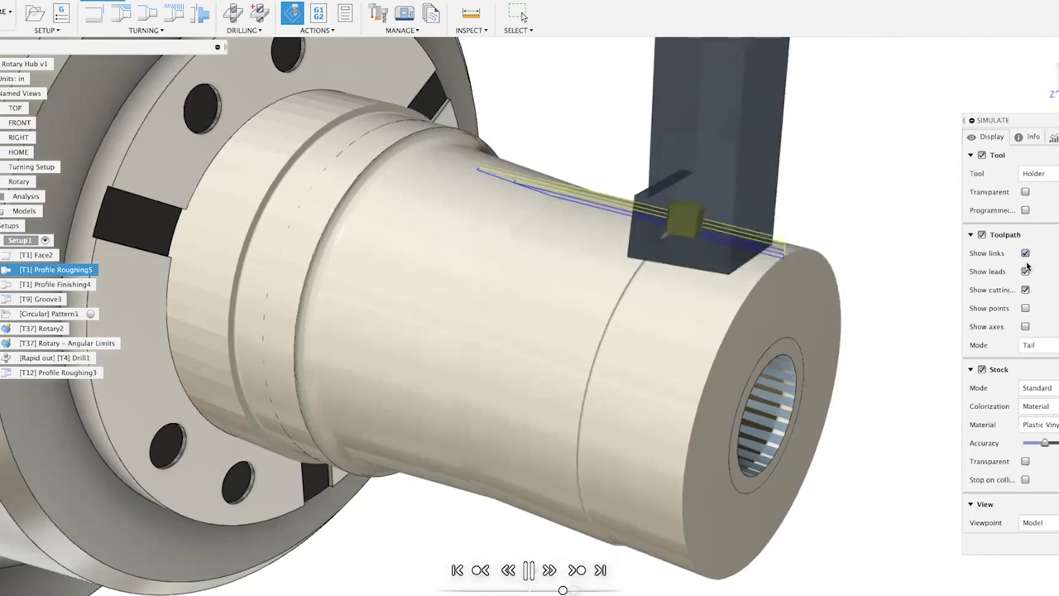
click(1025, 252)
click(1025, 271)
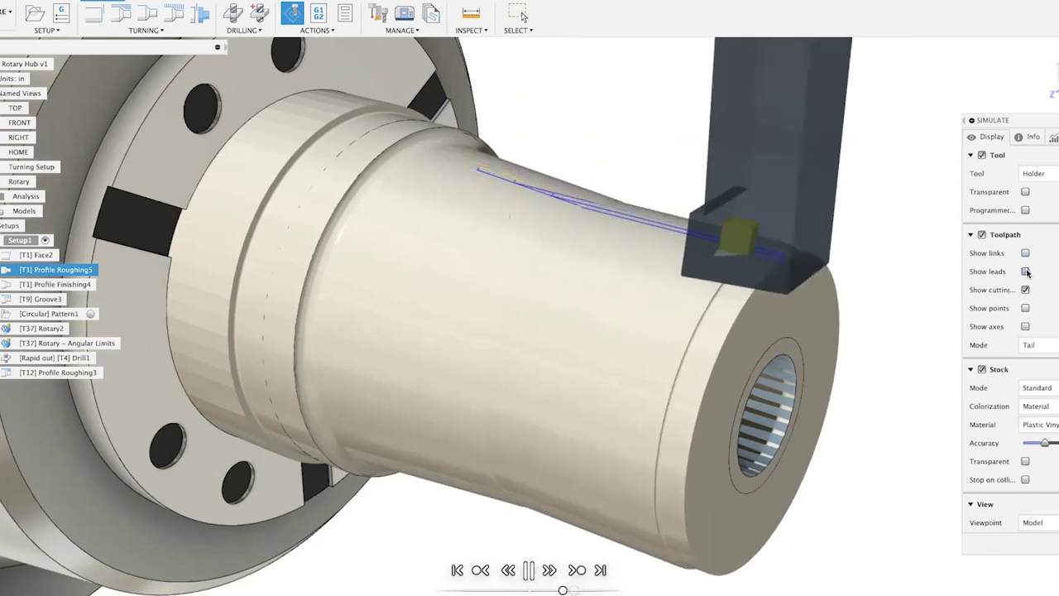
Show the toolpath leads and links again, let the simulation run on and pause it
click(1025, 271)
click(1025, 253)
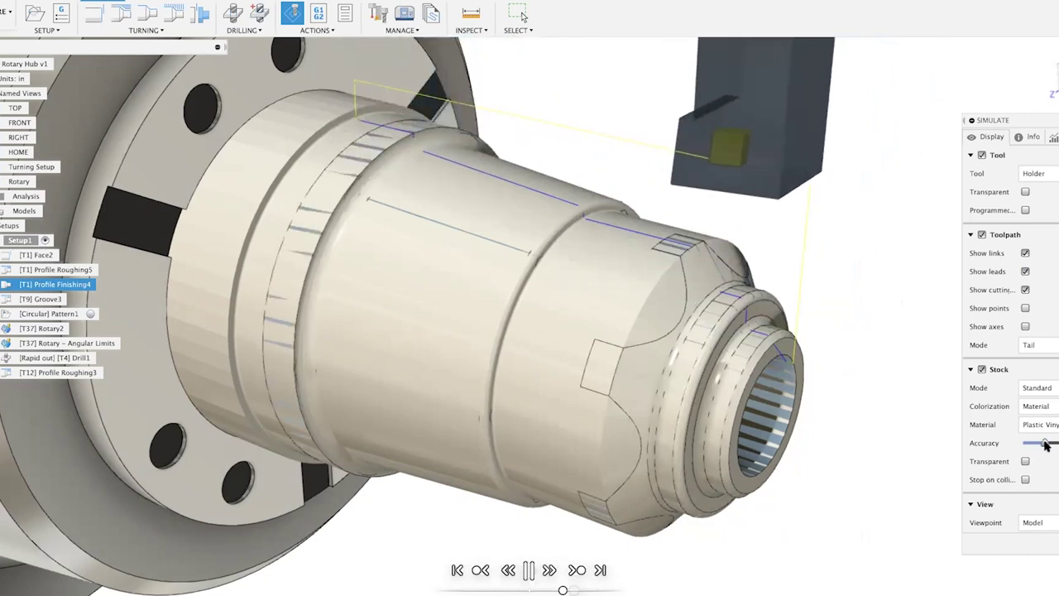
click(529, 570)
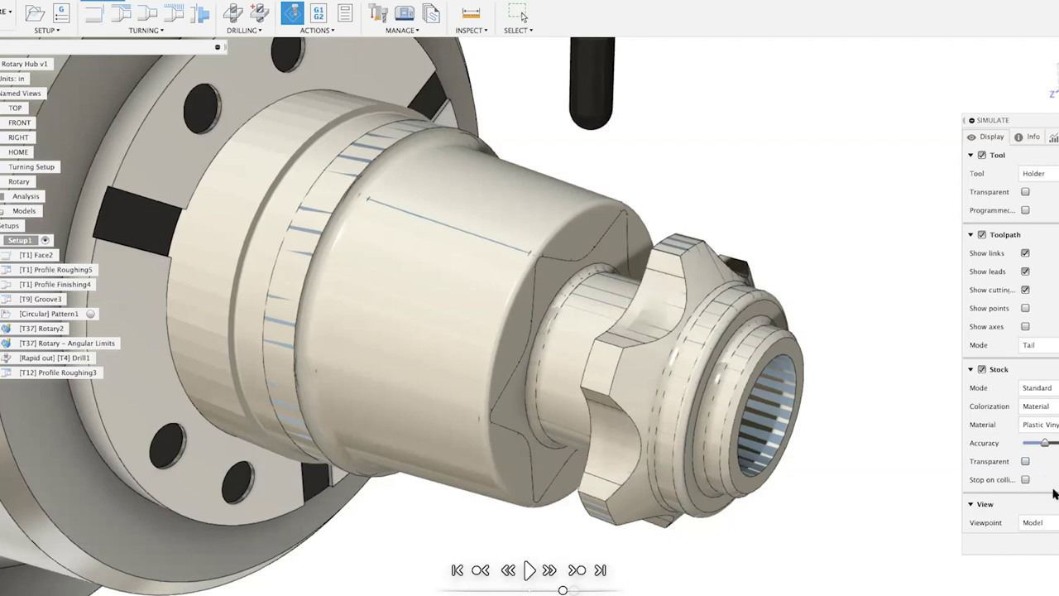
Simulate the Rotary – Angular Limits operation and switch the viewpoint to Tool while it plays
click(64, 340)
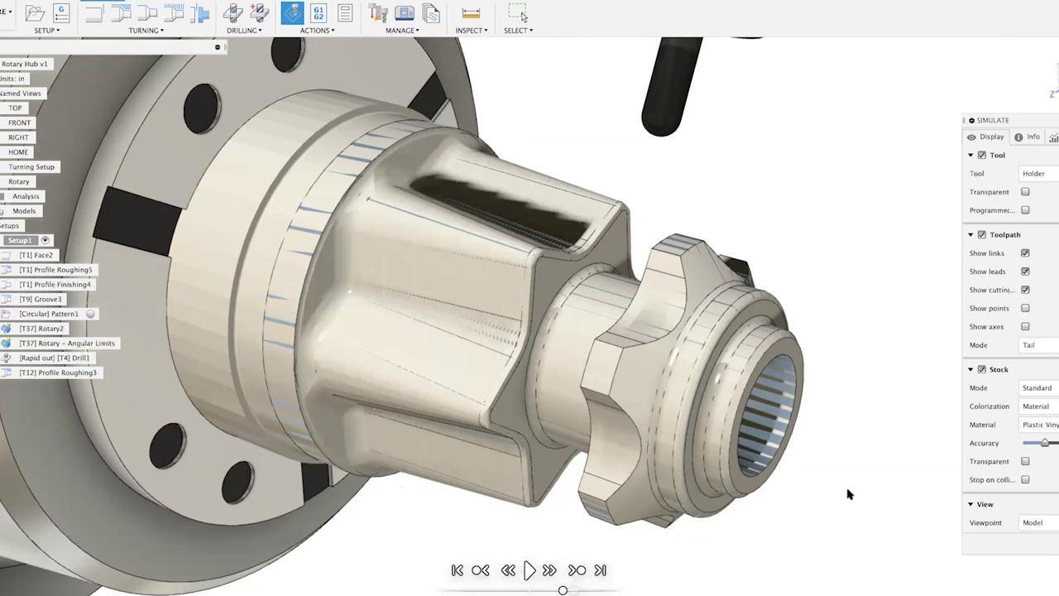
click(529, 570)
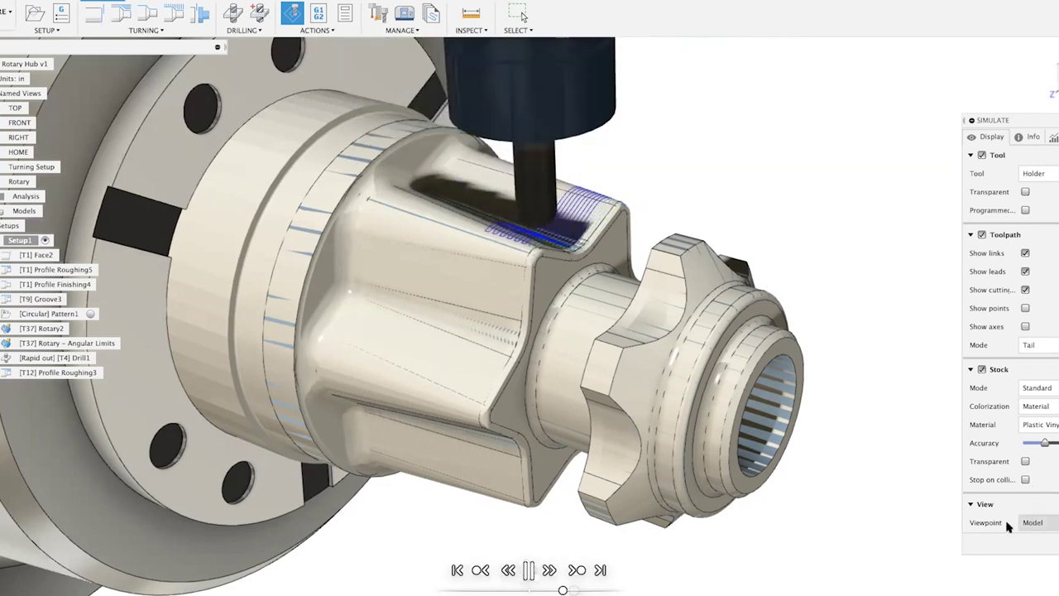
click(1033, 522)
click(1033, 541)
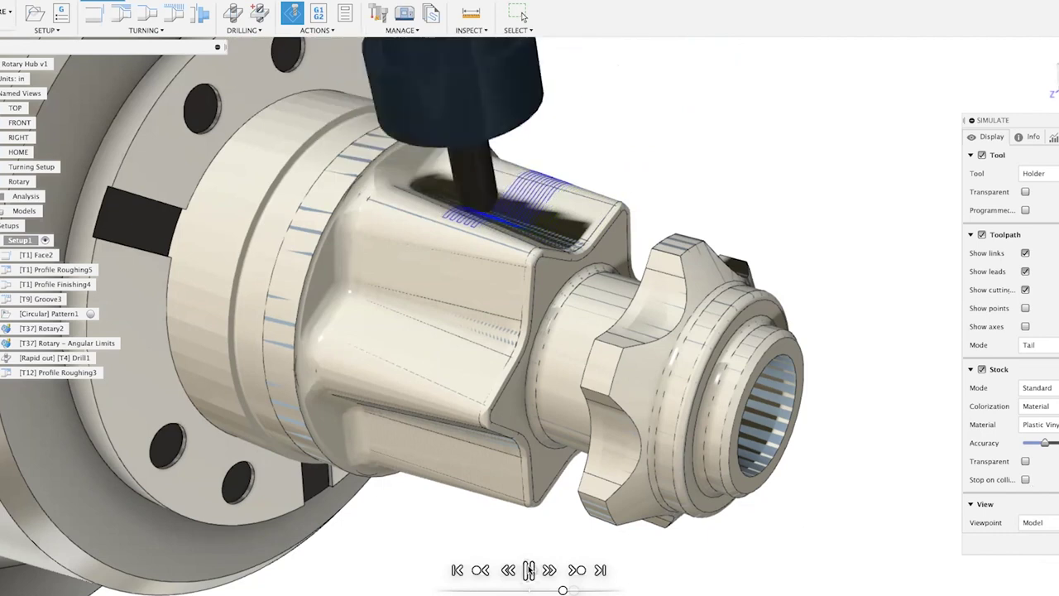
key(space)
click(1025, 521)
click(1029, 550)
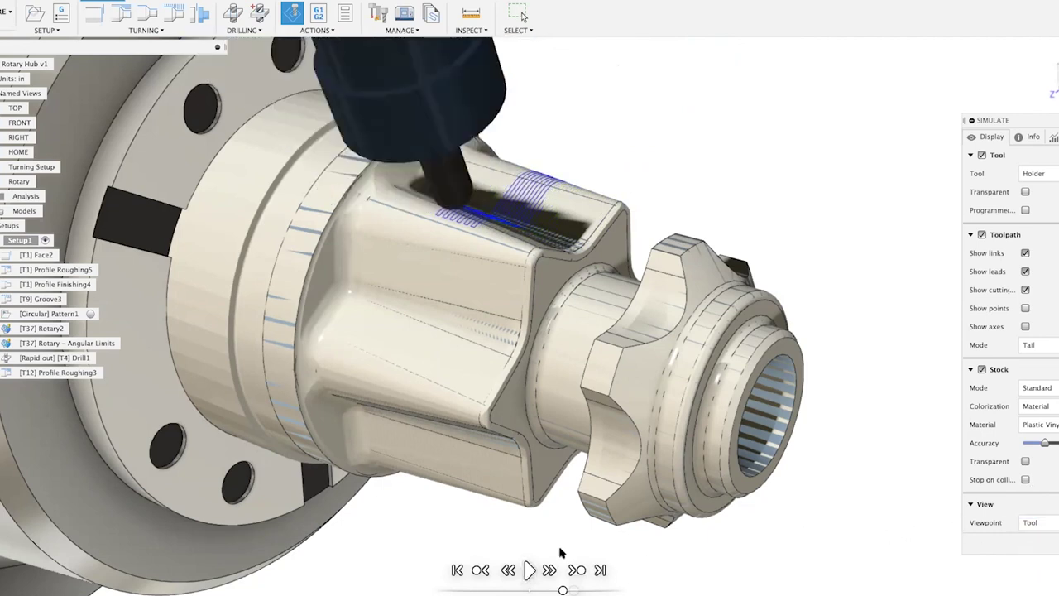
click(529, 570)
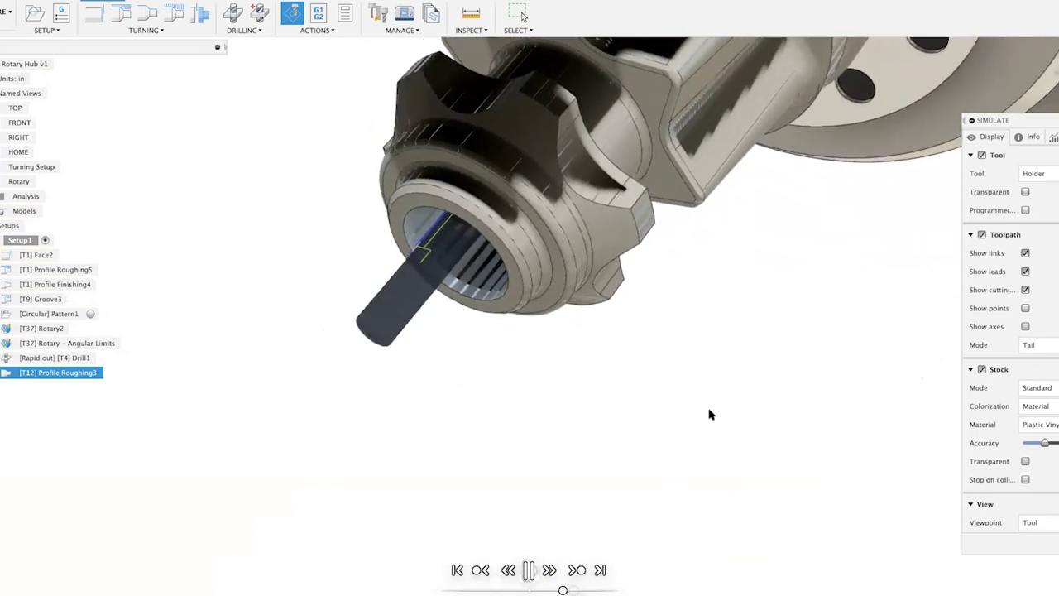
Step the simulation back to the Rotary2 operation, pause it and set the viewpoint to Model
click(480, 571)
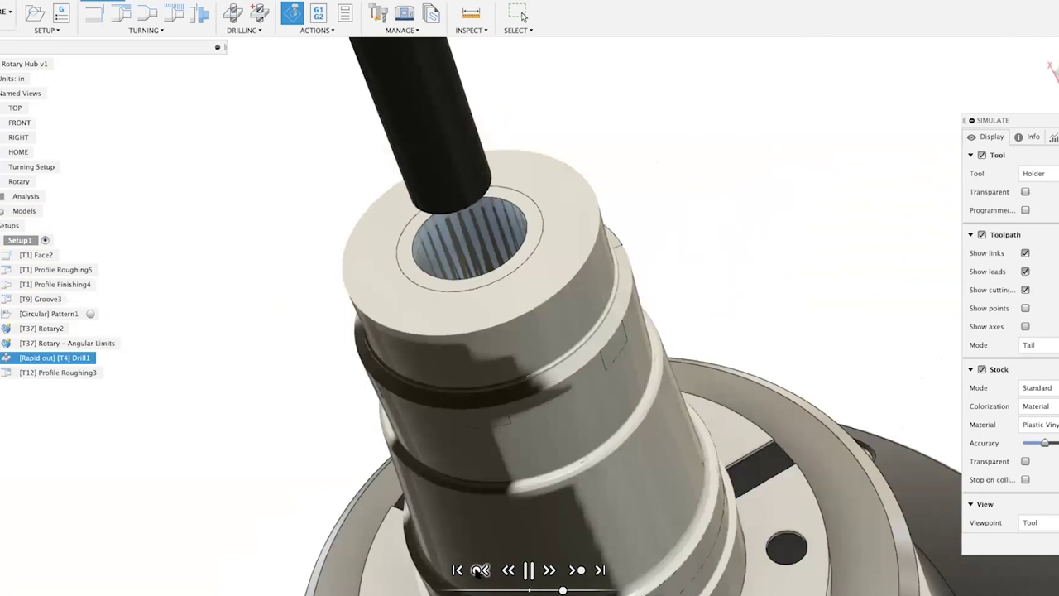
click(480, 570)
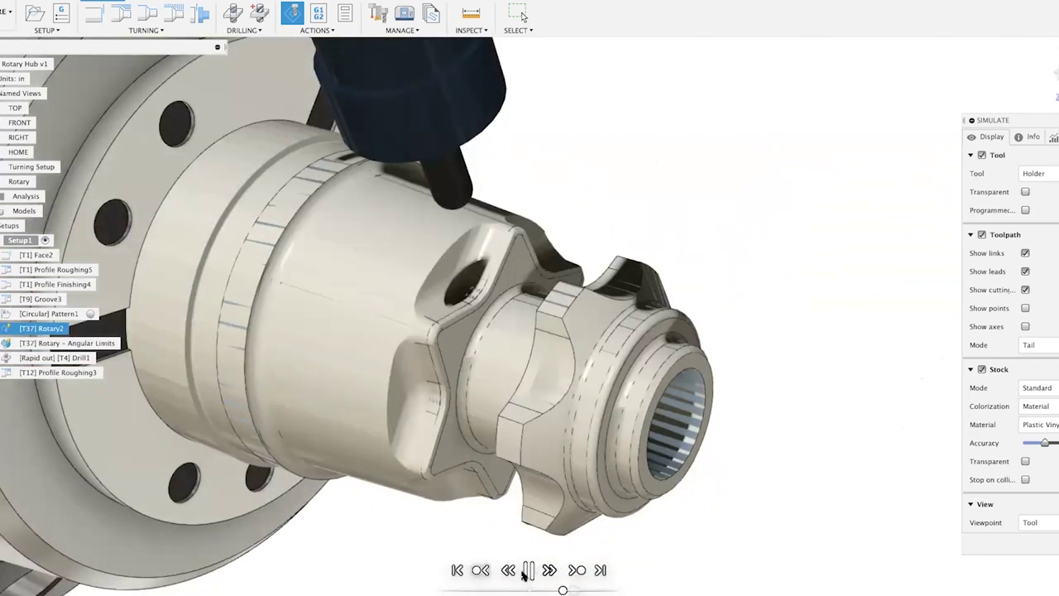
click(526, 571)
click(1034, 522)
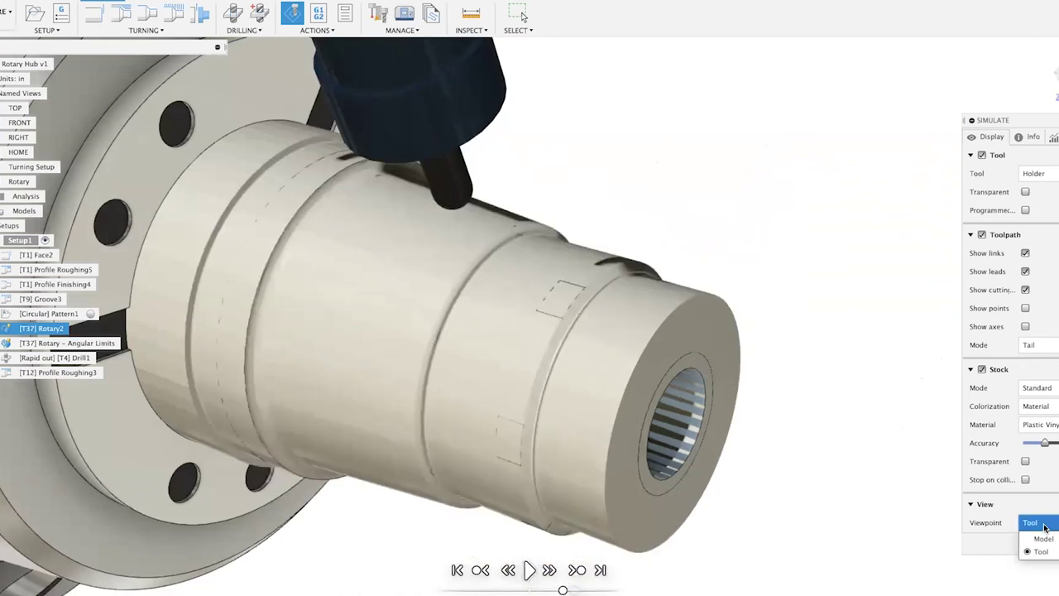
click(1042, 538)
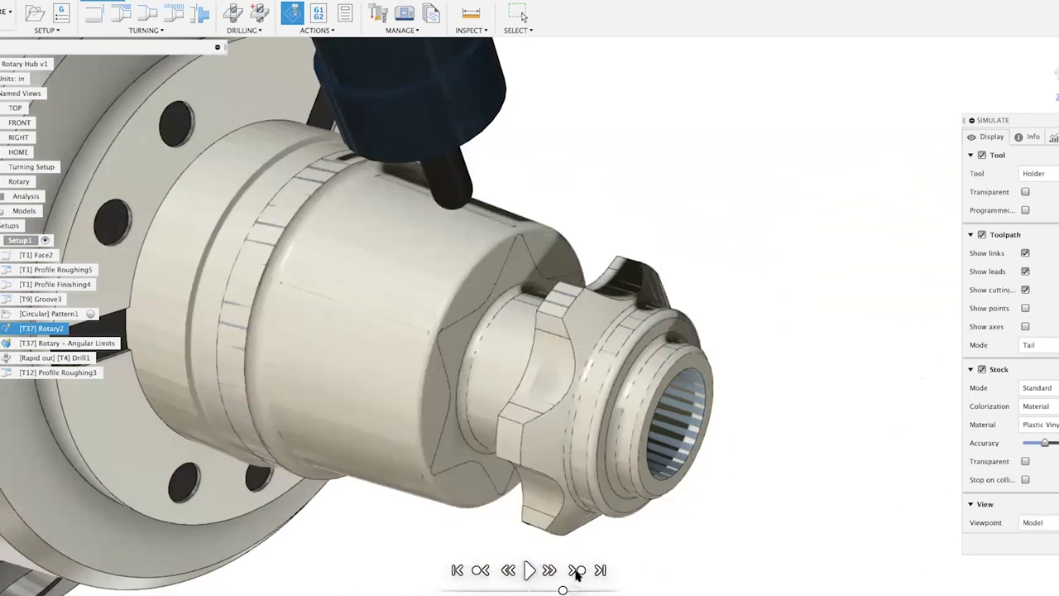
Move the simulation to Profile Roughing3 and display the Section1 analysis to cut the hub and chuck open
click(62, 372)
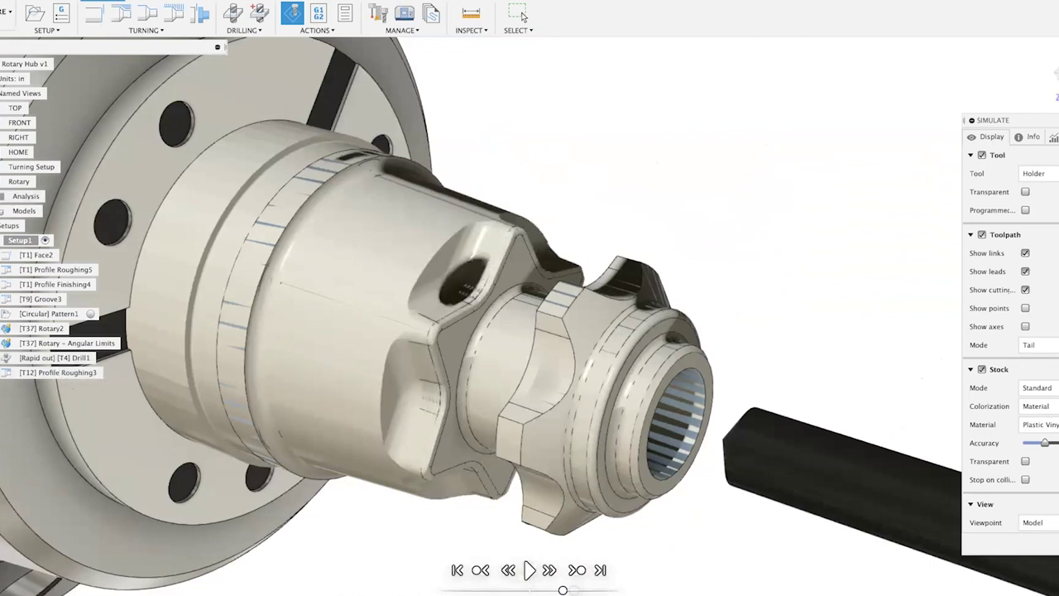
click(7, 196)
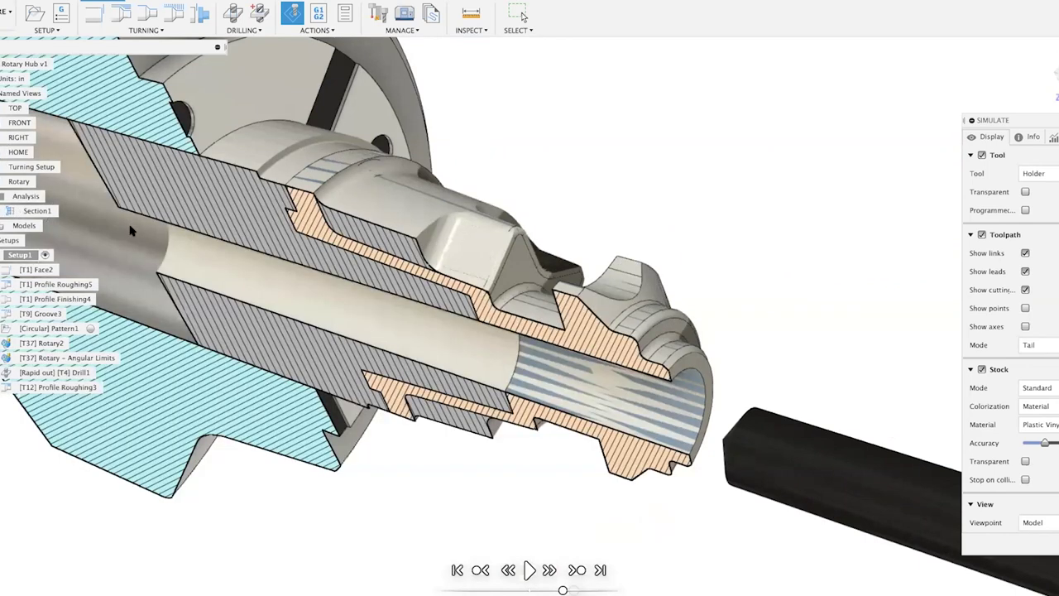
shift+middle_drag(126, 207, 356, 360)
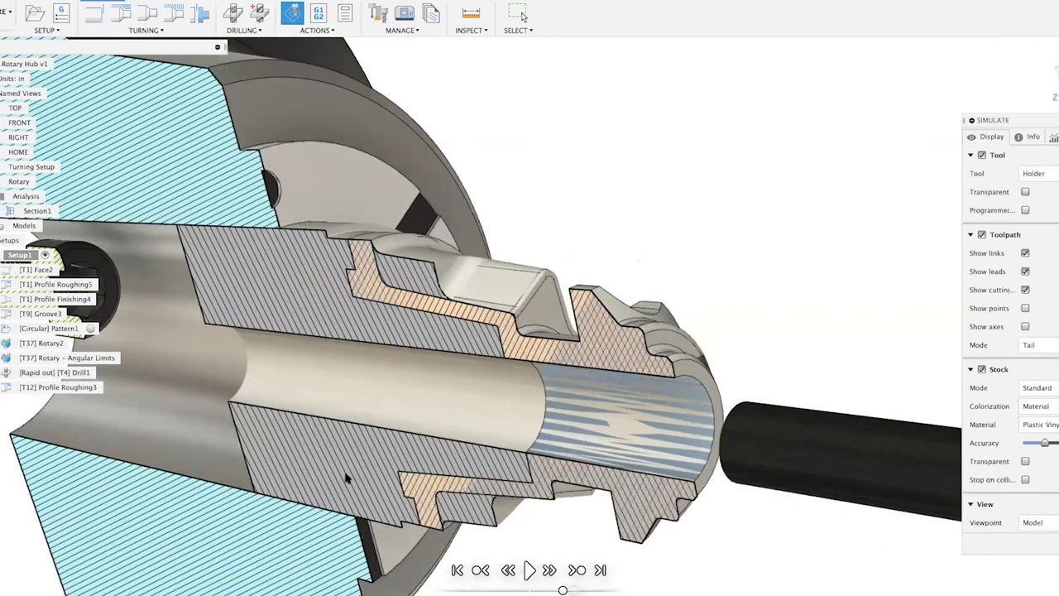
Play the sectioned simulation of the Profile Roughing3 bore and the Face2 operation, and exit the simulation
click(66, 387)
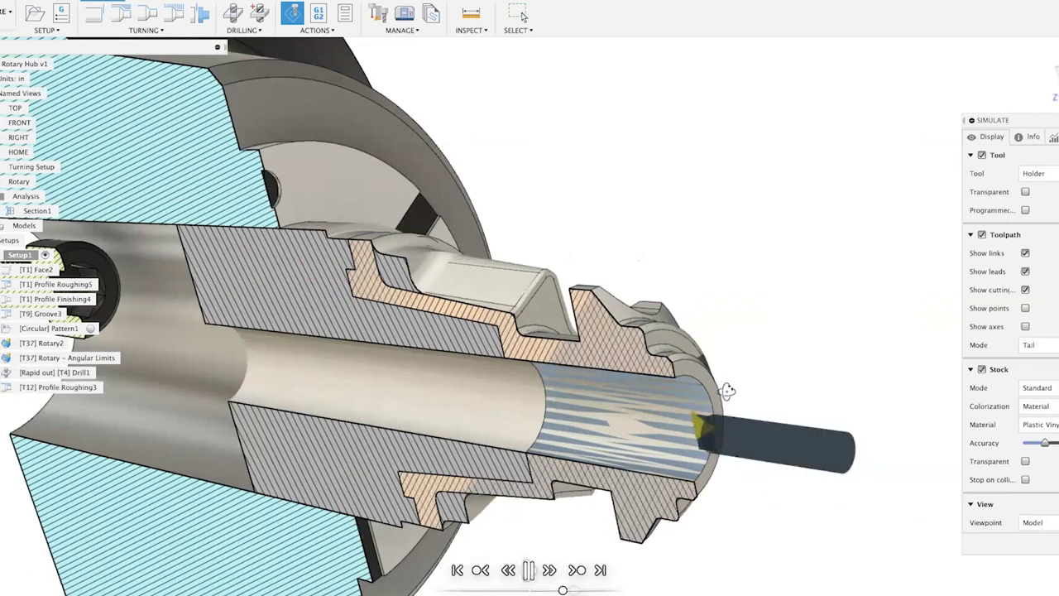
key(space)
shift+middle_drag(728, 390, 728, 373)
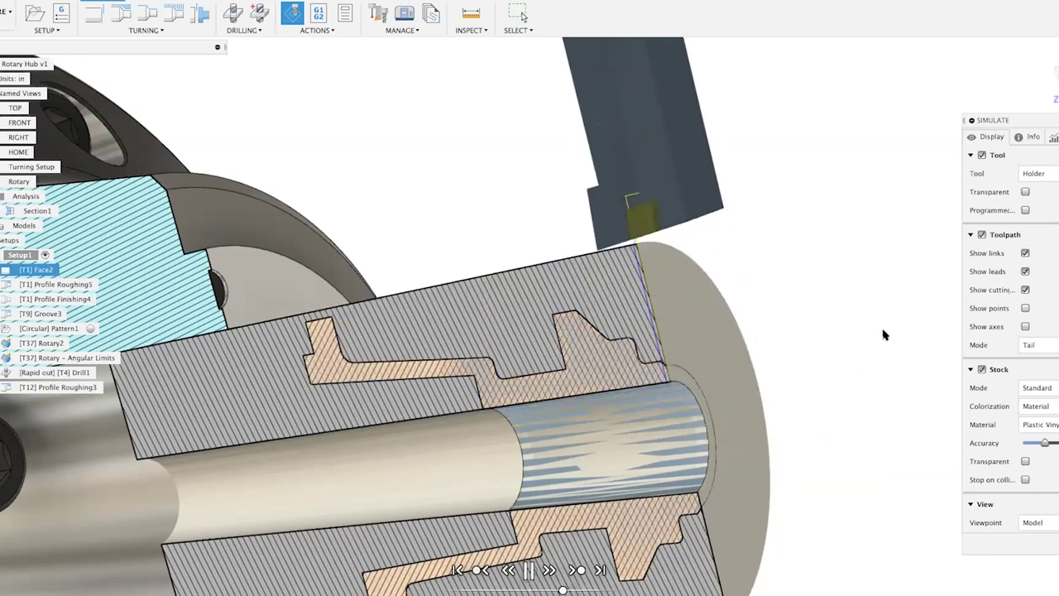
key(Escape)
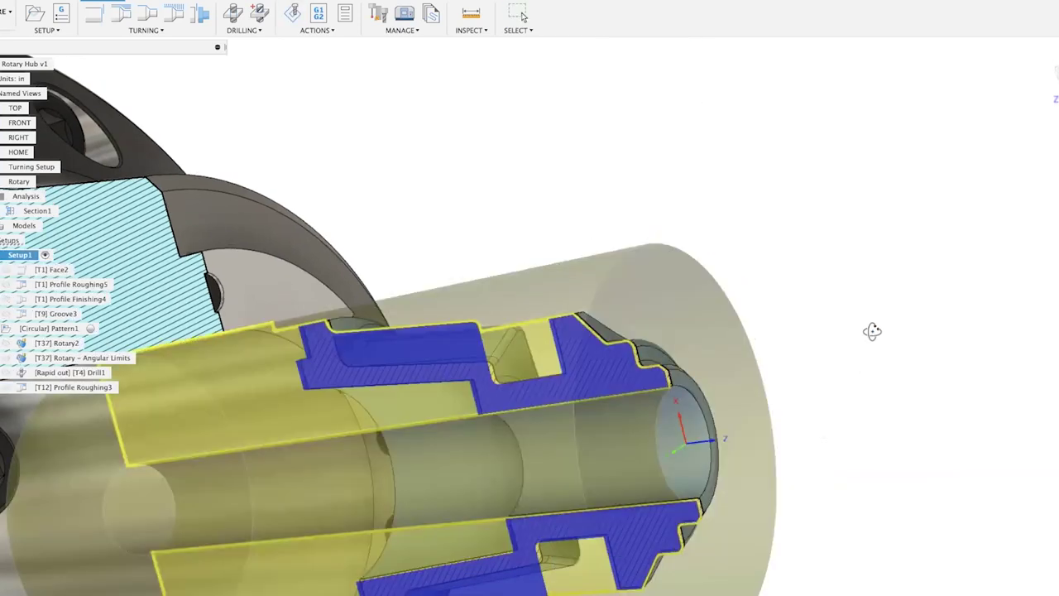
shift+middle_drag(871, 331, 877, 334)
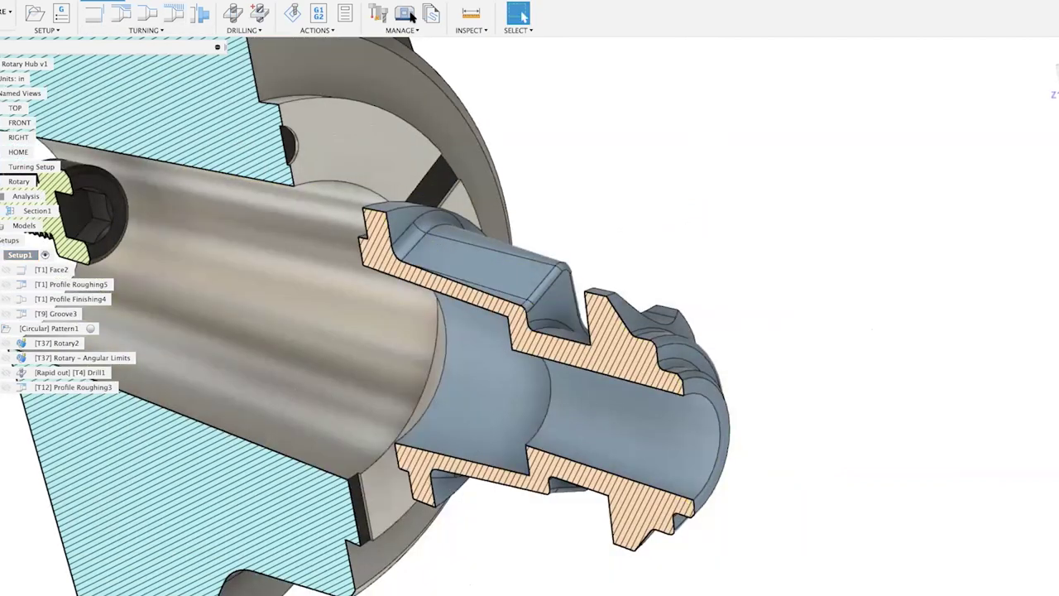
Create a section analysis of the rotary hub from an origin plane with a Y Distance of 0.91 in
click(478, 31)
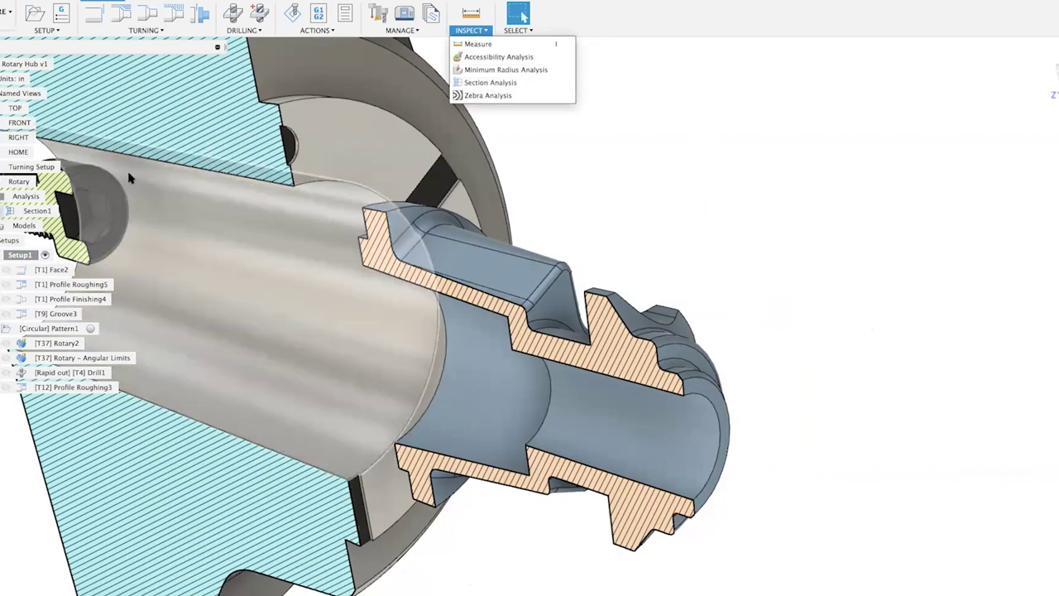
click(471, 32)
click(472, 31)
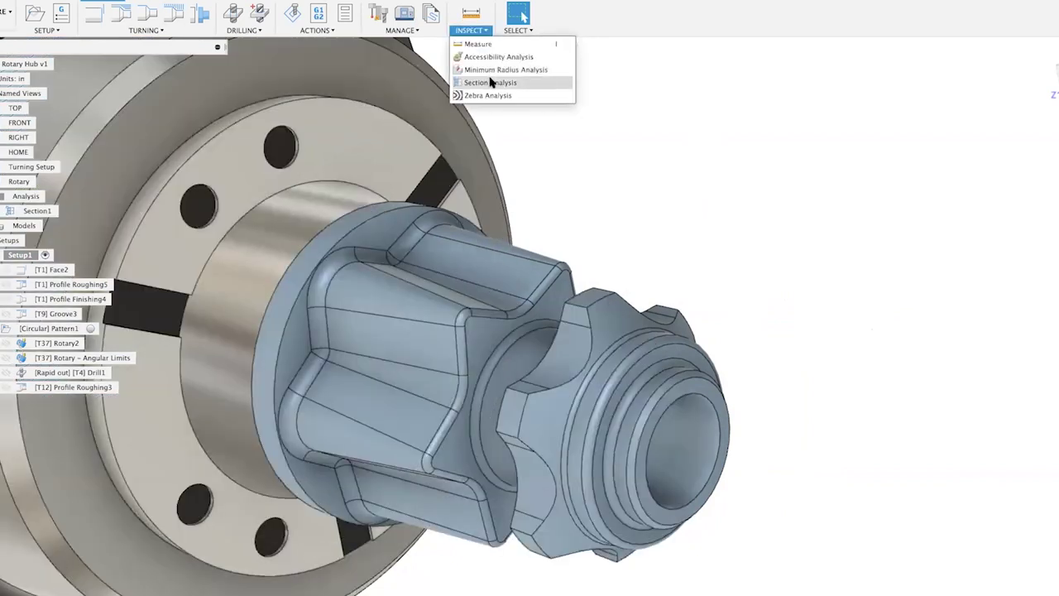
click(491, 82)
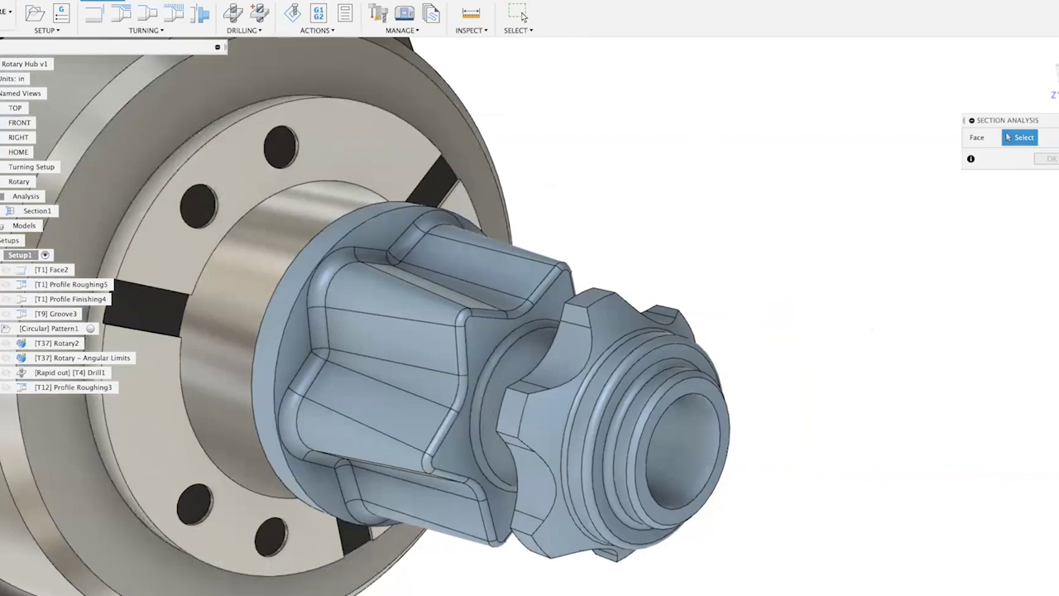
click(3, 225)
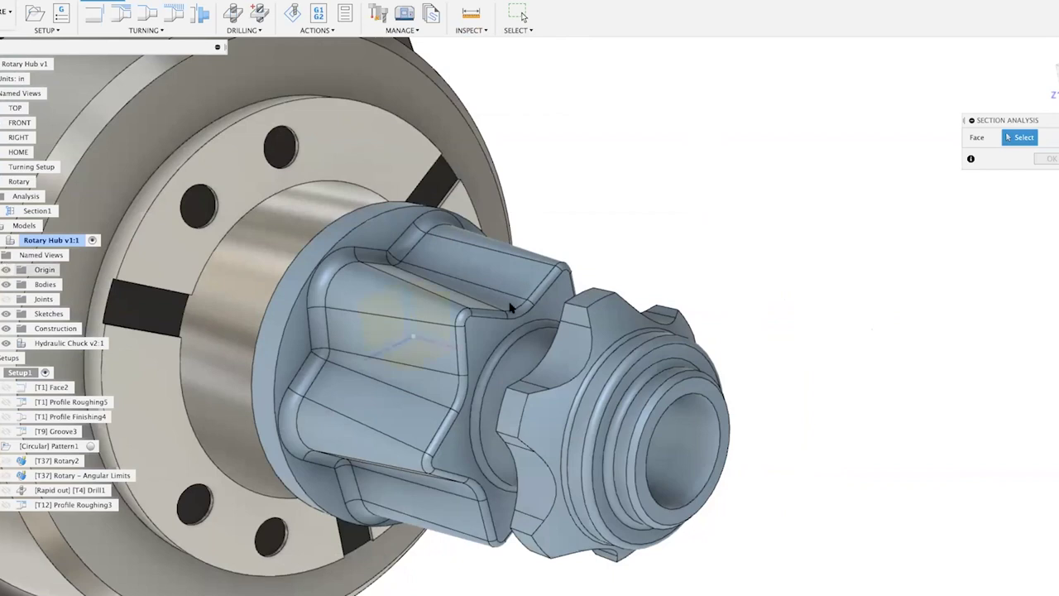
click(451, 307)
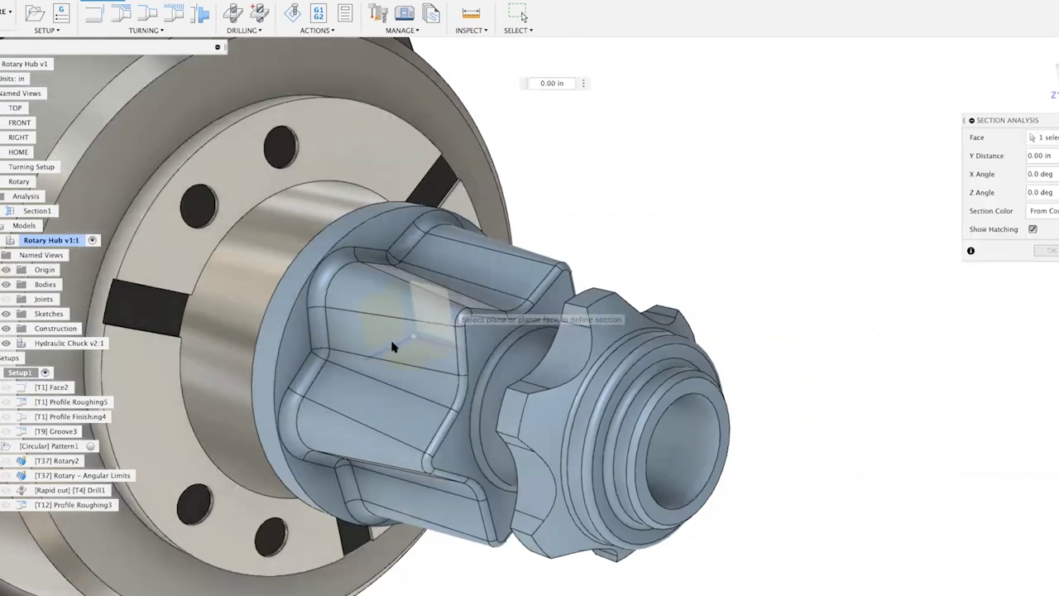
drag(342, 371, 326, 348)
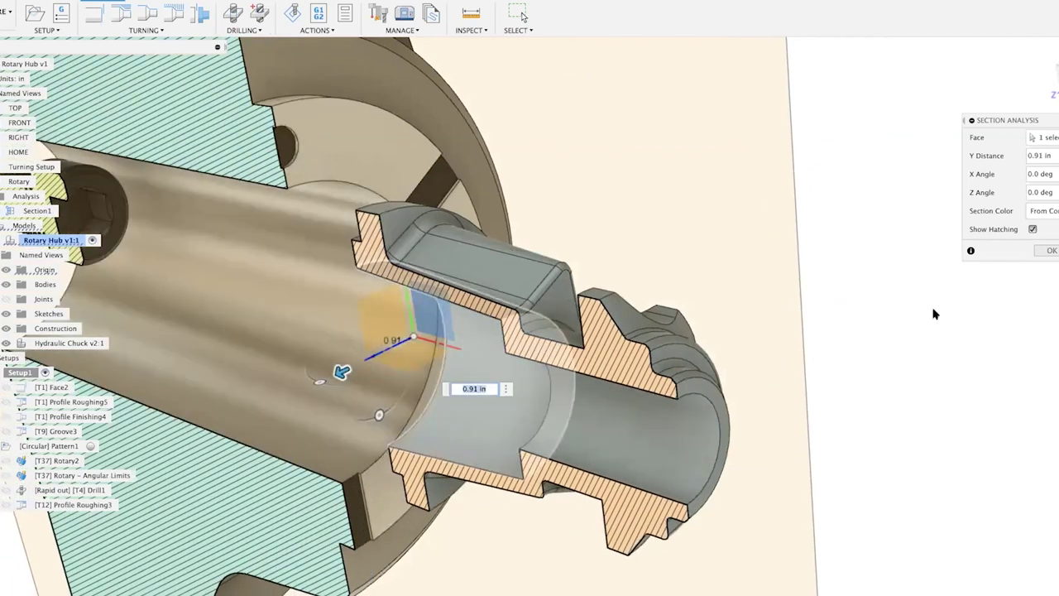
click(1050, 250)
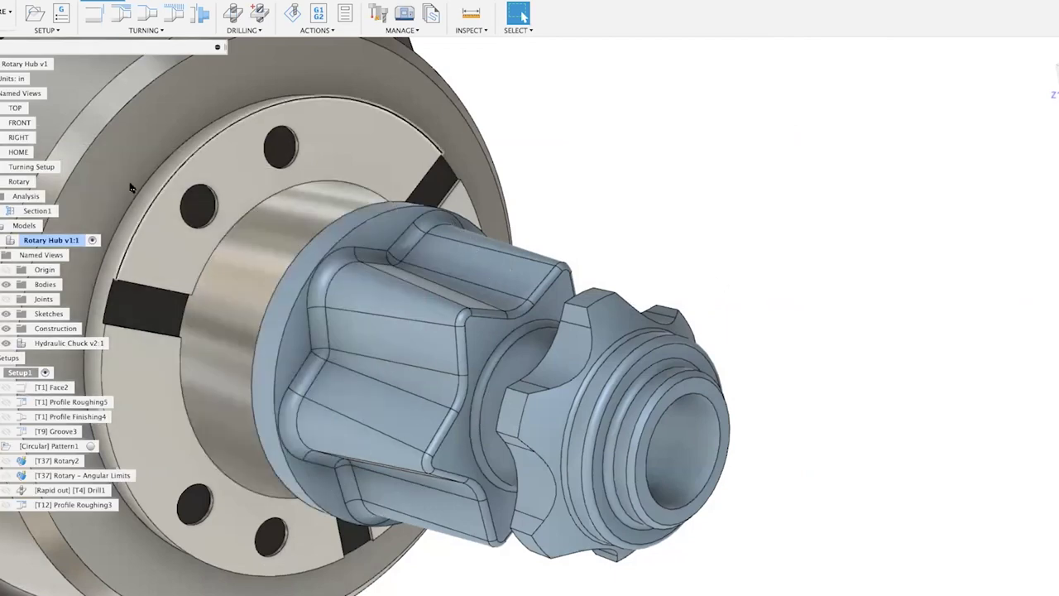
Preview the Face2 toolpath, the Profile Roughing5 to Groove3 toolpaths as a group, and the Setup1 stock
scroll(653, 165, up, 3)
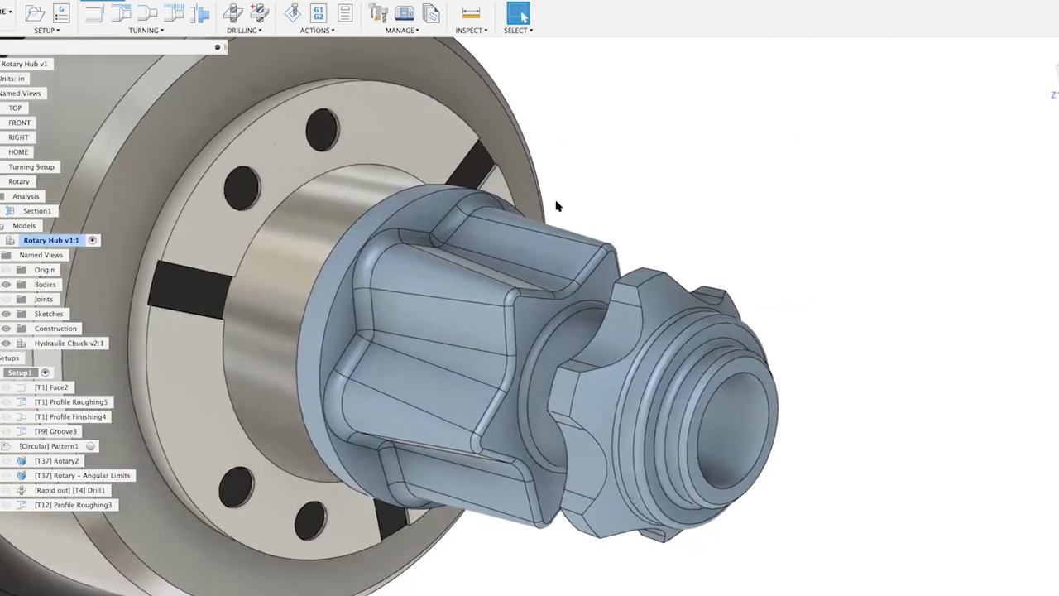
click(57, 389)
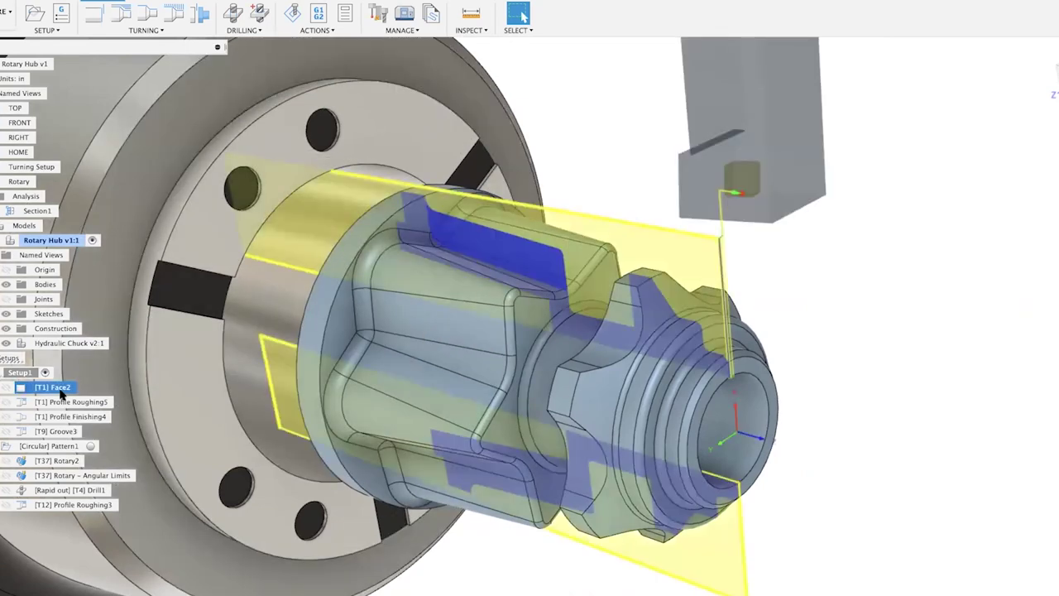
click(61, 403)
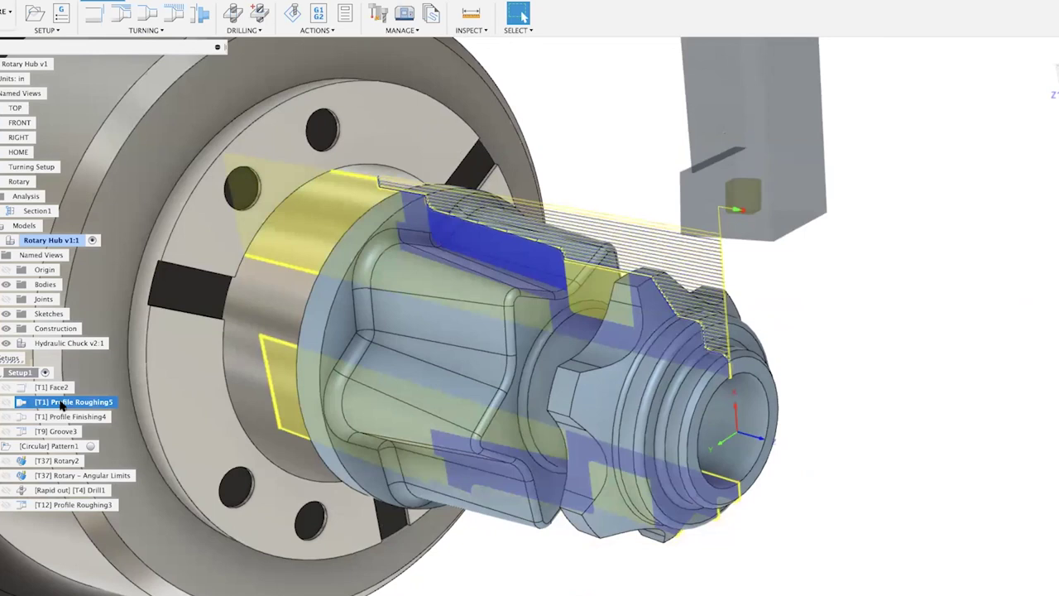
shift+click(55, 431)
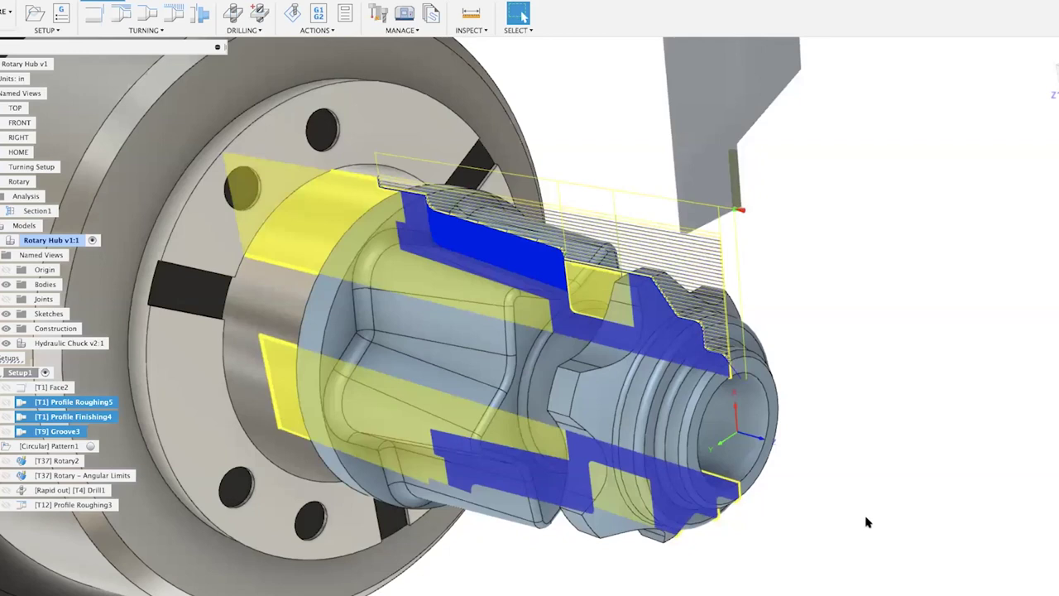
click(17, 373)
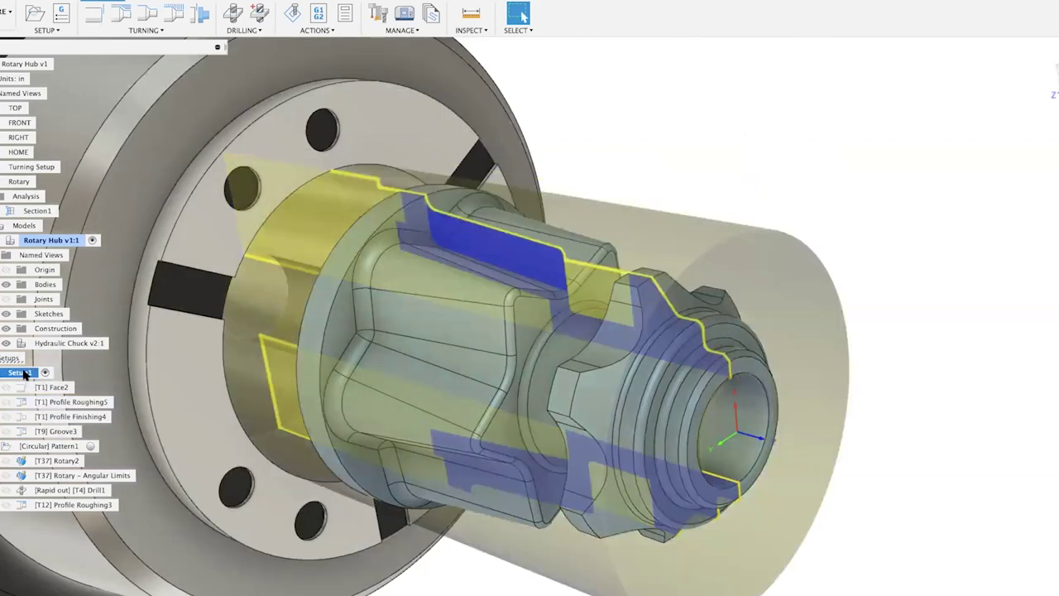
Display the Face2, Groove3, Rotary2 and Rotary – Angular Limits toolpaths together on the hub, and clear the selection
click(34, 387)
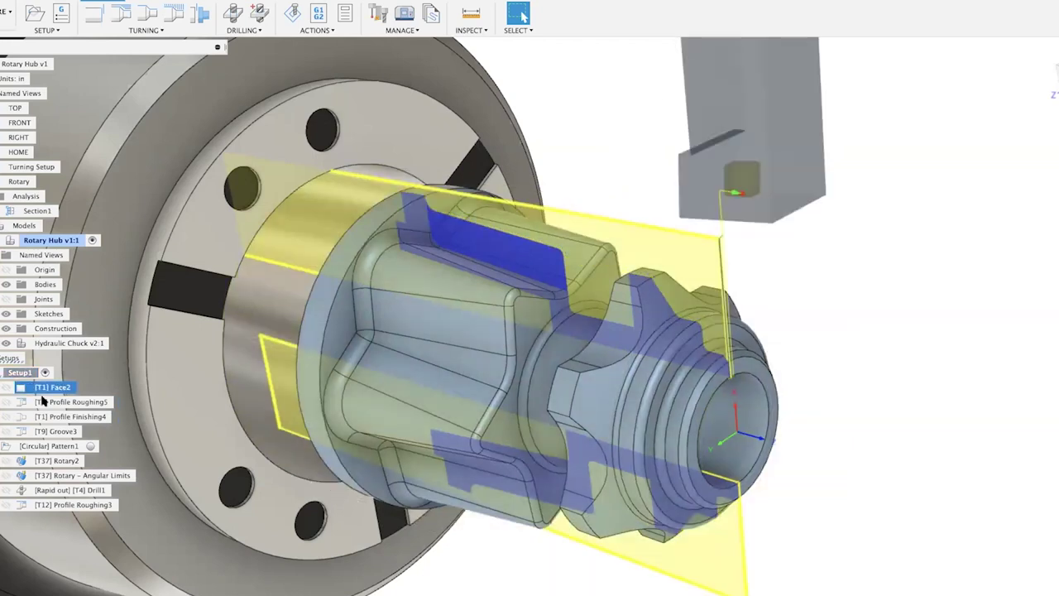
ctrl+click(47, 431)
ctrl+click(53, 460)
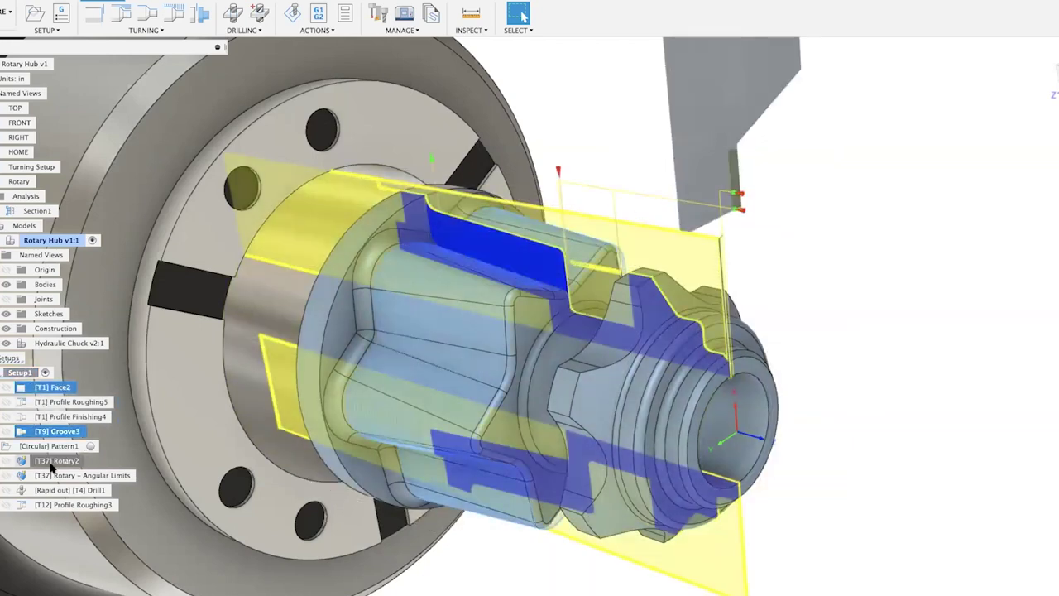
ctrl+click(54, 474)
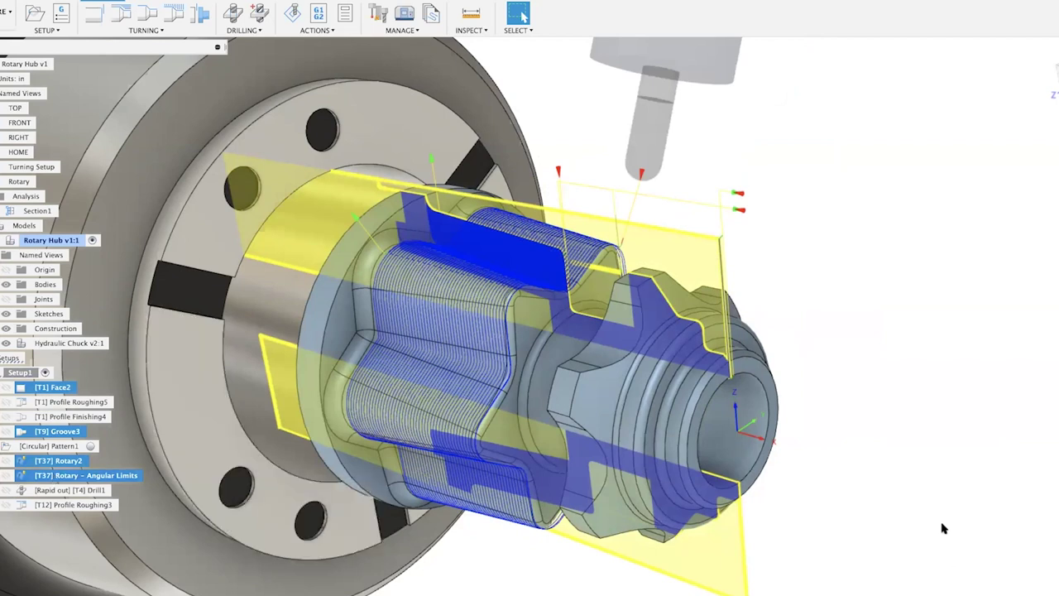
click(939, 454)
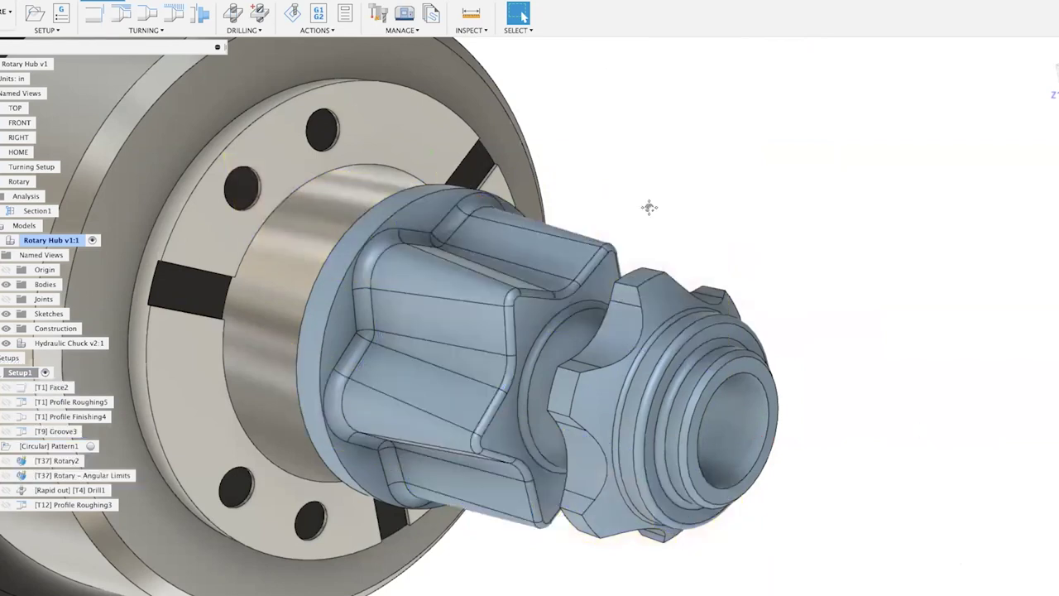
middle_drag(663, 204, 670, 199)
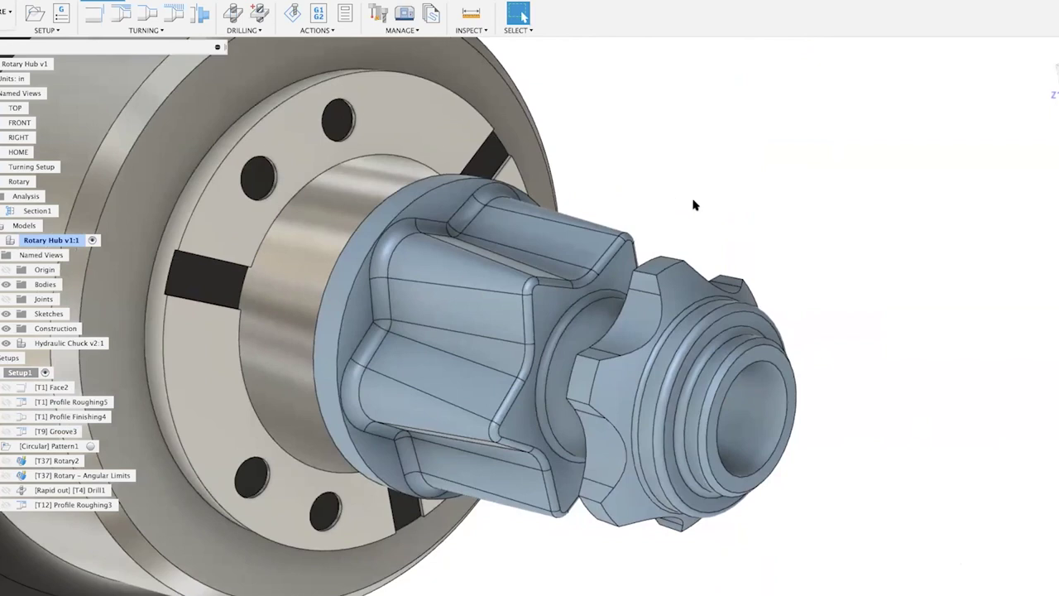
Review the Machining and Additive Build extensions in the Extension Manager, including the access options for Additive Build, and close it
shift+middle_drag(721, 203, 717, 201)
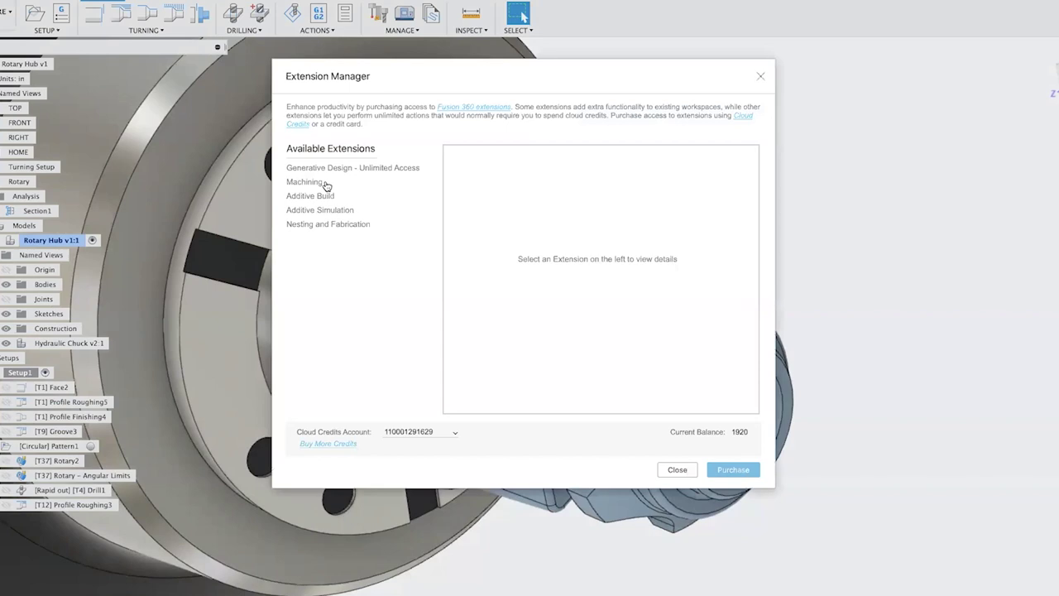
click(326, 184)
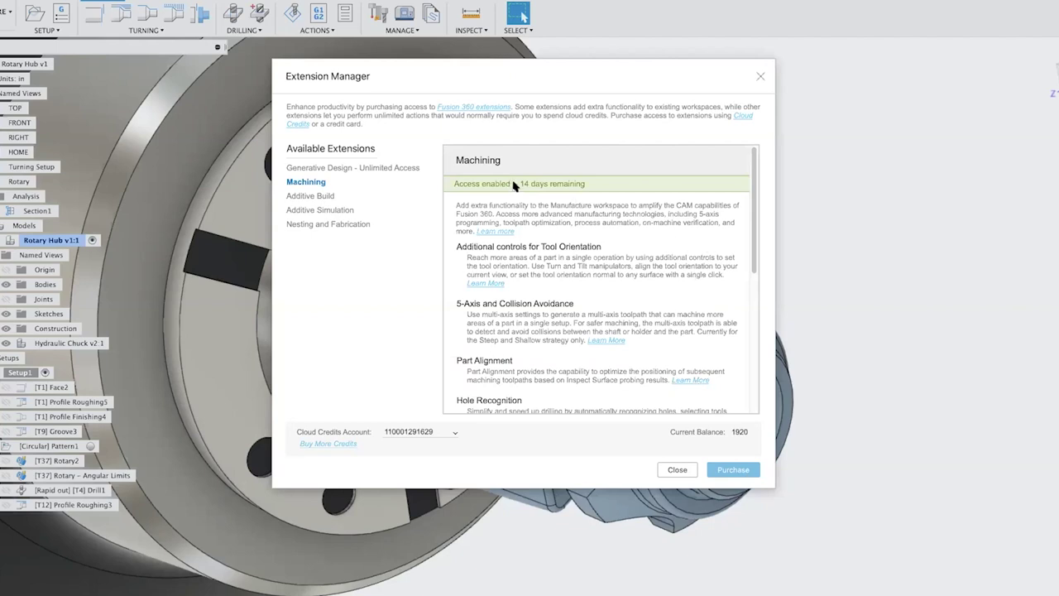
click(318, 196)
click(713, 163)
click(710, 163)
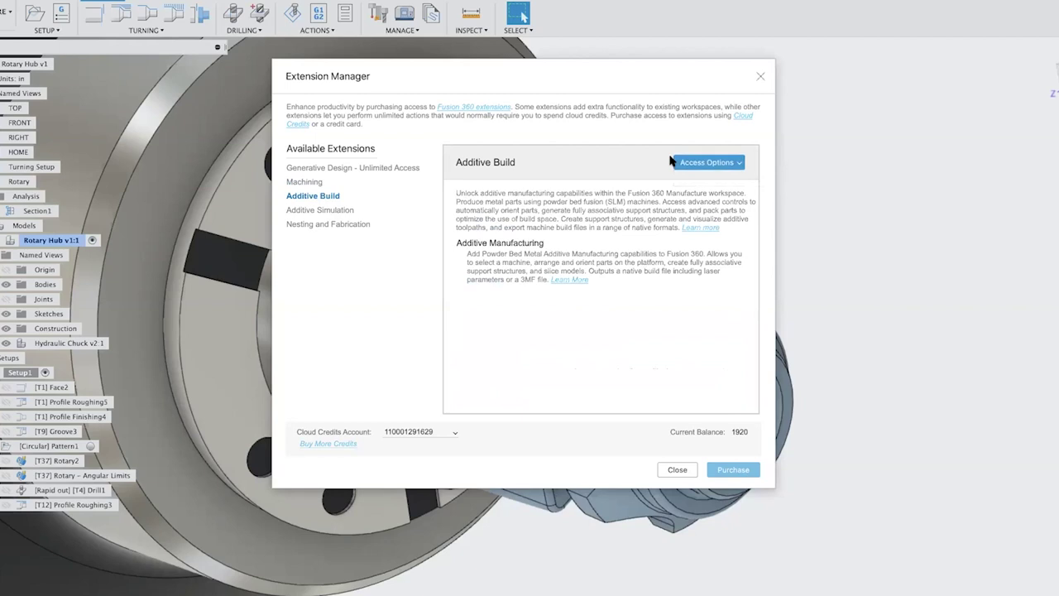
click(759, 77)
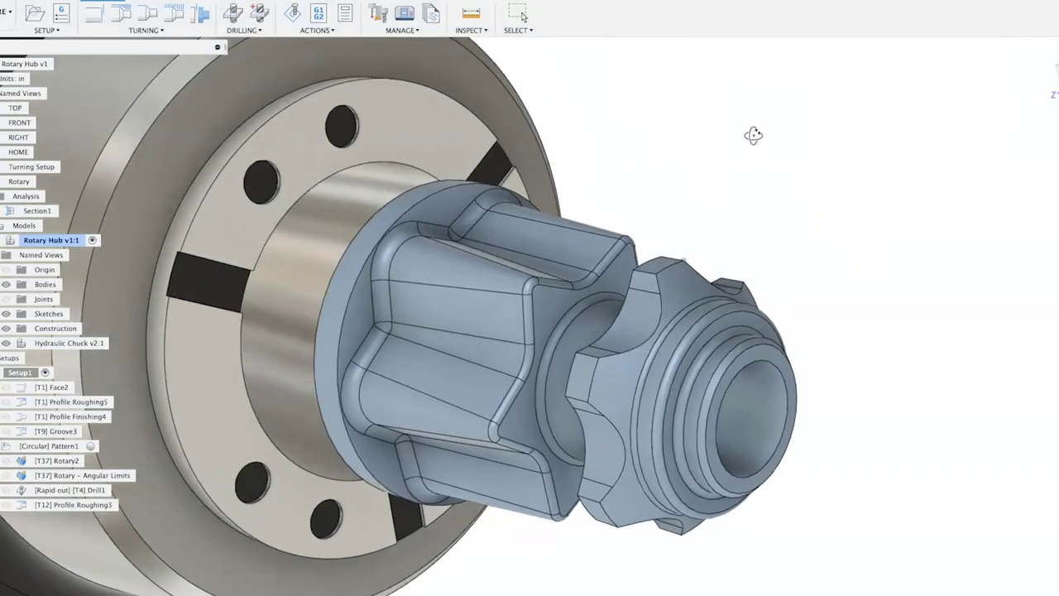
Start a 3D Parallel milling operation on the rotary hub in Setup1 and enable Tool Orientation in its geometry settings
shift+middle_drag(754, 139, 762, 127)
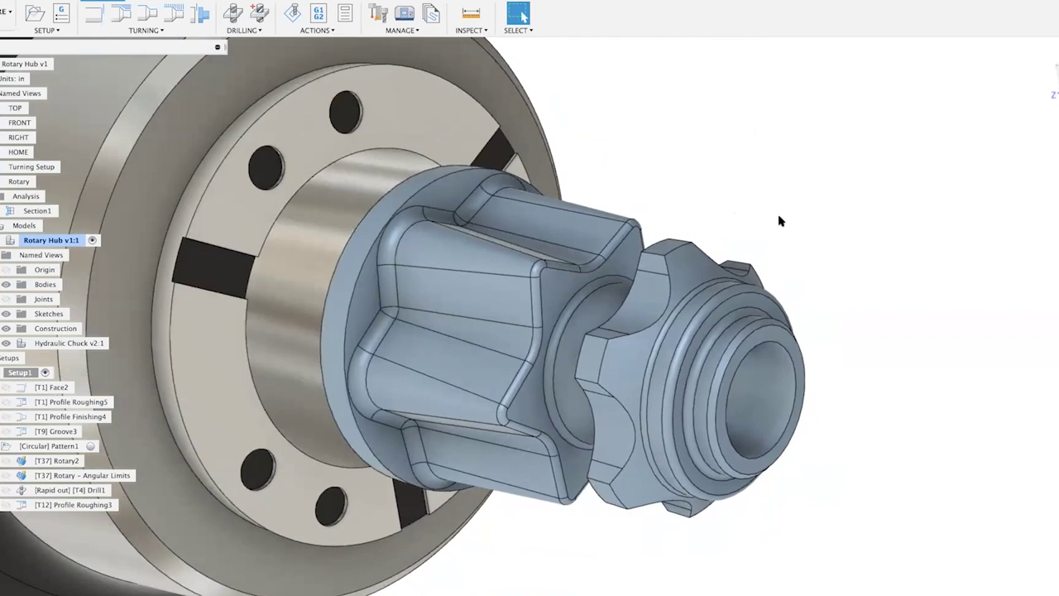
click(25, 225)
click(53, 3)
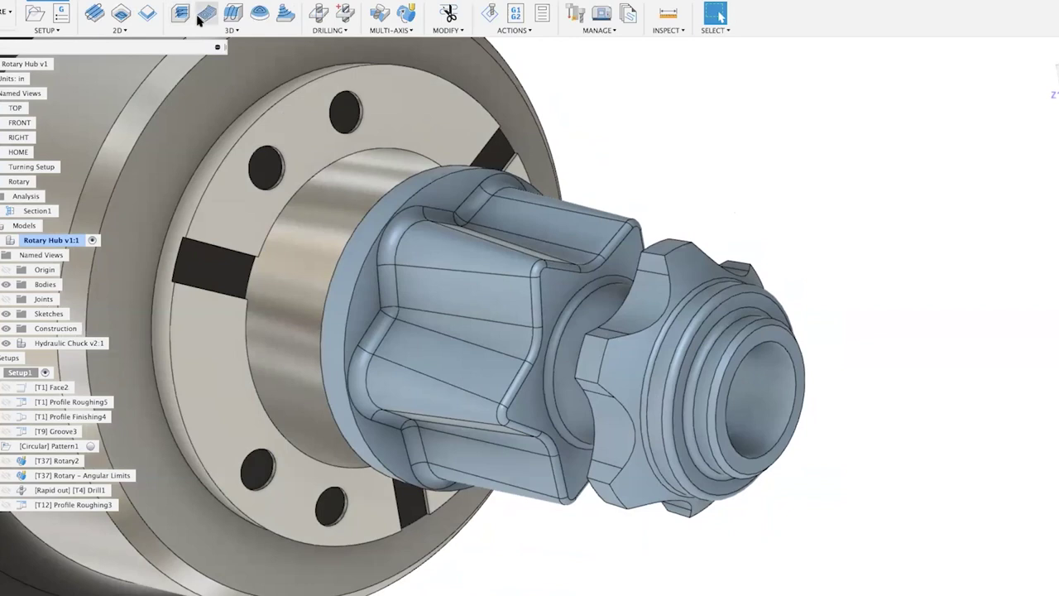
click(233, 13)
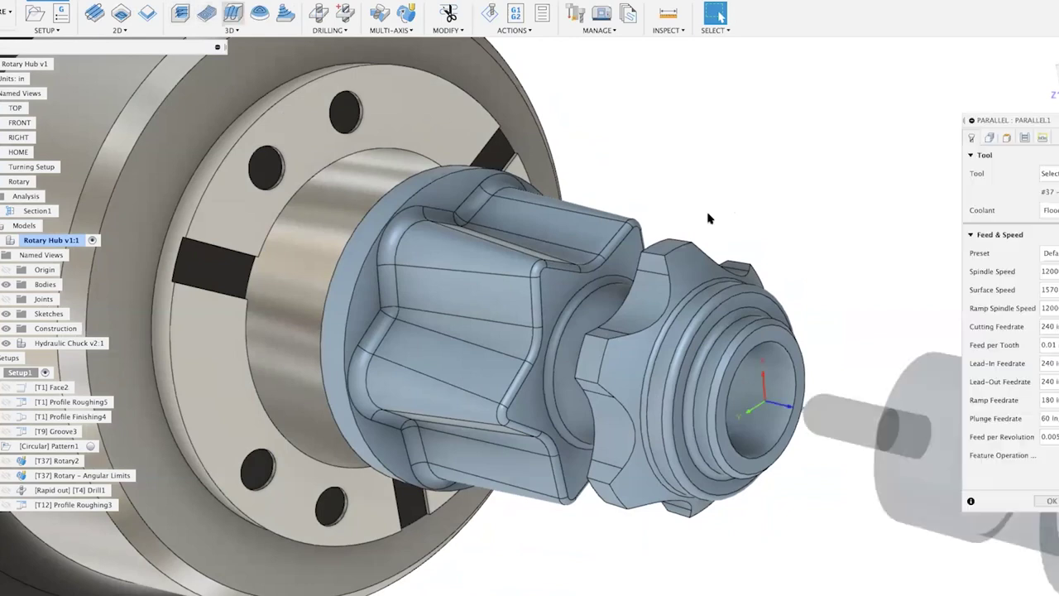
click(987, 138)
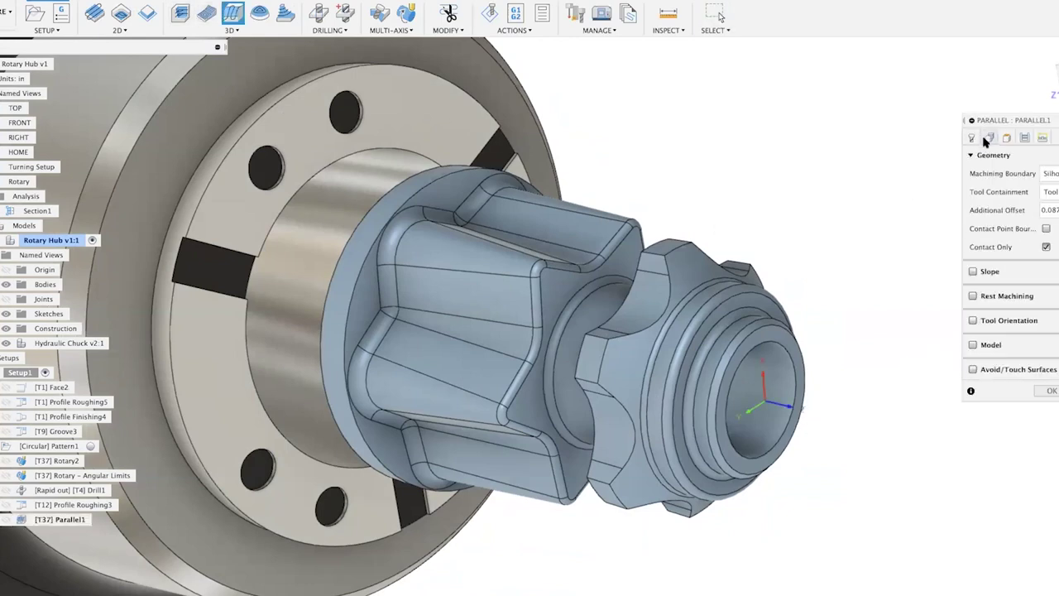
click(972, 322)
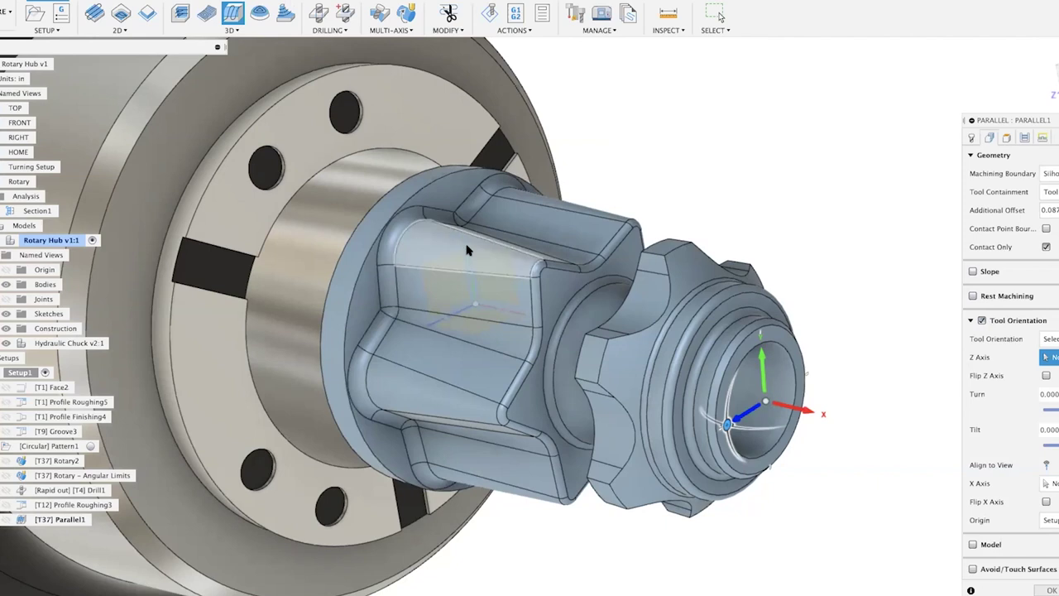
Try defining the tool orientation's Z axis from two different faces of the hub, clearing each selection
click(539, 278)
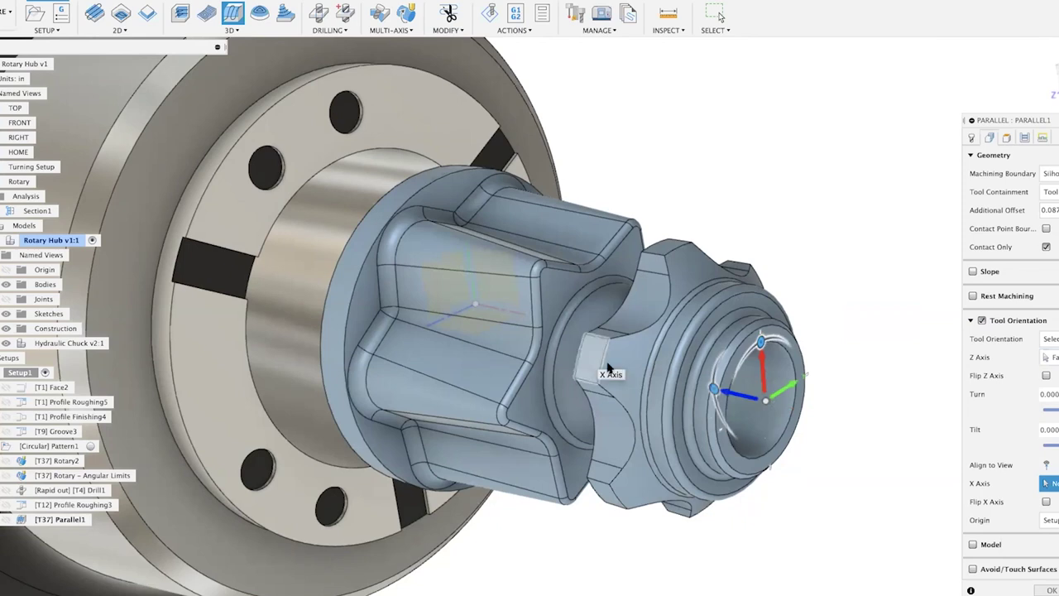
click(740, 398)
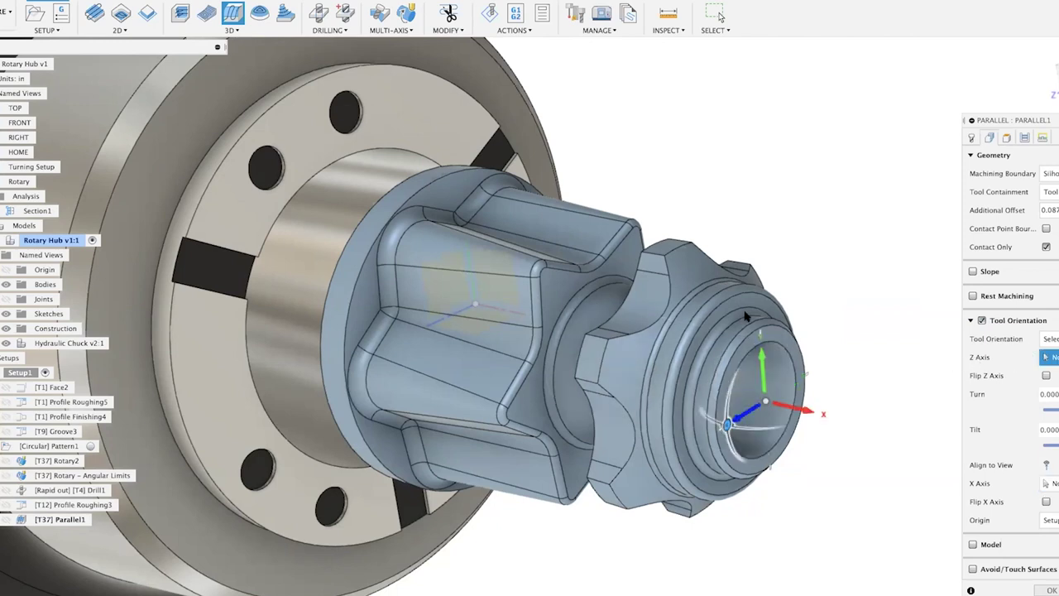
click(340, 285)
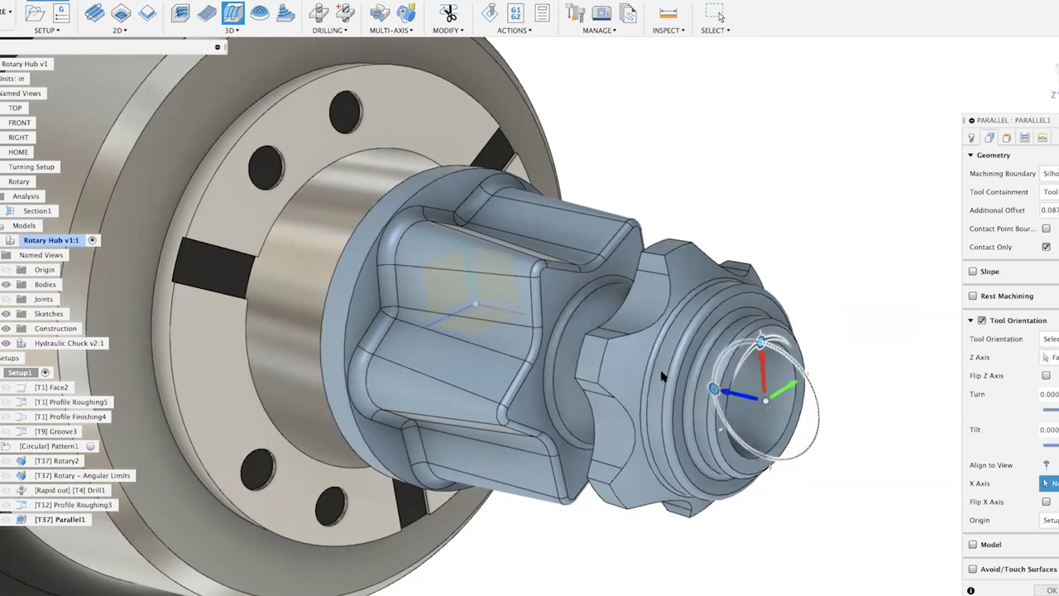
click(769, 465)
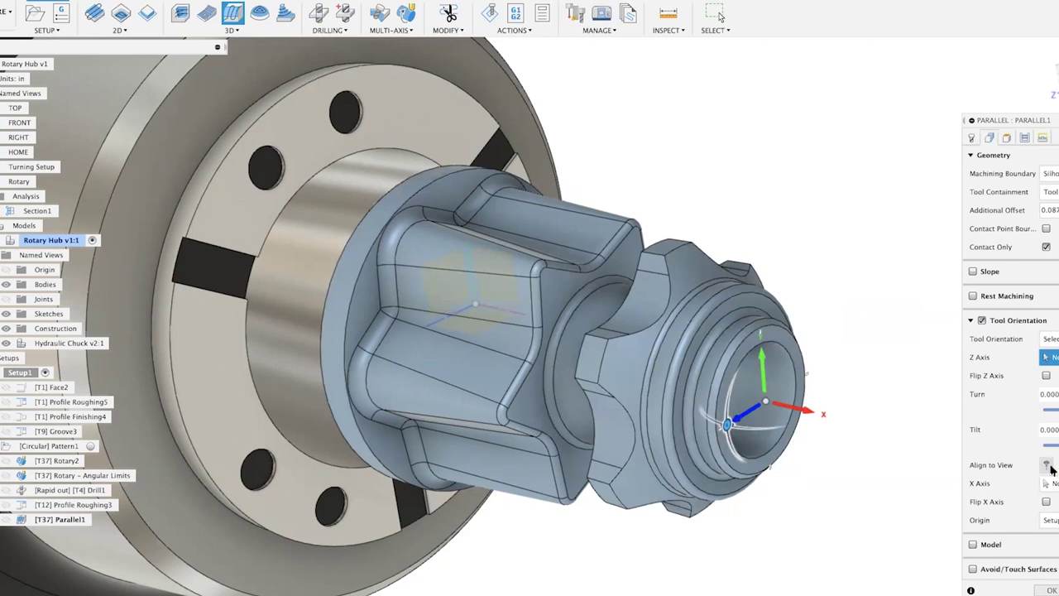
Align the Parallel operation's tool orientation to an angled view of the hub's front end
shift+middle_drag(856, 322, 834, 317)
shift+middle_drag(941, 472, 645, 377)
scroll(651, 333, up, 3)
scroll(561, 357, up, 3)
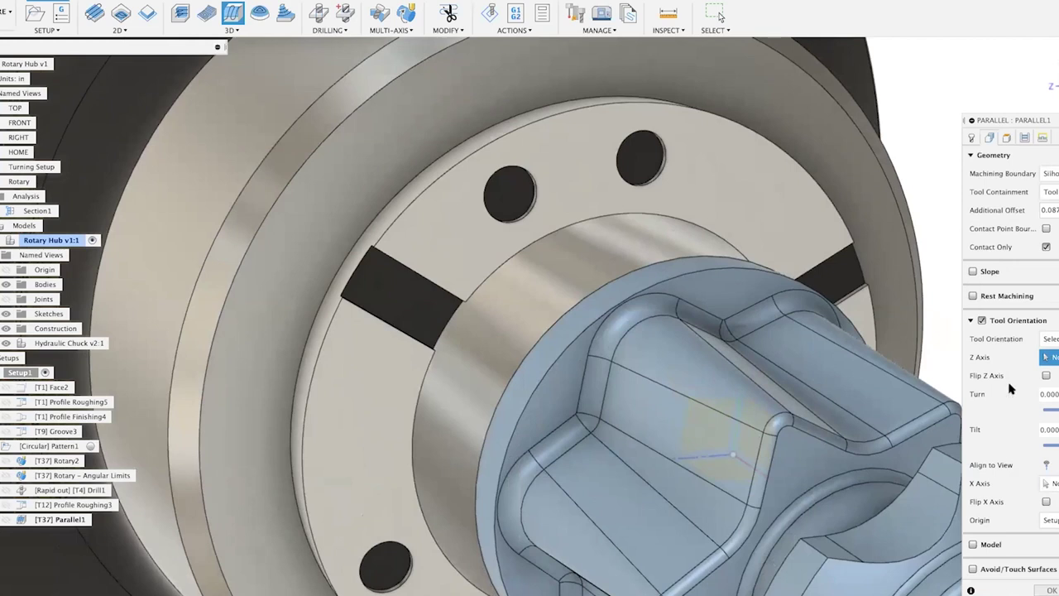
click(1046, 466)
shift+middle_drag(764, 273, 808, 542)
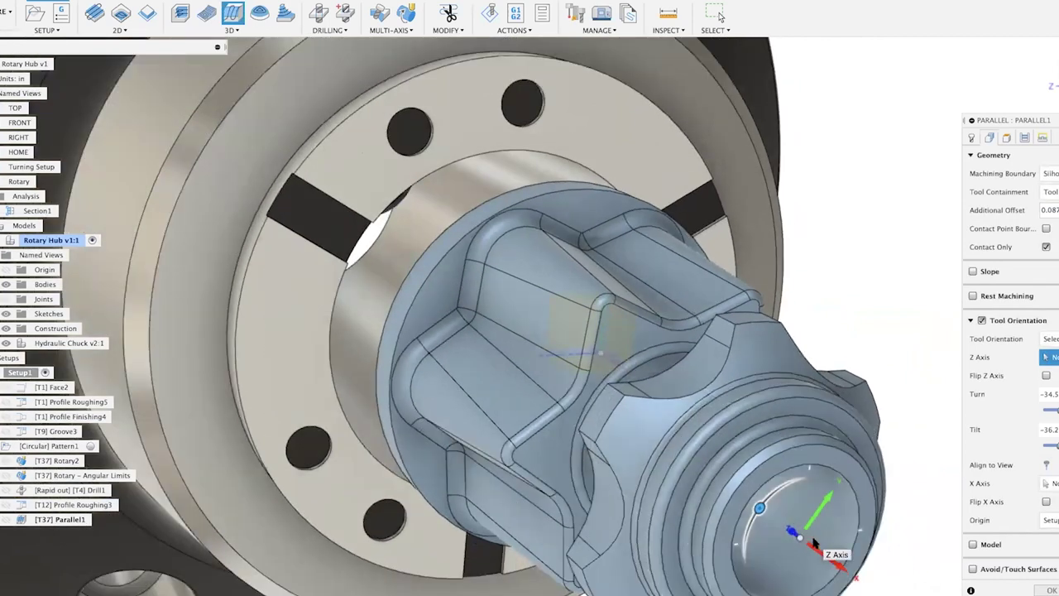
middle_drag(726, 489, 646, 416)
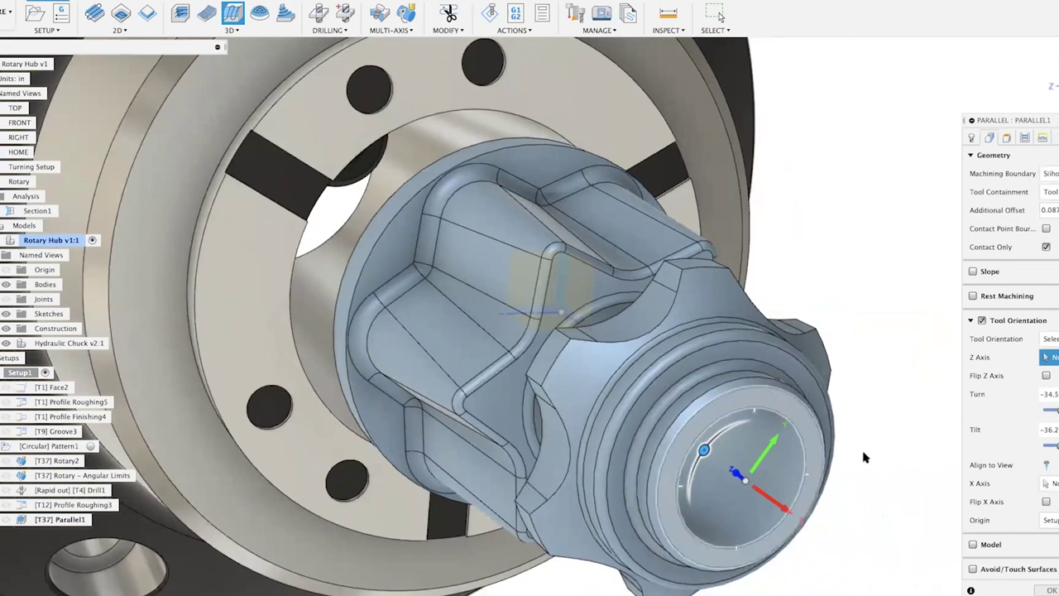
Set the tool orientation's origin to the model origin and pick a hub edge as the Z axis
click(1048, 519)
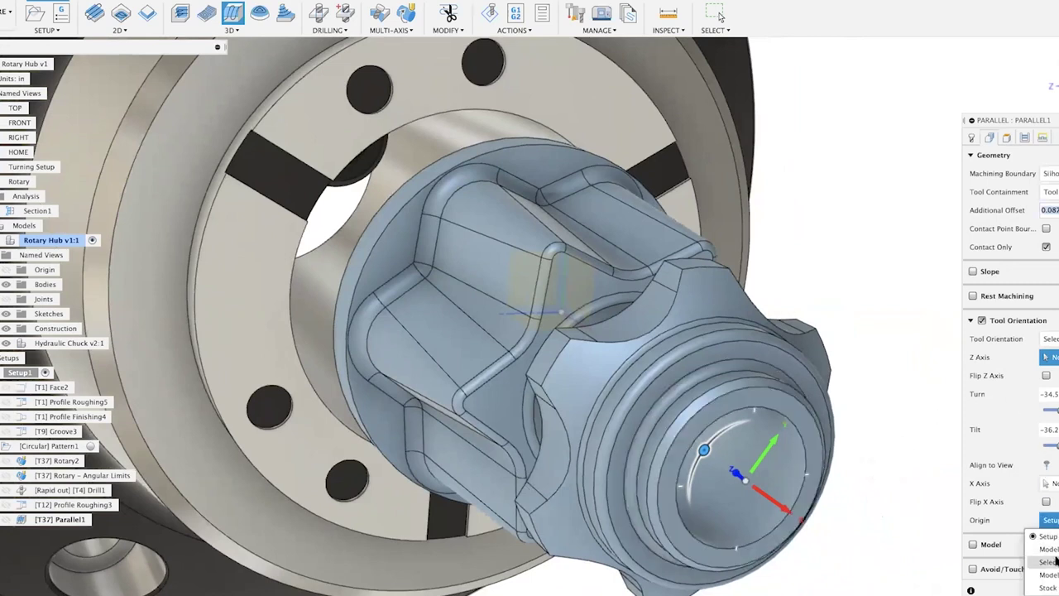
click(1047, 549)
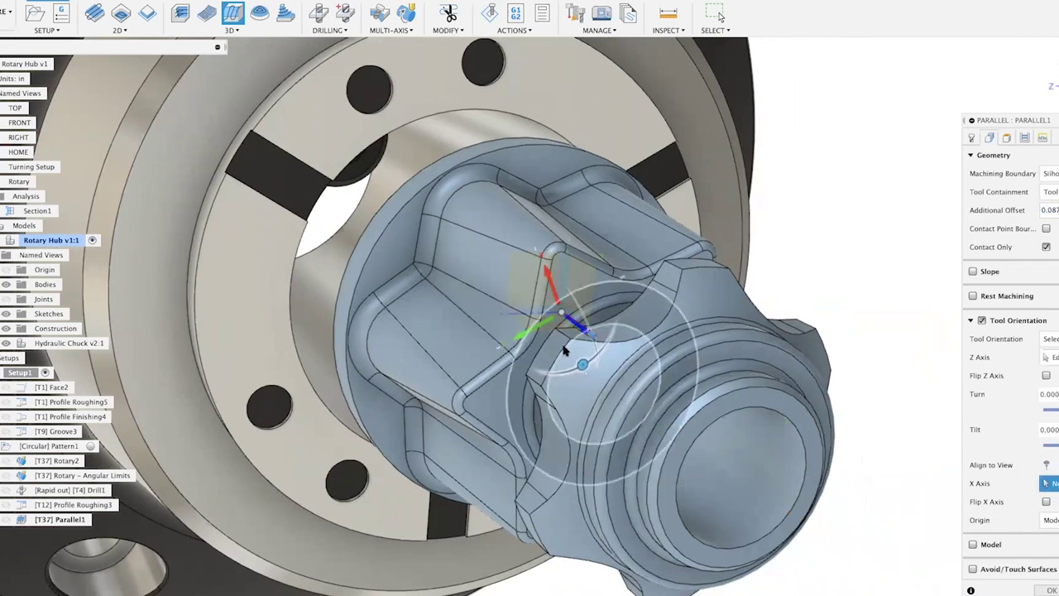
click(699, 422)
scroll(699, 423, up, 2)
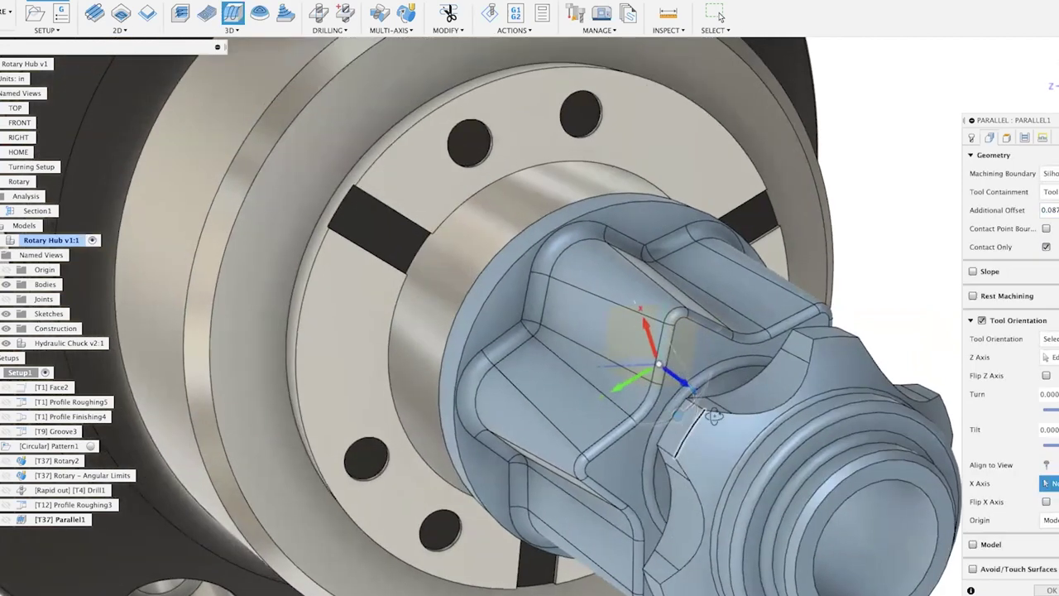
scroll(708, 418, up, 3)
shift+middle_drag(722, 429, 709, 413)
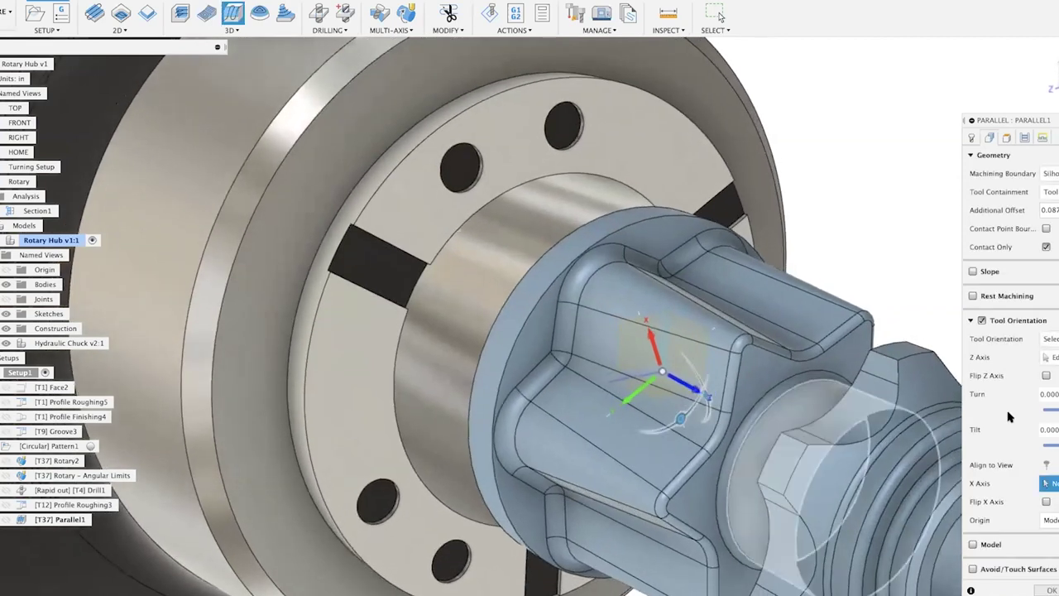
Align the tool orientation to two different views of the hub's lobes, keeping the second, and generate the Parallel toolpath
click(1045, 466)
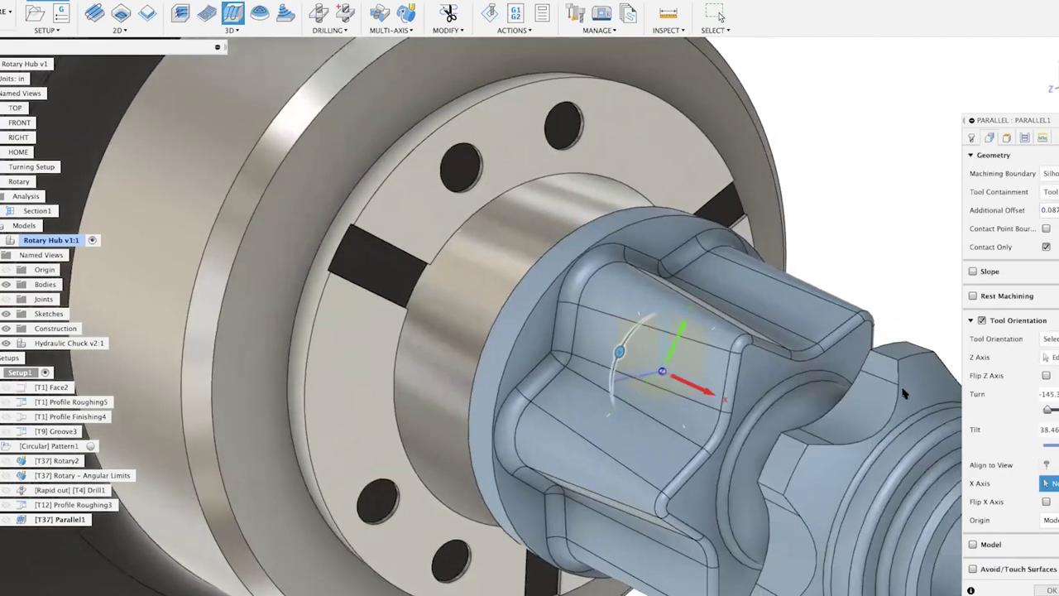
shift+middle_drag(827, 387, 620, 453)
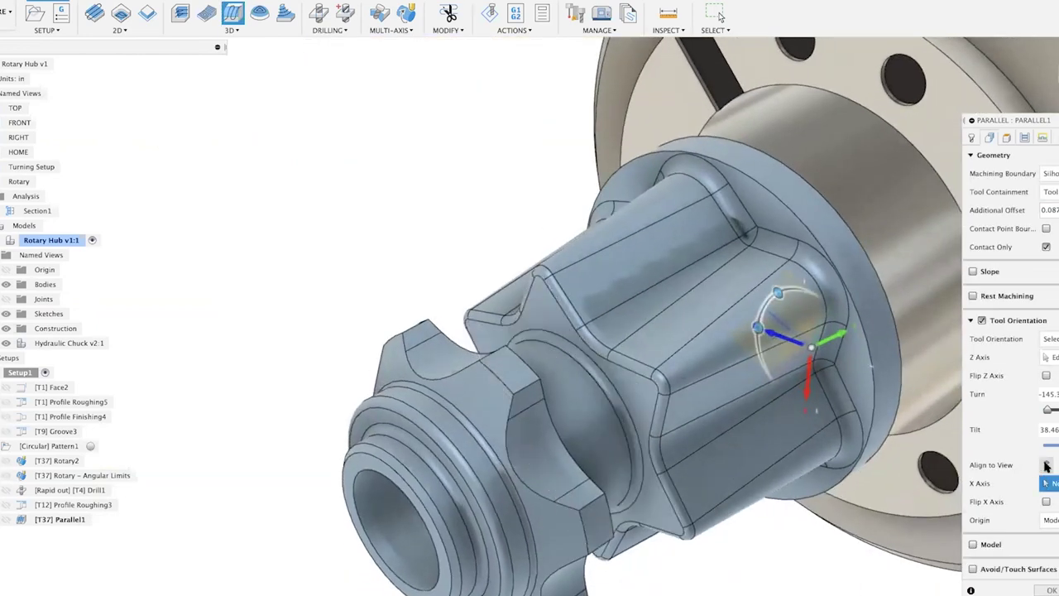
click(1046, 466)
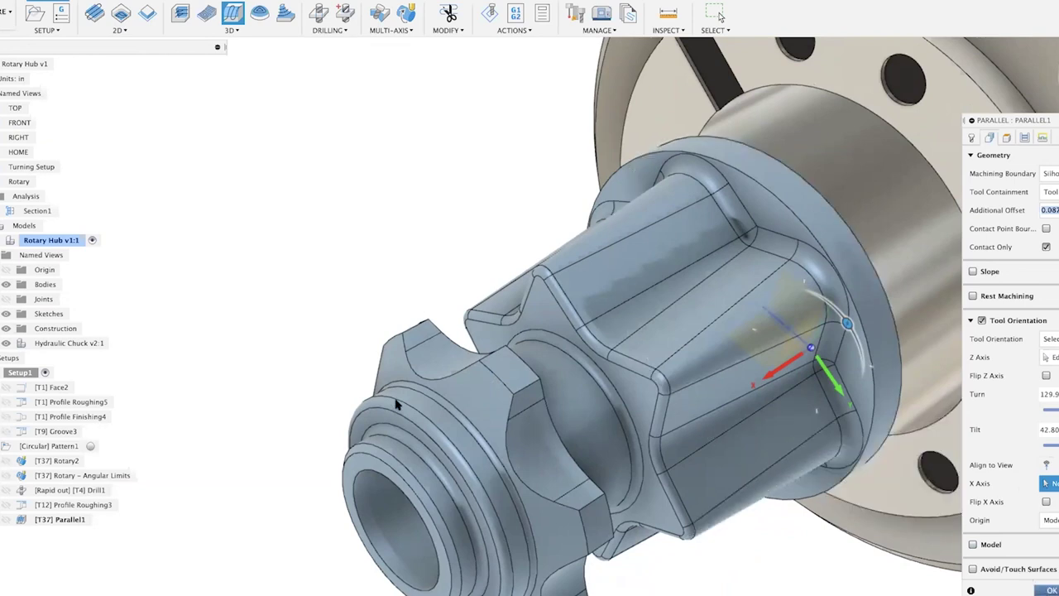
key(Return)
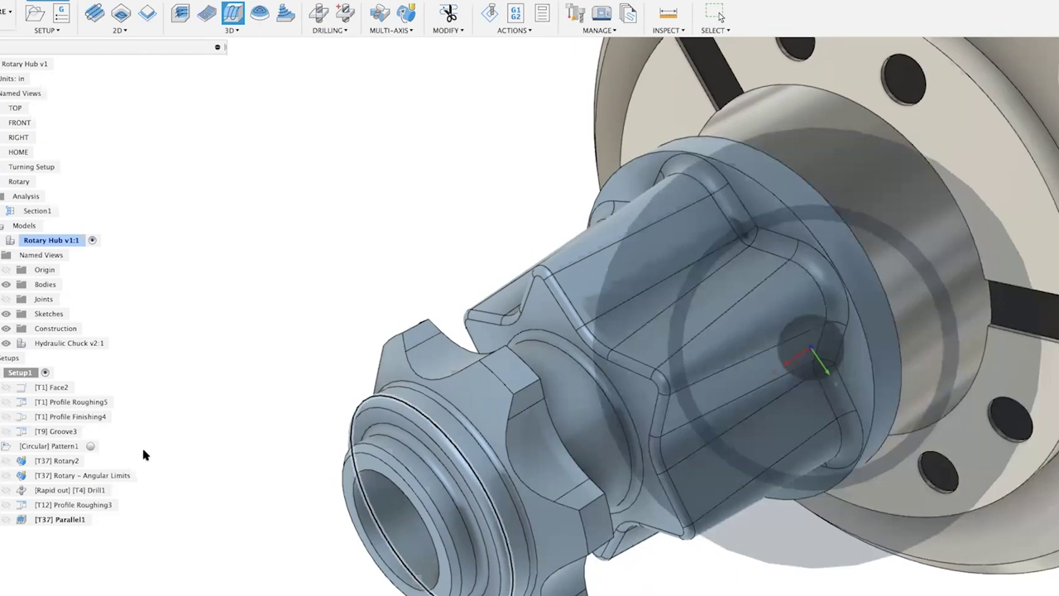
Create a derived 3D milling Parallel operation from the Parallel1 toolpath
click(63, 519)
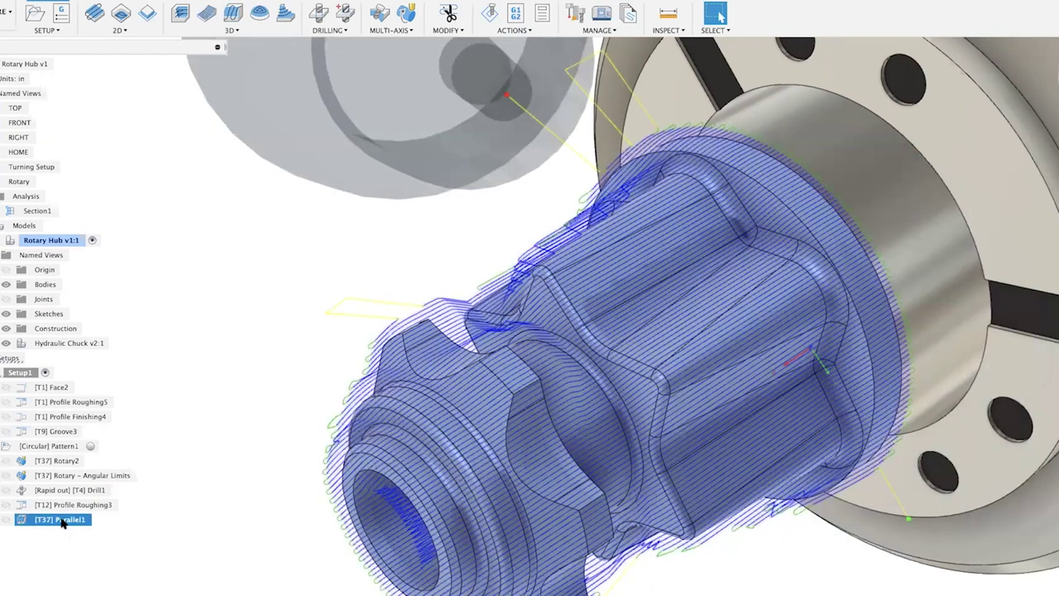
right_click(63, 521)
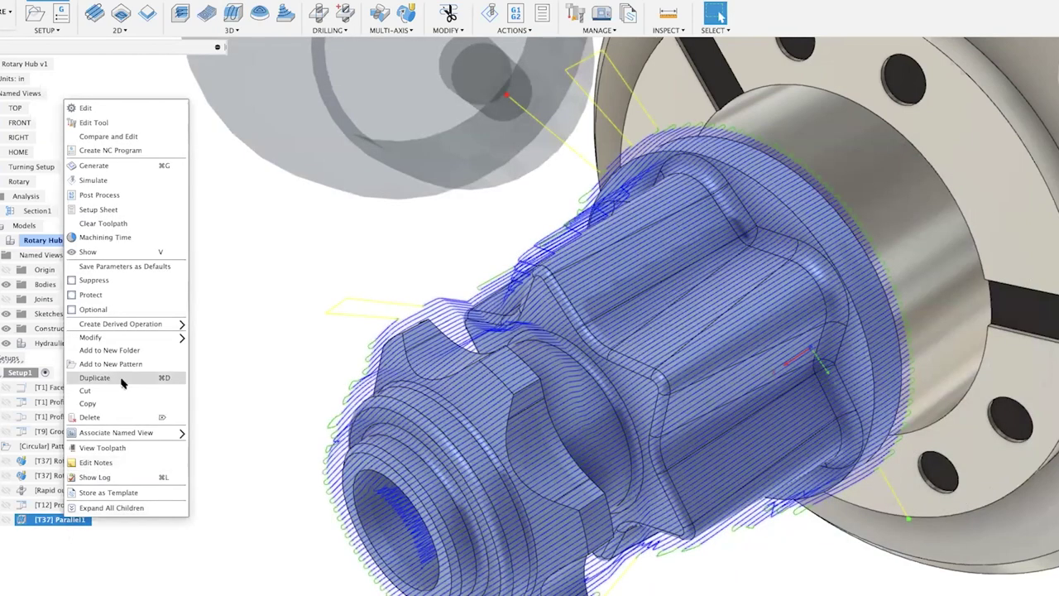
mouse_move(128, 325)
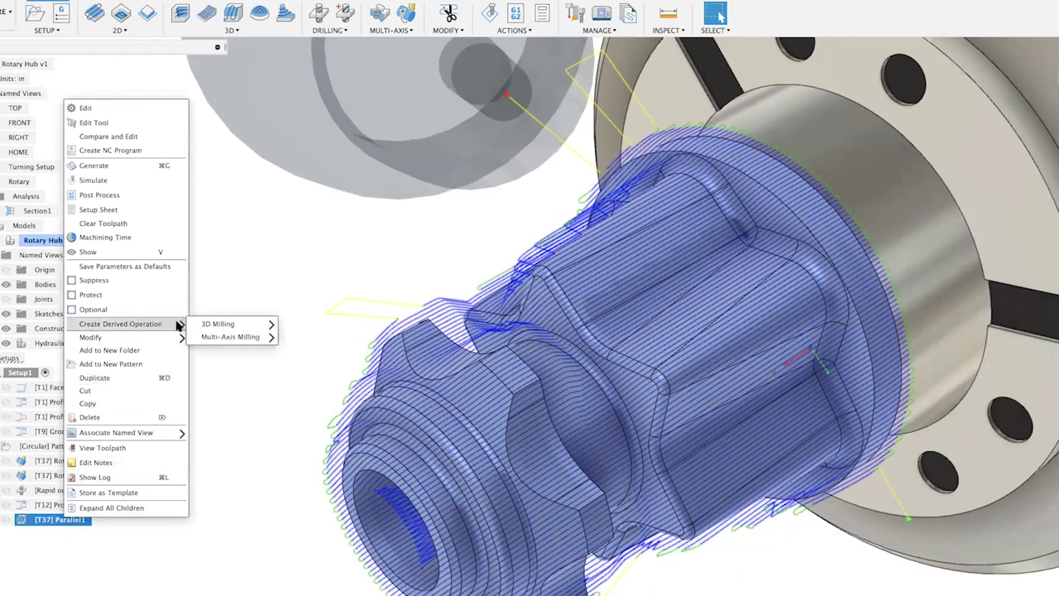
mouse_move(217, 323)
click(302, 354)
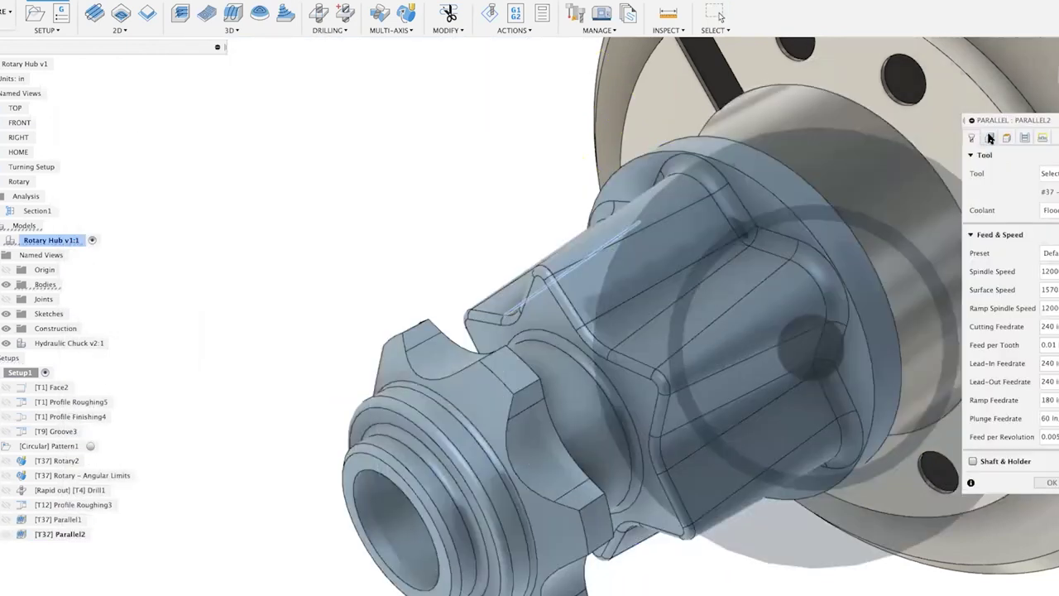
Rotate the derived operation's tool orientation with its manipulators to a turn of about 168.4° and a tilt of about 47.68°, and confirm
click(988, 137)
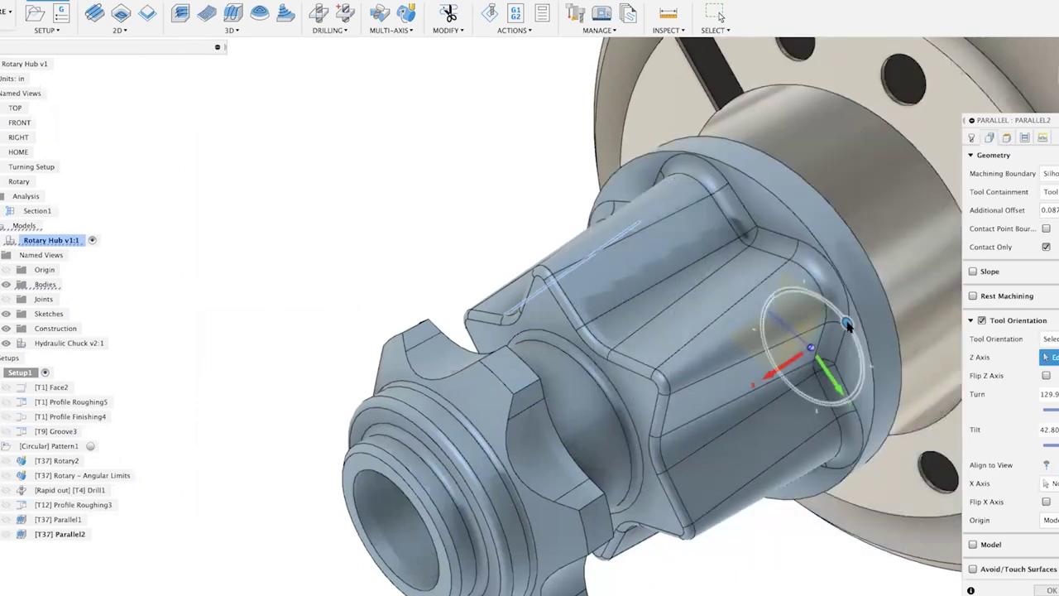
drag(850, 325, 780, 279)
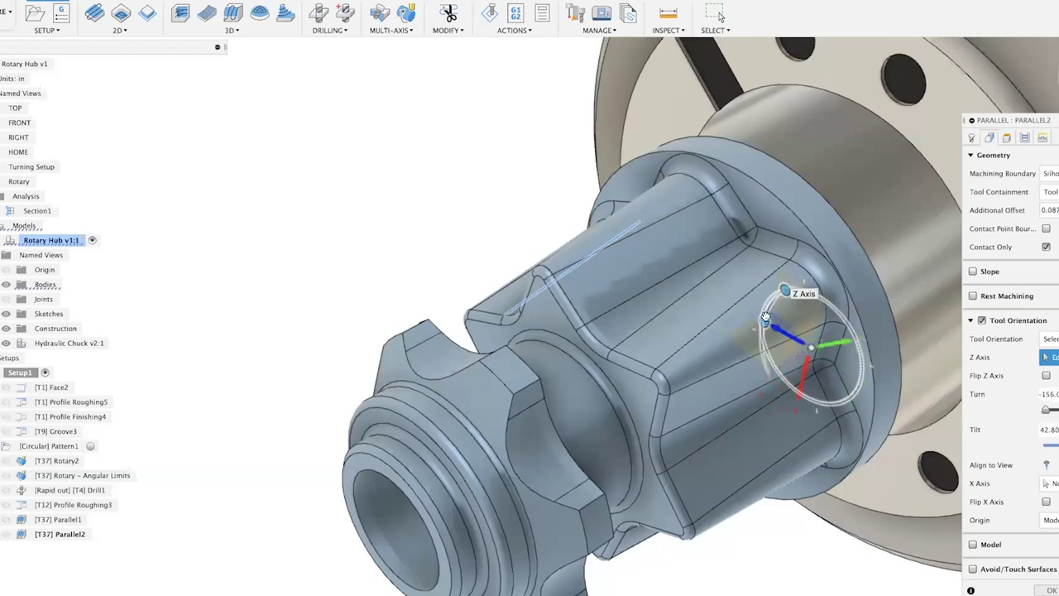
drag(763, 322, 780, 290)
shift+middle_drag(780, 290, 844, 294)
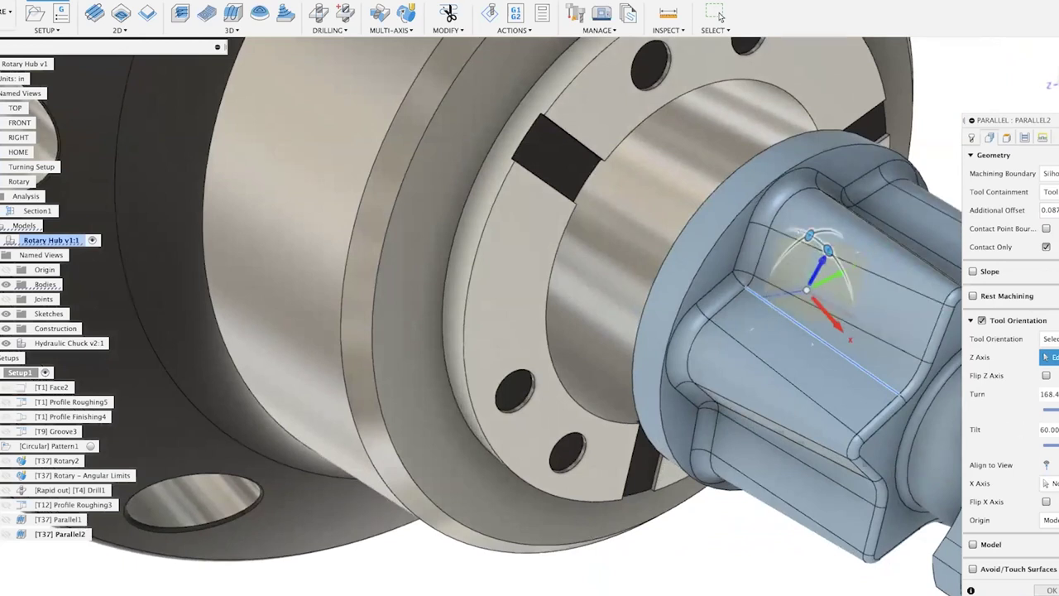
drag(825, 249, 835, 267)
shift+middle_drag(835, 266, 832, 233)
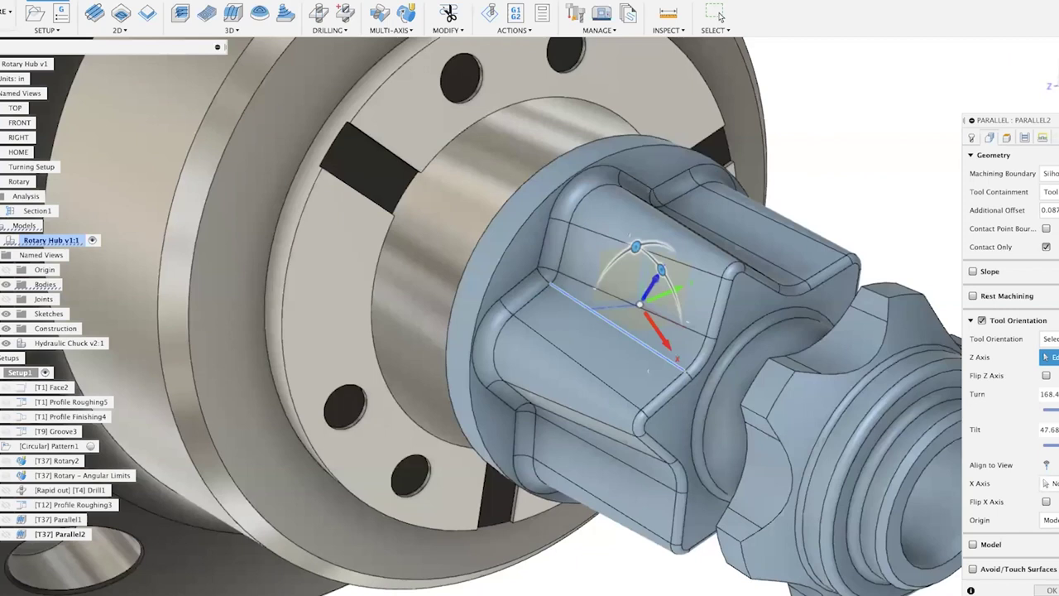
key(Return)
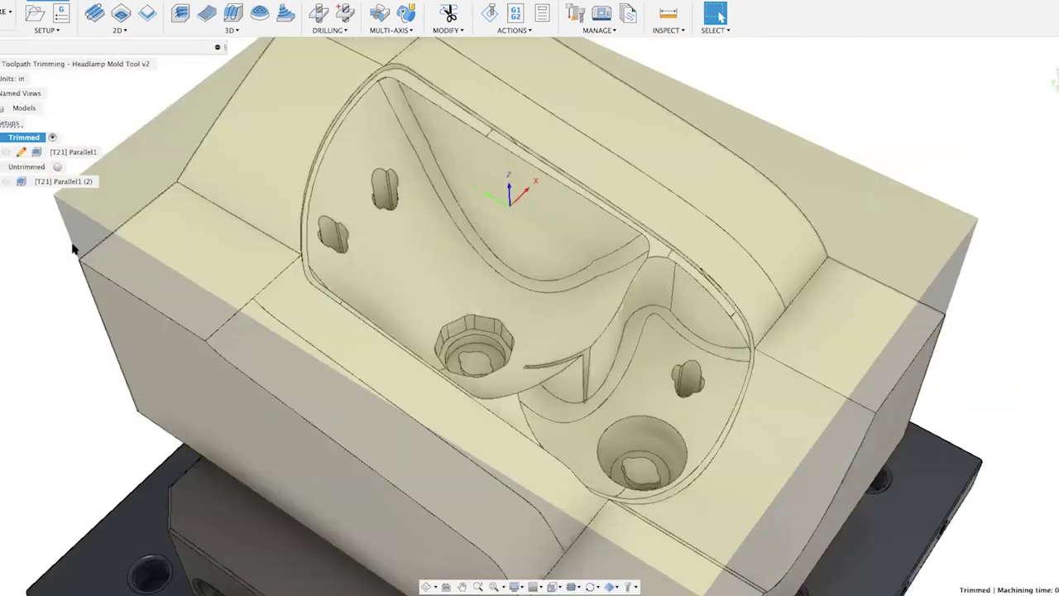
Trim the Parallel1 toolpath around the two holes with a closed boundary polygon on each, keeping the outside, and confirm
click(22, 153)
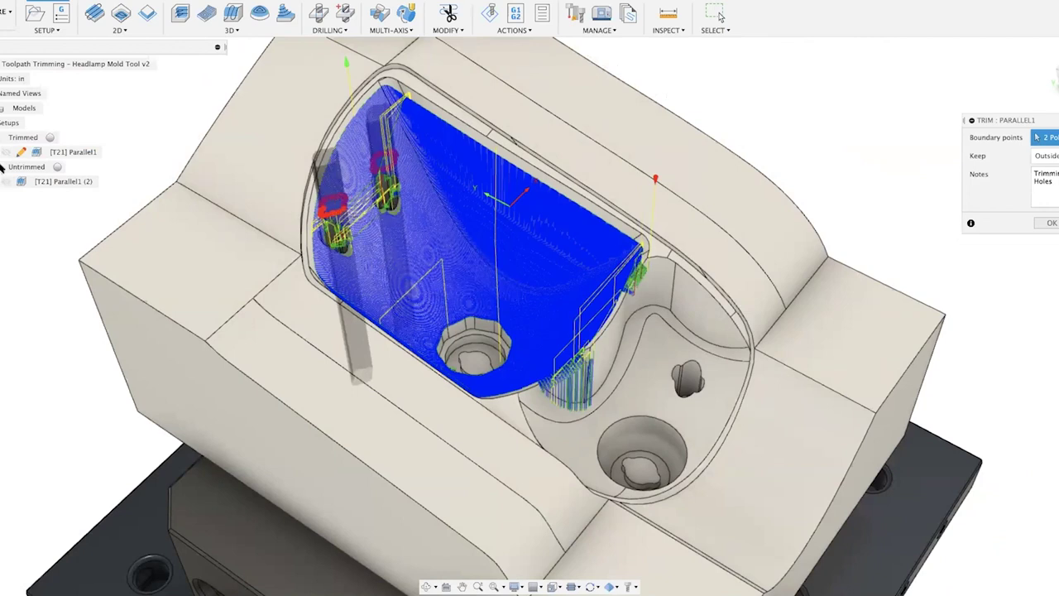
click(3, 92)
double_click(25, 181)
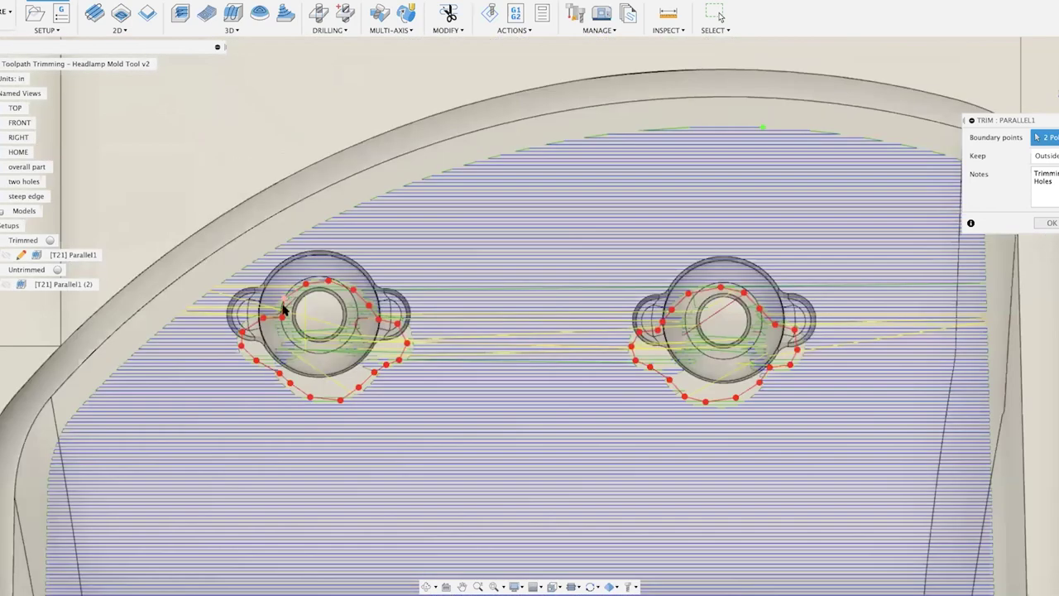
click(287, 319)
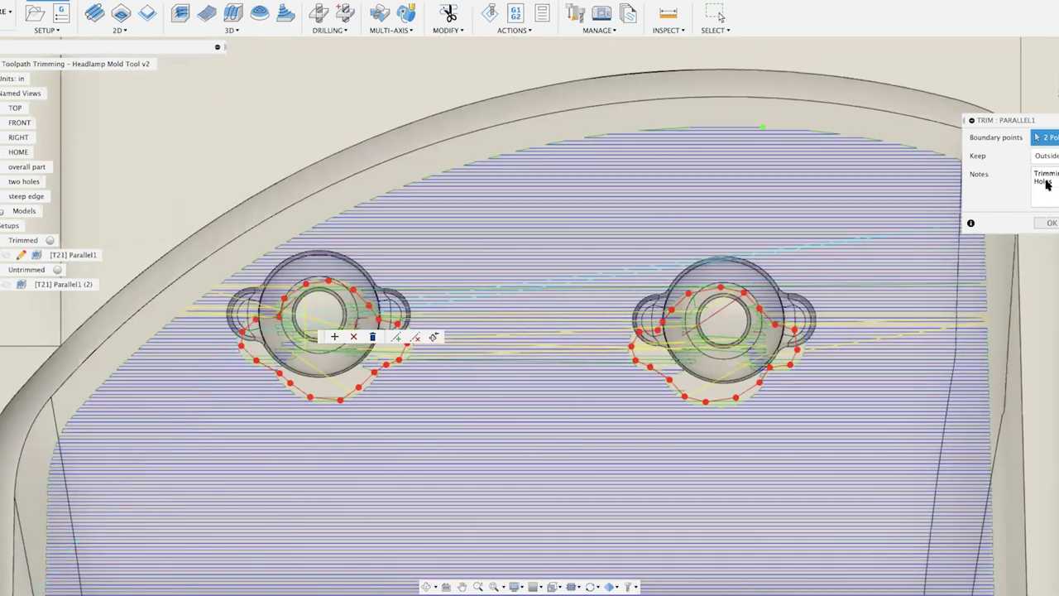
drag(1047, 184, 1031, 176)
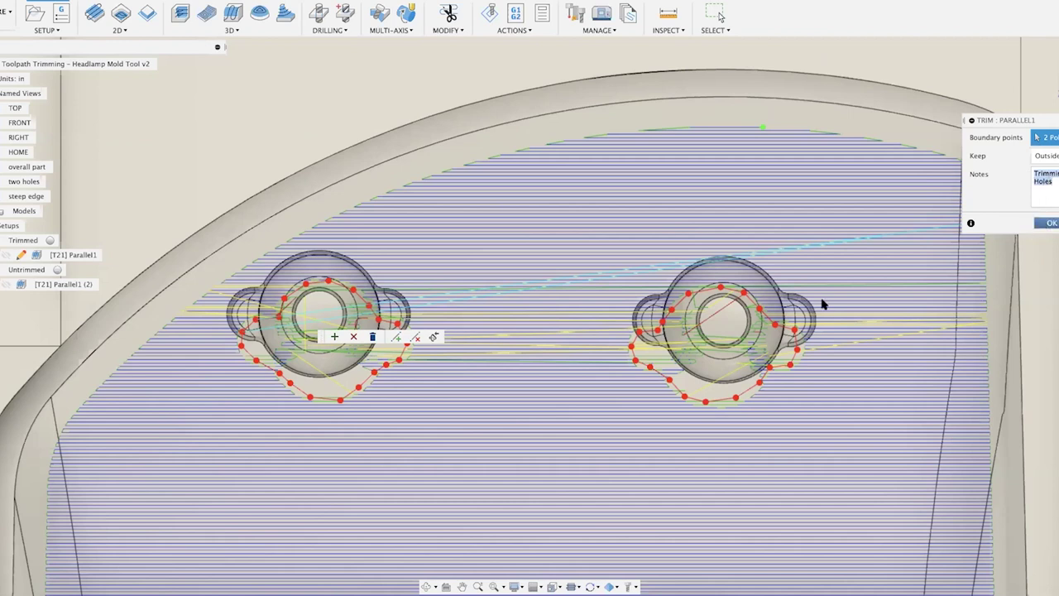
key(Return)
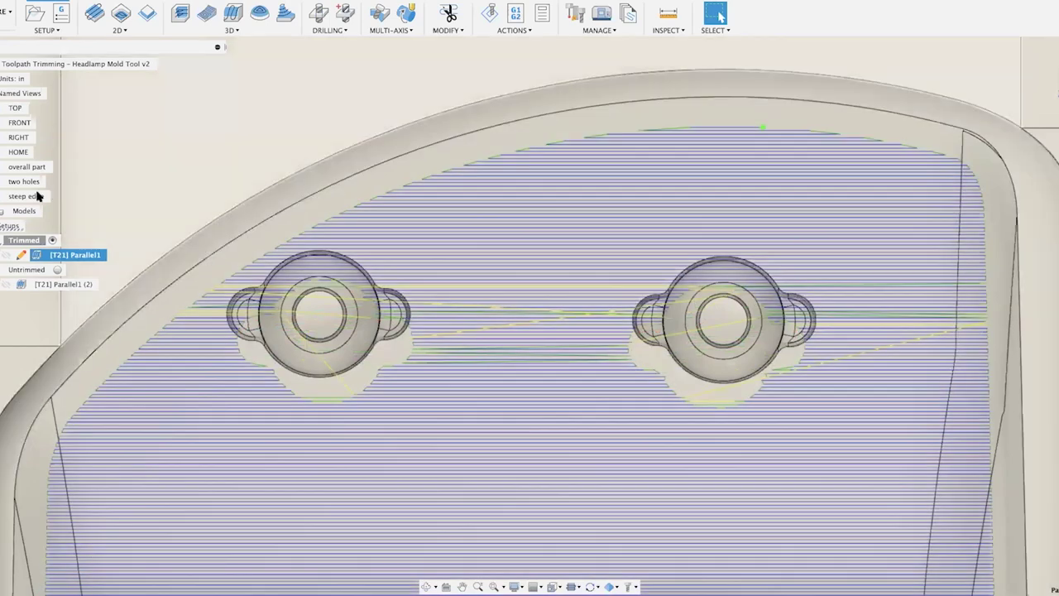
Trim Parallel1 outside a closed polygon around the steep edge, add the note "Eliminate Waterfall Segments", confirm, and show the overall part
click(37, 196)
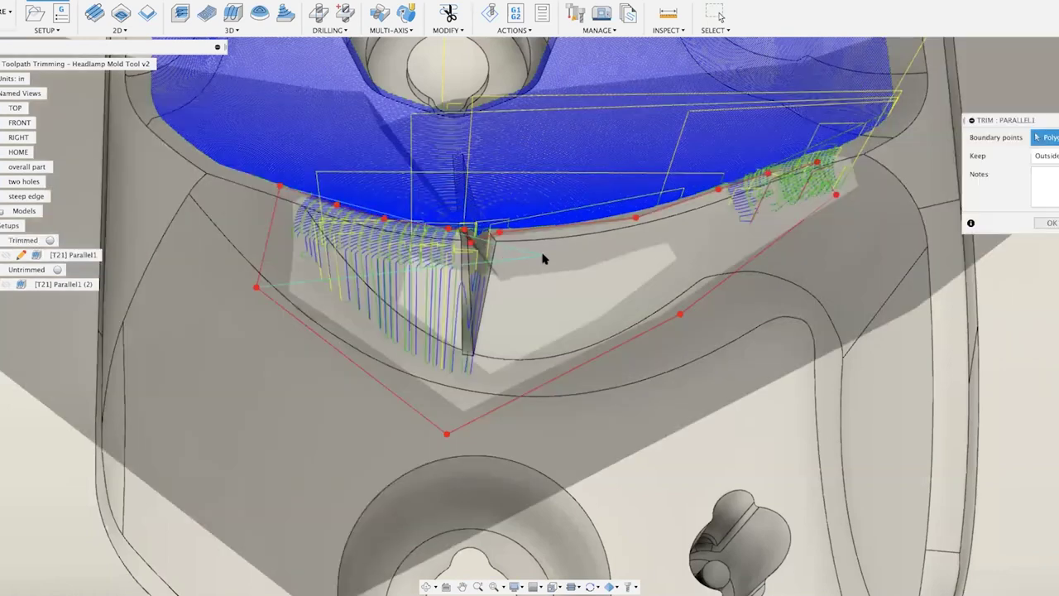
click(470, 243)
click(1040, 184)
text(Elm)
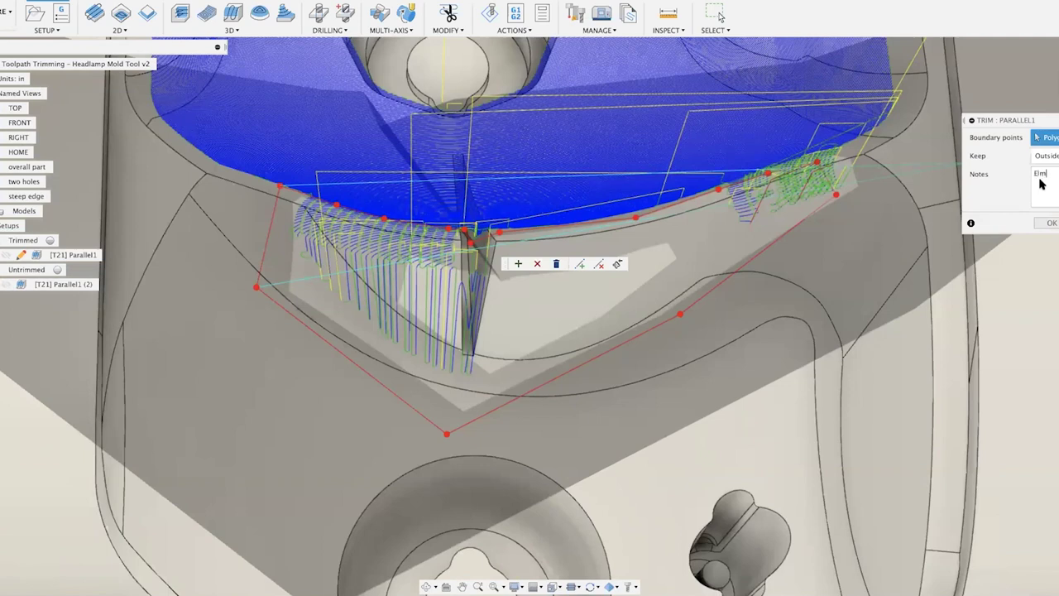
text(m)
text(inat)
text(e Water)
text(fa)
text(ll Segments)
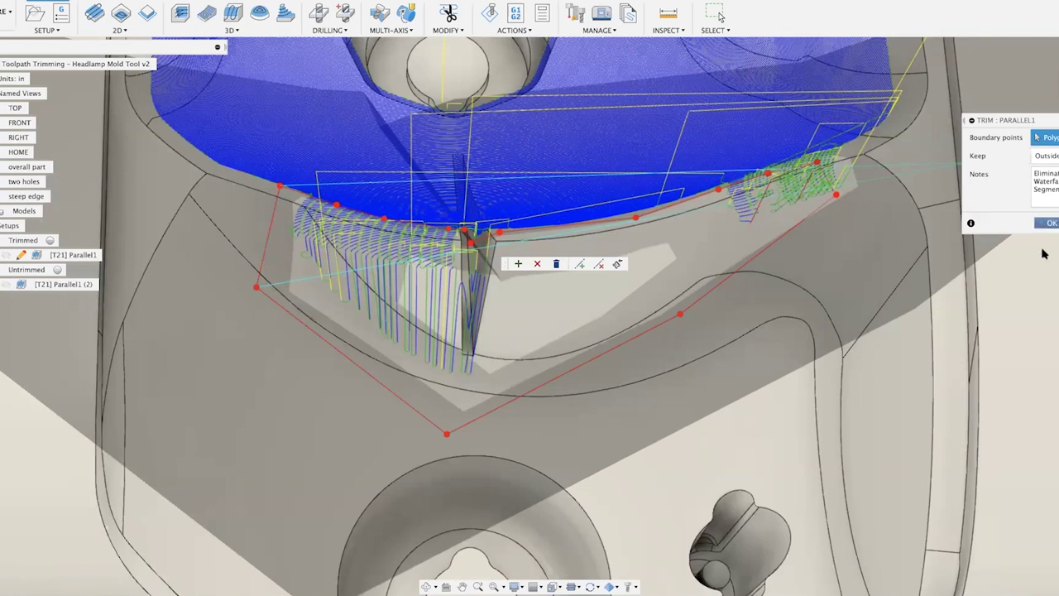
click(1046, 221)
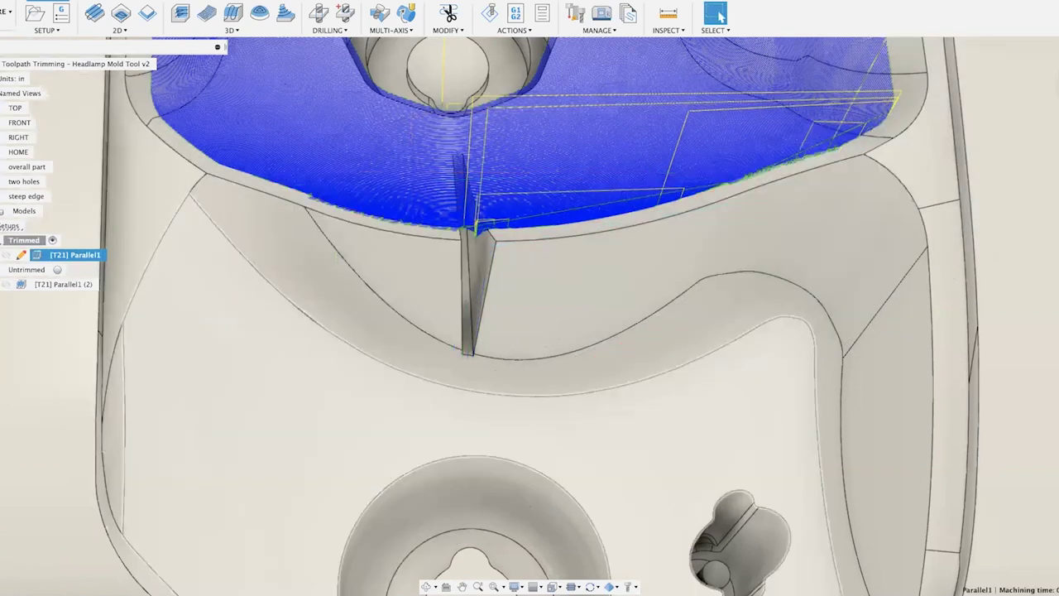
mouse_move(66, 584)
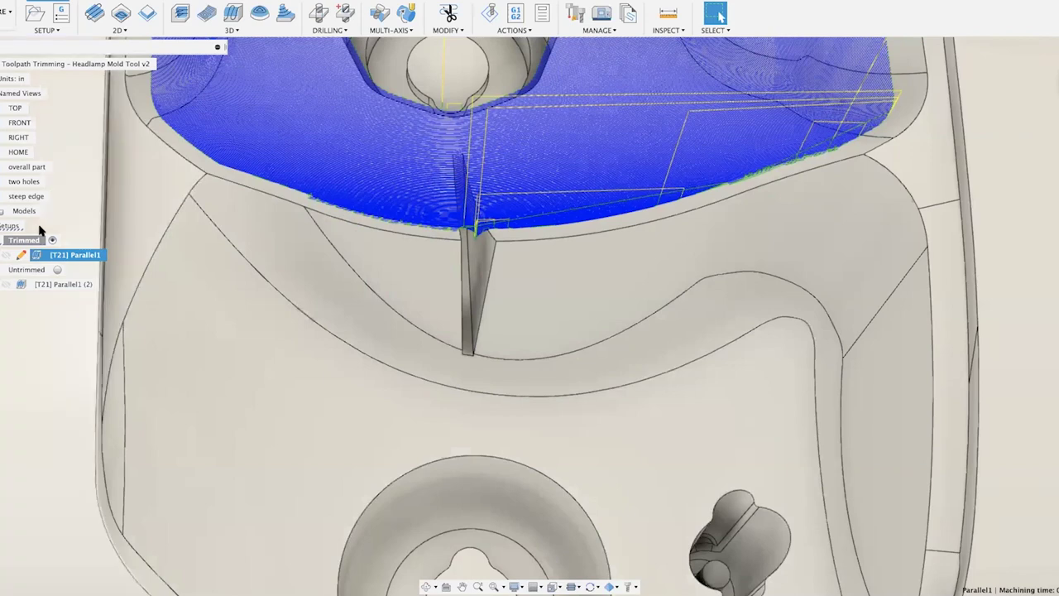
double_click(36, 166)
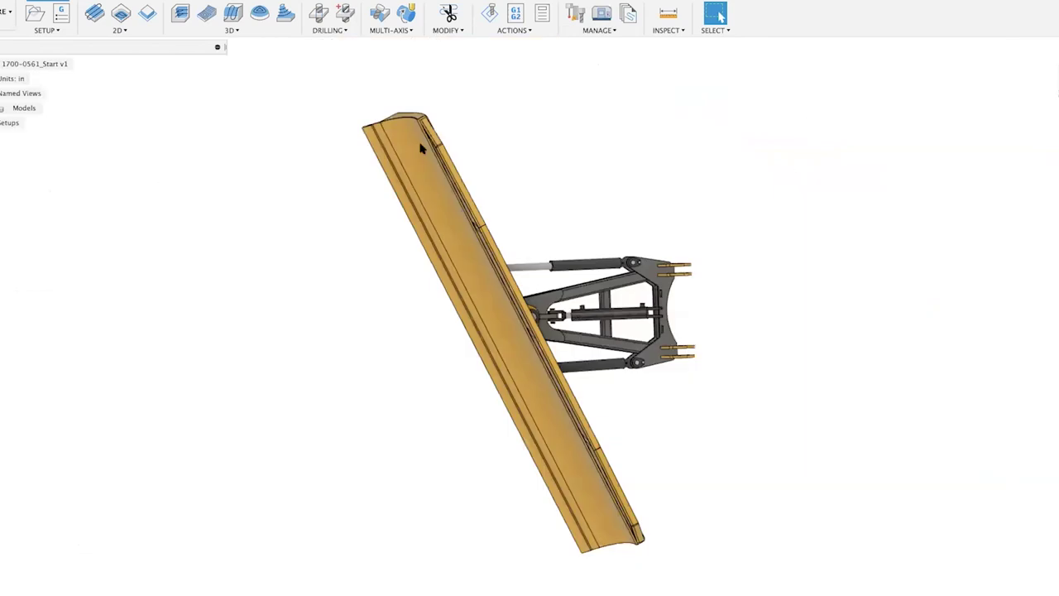
Switch to the Design workspace, view the Nesting and Fabrication details in the Extension Manager, and close it
click(6, 11)
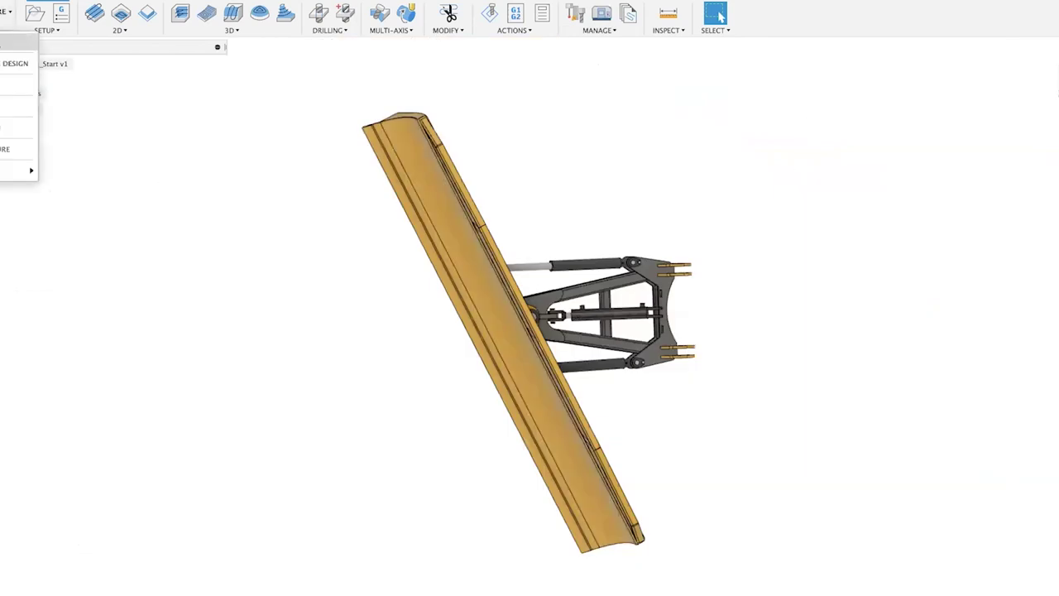
click(15, 63)
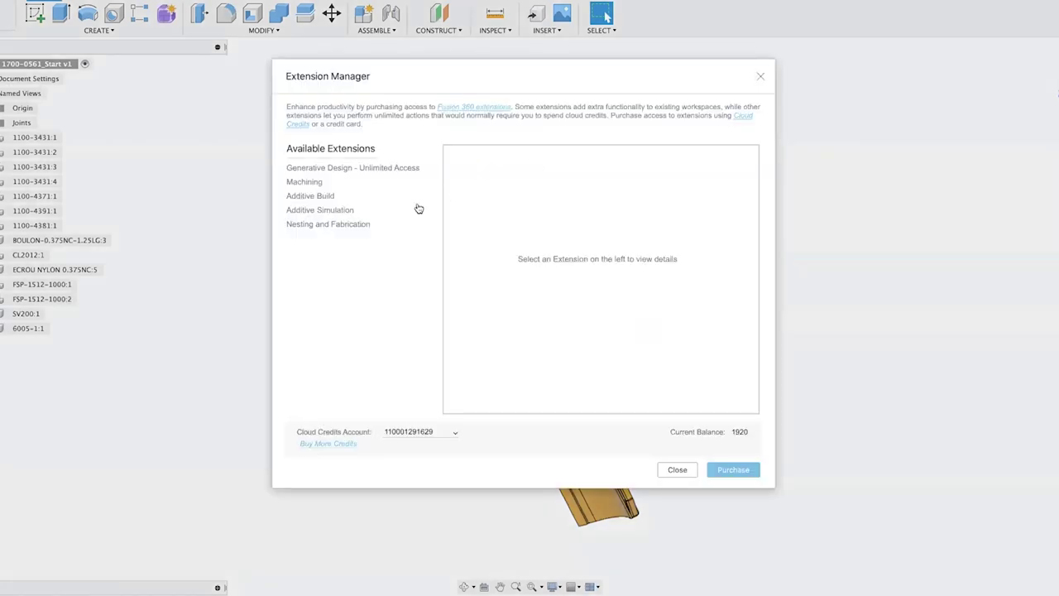
click(363, 227)
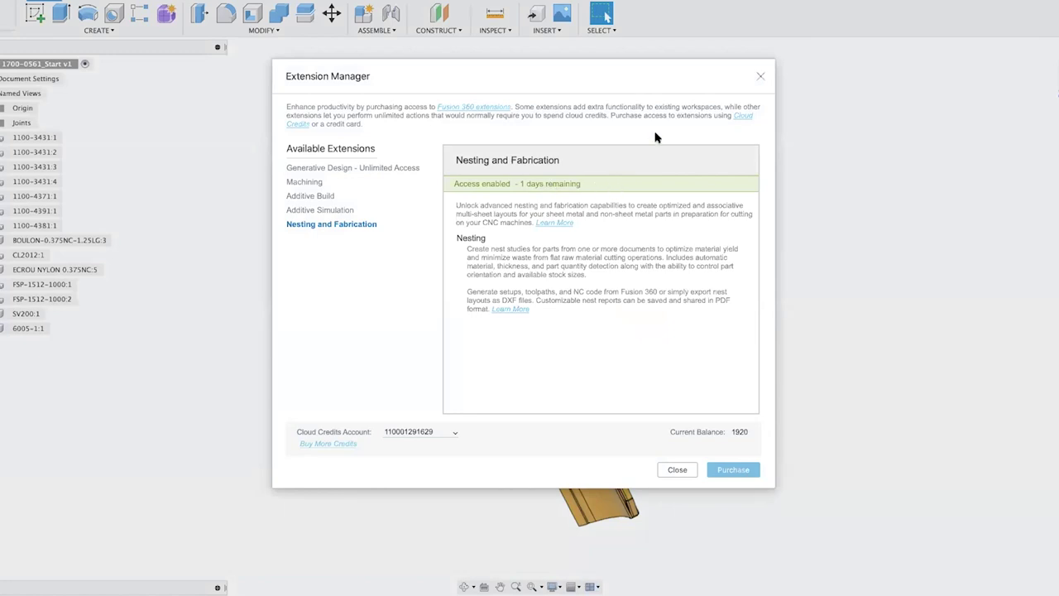
click(759, 76)
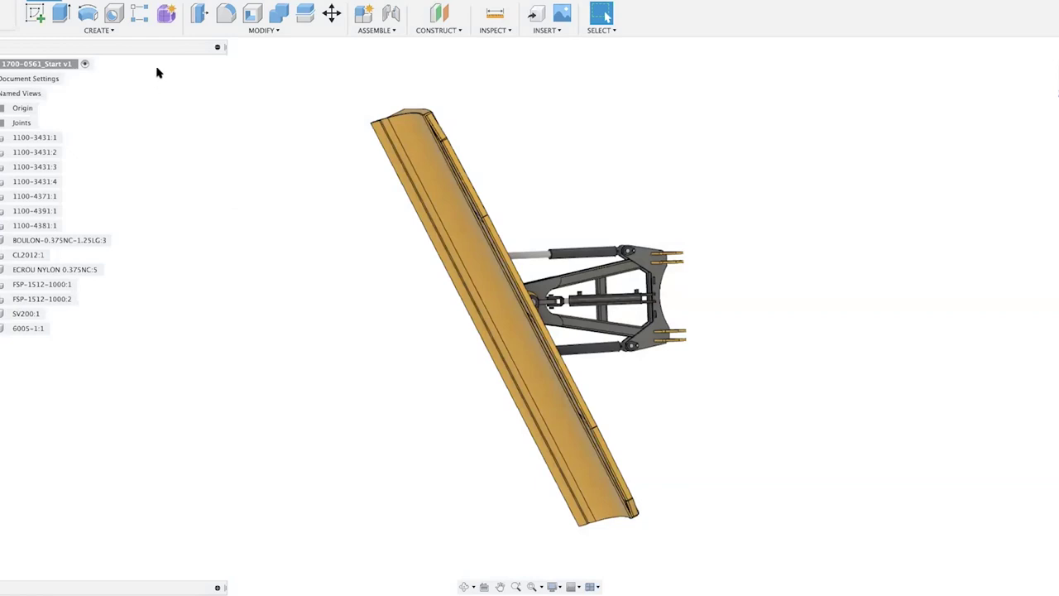
Display the snow plow assembly in its saved Rear view
shift+middle_drag(253, 213, 34, 139)
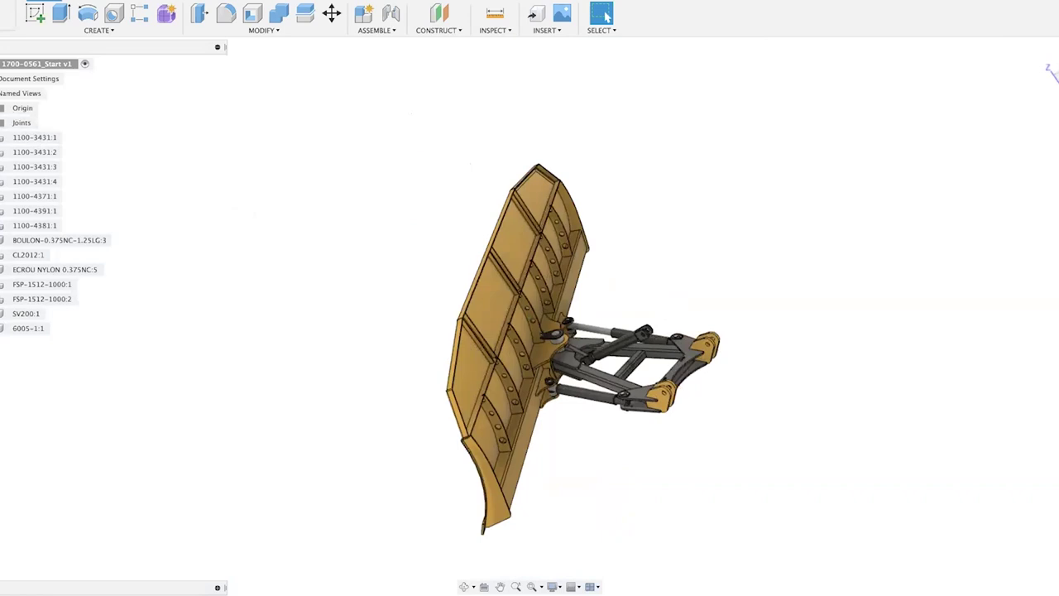
click(2, 93)
double_click(15, 166)
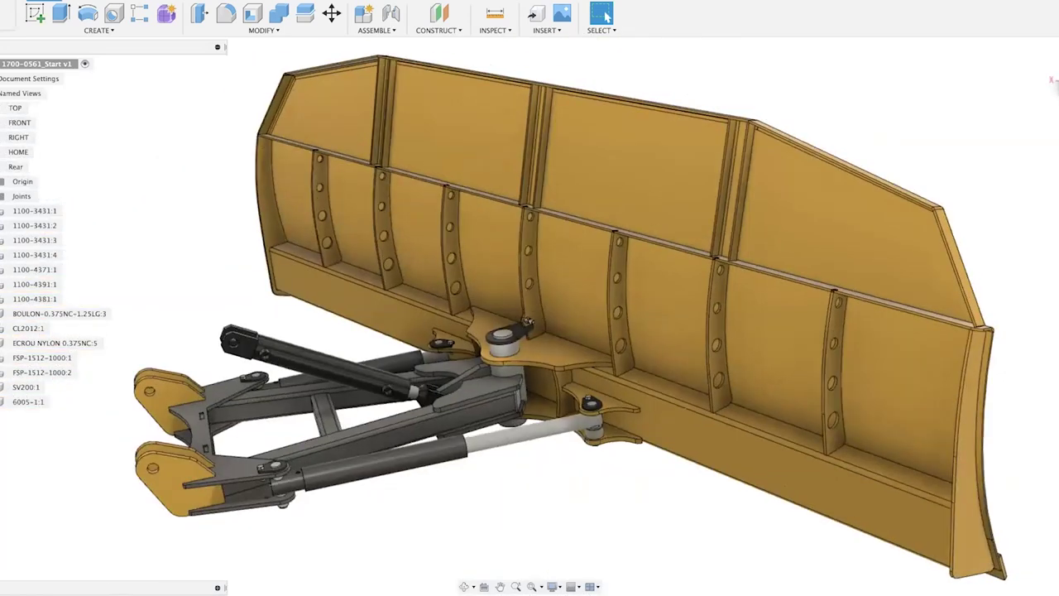
click(2, 93)
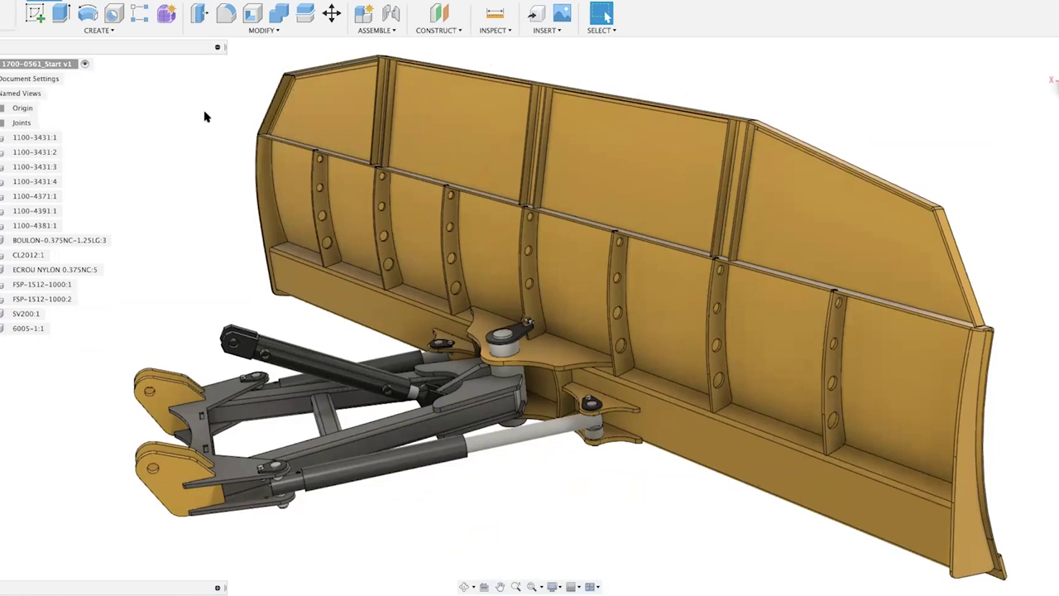
Start Nest Preparation on the plow assembly and bring its ignore options and part list into view
scroll(213, 13, right, 5)
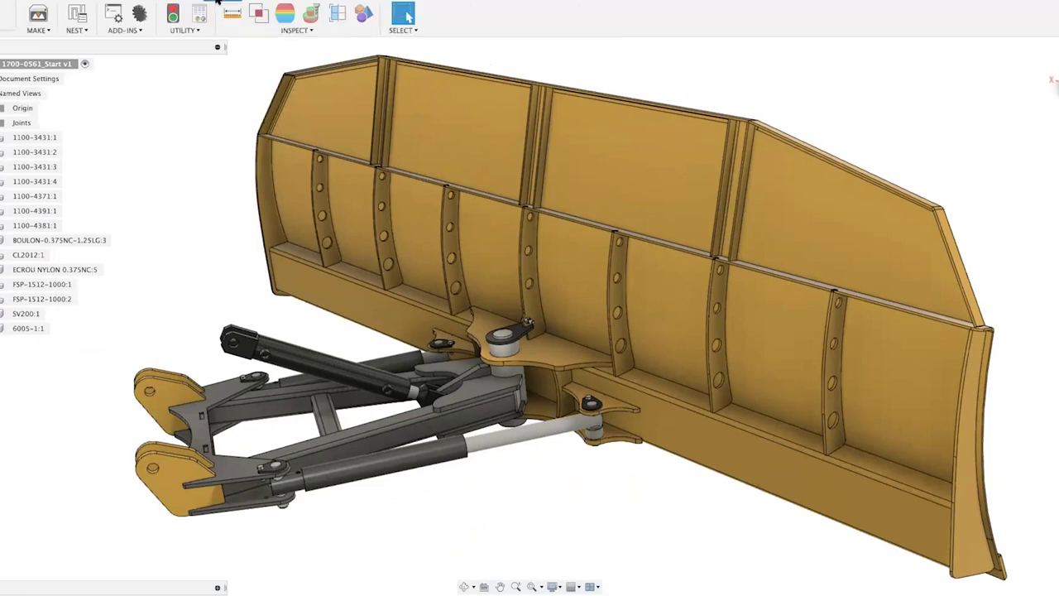
click(80, 31)
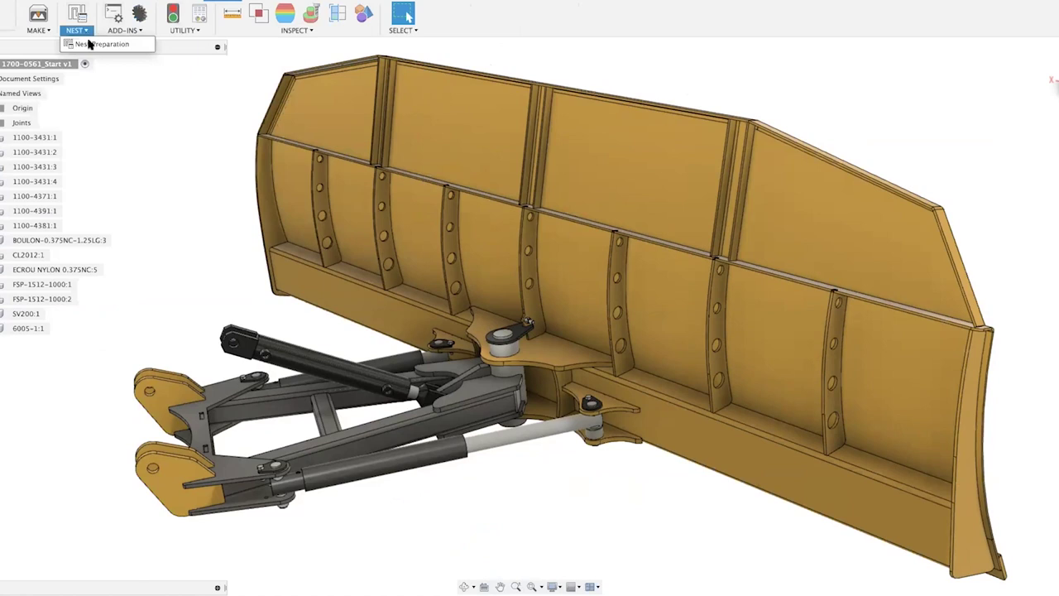
click(88, 44)
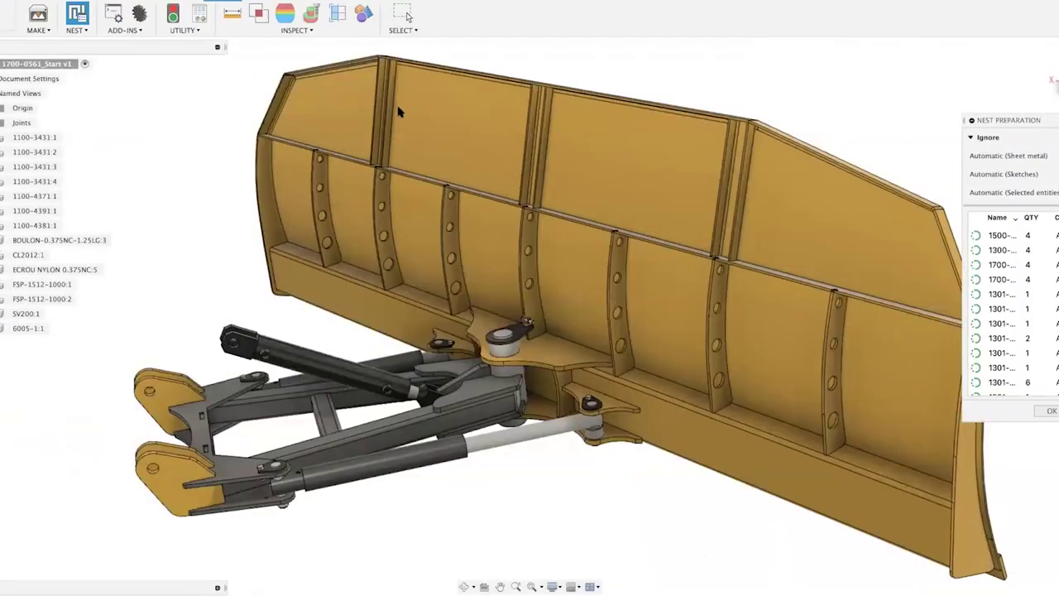
click(976, 157)
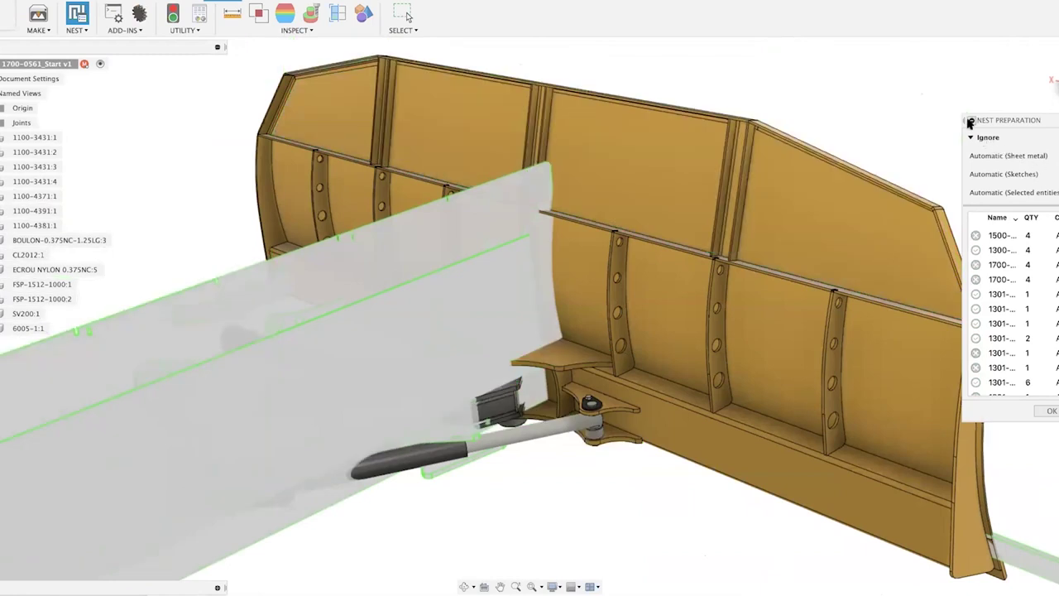
drag(963, 121, 920, 124)
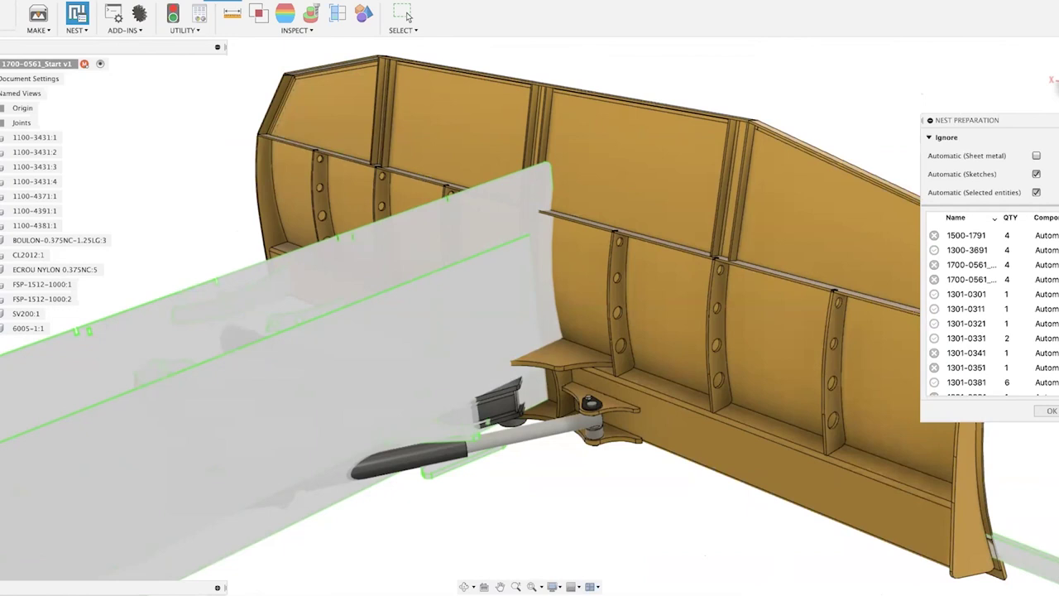
Set part 1600-2191 to Ignore in the nest preparation
scroll(985, 310, down, 10)
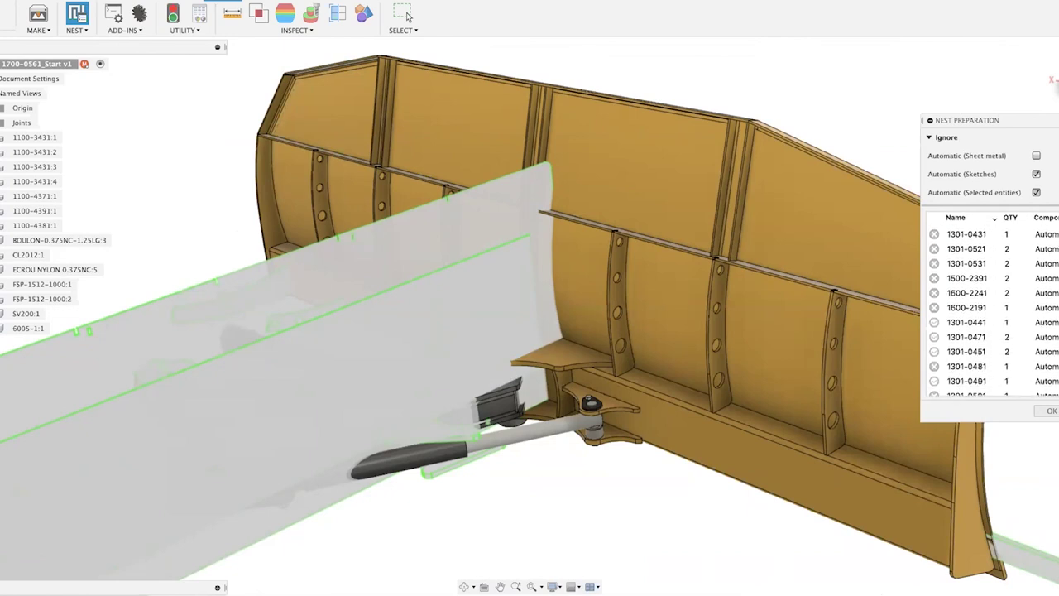
click(975, 348)
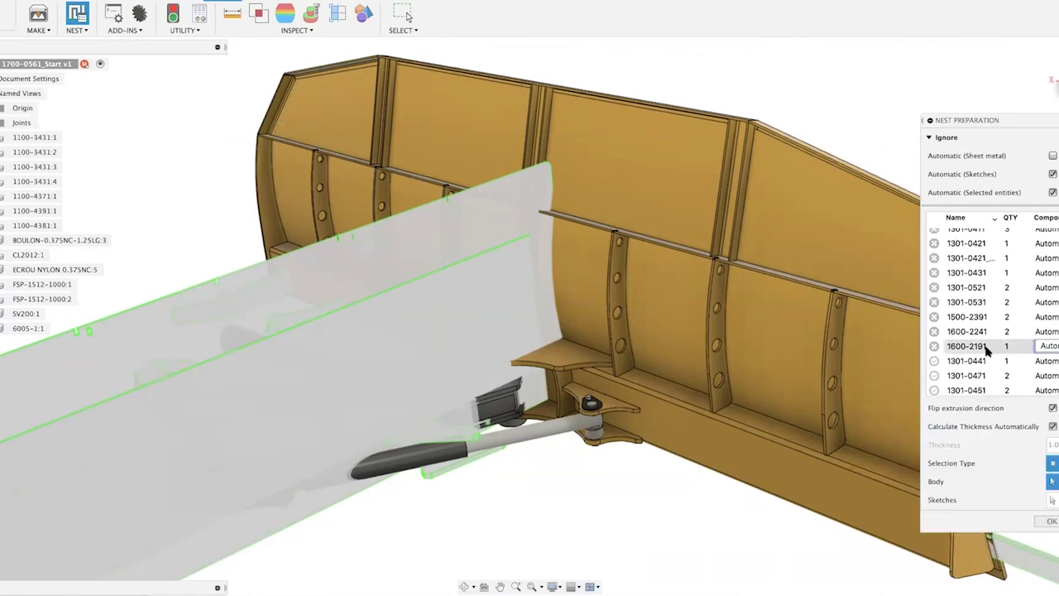
click(1046, 346)
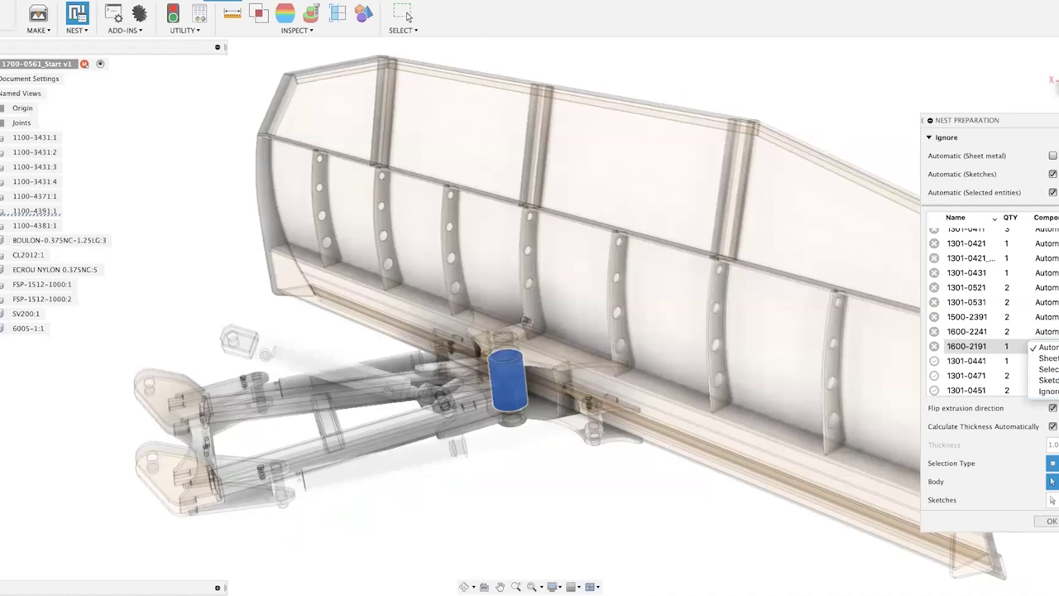
click(1047, 390)
Check the component source choices for part 1301-0441, keep it on Automatic, and confirm the nest preparation
click(1041, 364)
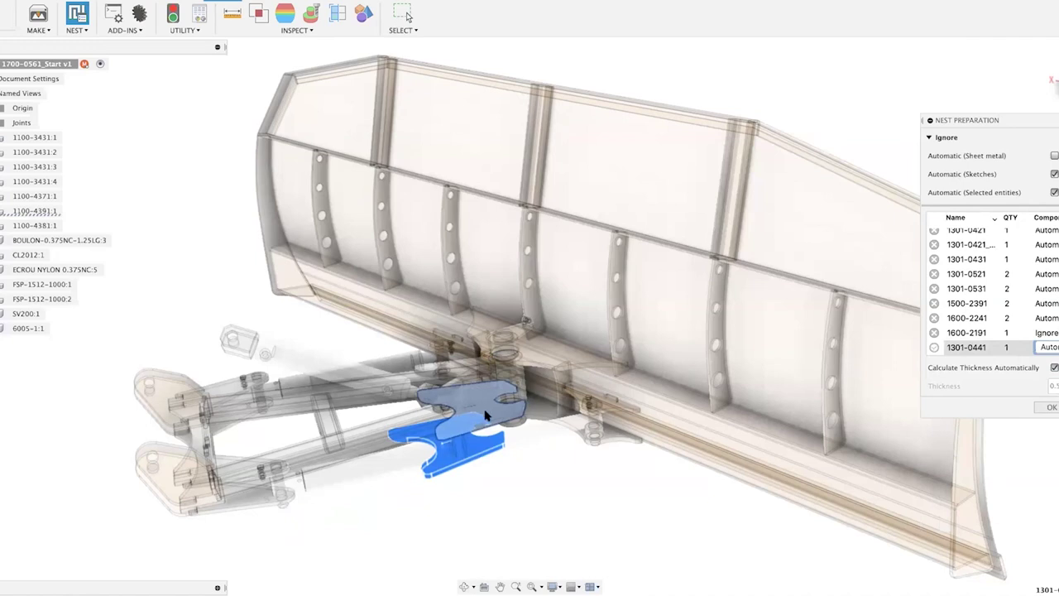
click(1049, 349)
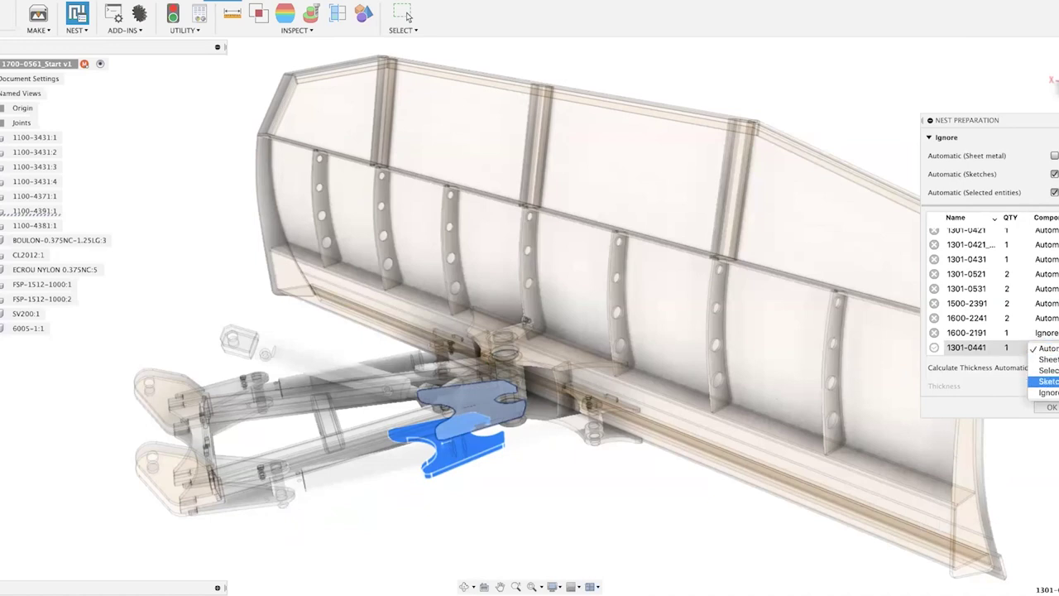
click(998, 366)
key(Return)
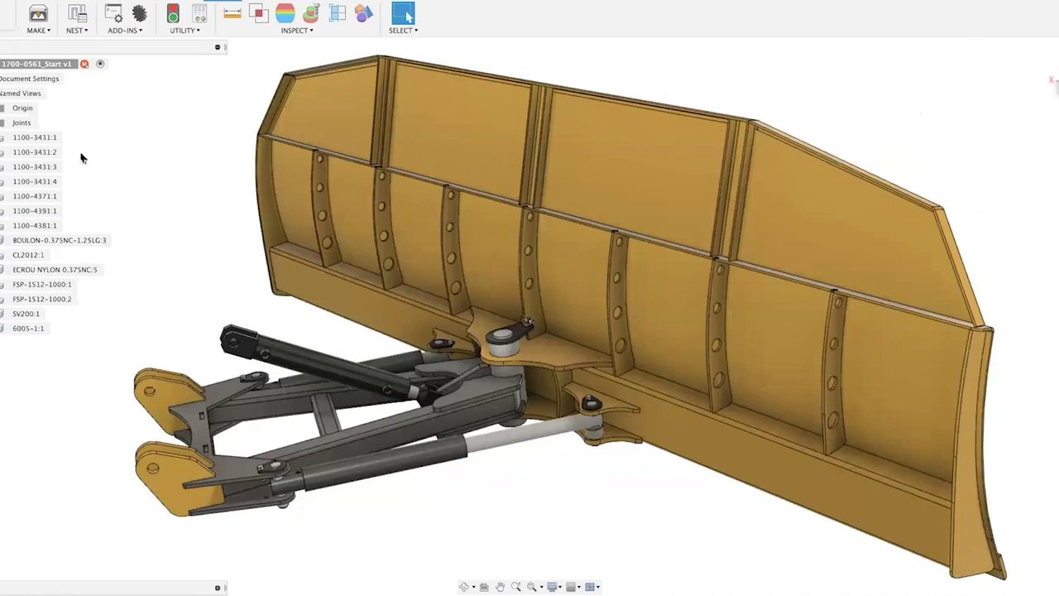
Examine the sheet metal rule, flat pattern and body of component 1301-0301 within subassembly 1100-4371
click(4, 196)
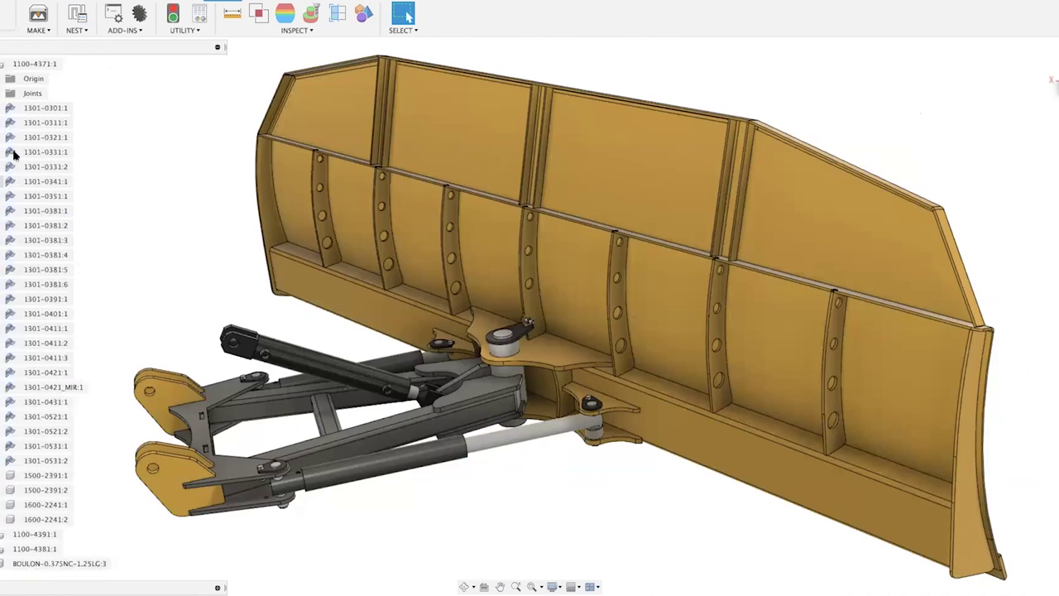
click(4, 107)
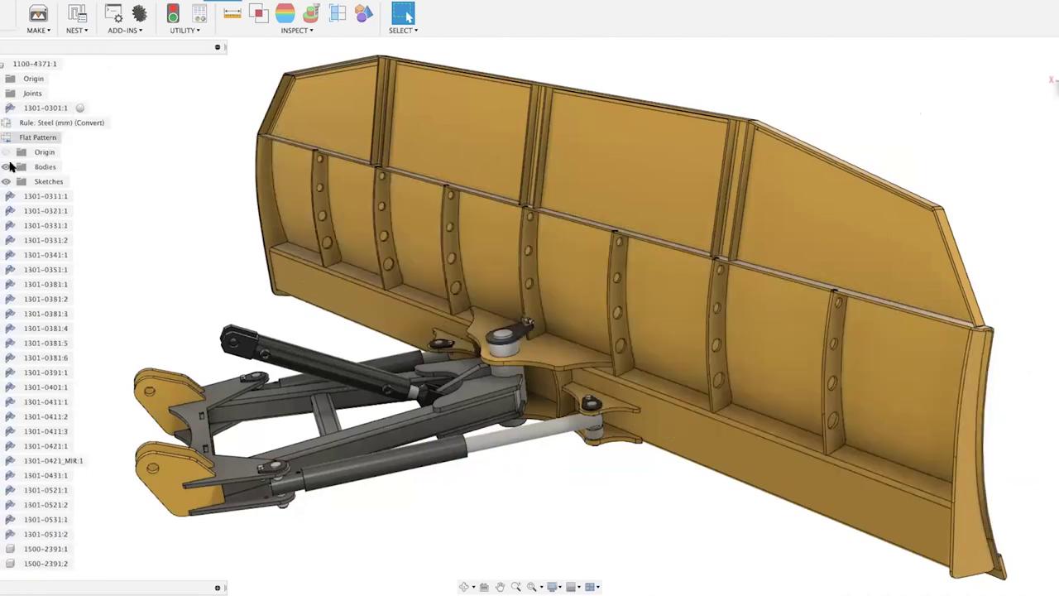
click(13, 166)
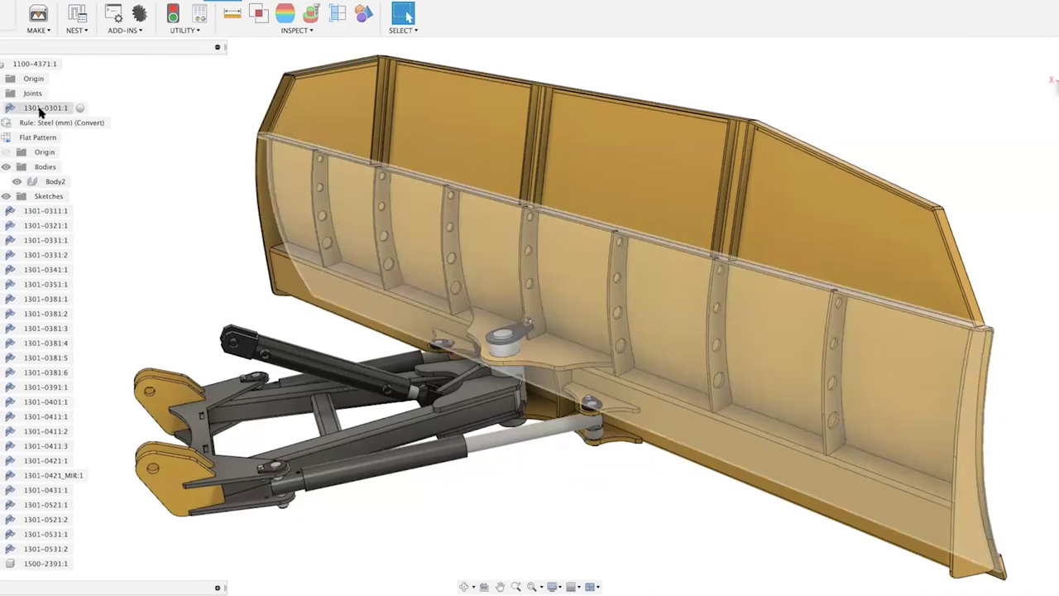
click(39, 107)
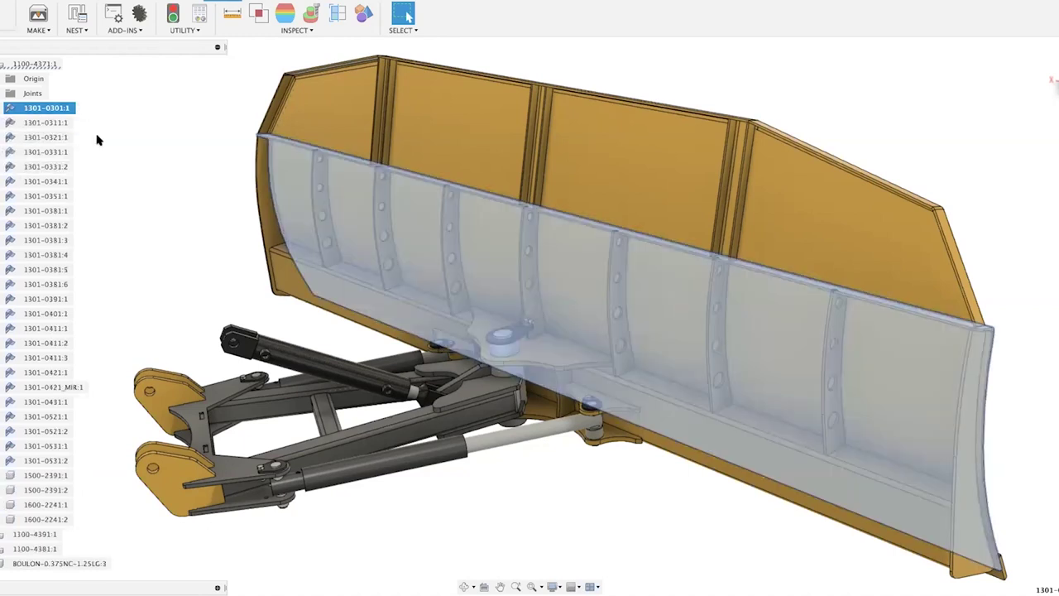
key(Escape)
scroll(26, 191, up, 5)
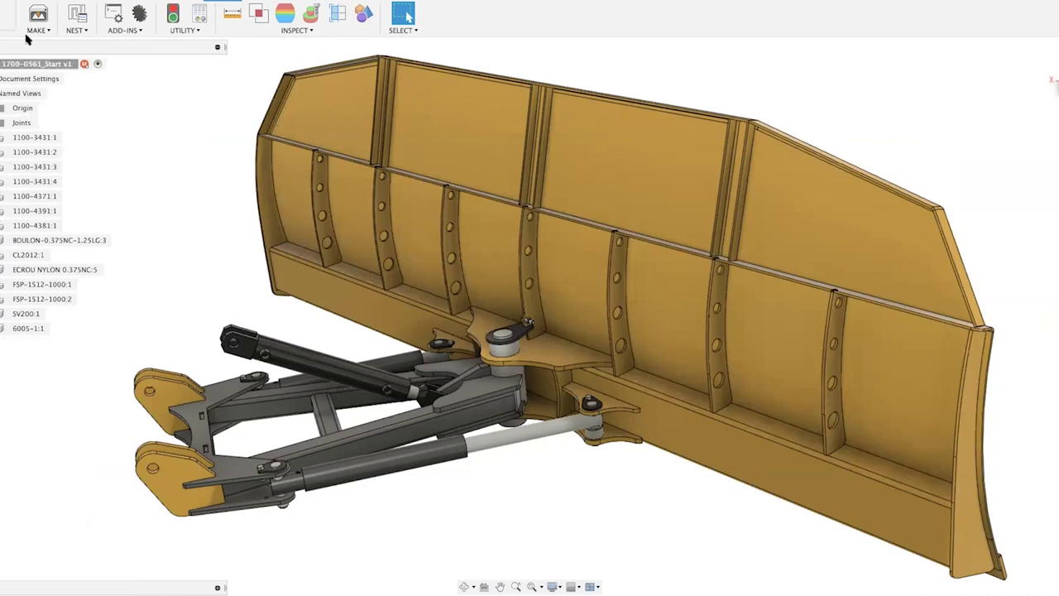
Switch to the Manufacture workspace's fabrication tools and dismiss the open nest study setup
click(7, 15)
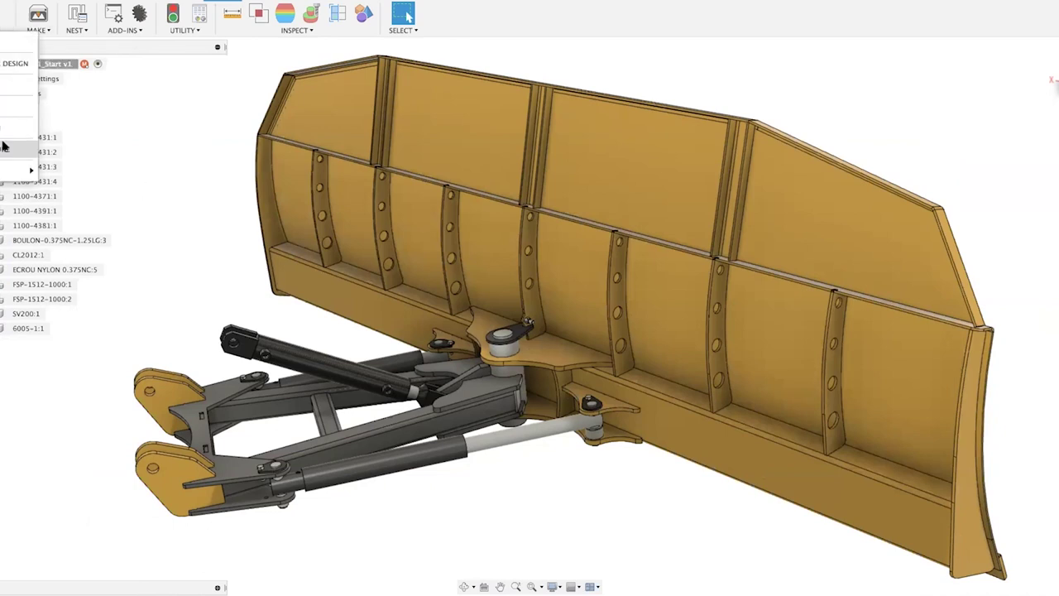
click(8, 142)
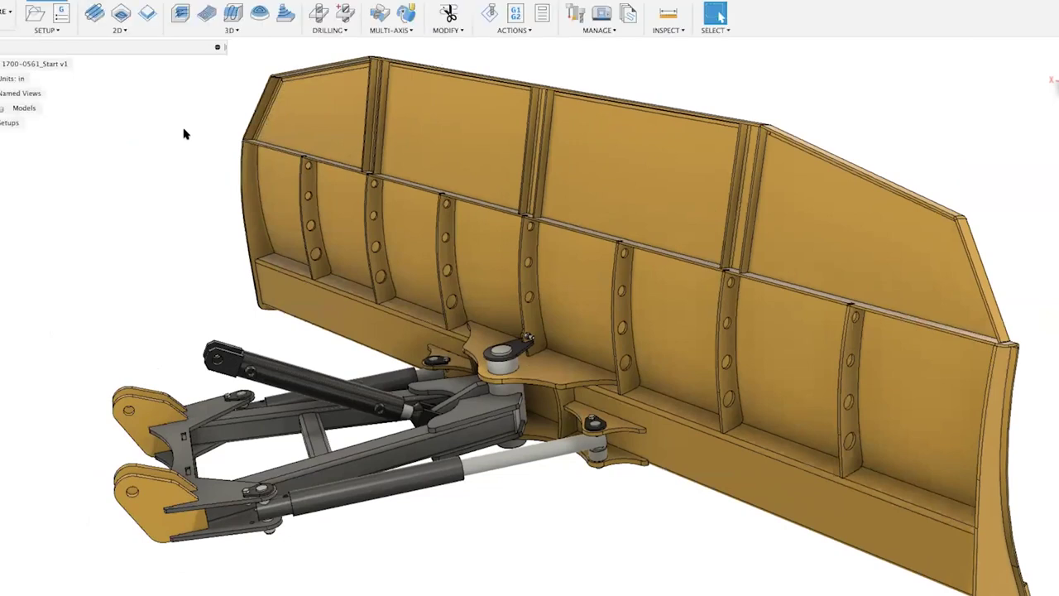
click(231, 4)
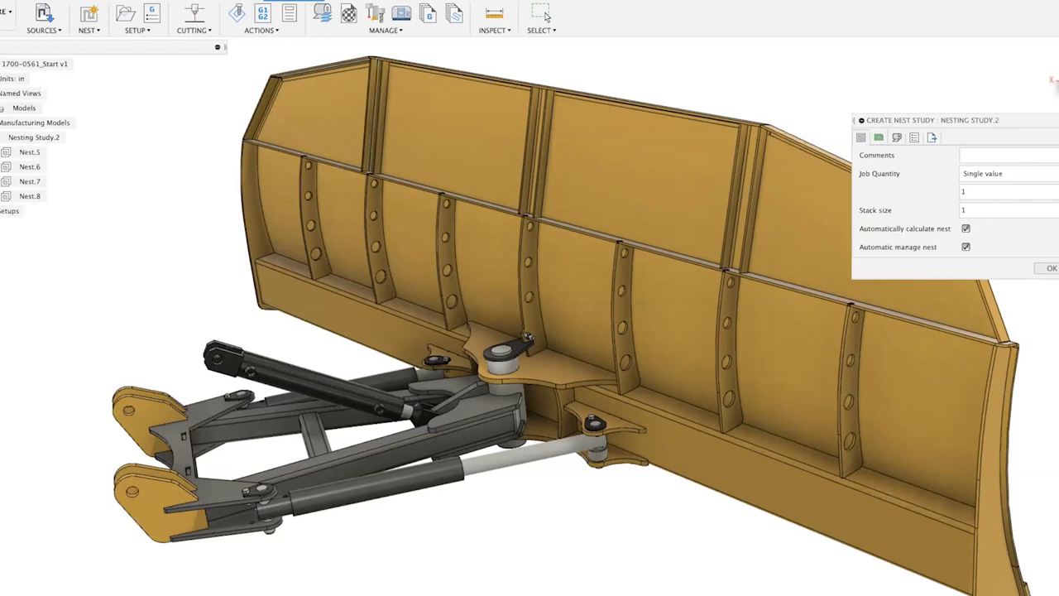
click(546, 17)
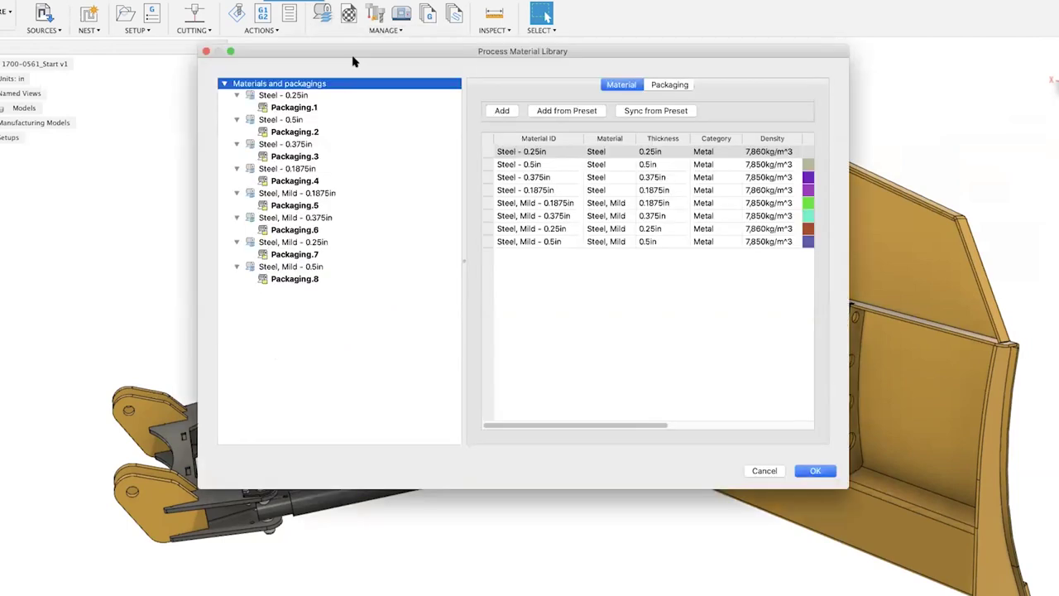
Examine the packaging and nesting settings of Steel - 0.25in and the form and cost of Packaging.1, and close the material library
click(289, 96)
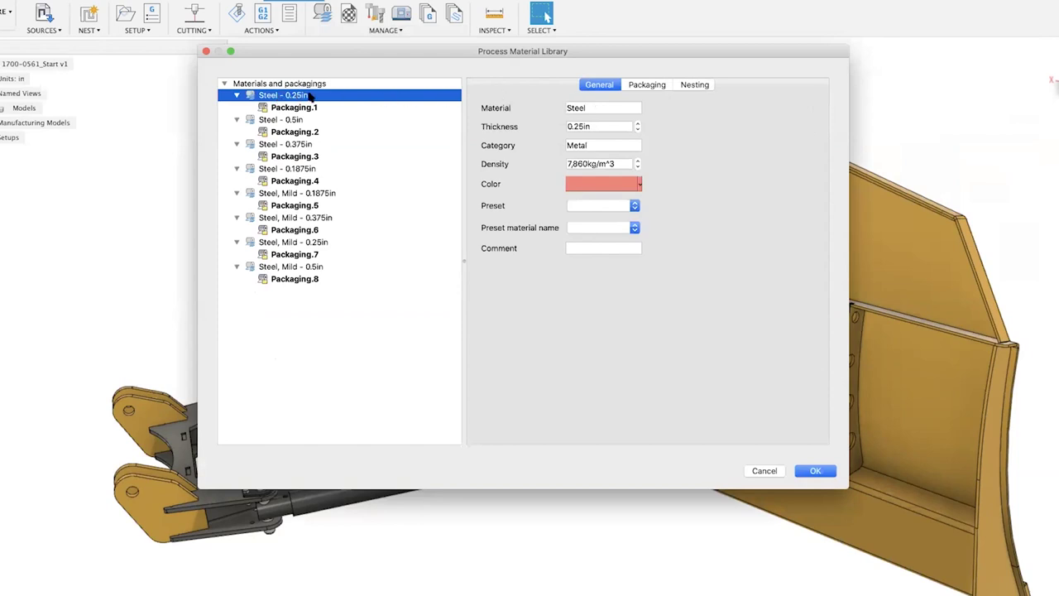
click(635, 85)
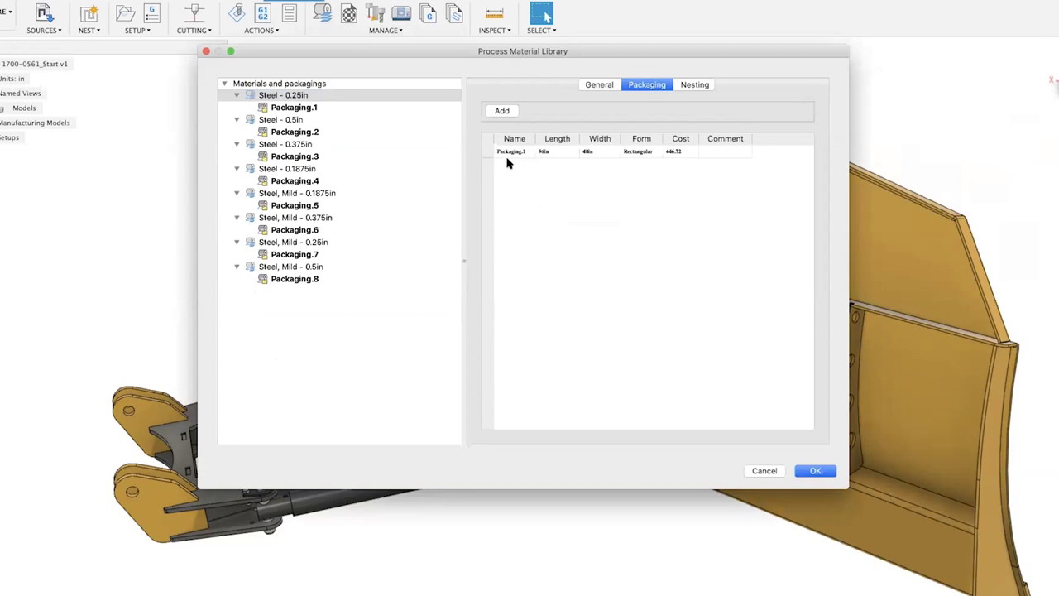
click(694, 85)
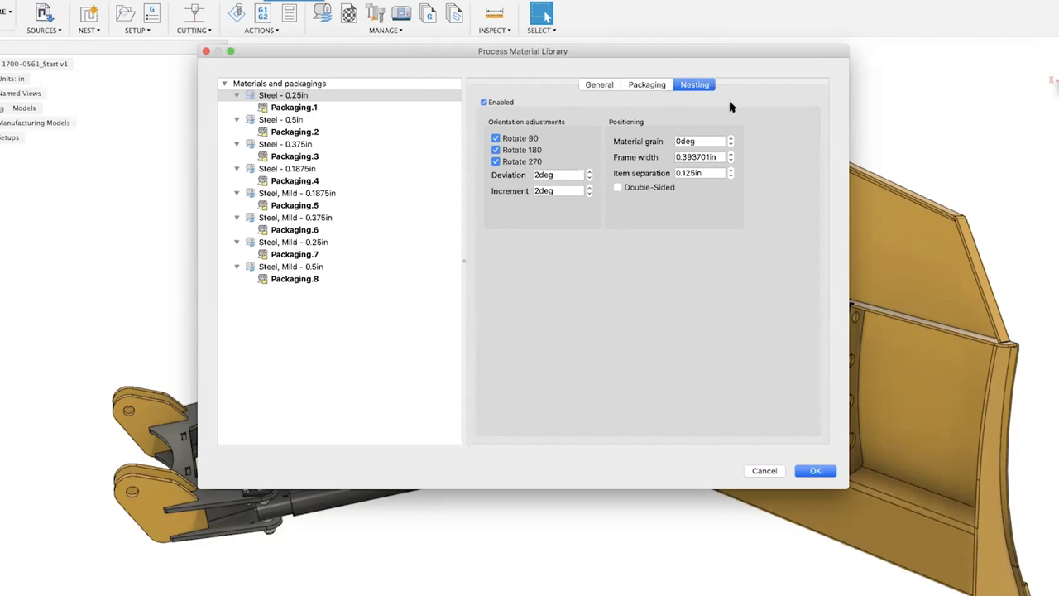
click(314, 107)
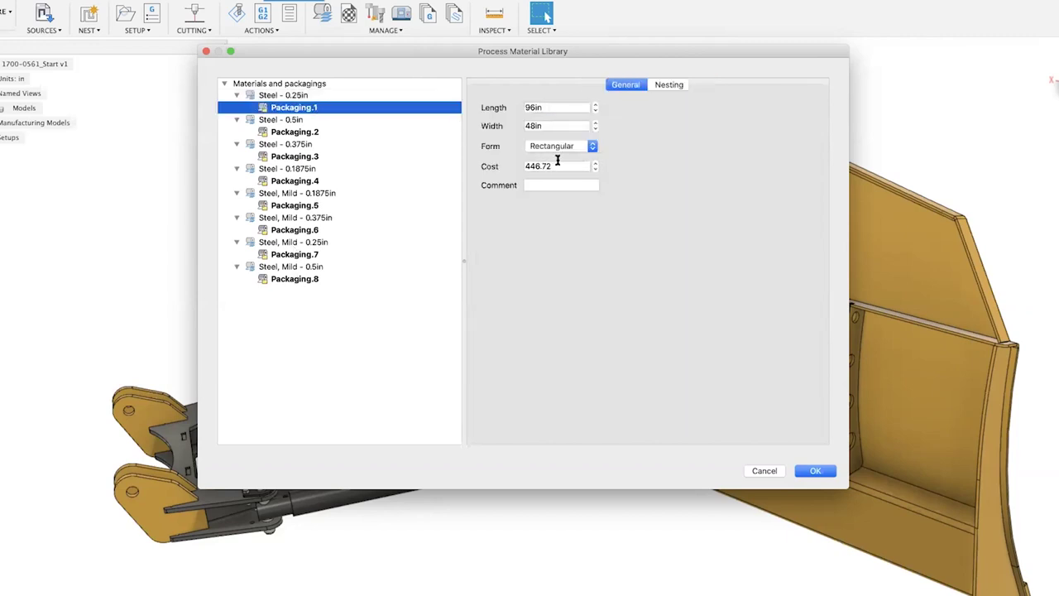
click(592, 145)
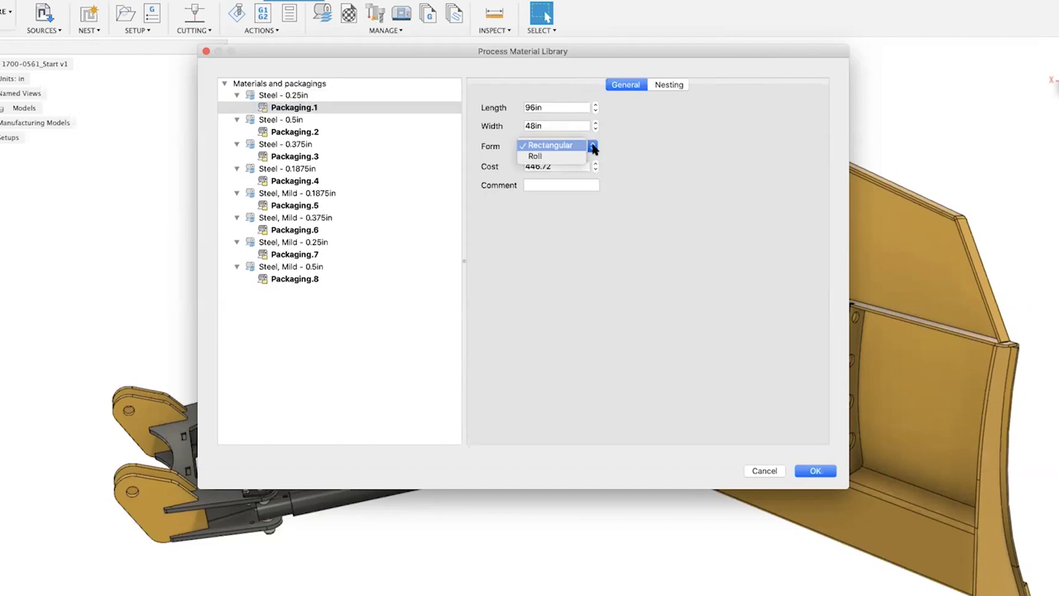
click(635, 160)
double_click(567, 165)
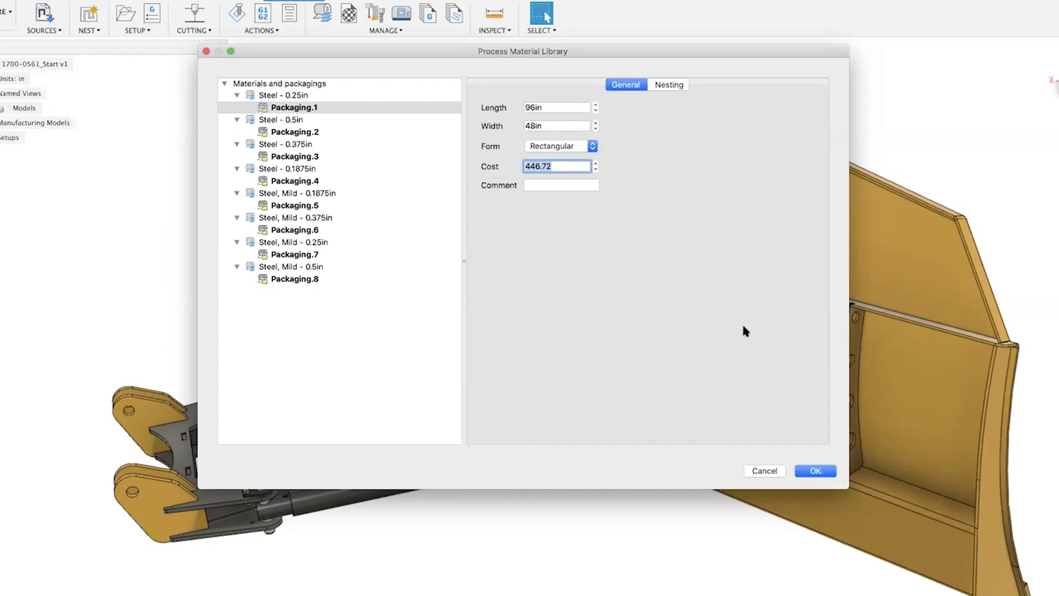
click(815, 470)
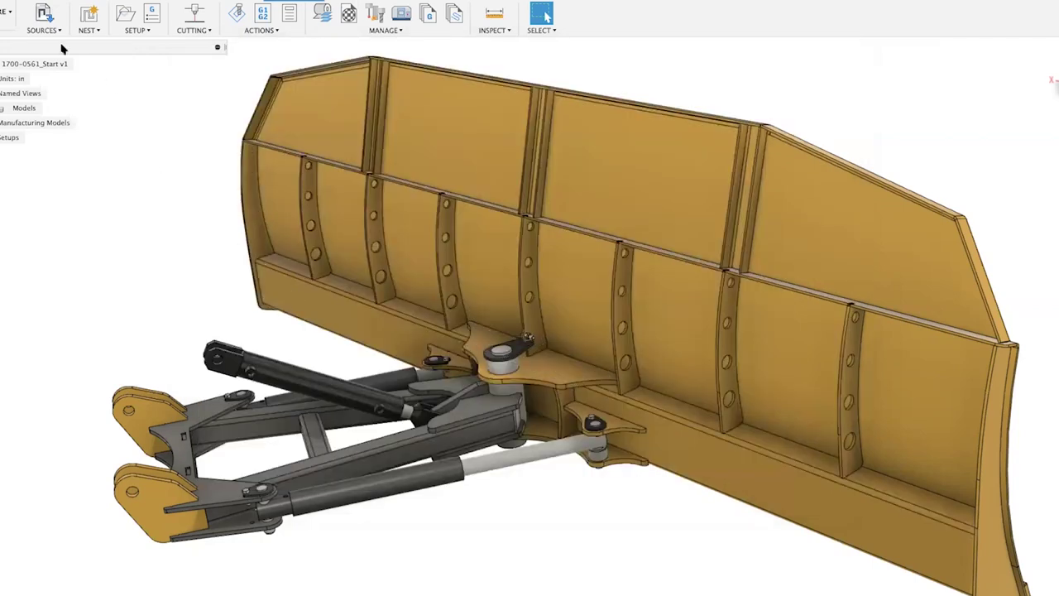
Add the 1700-0561 xs design from the Webinar 62 folder of the Fusion Fridays project to the component sources
click(43, 15)
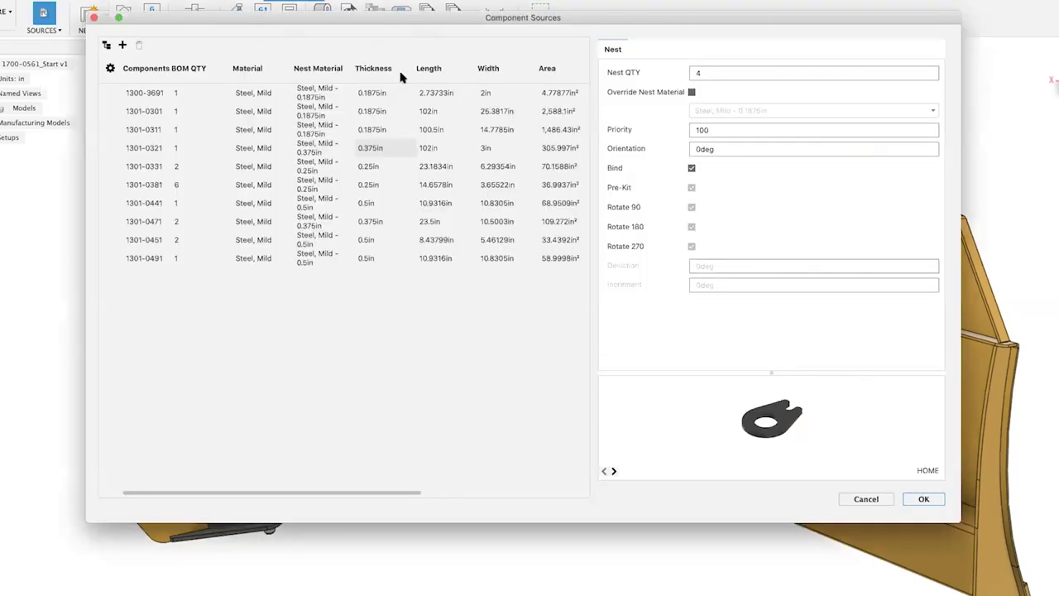
drag(362, 22, 374, 73)
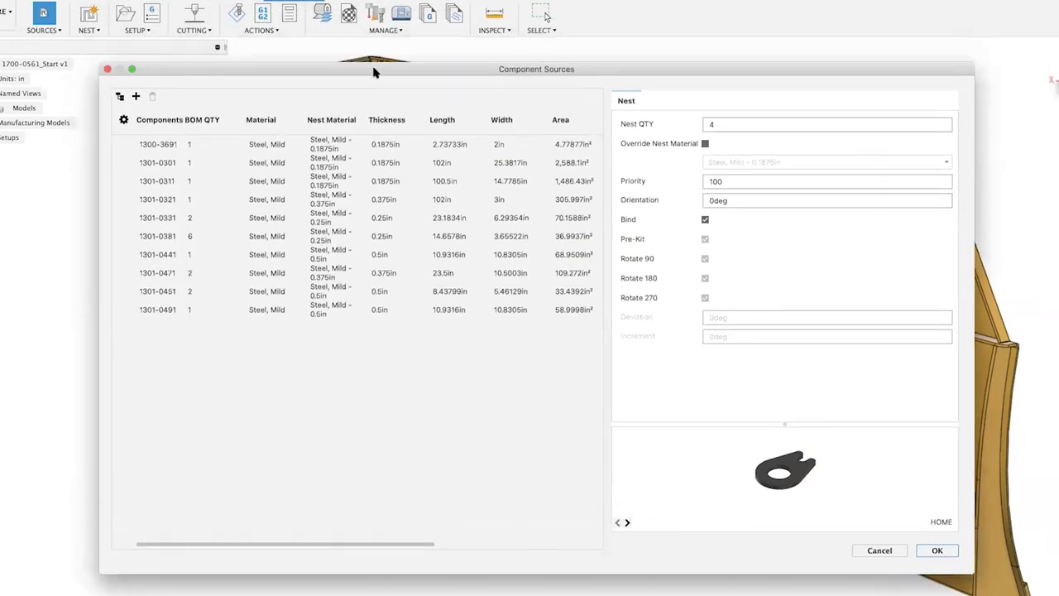
click(135, 97)
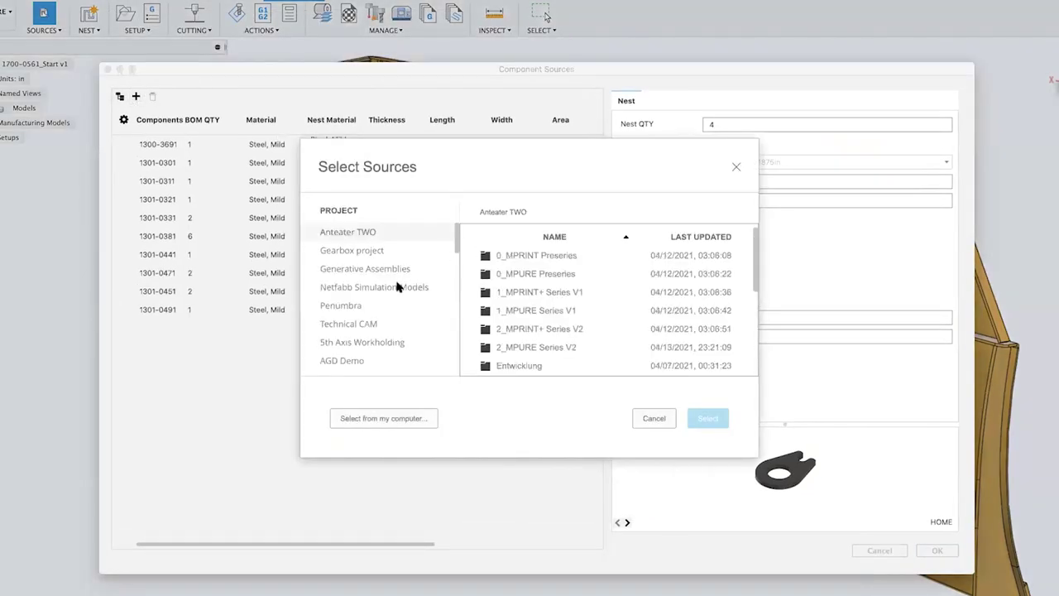
drag(457, 240, 455, 284)
scroll(455, 284, down, 2)
click(388, 263)
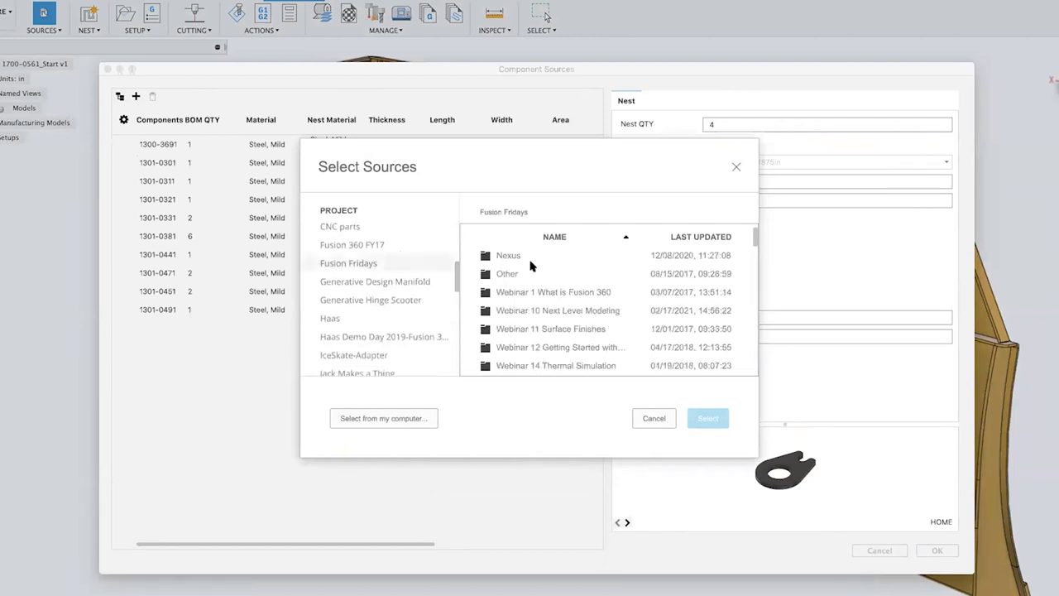
drag(755, 237, 751, 359)
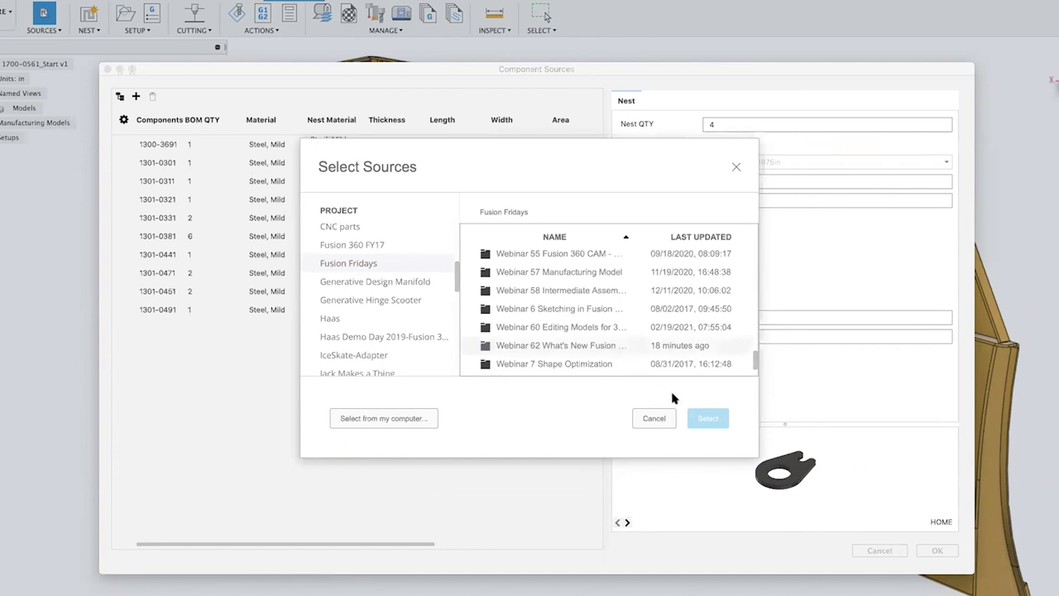
double_click(595, 345)
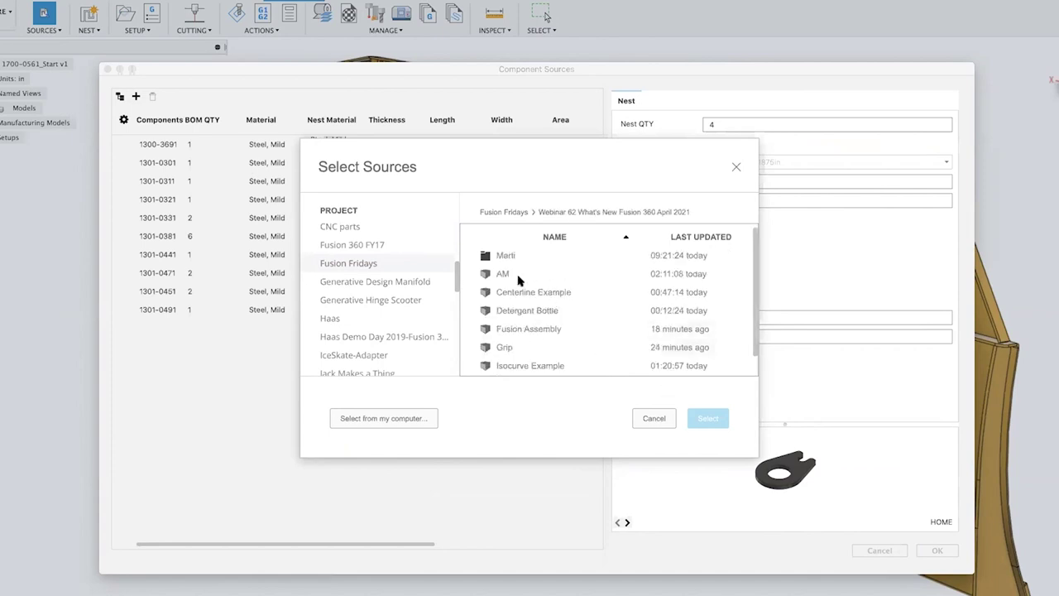
double_click(498, 255)
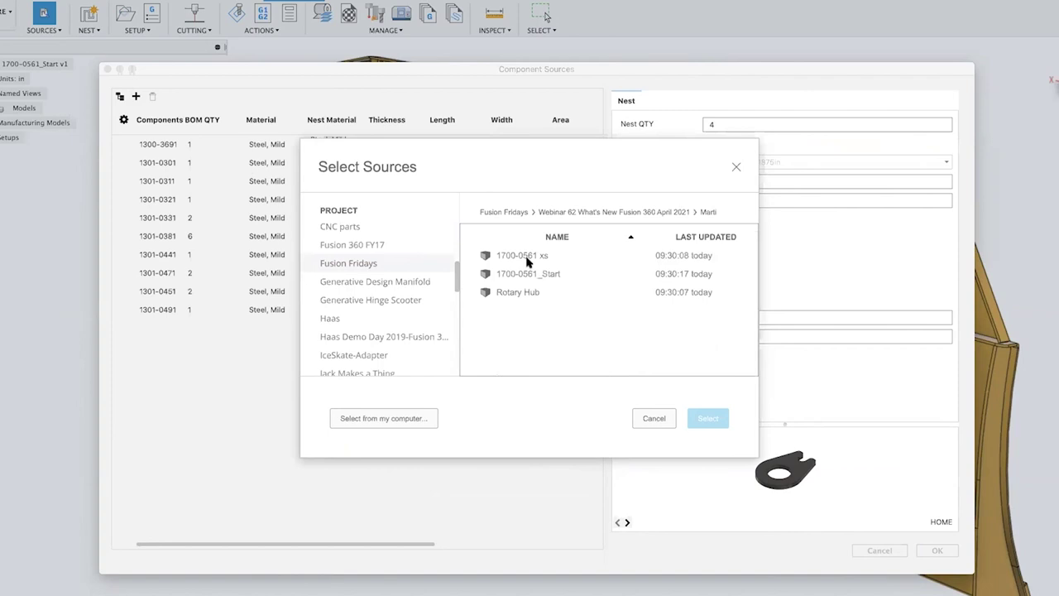
click(534, 256)
click(704, 418)
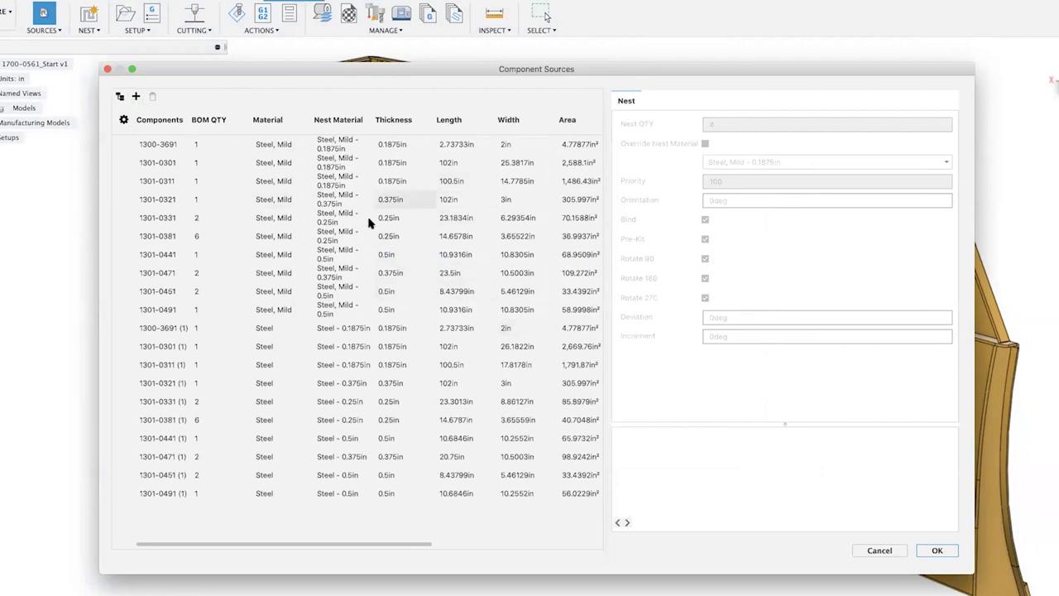
Check the nest settings of component 1301-0331 and confirm the component sources
click(407, 204)
click(406, 219)
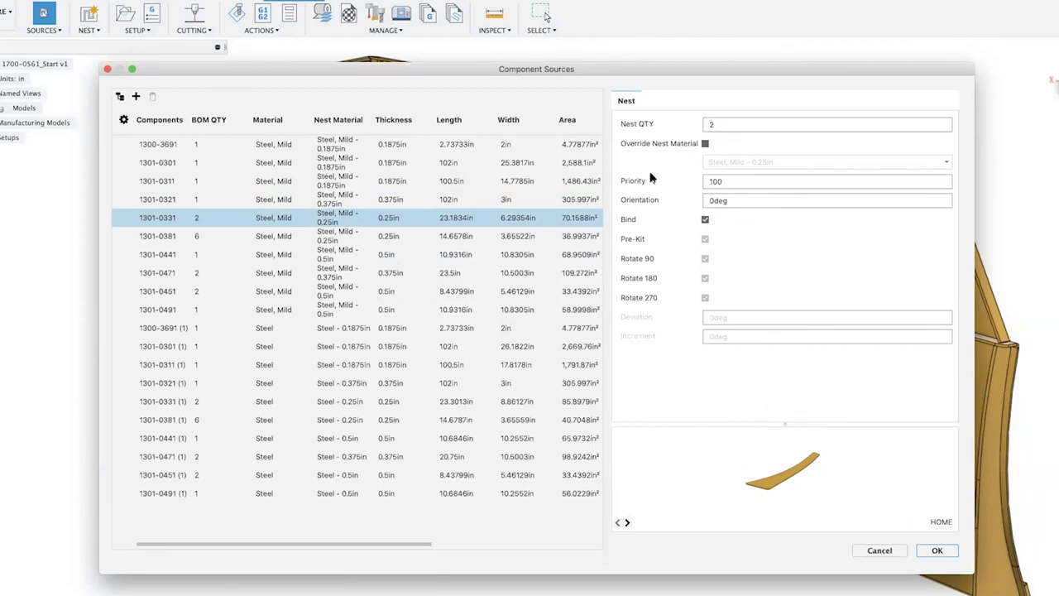
click(920, 552)
Start a nest study with multi-value job quantities of 10 for 1700-0561 xs and 5 for 1700-0561_Start
click(89, 15)
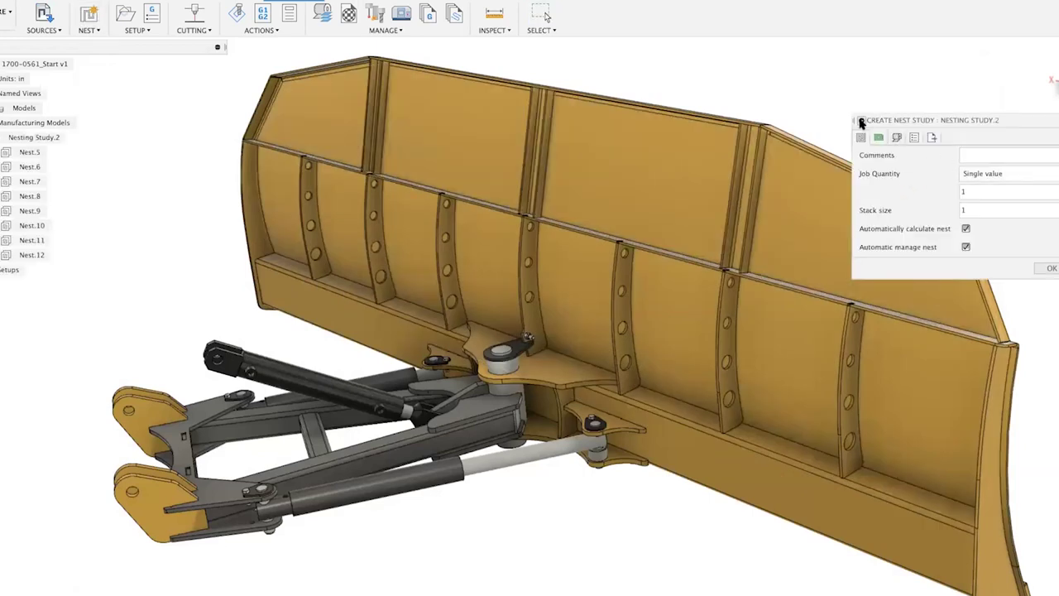
drag(857, 120, 738, 119)
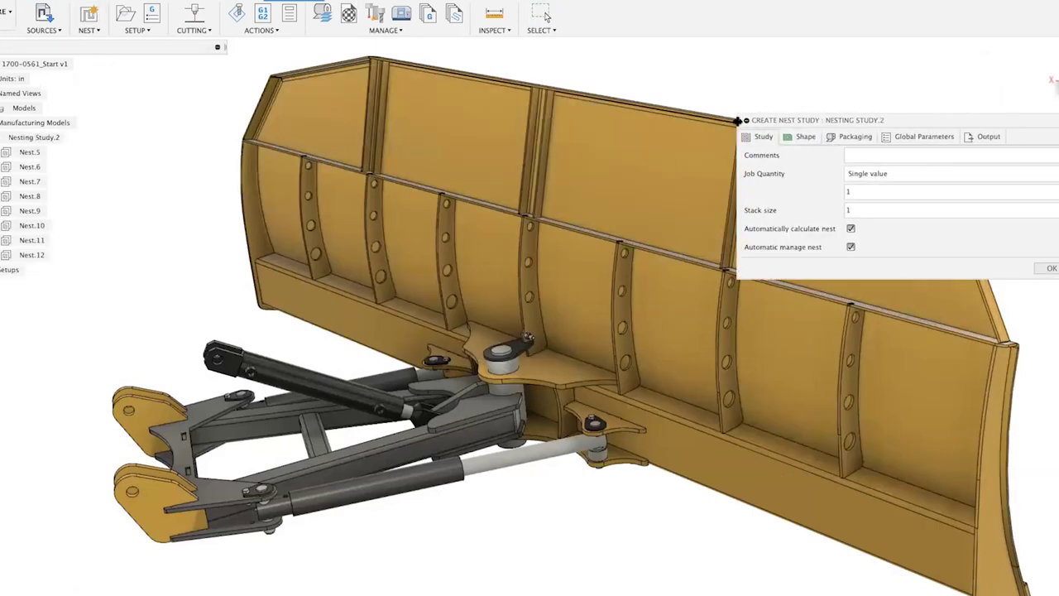
click(907, 174)
click(898, 202)
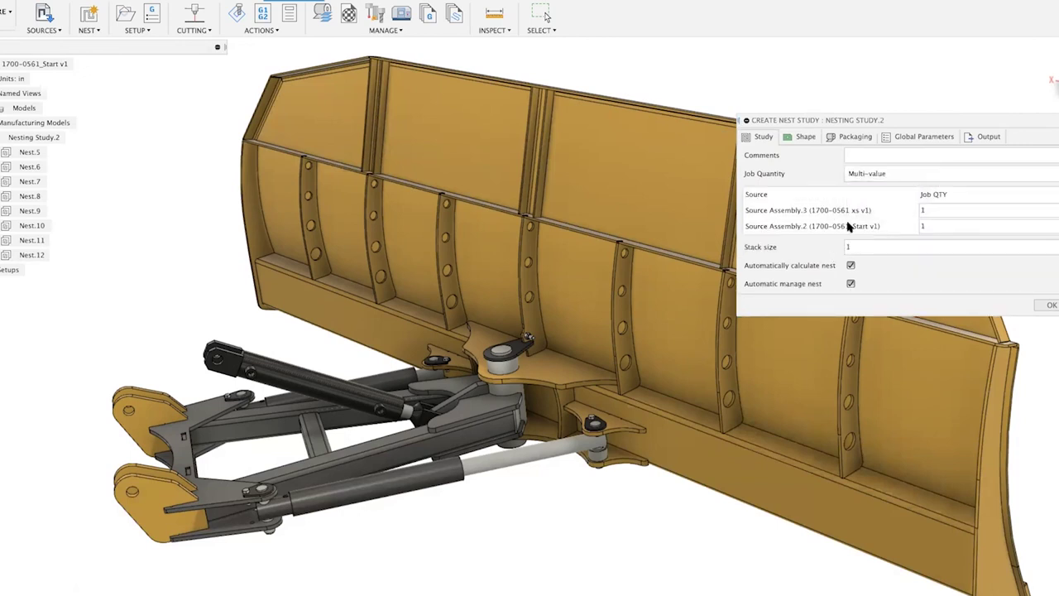
click(939, 210)
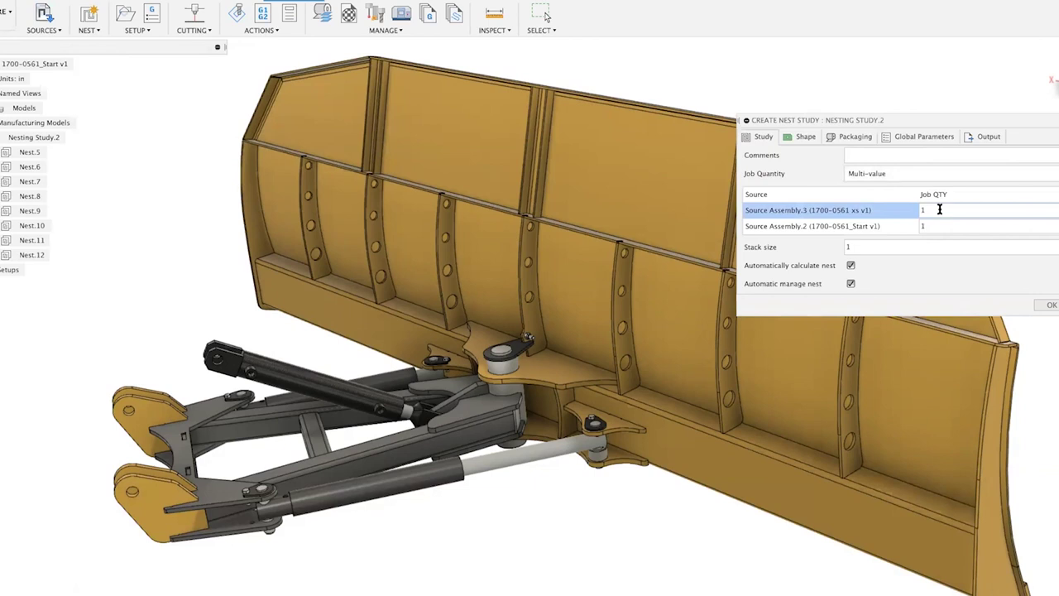
text(0)
click(930, 225)
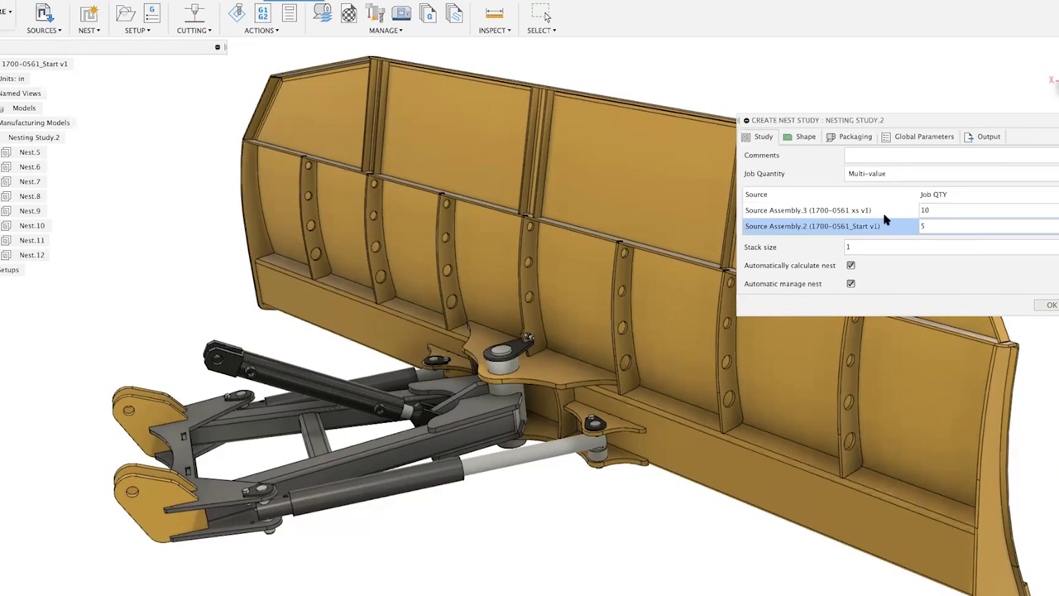
Review the nest study's selected shapes, their previews, the job quantities and the available packaging
click(807, 137)
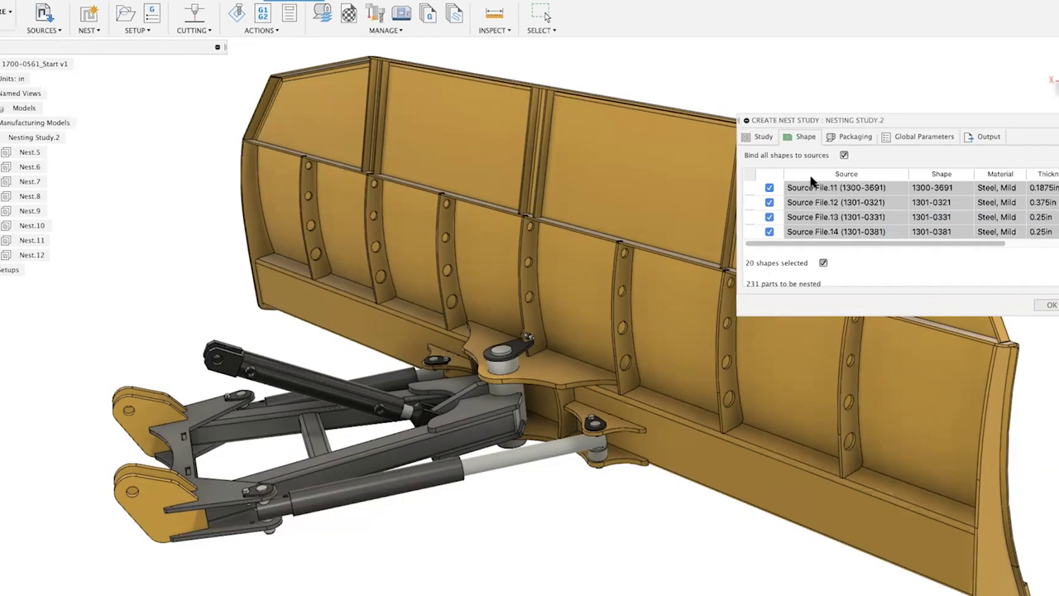
mouse_move(890, 207)
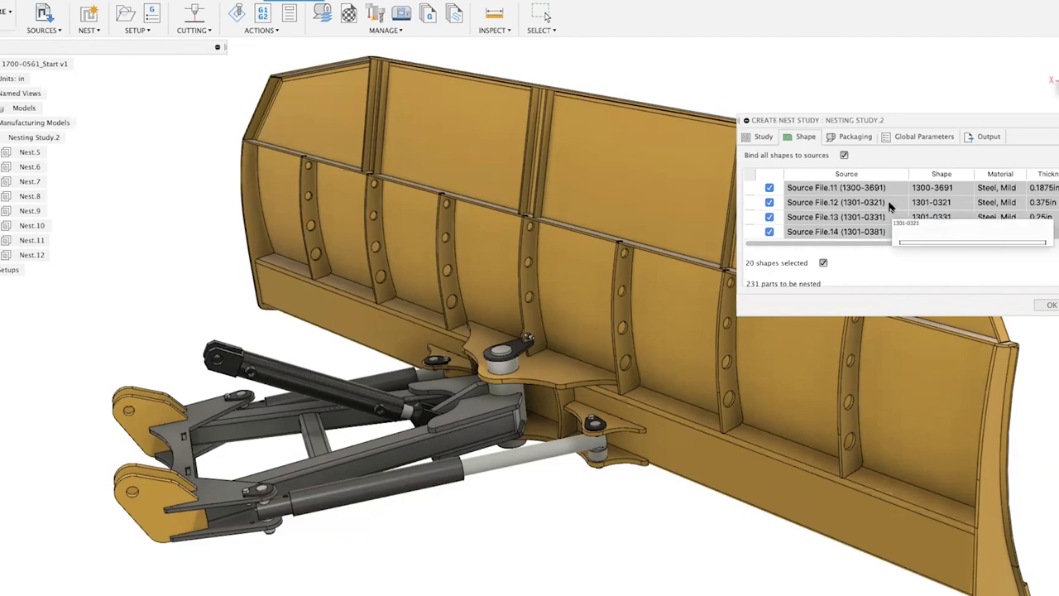
mouse_move(891, 232)
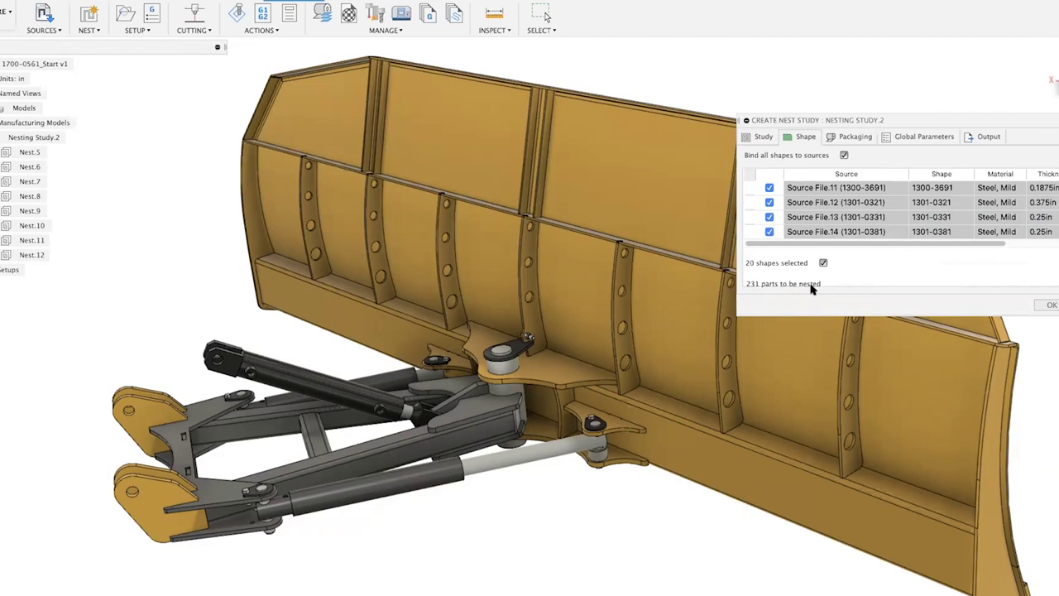
click(758, 137)
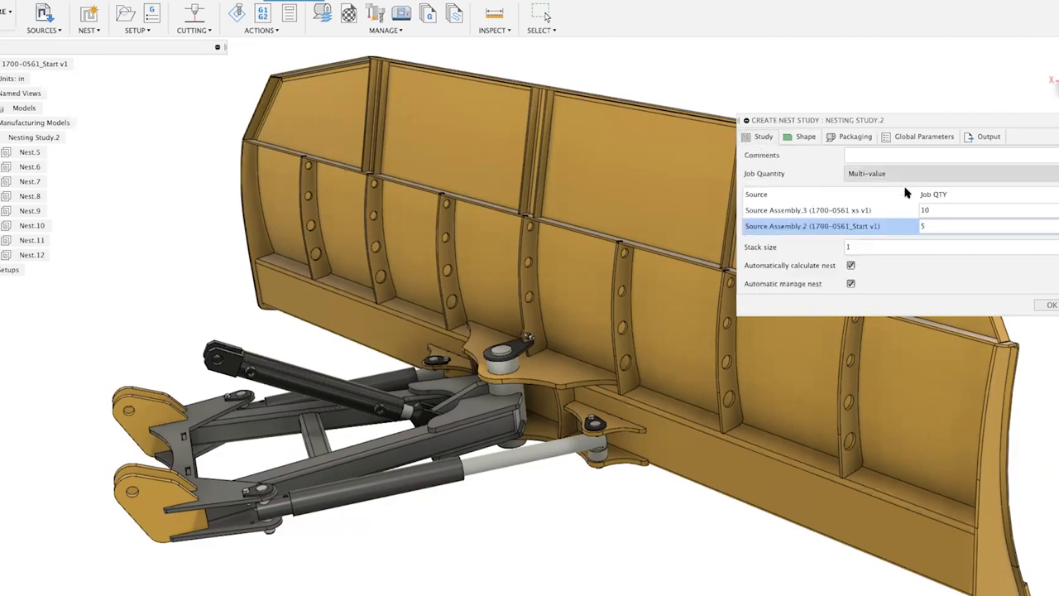
click(804, 137)
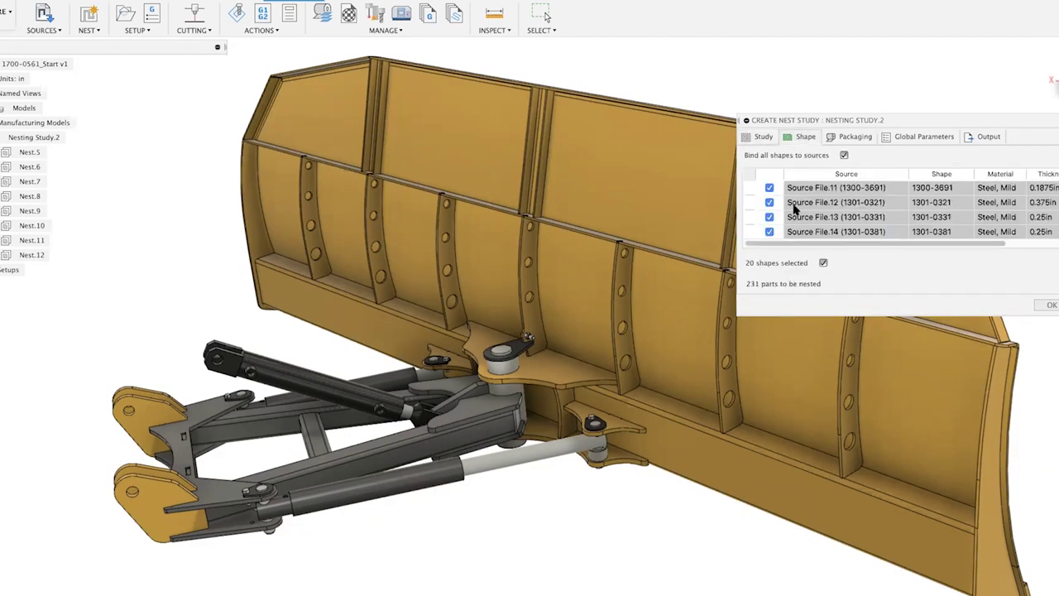
mouse_move(850, 217)
click(852, 139)
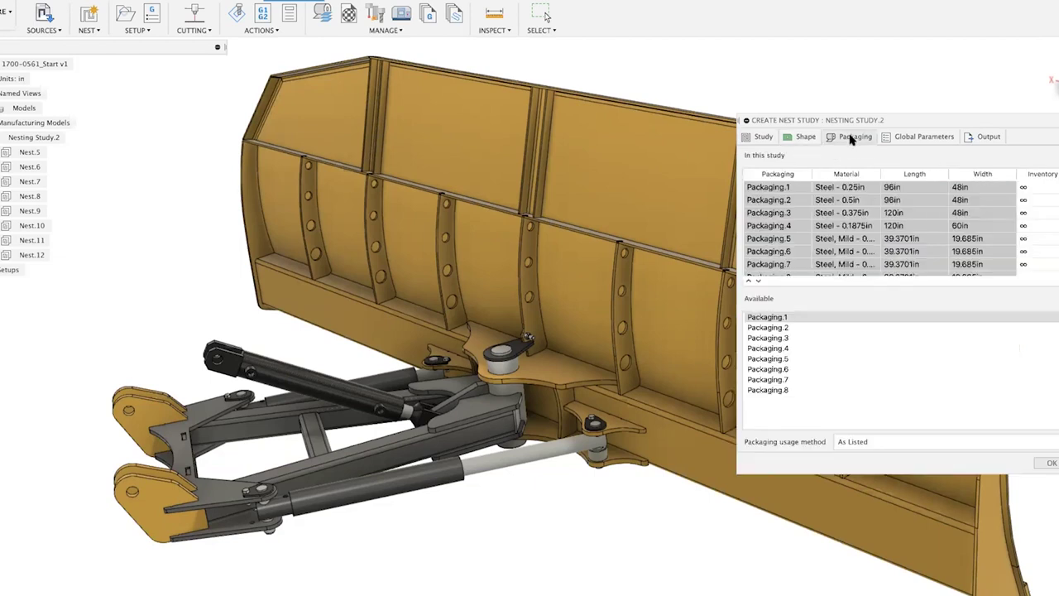
Set the nest study's maximum compute time to 120 s and keep remnant optimization on Minimize length
click(906, 138)
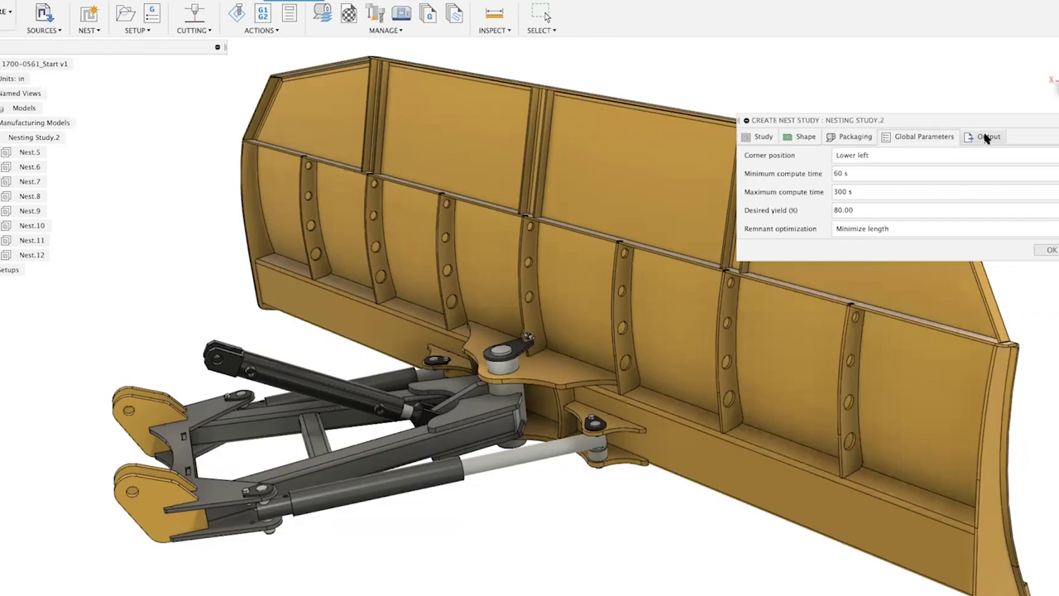
drag(846, 192, 824, 191)
text(120)
click(861, 230)
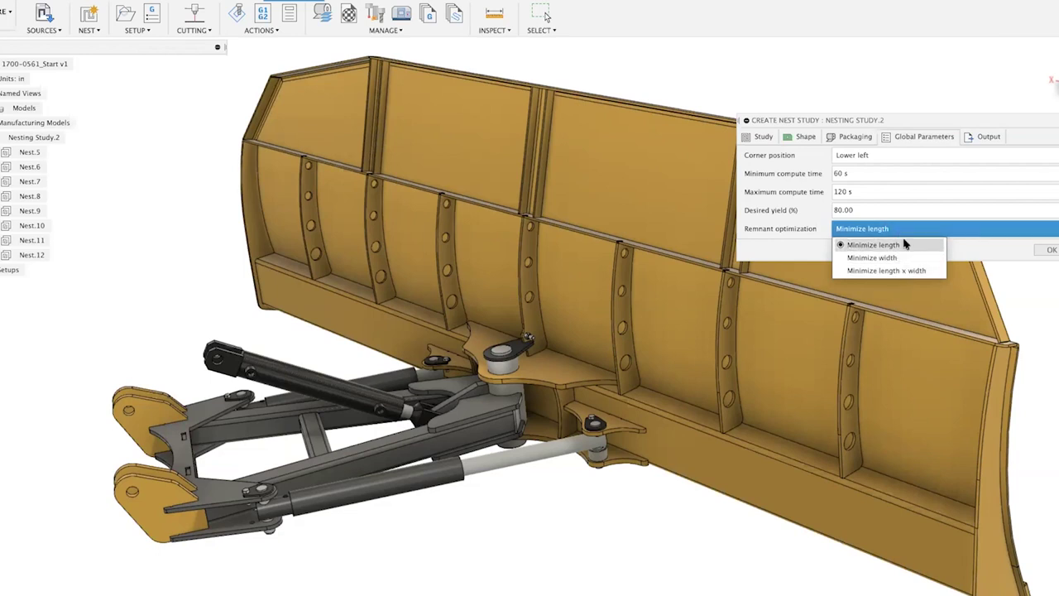
click(856, 244)
Include stock in the nest study's output and confirm the study to calculate the nests
click(976, 137)
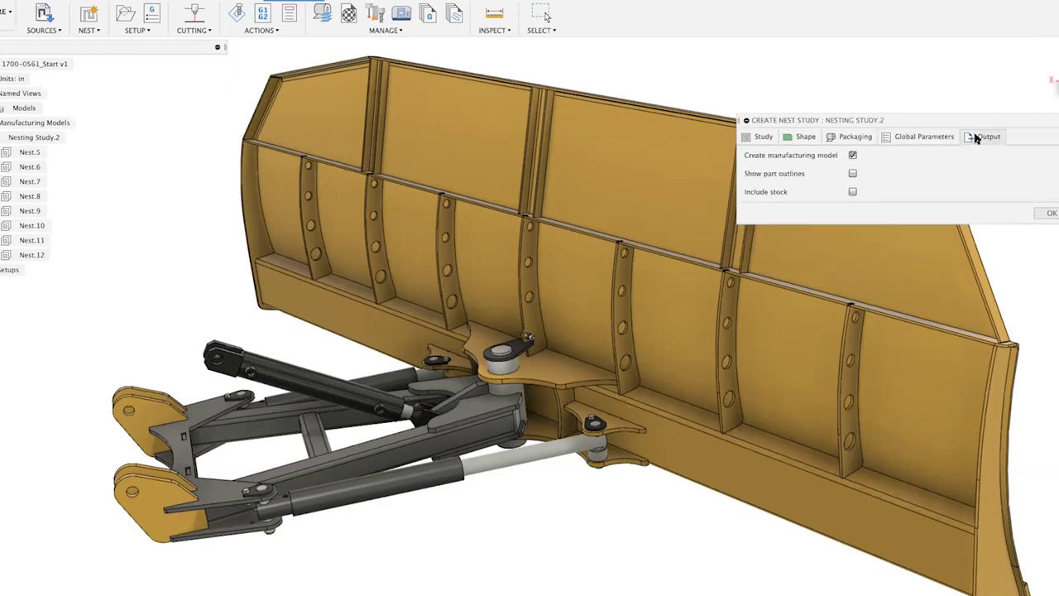
click(852, 192)
click(1050, 213)
click(1049, 214)
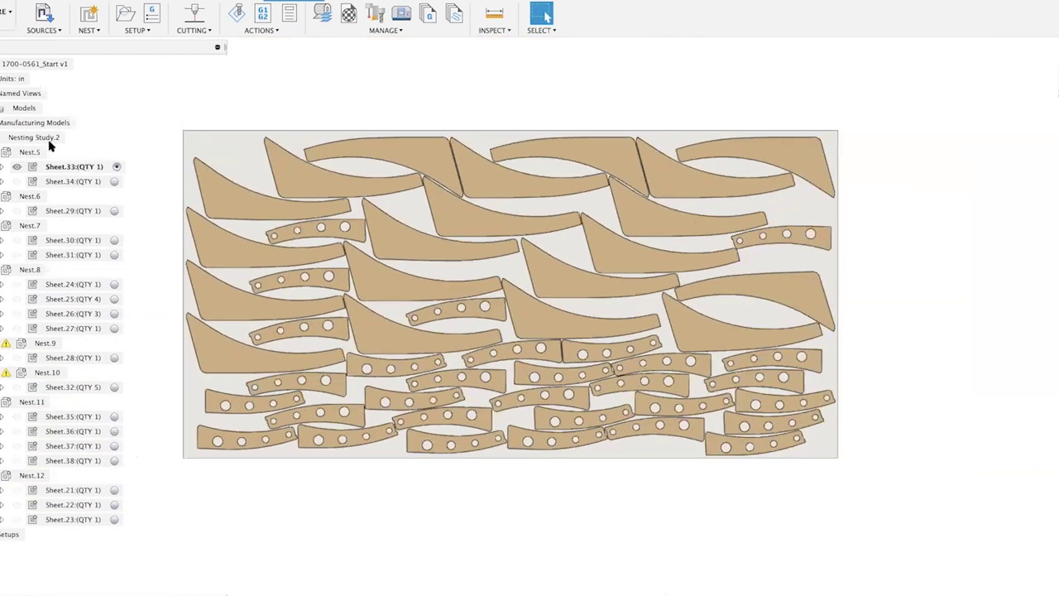
Save the current view as a new named view called Nests
click(9, 93)
right_click(14, 96)
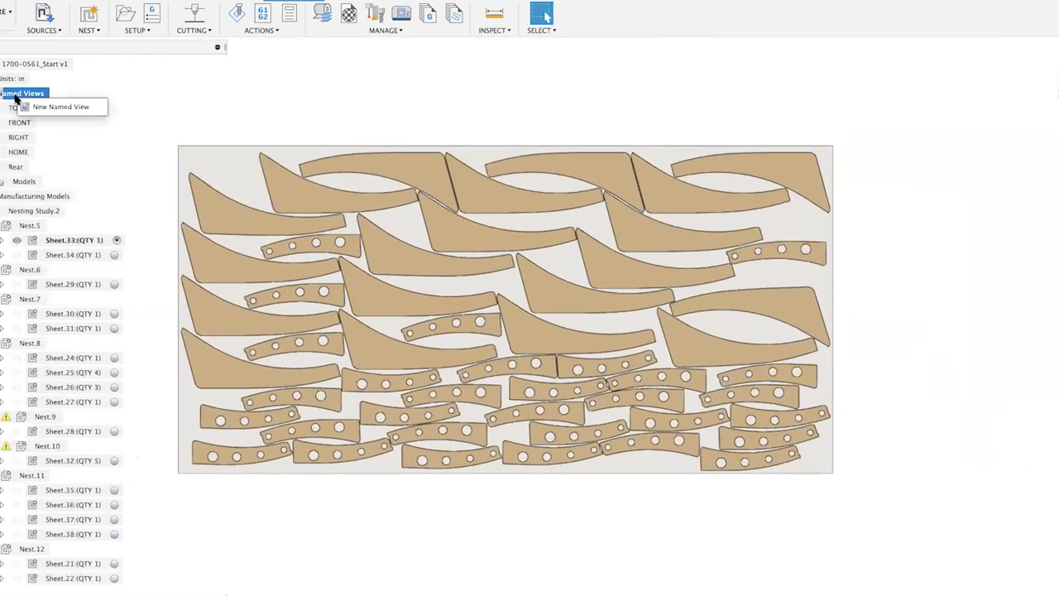
click(48, 106)
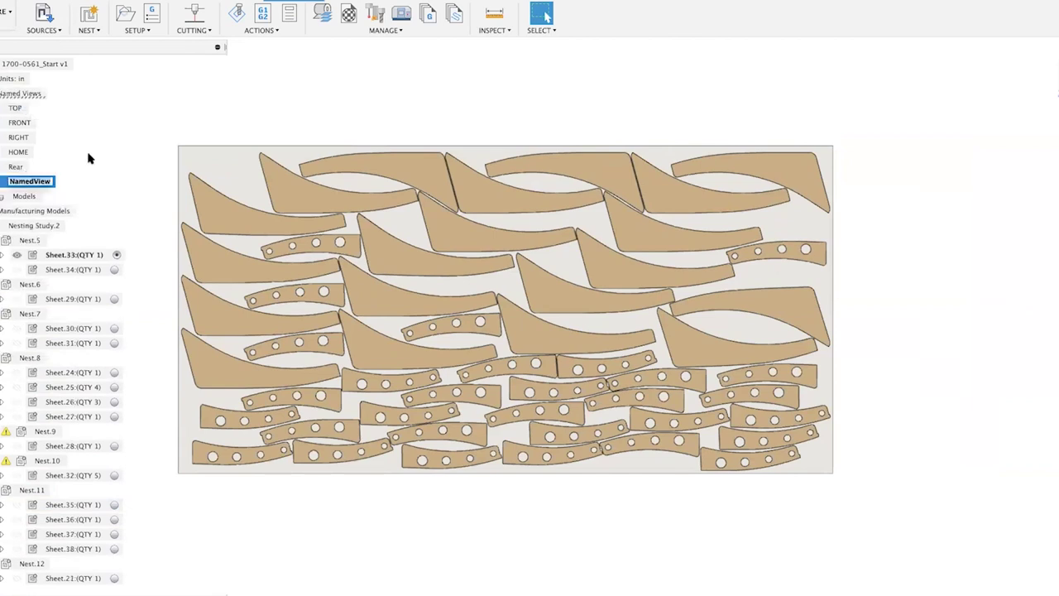
text(Nests)
key(Return)
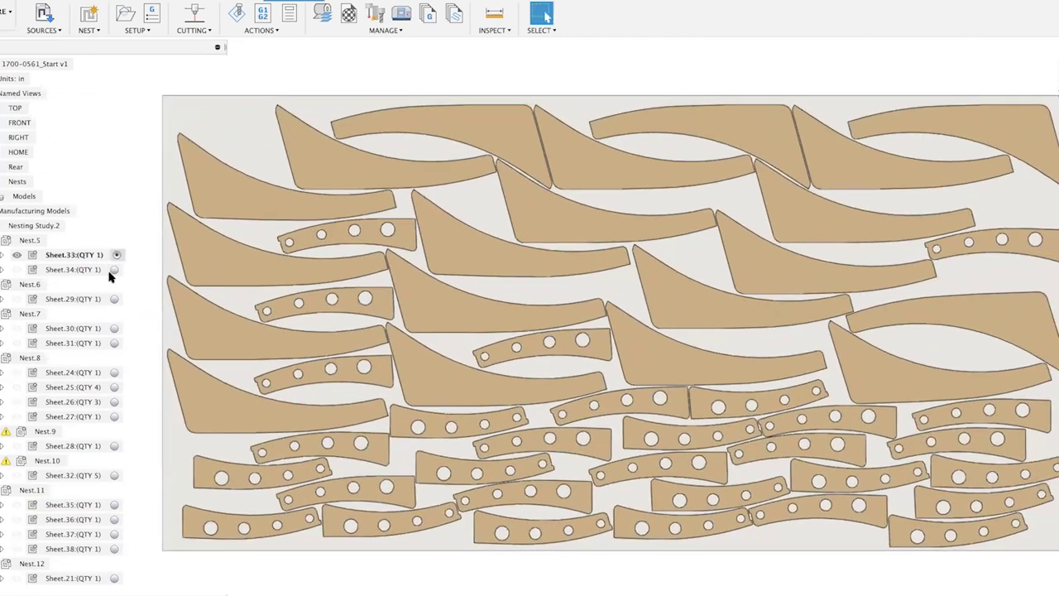
Activate Sheet.34 of Nest.5 to examine its part layout and leftover material, and clear the selection
click(111, 272)
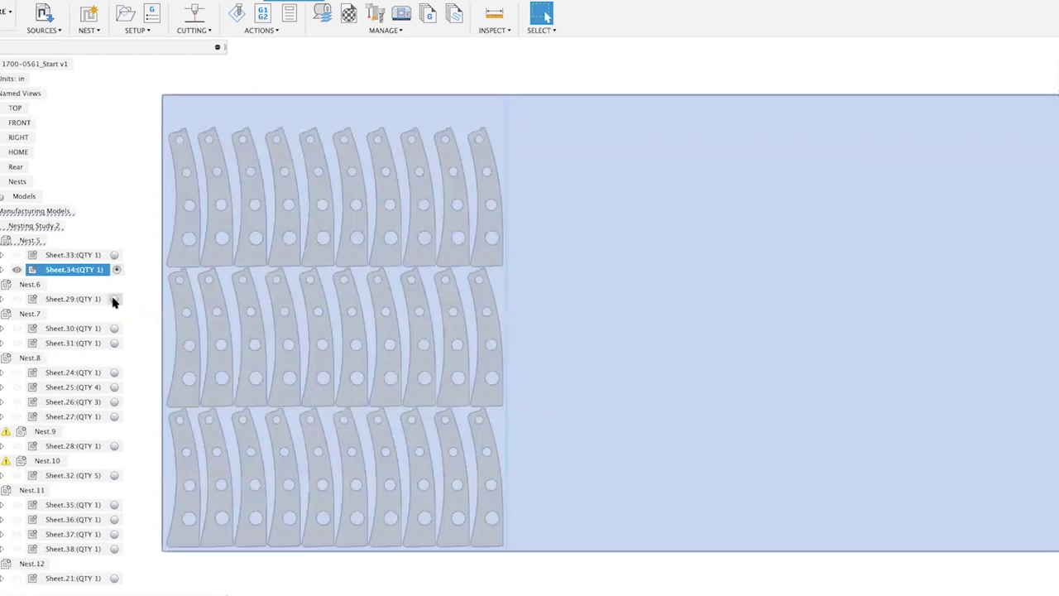
click(111, 298)
click(113, 273)
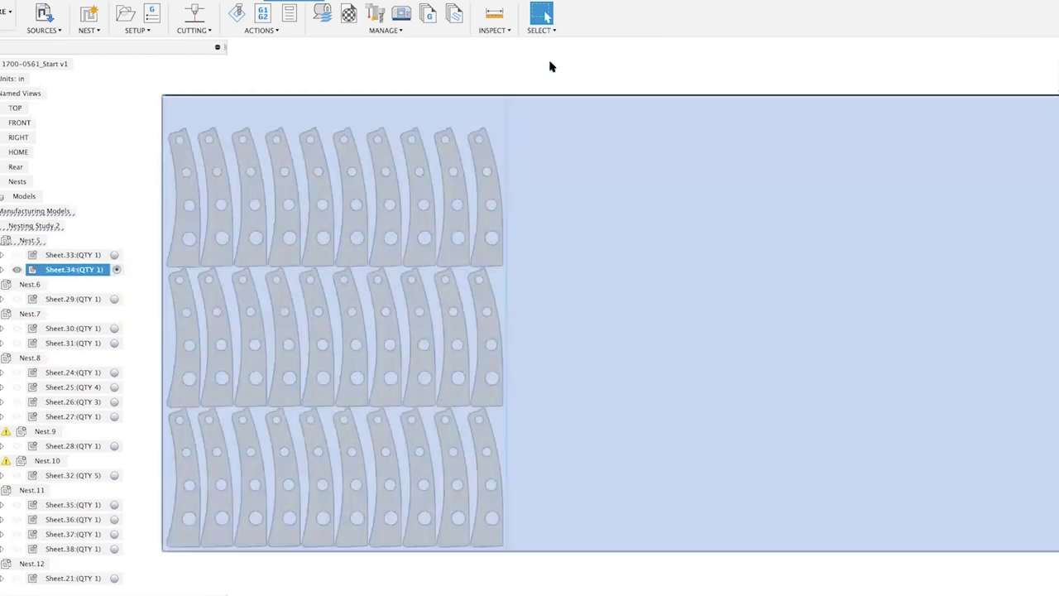
click(520, 90)
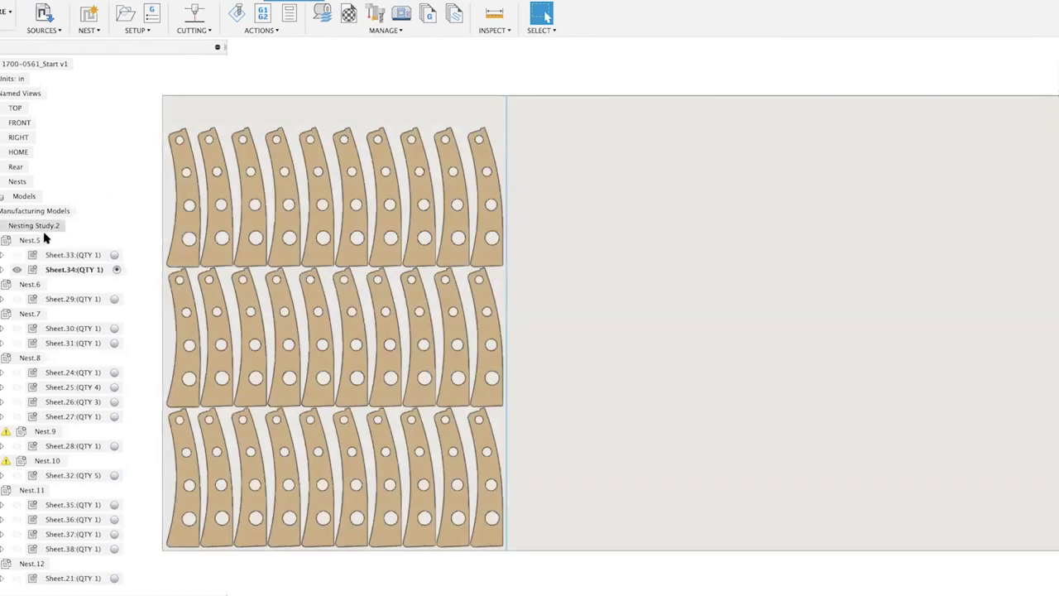
Compare Nest.5, Nest.6 and Nest.7 in an enlarged Compare window and review Nest.5's efficiency and cost figures
click(33, 240)
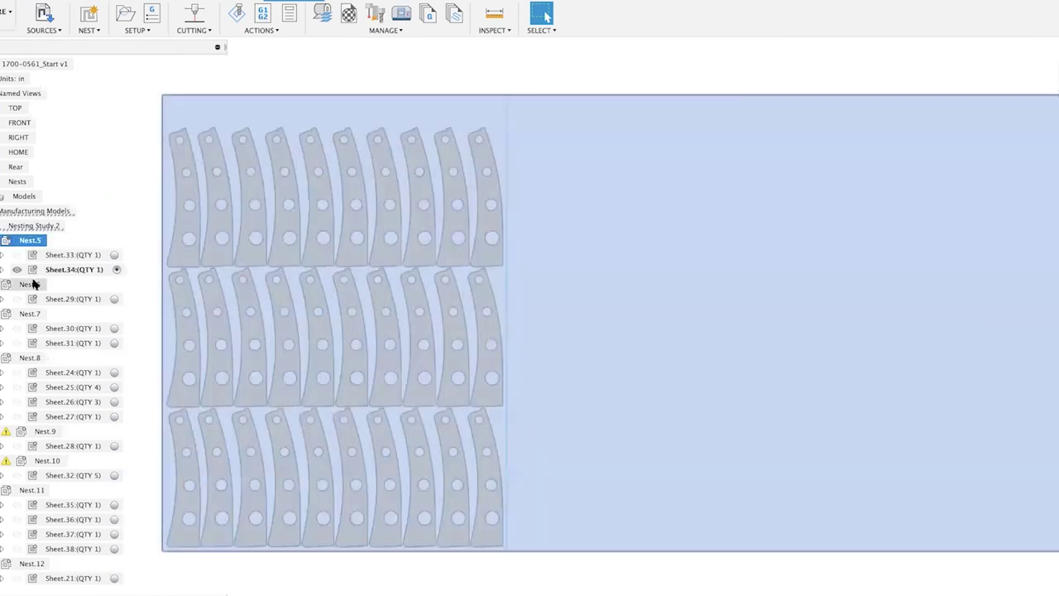
shift+click(34, 284)
right_click(33, 313)
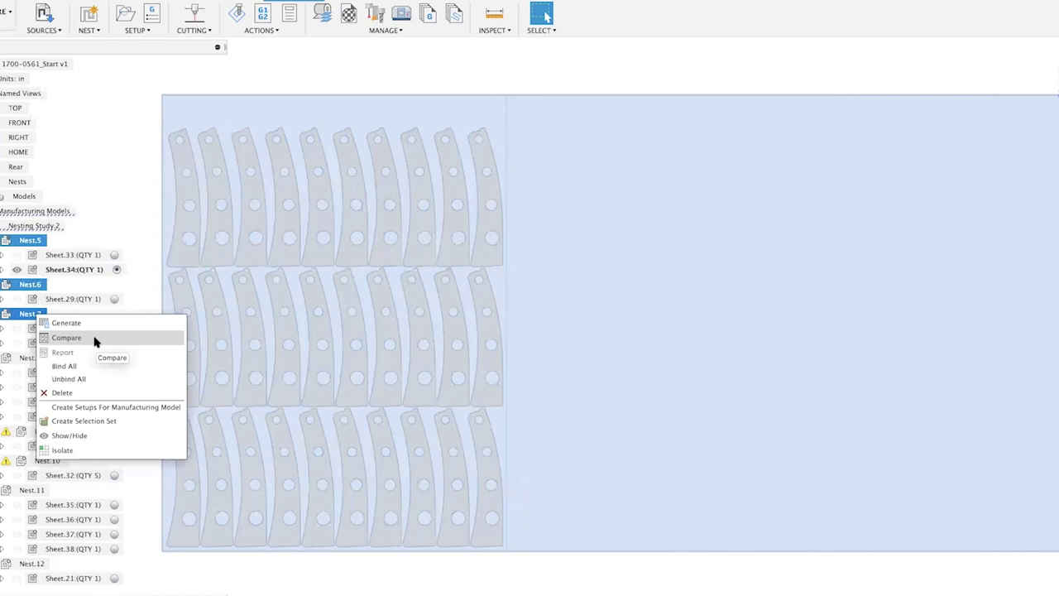
click(184, 239)
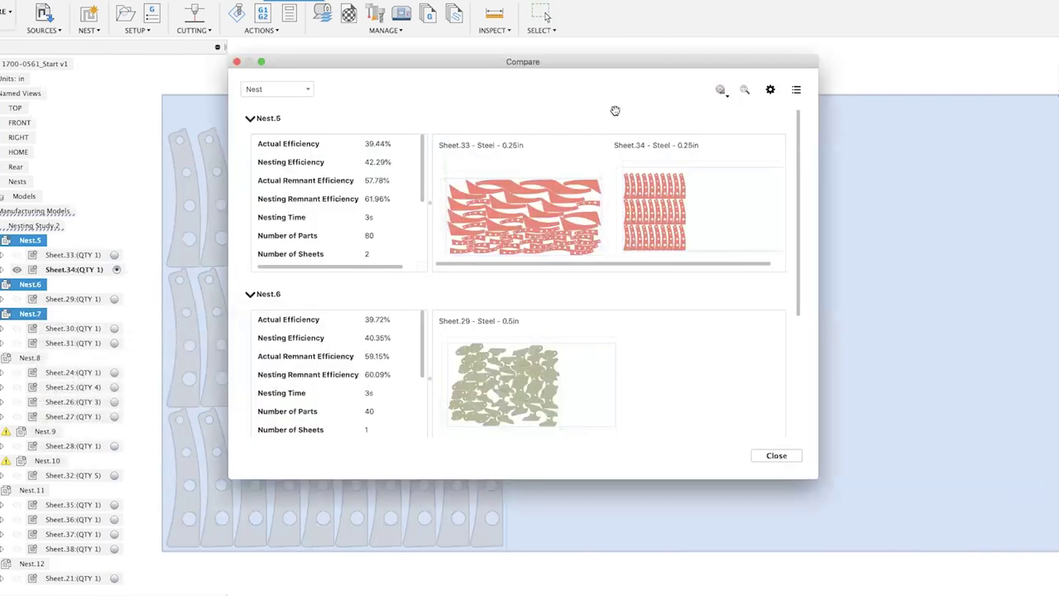
drag(566, 64, 539, 61)
drag(784, 466, 964, 585)
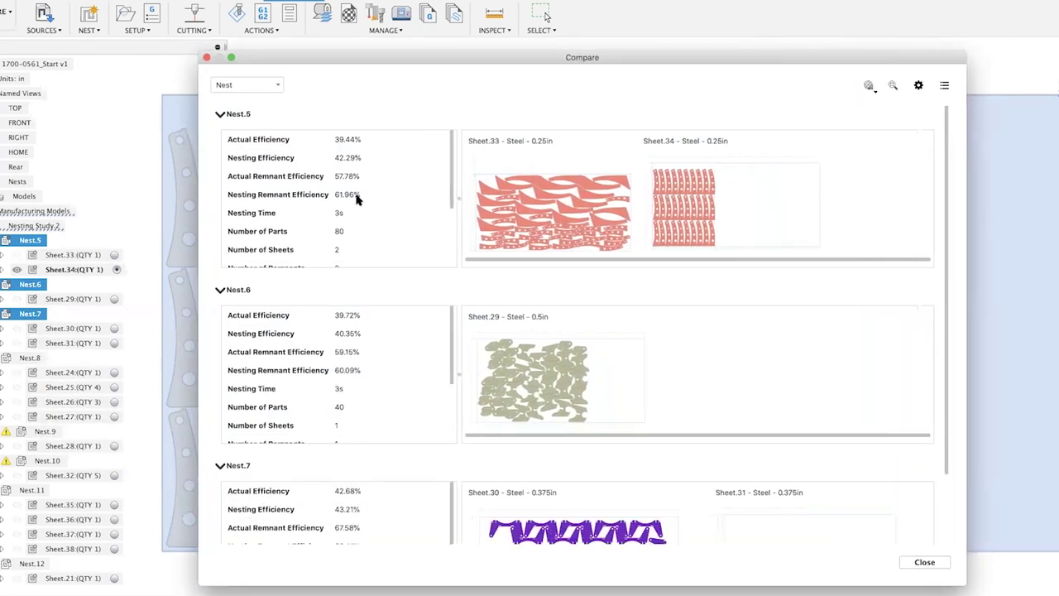
drag(454, 187, 454, 220)
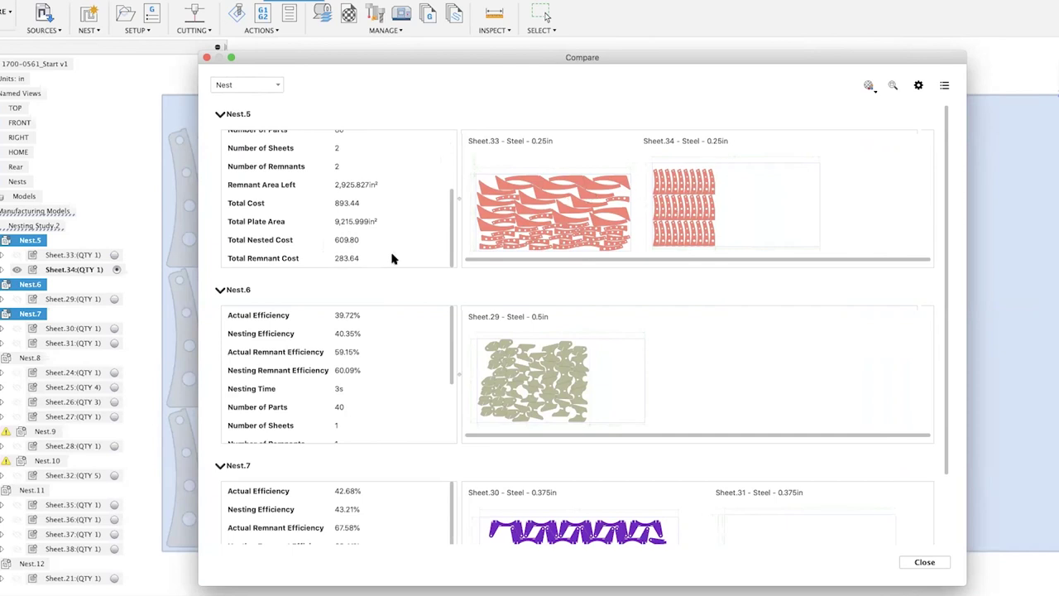
mouse_move(449, 338)
mouse_down()
mouse_move(452, 387)
mouse_move(449, 343)
mouse_up()
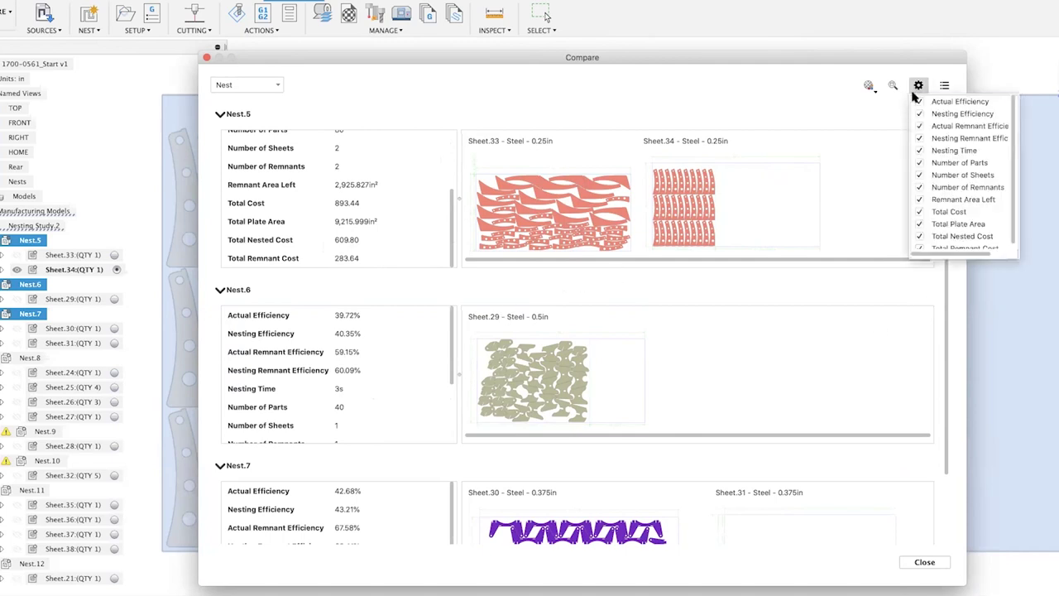
Hide Actual Efficiency, Nesting Efficiency, Actual Remnant Efficiency and Nesting Time, and briefly view the comparison as a table
click(919, 101)
click(918, 113)
click(919, 125)
click(920, 139)
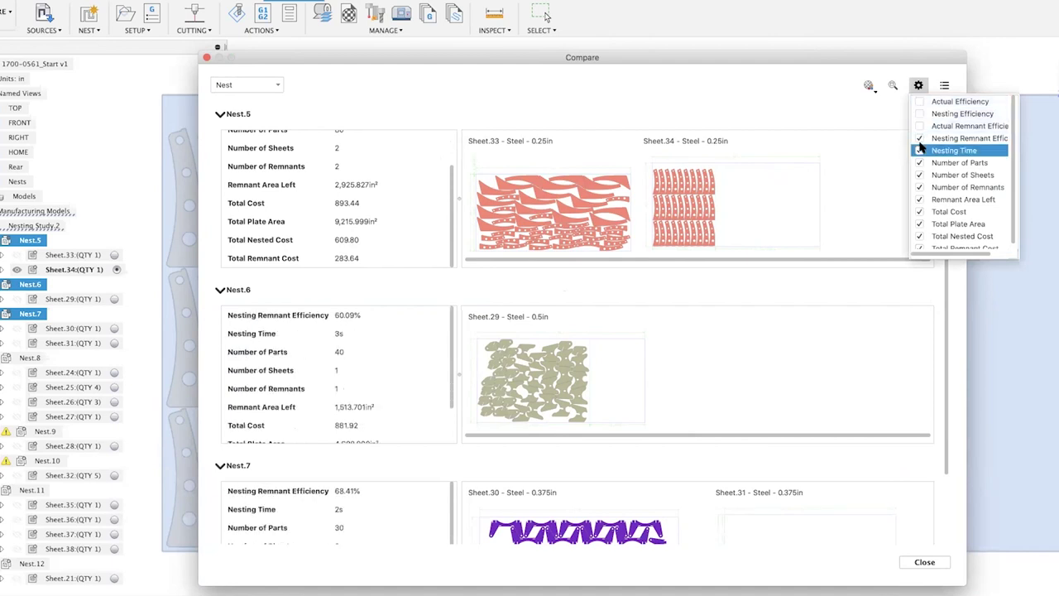
click(919, 151)
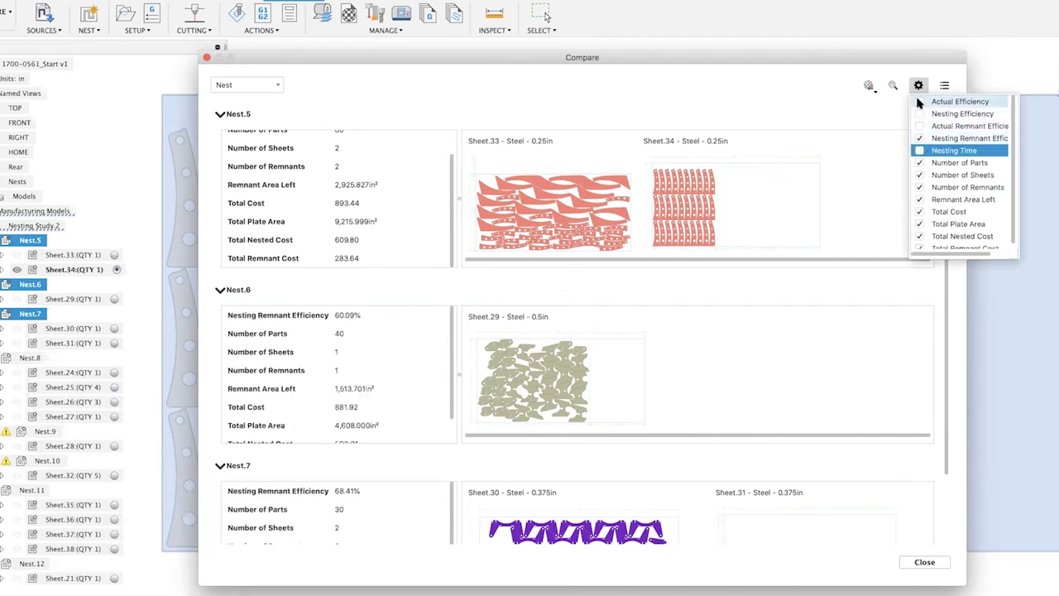
click(918, 85)
click(944, 86)
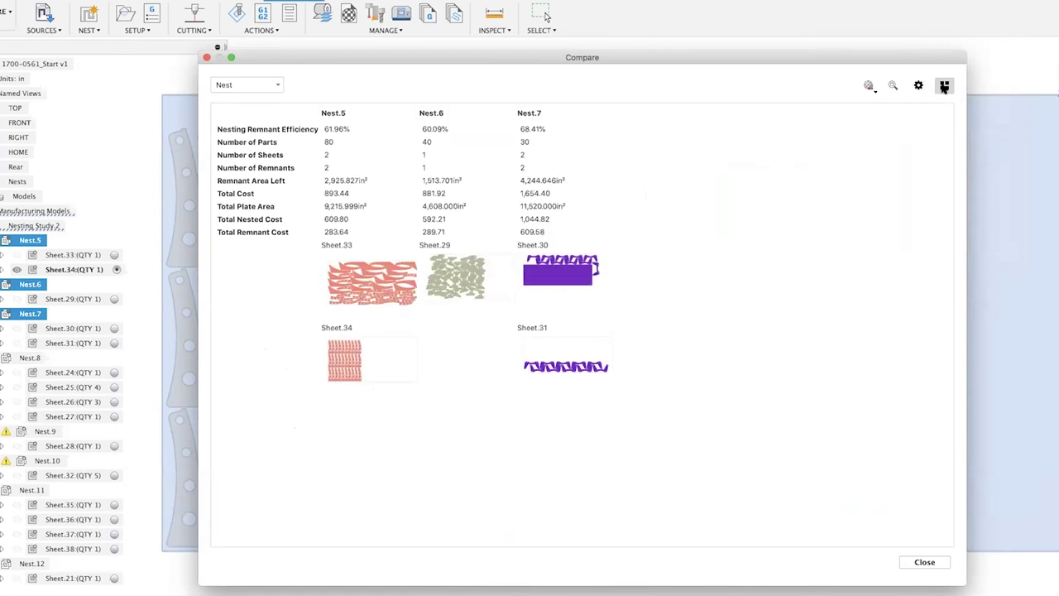
click(943, 86)
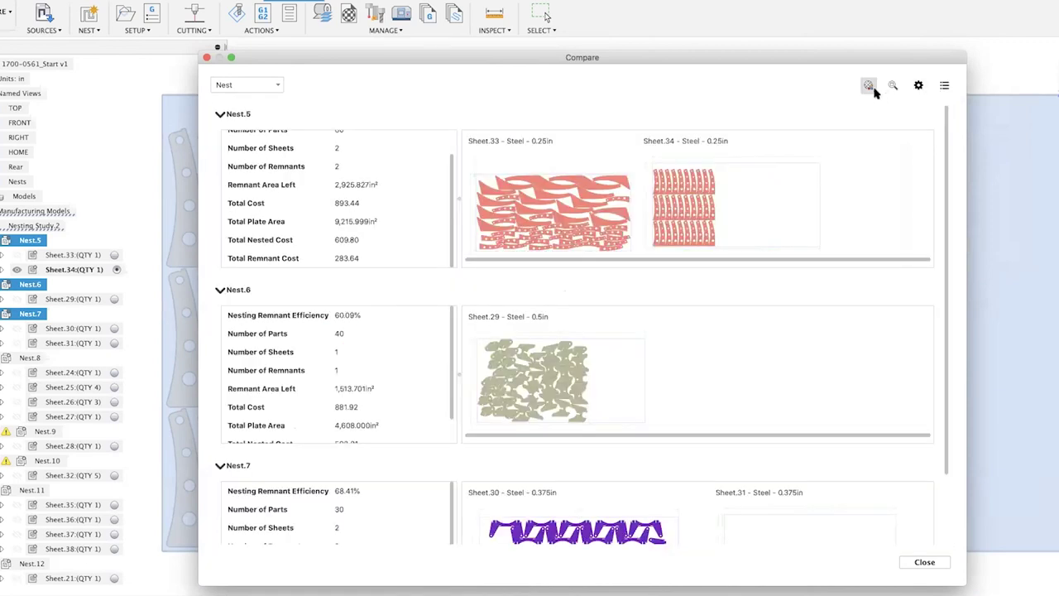
Color the compared nests by shape, then close the comparison and clear the nest selection
click(869, 85)
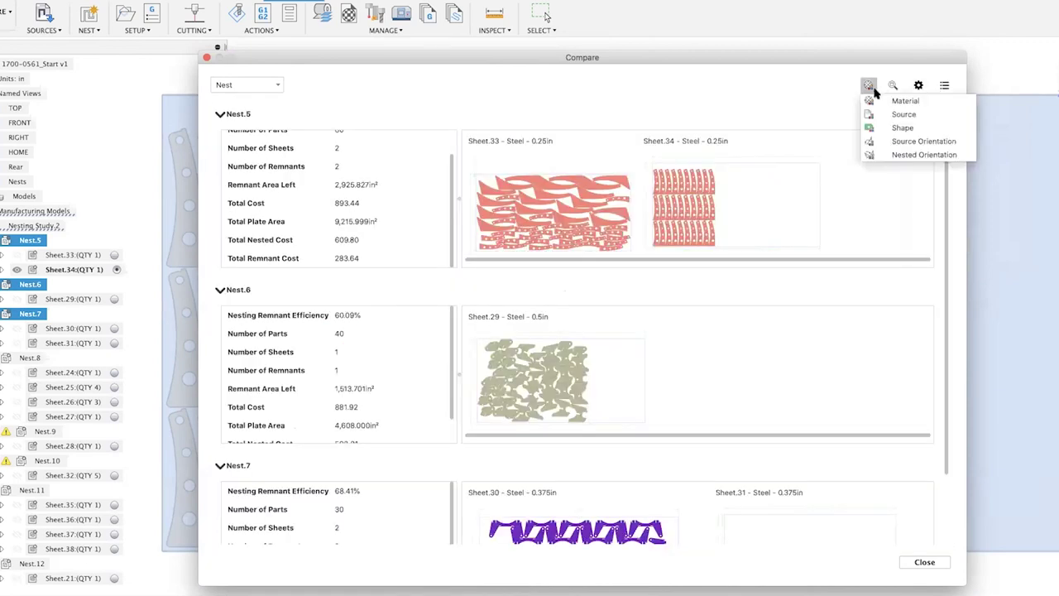
click(817, 309)
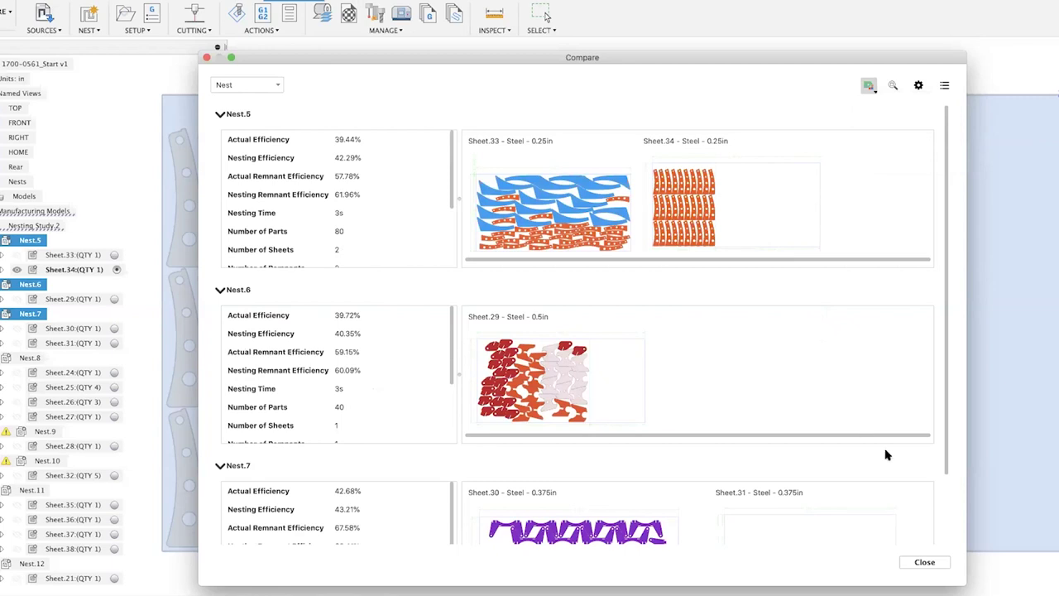
click(919, 562)
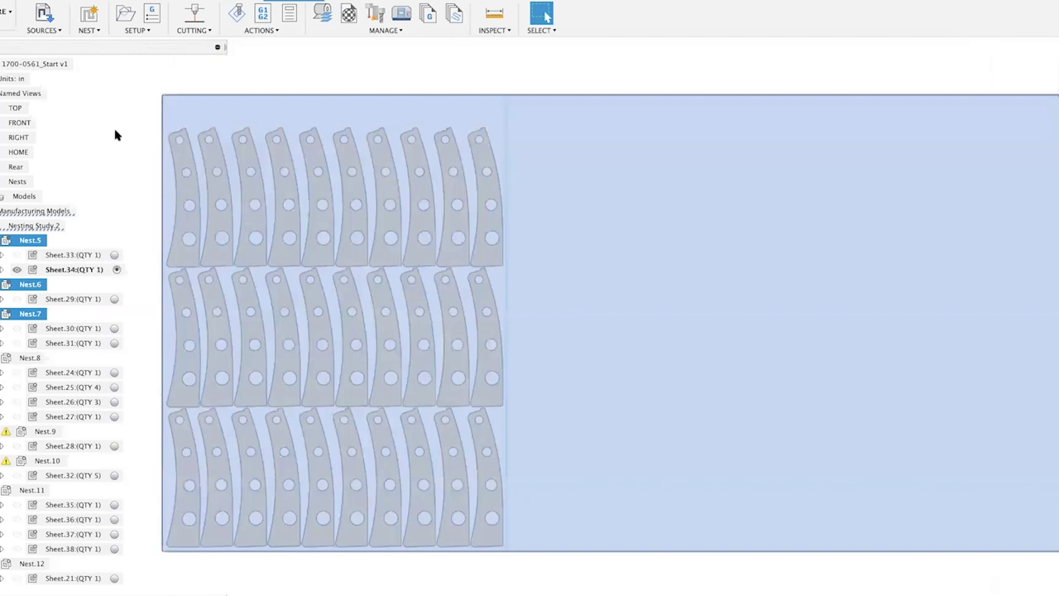
key(Escape)
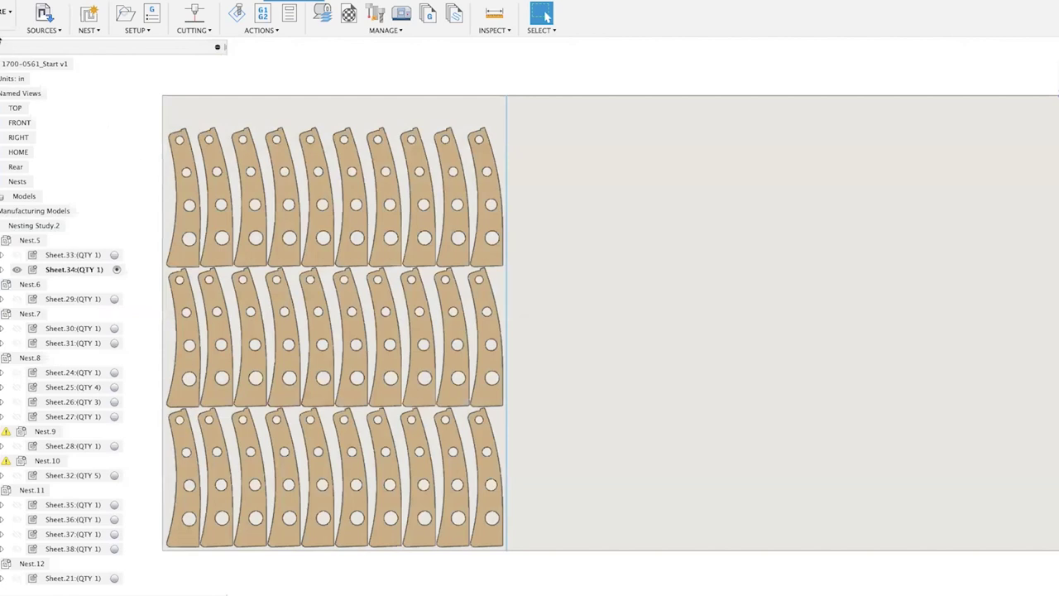
Return to the Design workspace and restore the Rear named view of the plow assembly
click(5, 11)
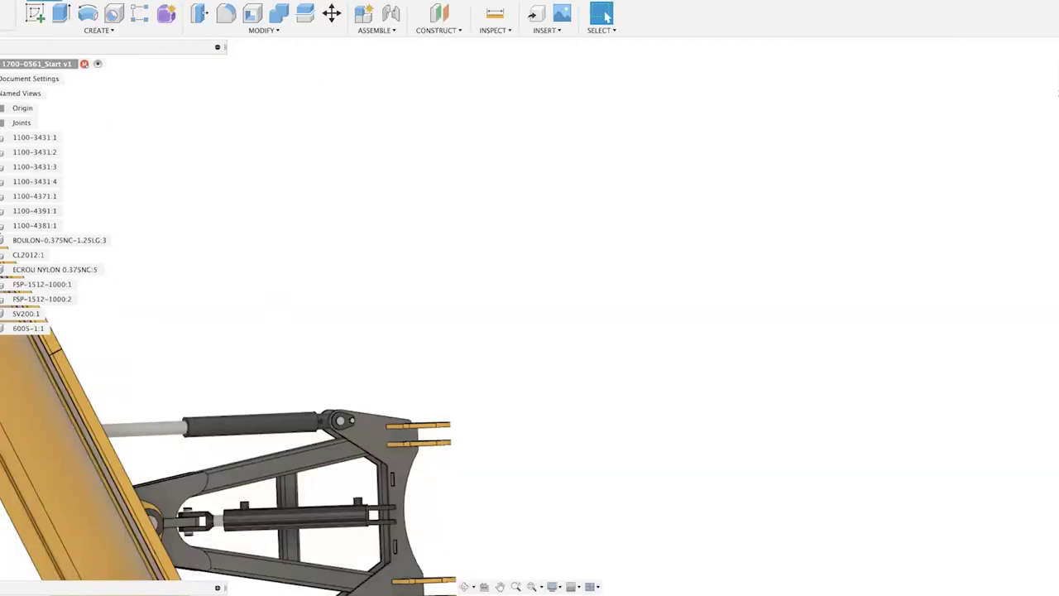
click(3, 92)
double_click(15, 166)
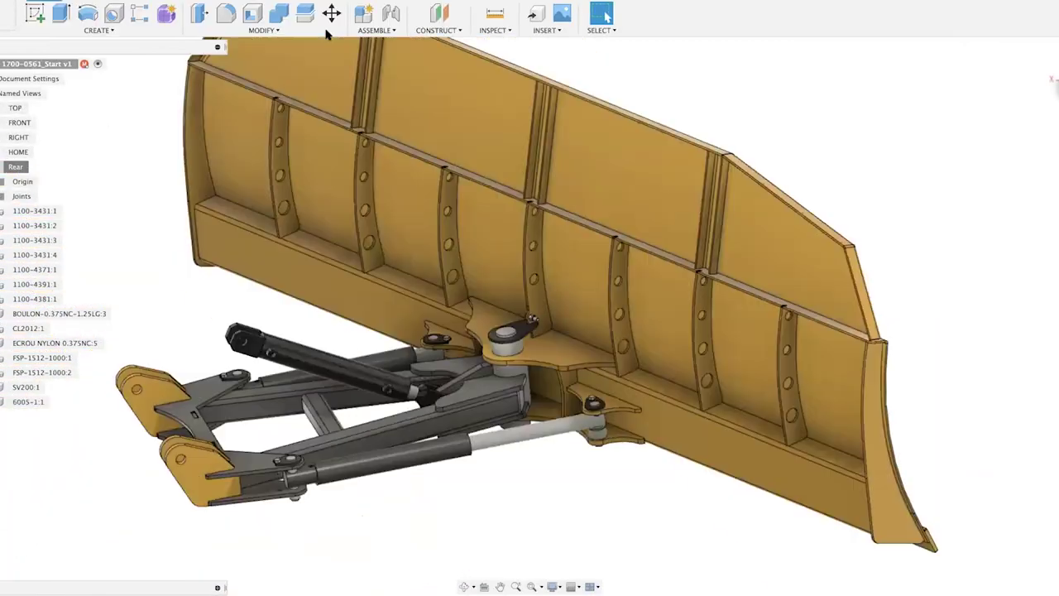
Set the truck mount width user parameter to 24 in and revert the moved components to their positions
click(265, 30)
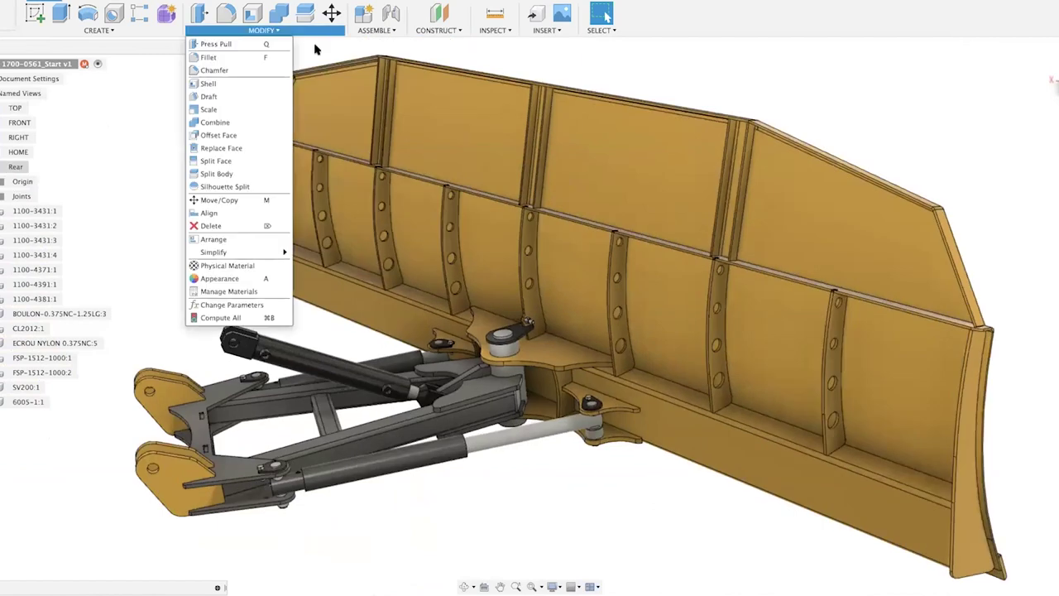
click(234, 305)
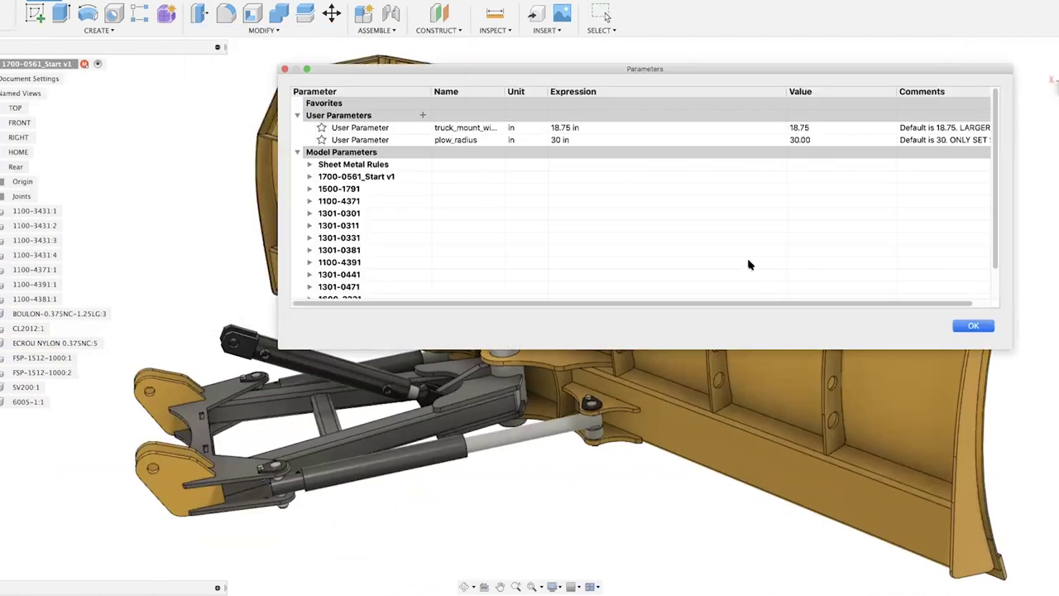
double_click(568, 127)
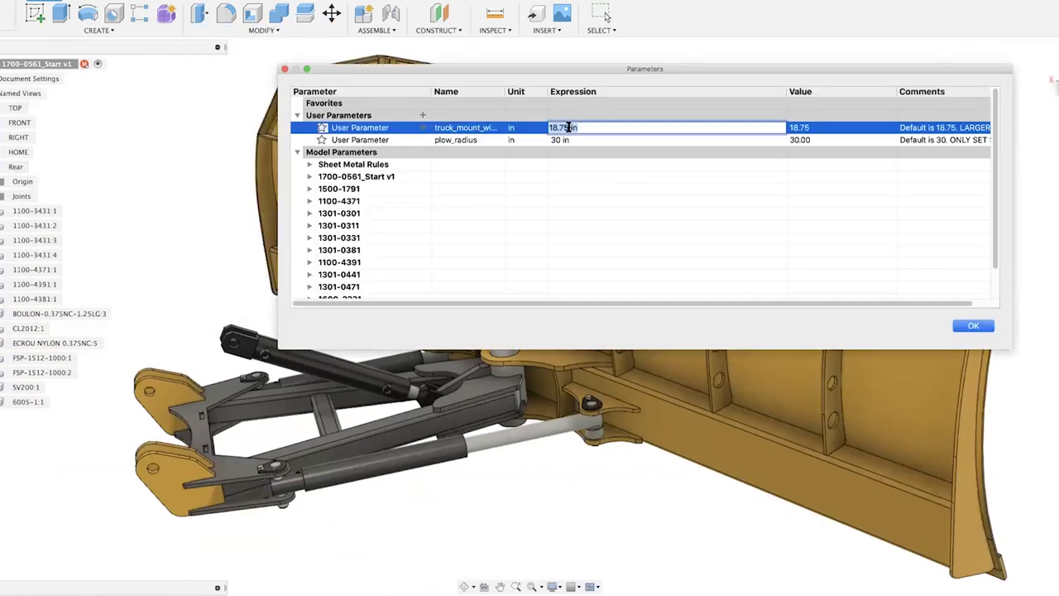
text(24)
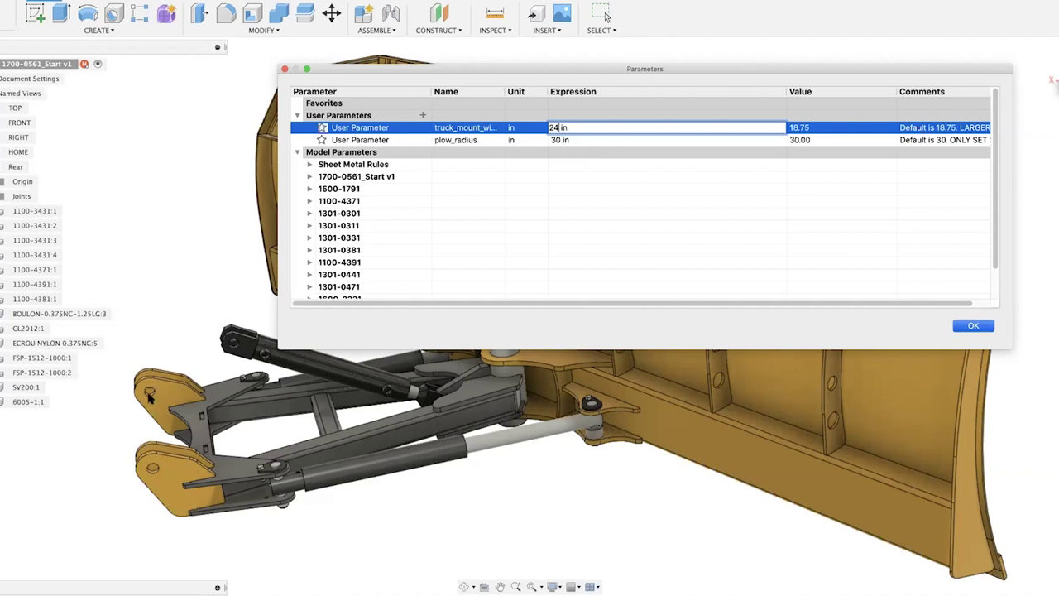
key(Return)
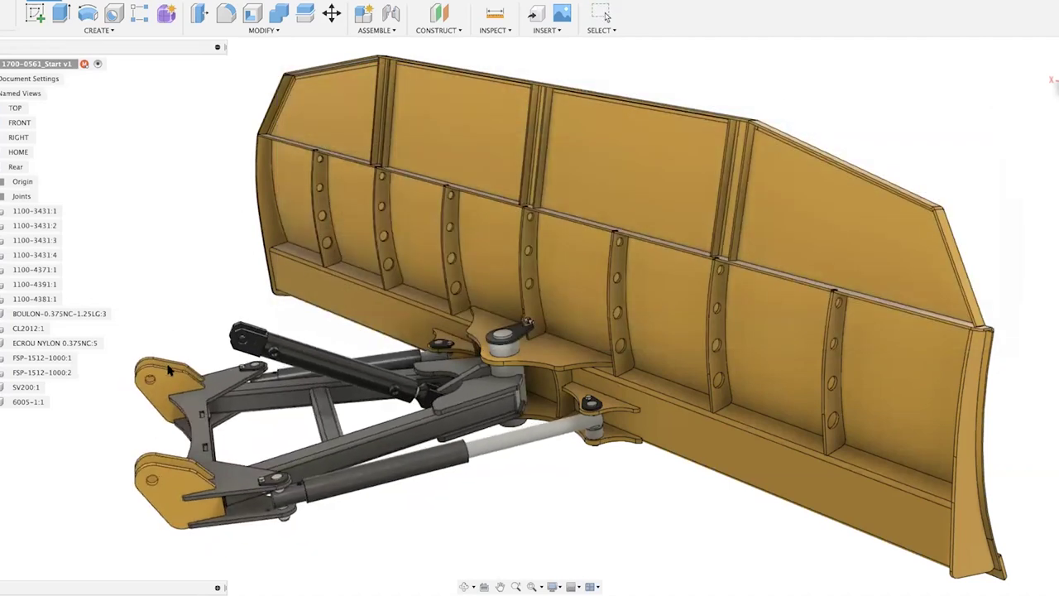
click(667, 16)
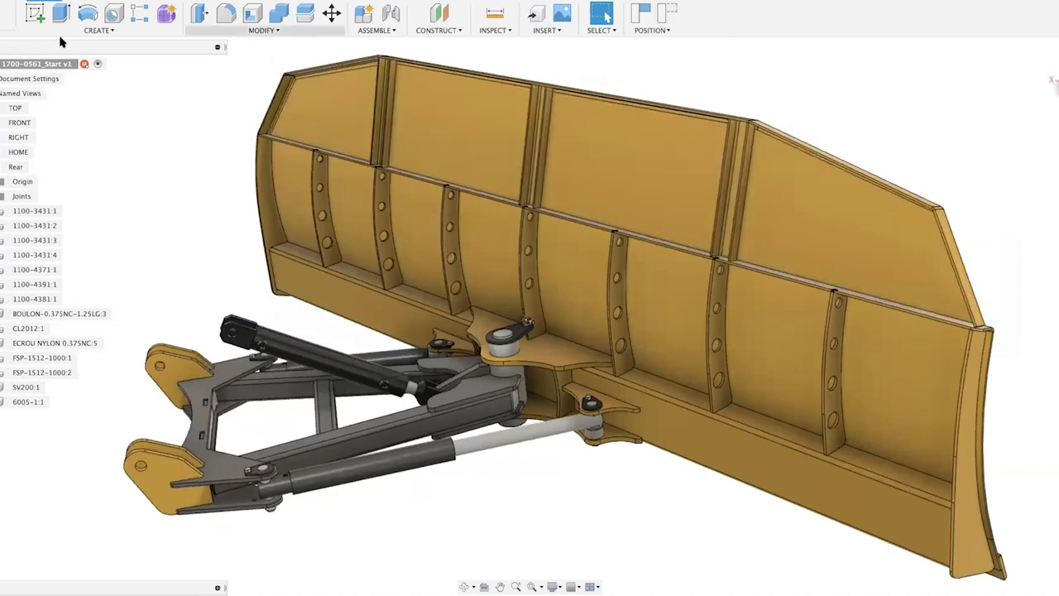
Update all flat patterns of the root assembly 1700-0561_Start v1
right_click(27, 60)
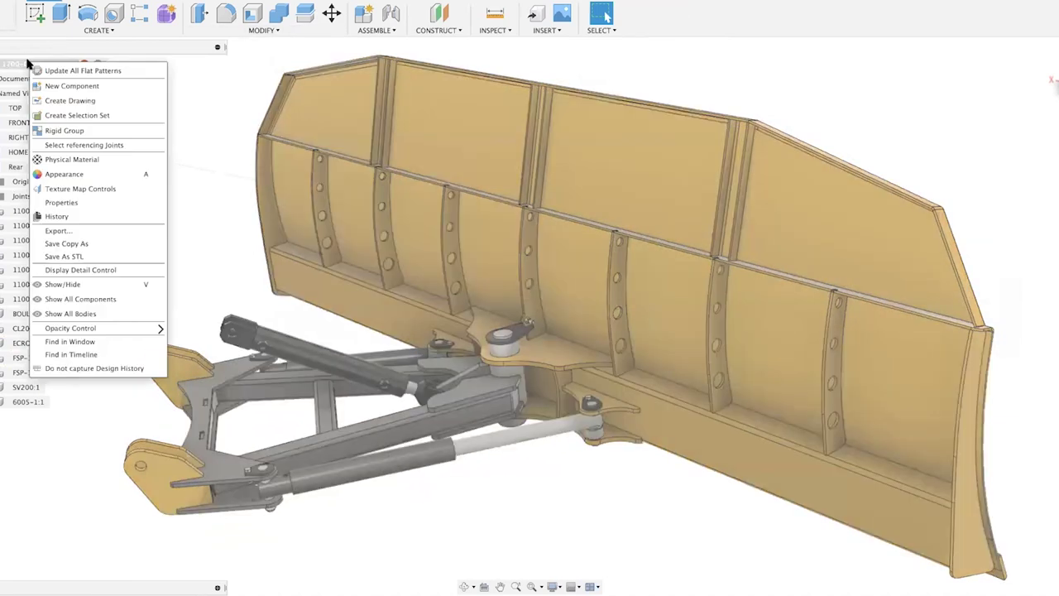
click(124, 71)
click(153, 81)
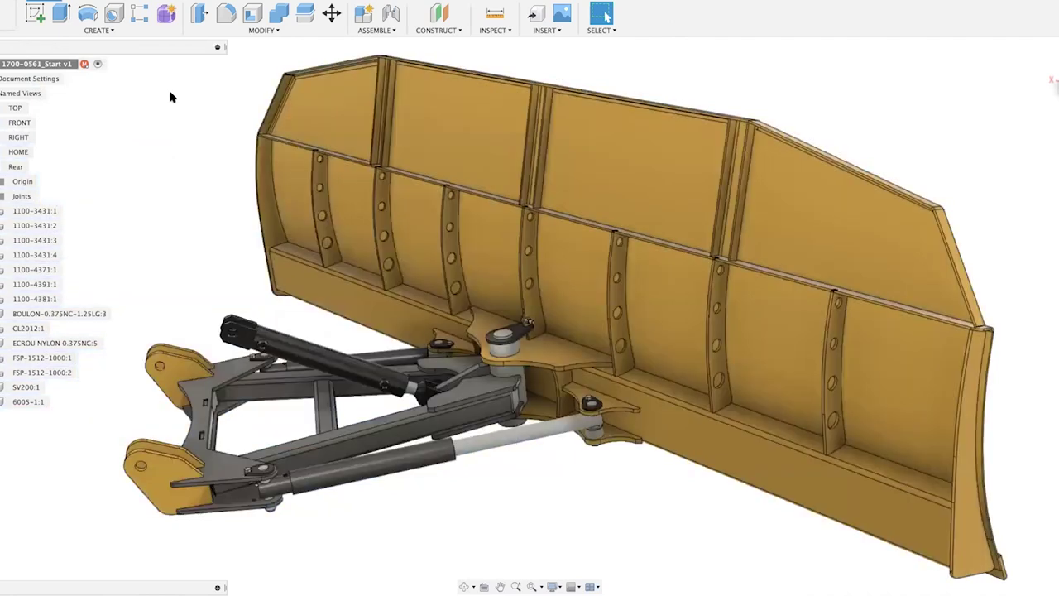
Switch to the Manufacture workspace and regenerate the outdated Nest.10 and Nest.12 together
click(3, 28)
click(5, 143)
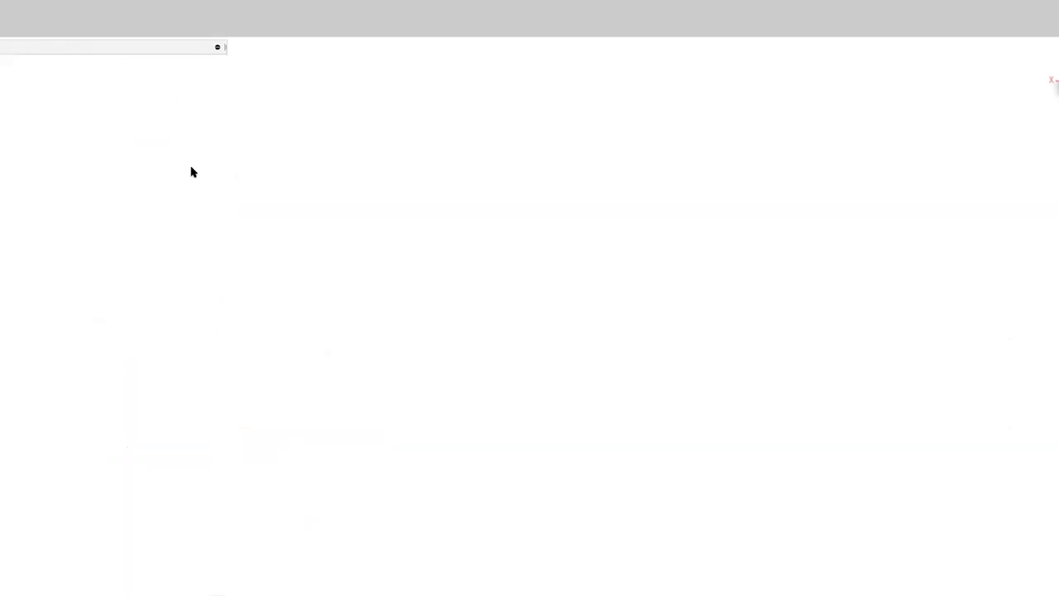
scroll(47, 347, down, 2)
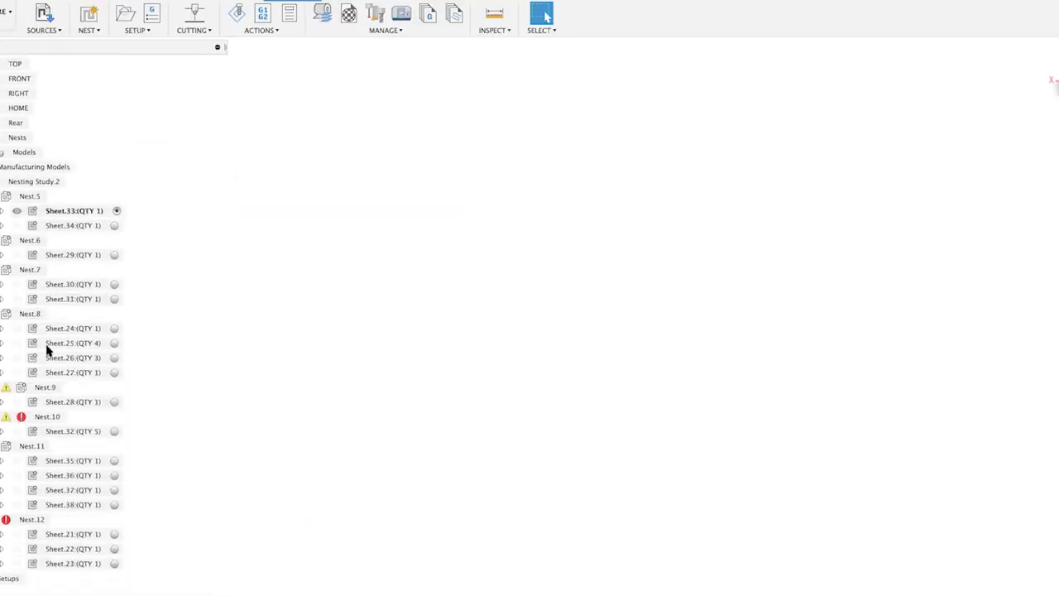
click(47, 416)
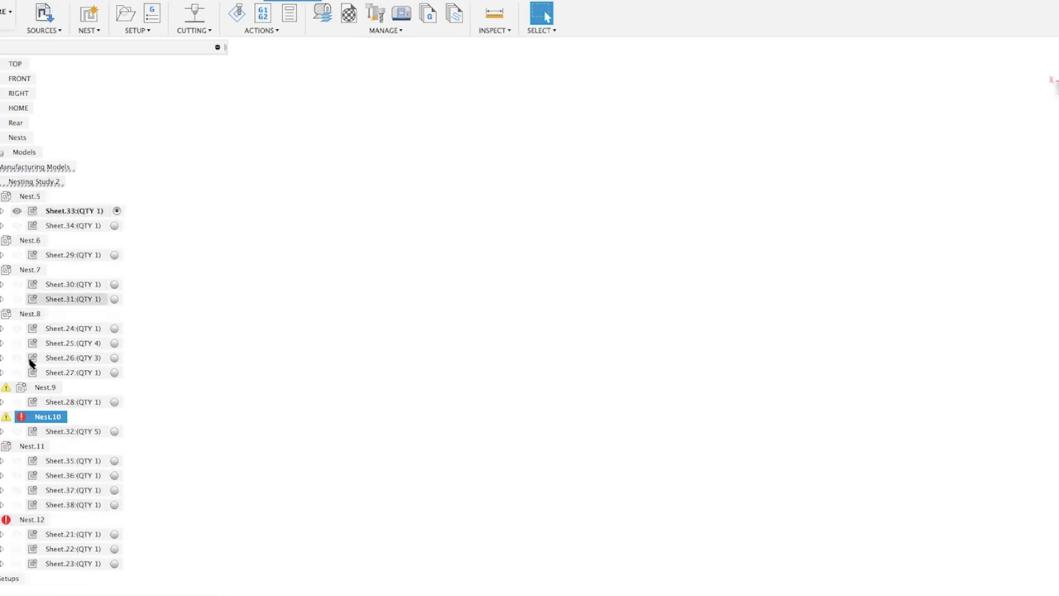
super+click(33, 519)
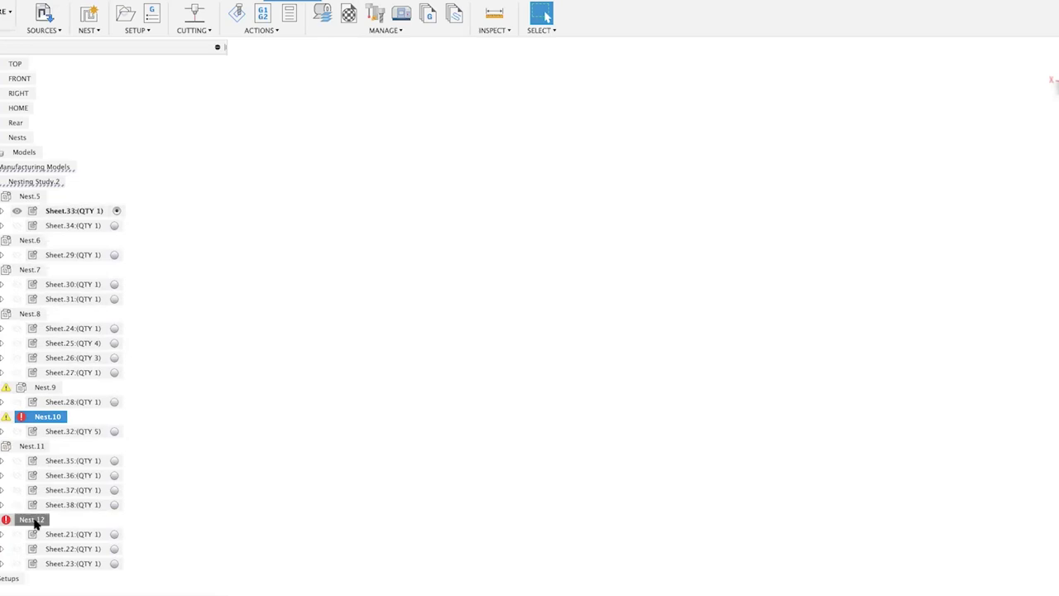
right_click(38, 419)
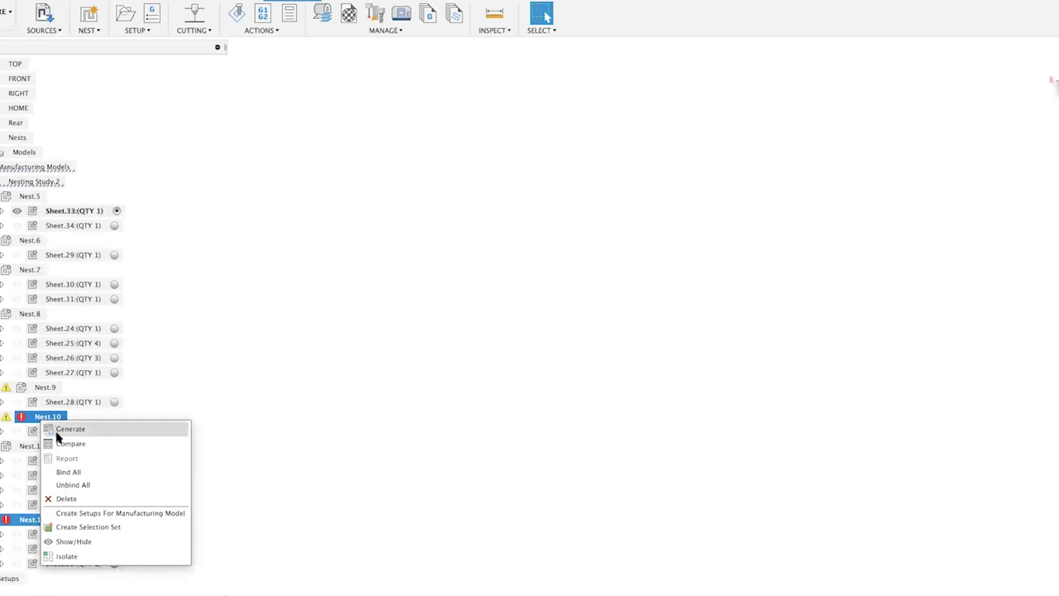
click(57, 431)
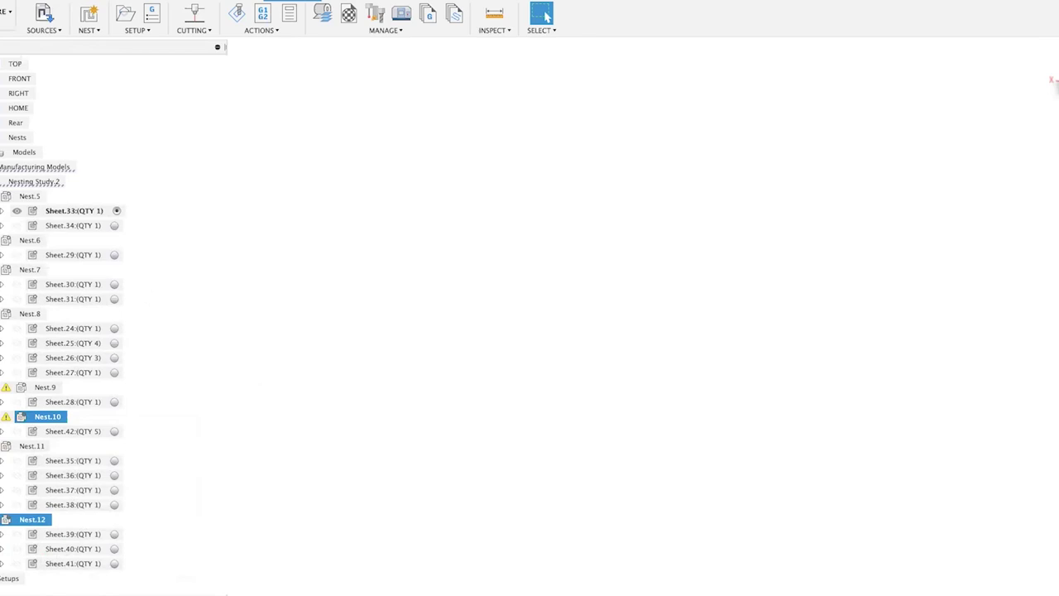
Restore the Nests named view and display Sheet.34, Sheet.39 and Sheet.40 one after another
scroll(62, 322, up, 2)
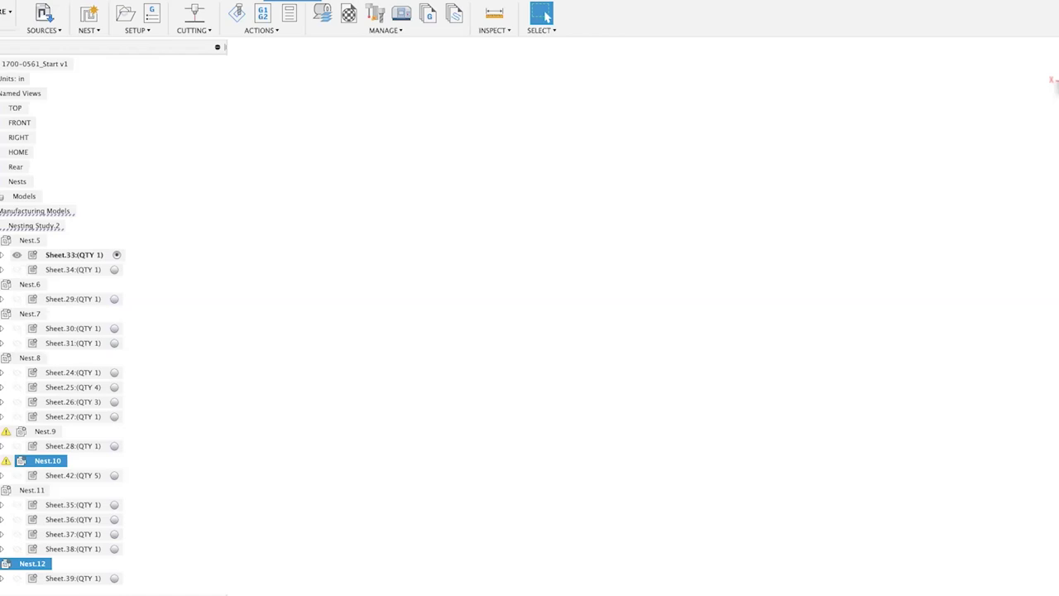
click(12, 181)
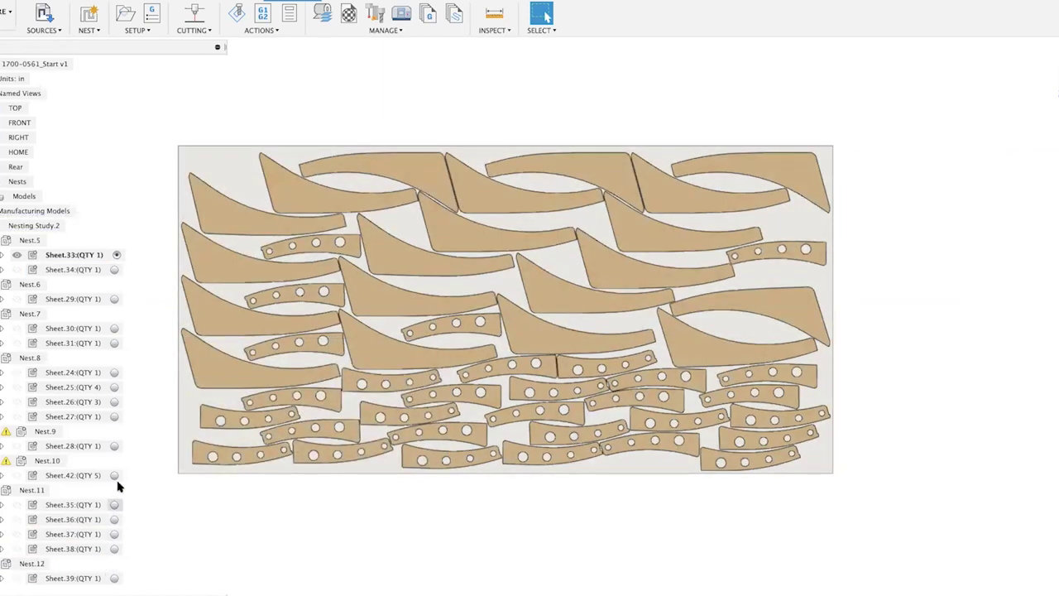
click(111, 271)
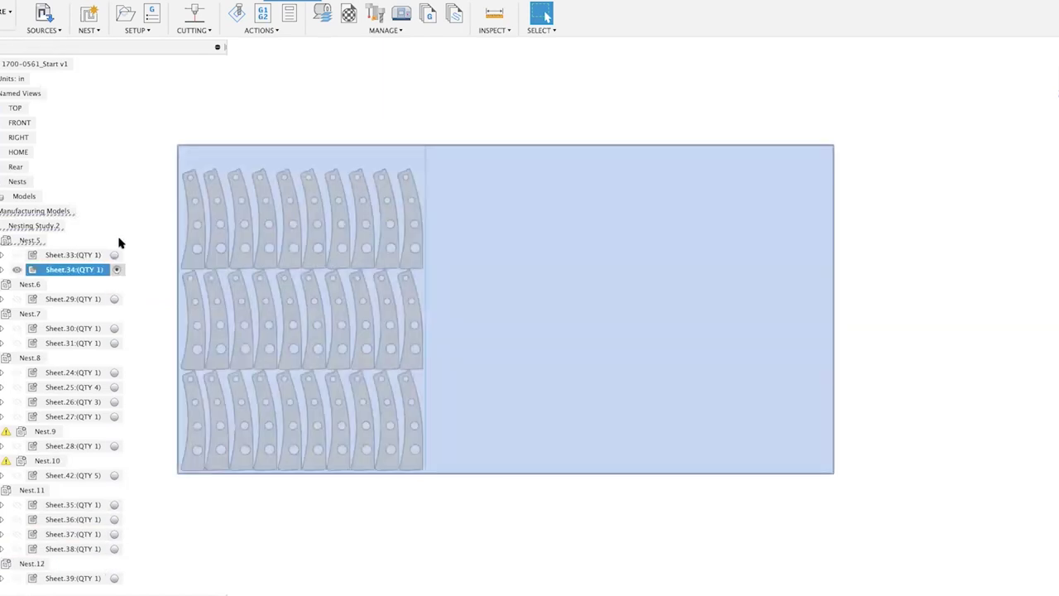
key(Escape)
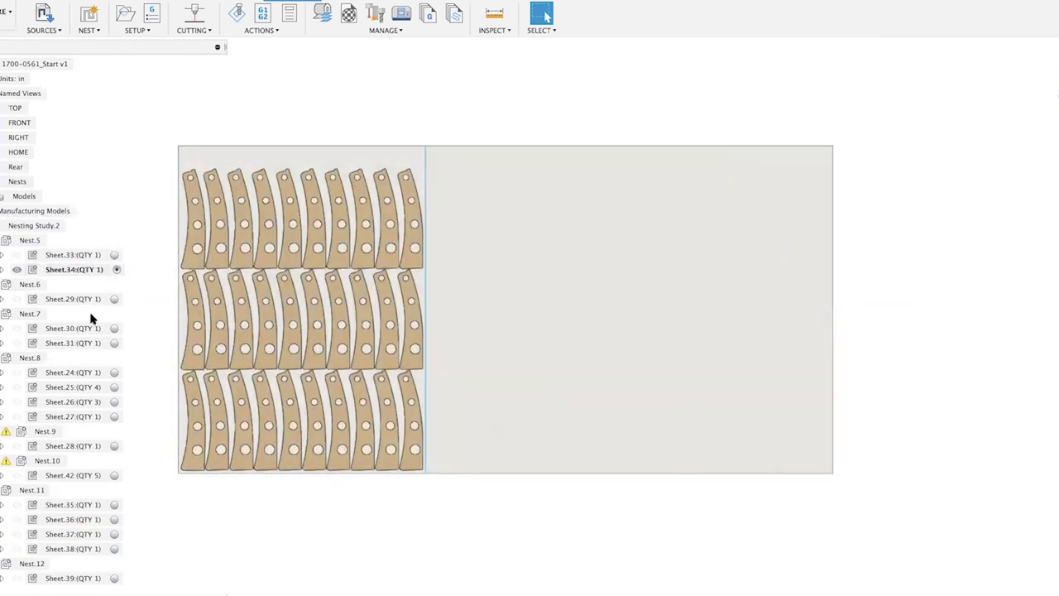
click(111, 578)
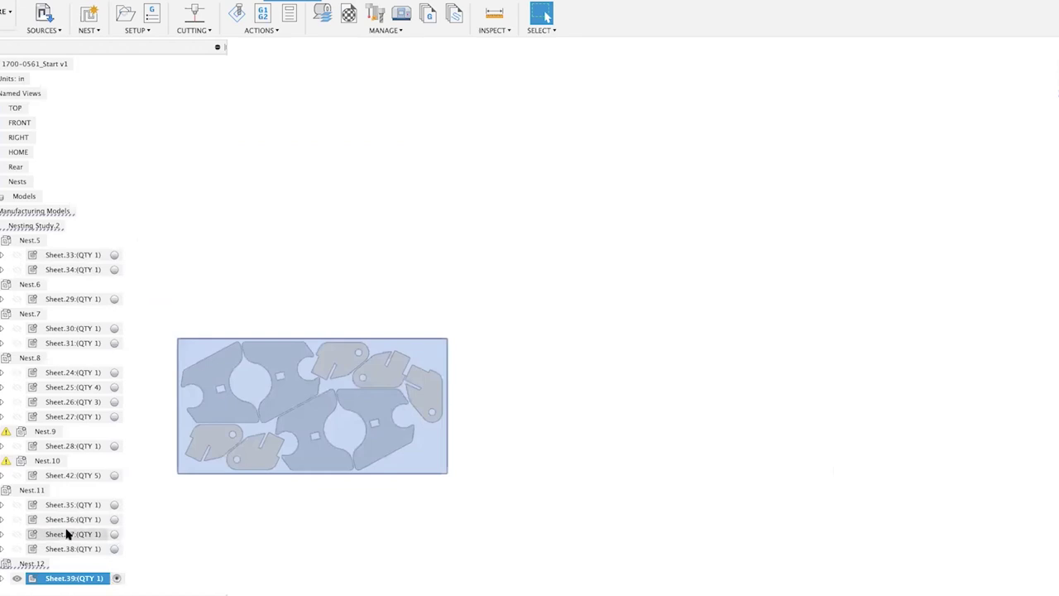
scroll(66, 534, down, 1)
click(105, 549)
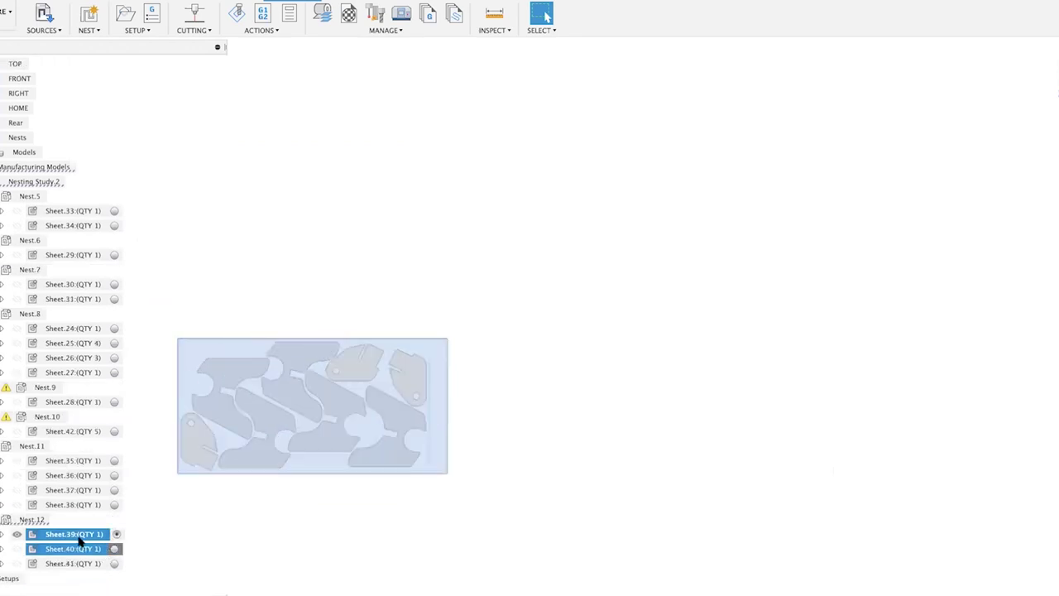
Activate Sheet.29 of Nest.6 and create a setup from its manufacturing model, picking the nested sheet as the model
click(115, 257)
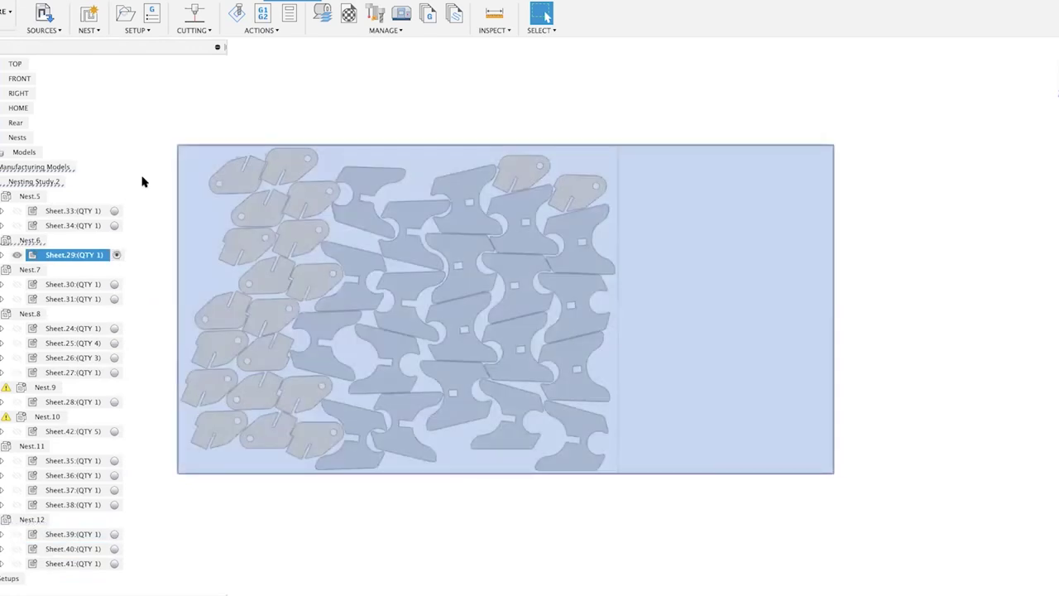
click(142, 181)
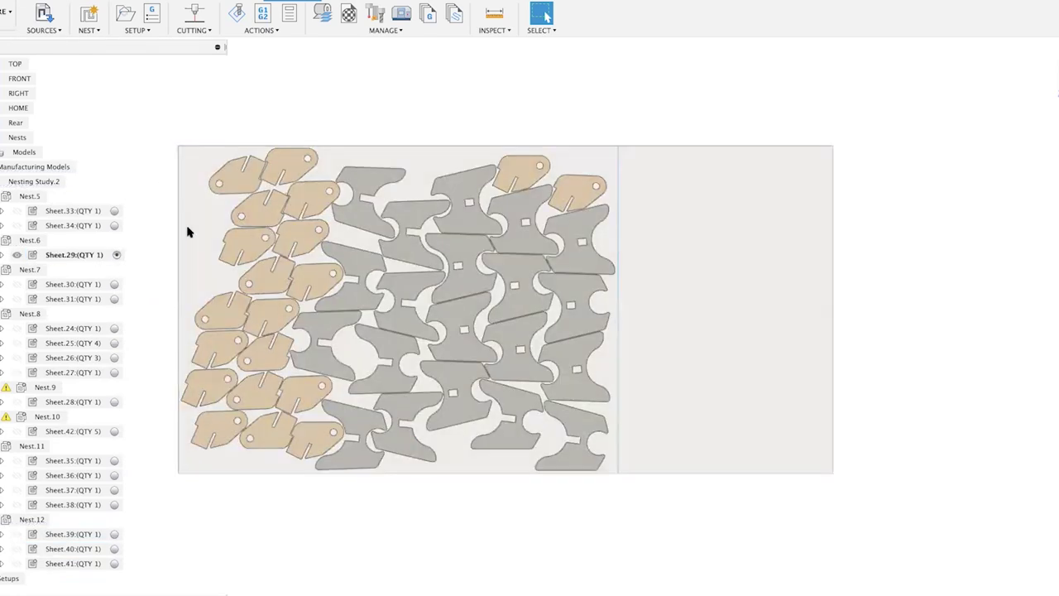
scroll(188, 233, up, 2)
right_click(83, 256)
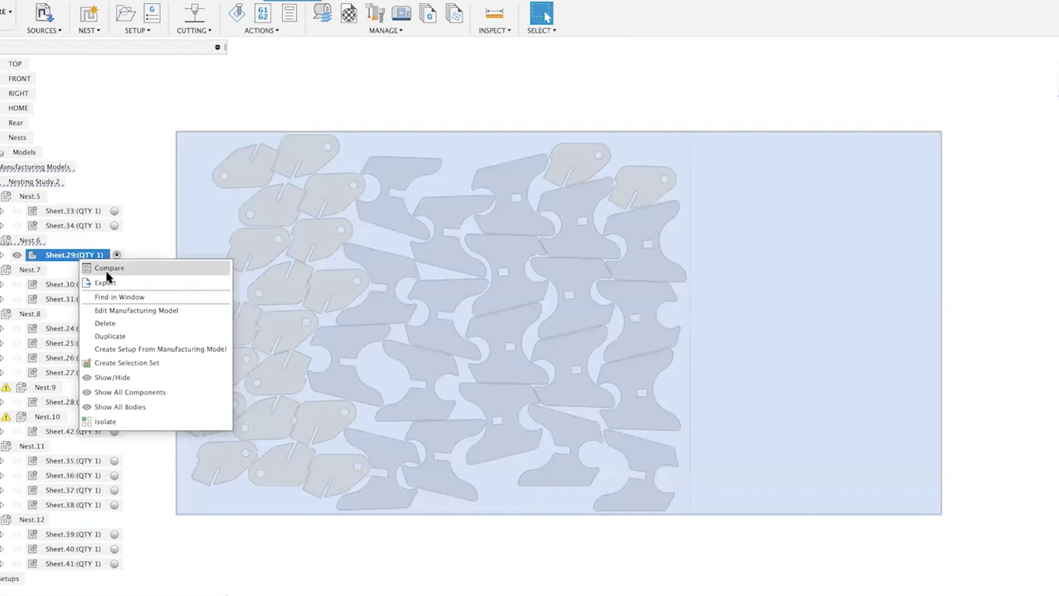
click(166, 349)
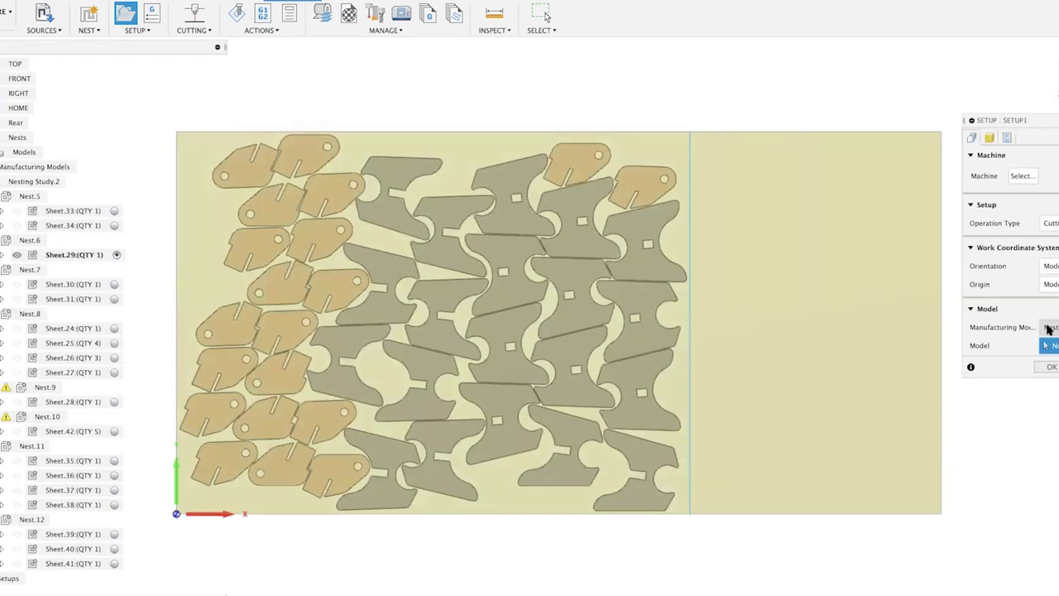
click(75, 254)
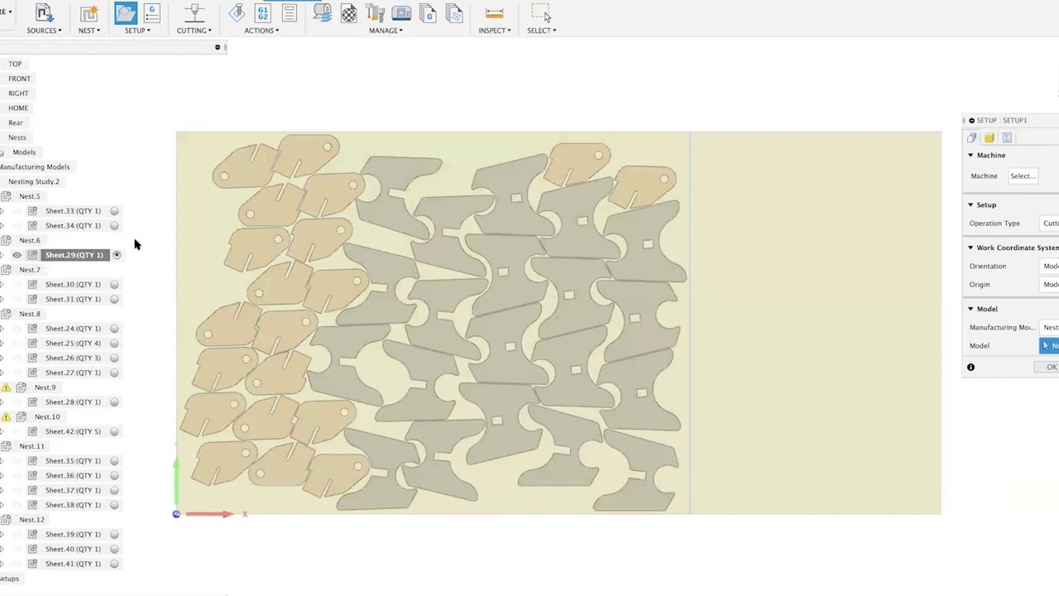
click(666, 295)
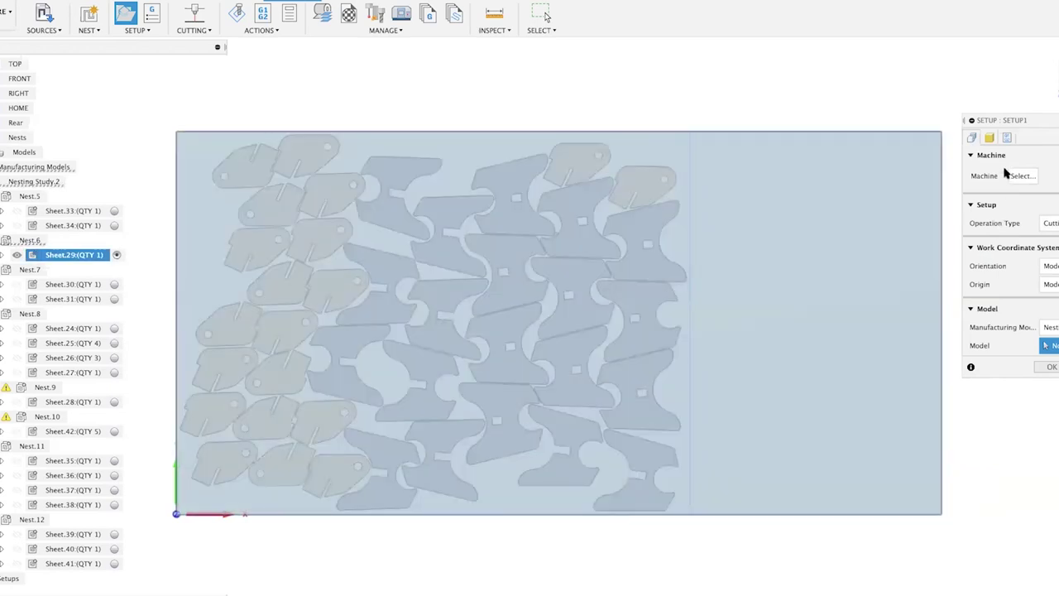
Check the Stock Steel body of Sheet.29 as the From solid stock and accept the setup
click(990, 138)
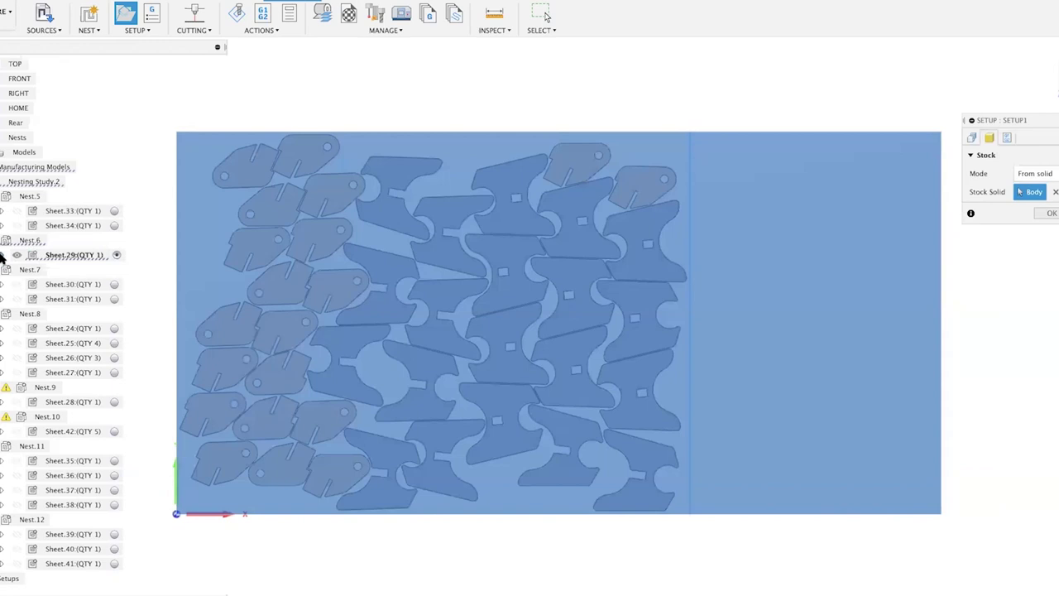
click(1, 256)
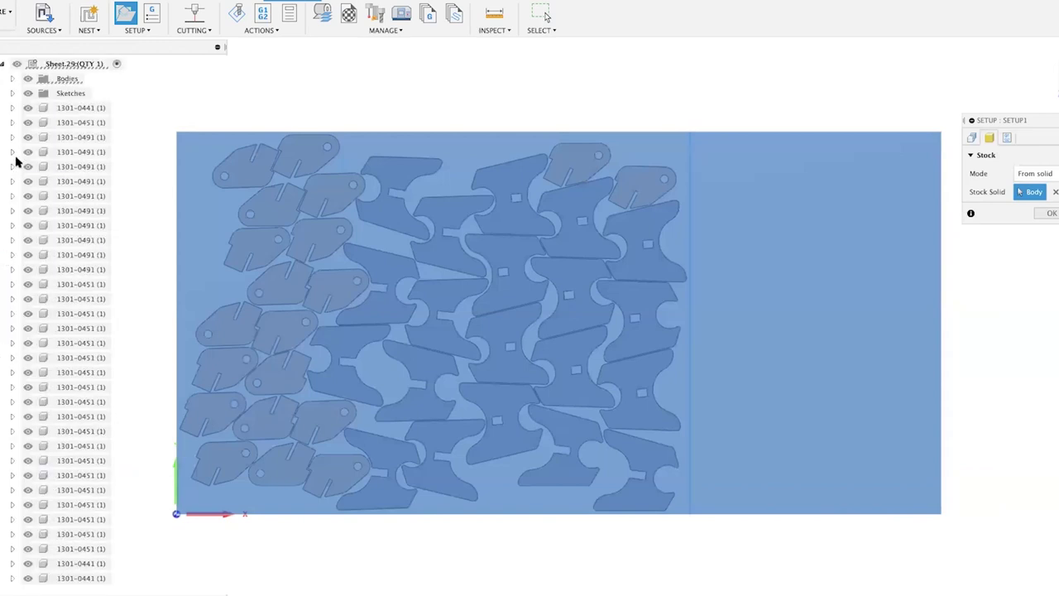
click(13, 79)
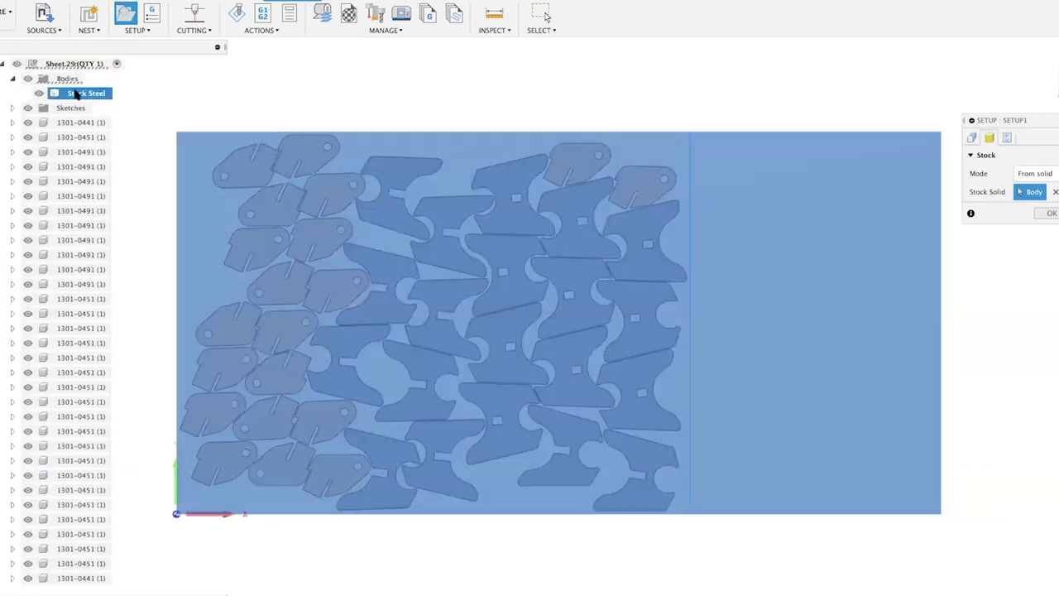
scroll(96, 177, up, 3)
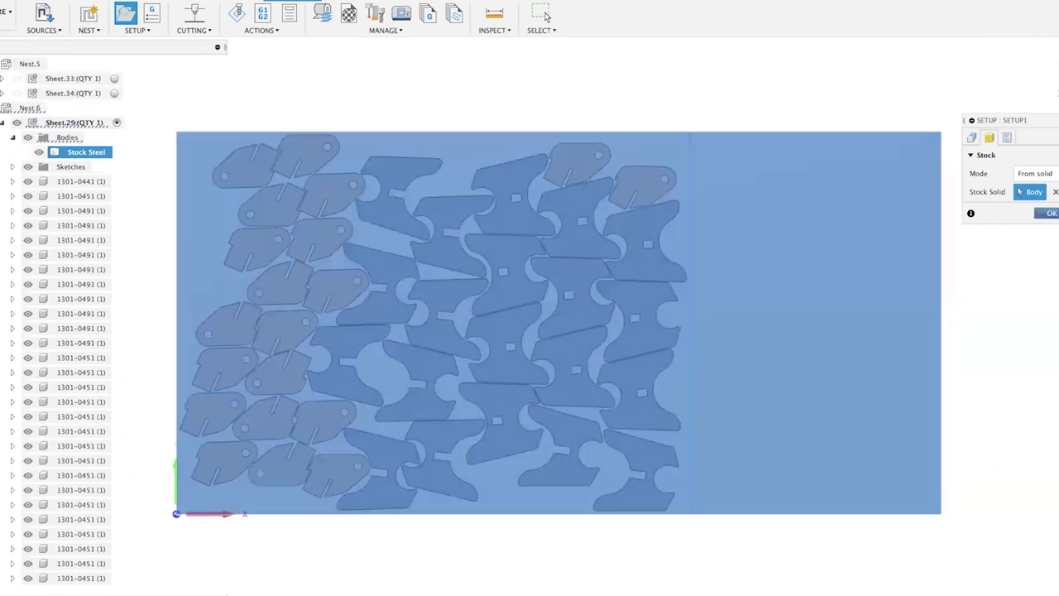
click(1049, 213)
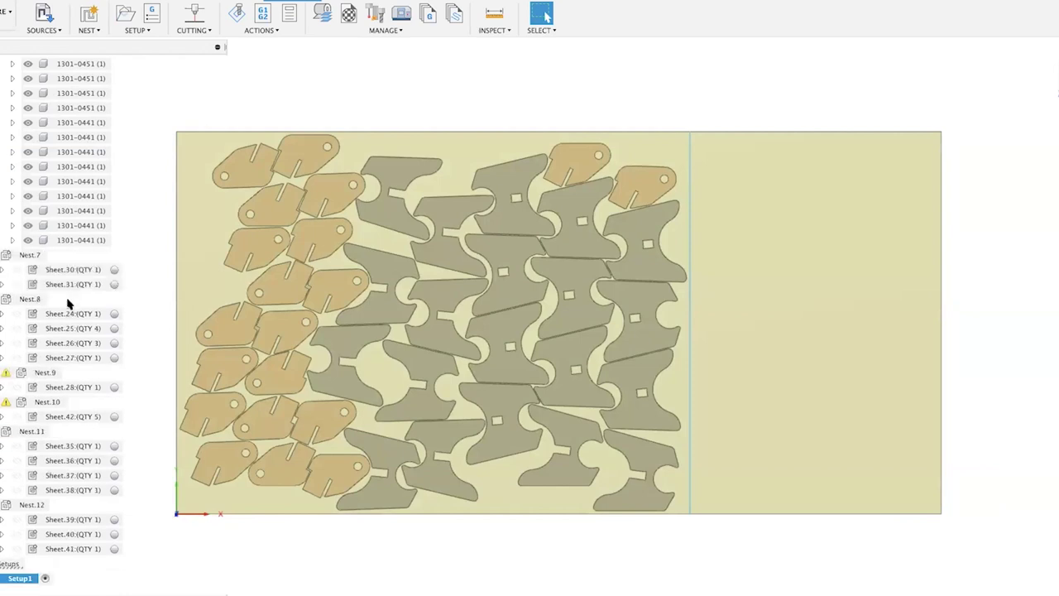
Hide the Bodies folder of Sheet.29 so only the nested parts show, and collapse Nest.6
scroll(33, 304, up, 10)
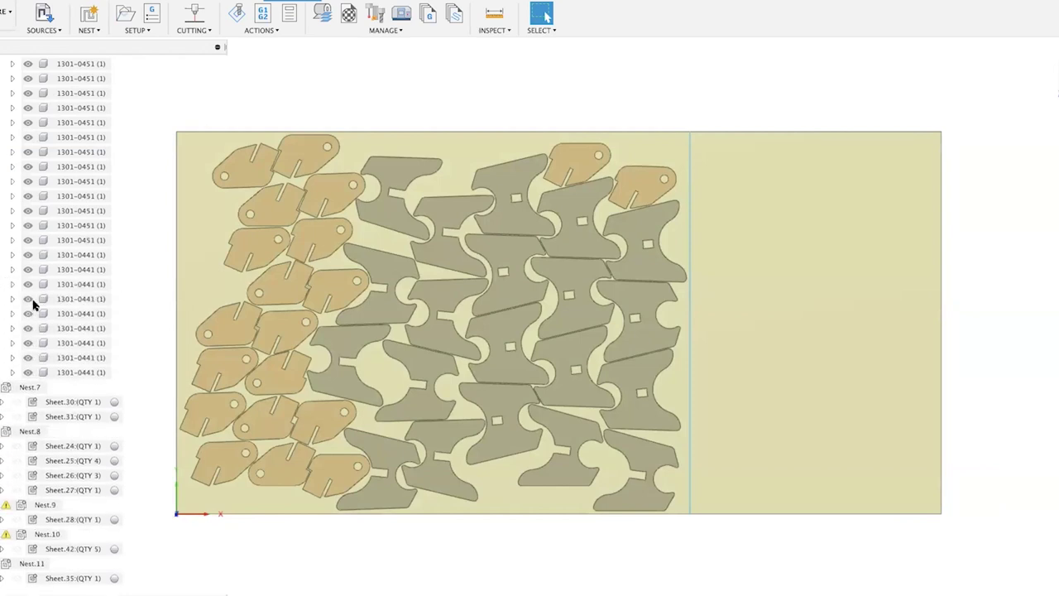
scroll(33, 304, up, 5)
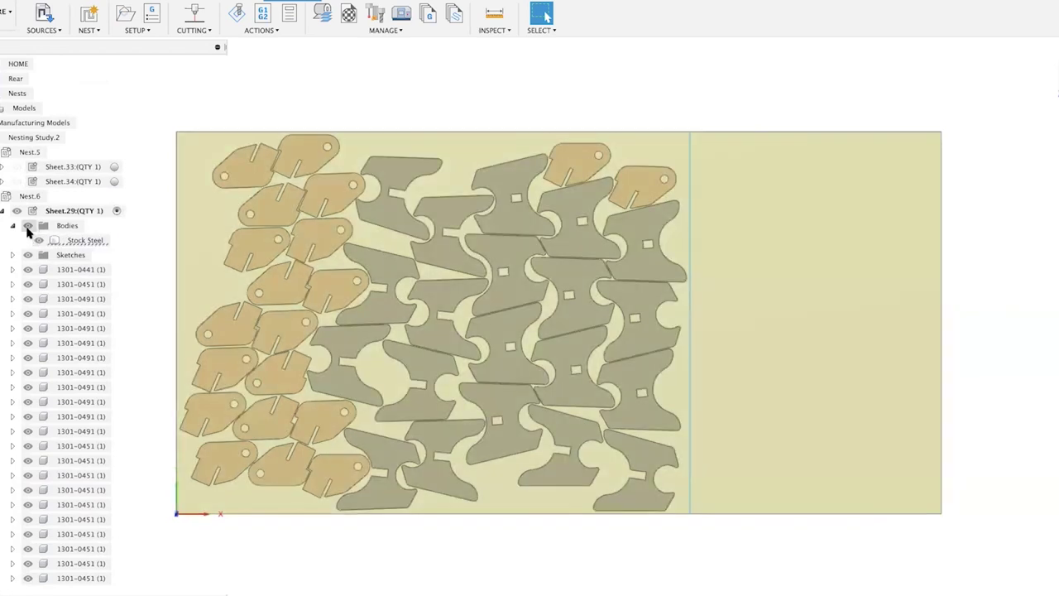
click(27, 225)
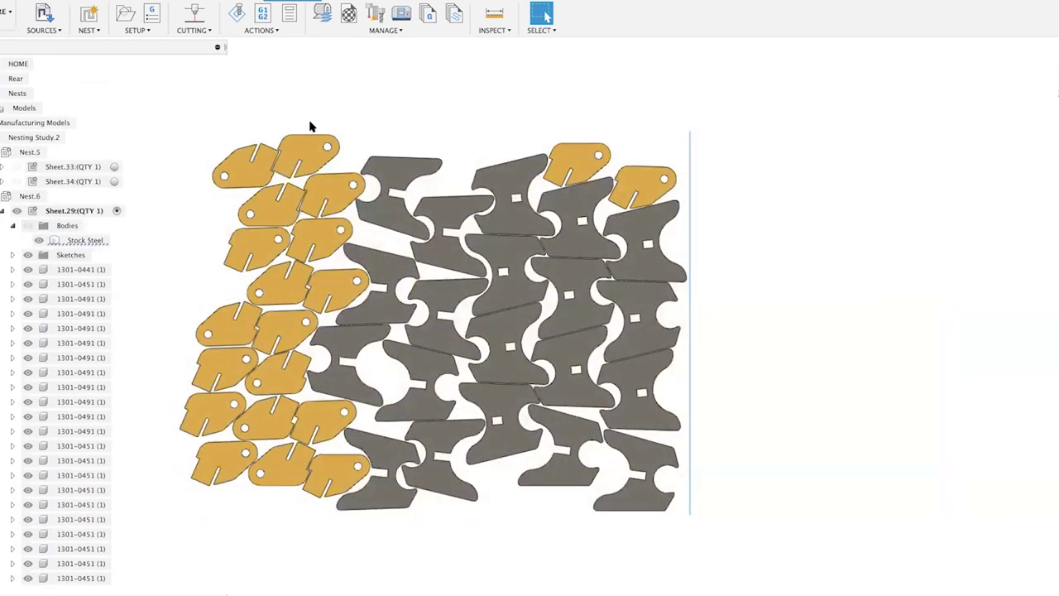
click(12, 179)
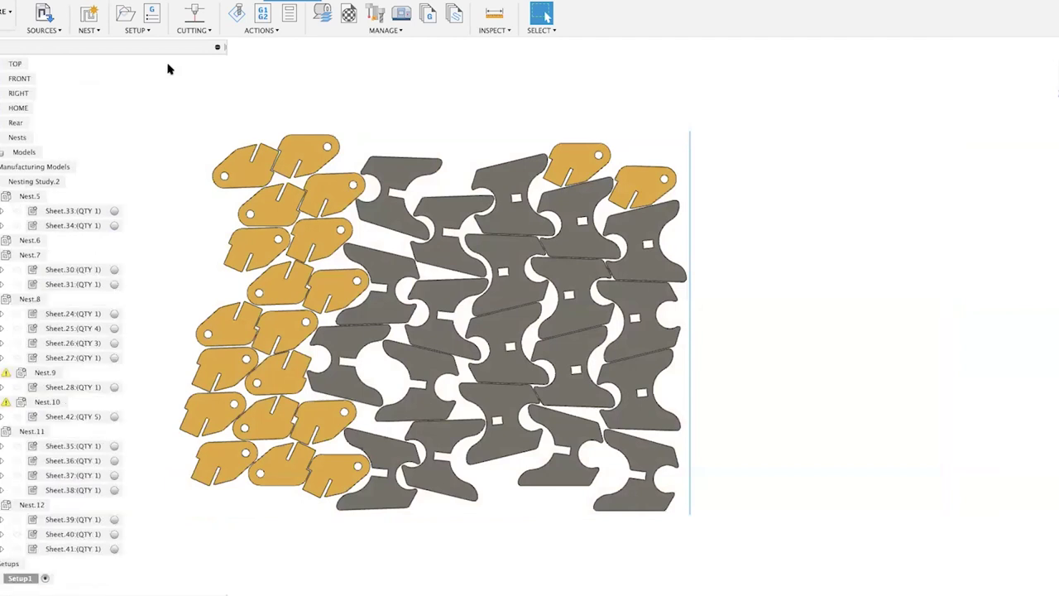
Start a 2D Profile operation and assign it a new plasma cutter tool with a kerf width of 0.04 in
click(194, 15)
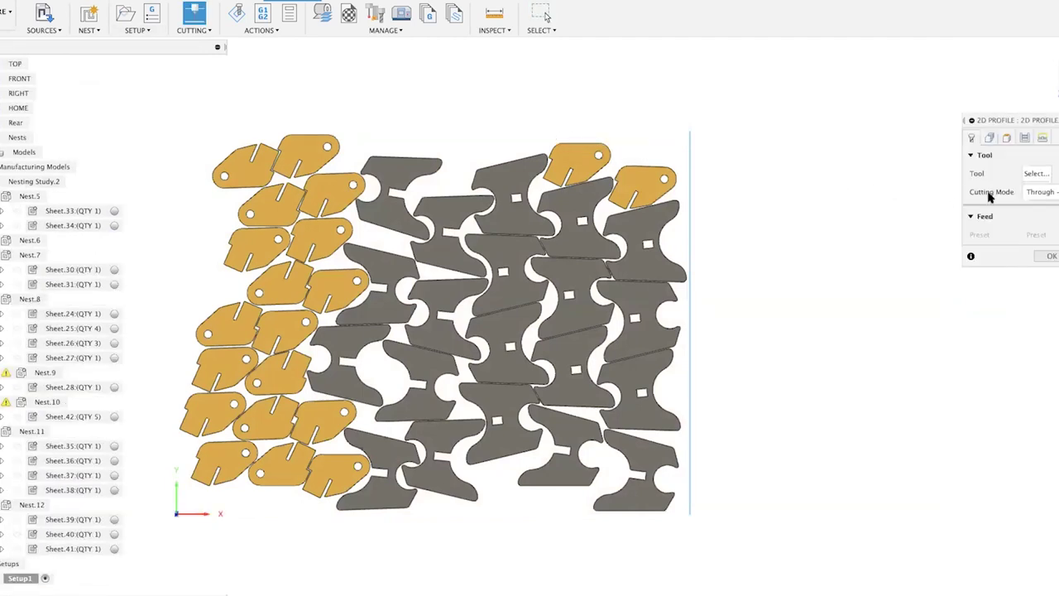
click(1034, 173)
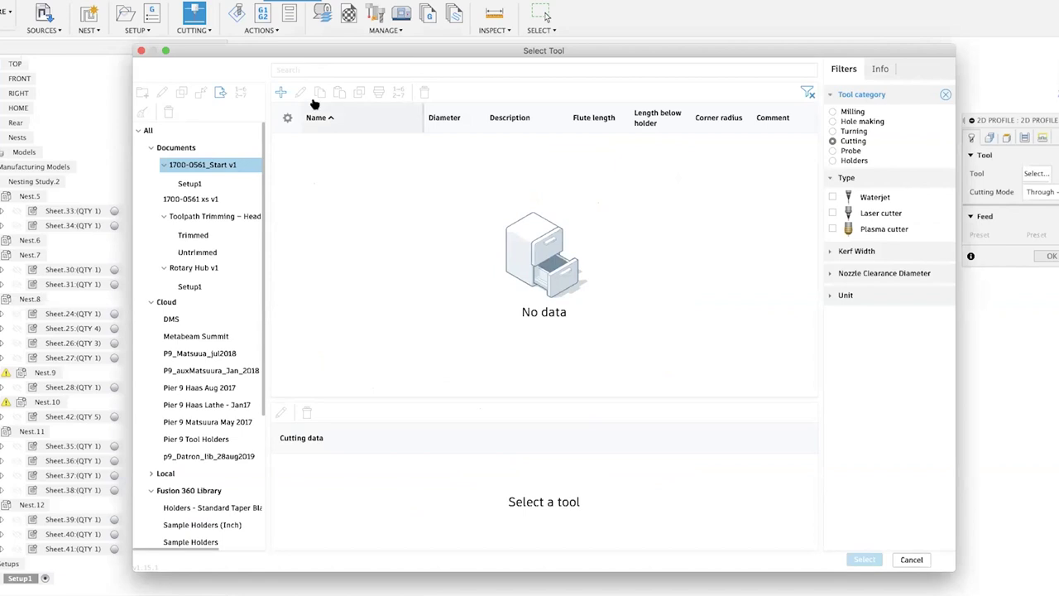
click(281, 93)
click(369, 381)
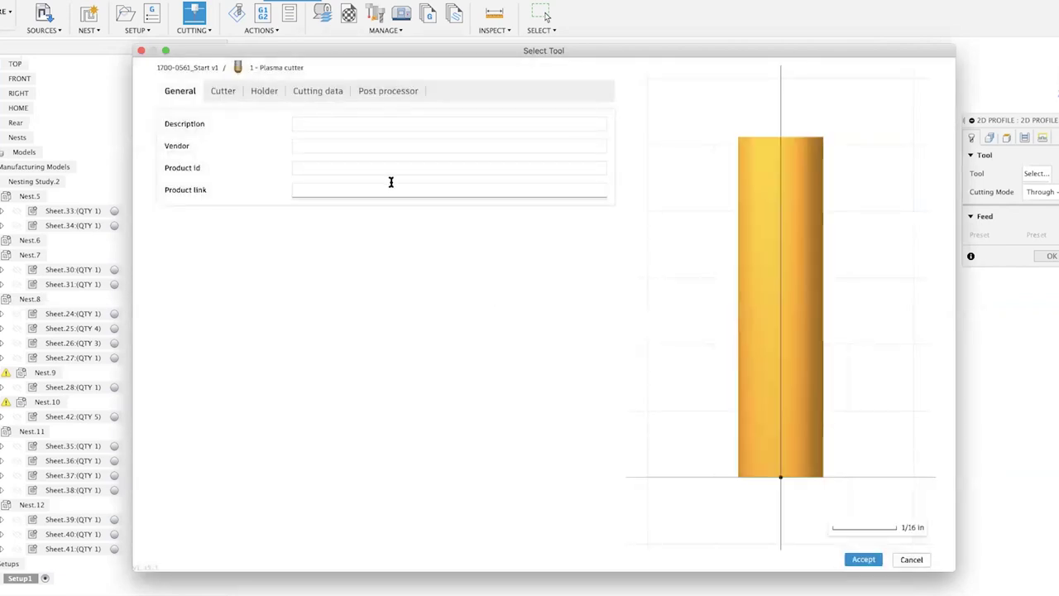
click(230, 93)
click(306, 205)
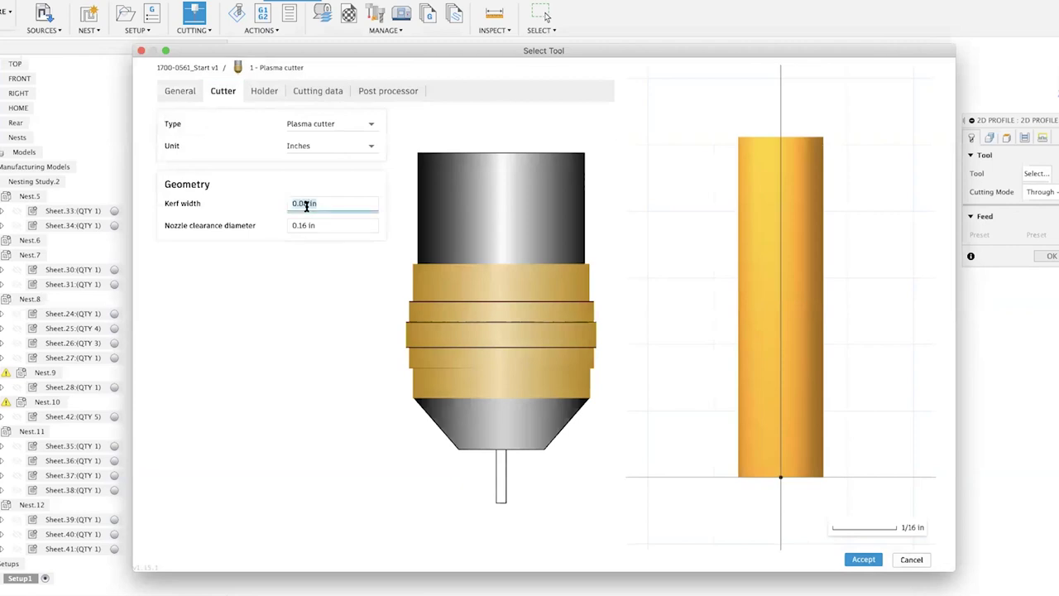
text(0.04)
click(863, 559)
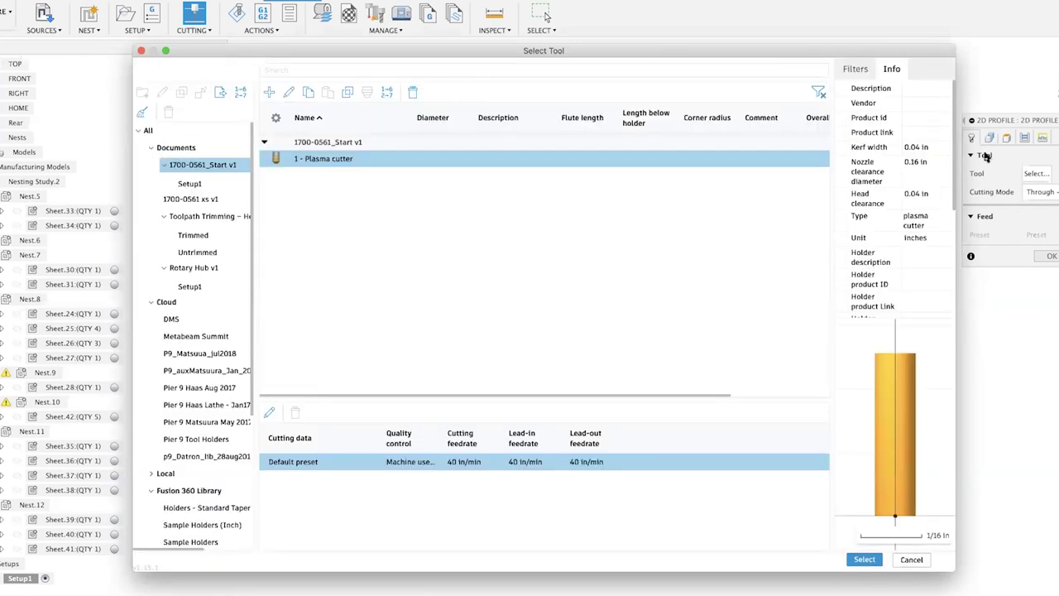
click(862, 560)
Select the top face of one nested plate as the 2D Profile contour and extend the selection to all same-plane faces
click(989, 137)
click(1056, 210)
click(1052, 241)
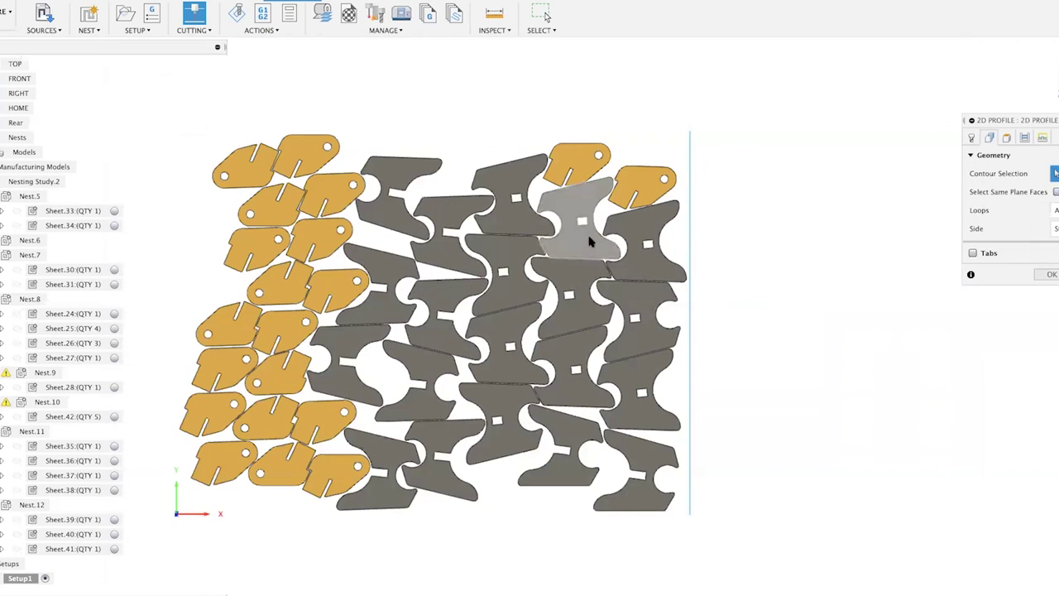
click(592, 238)
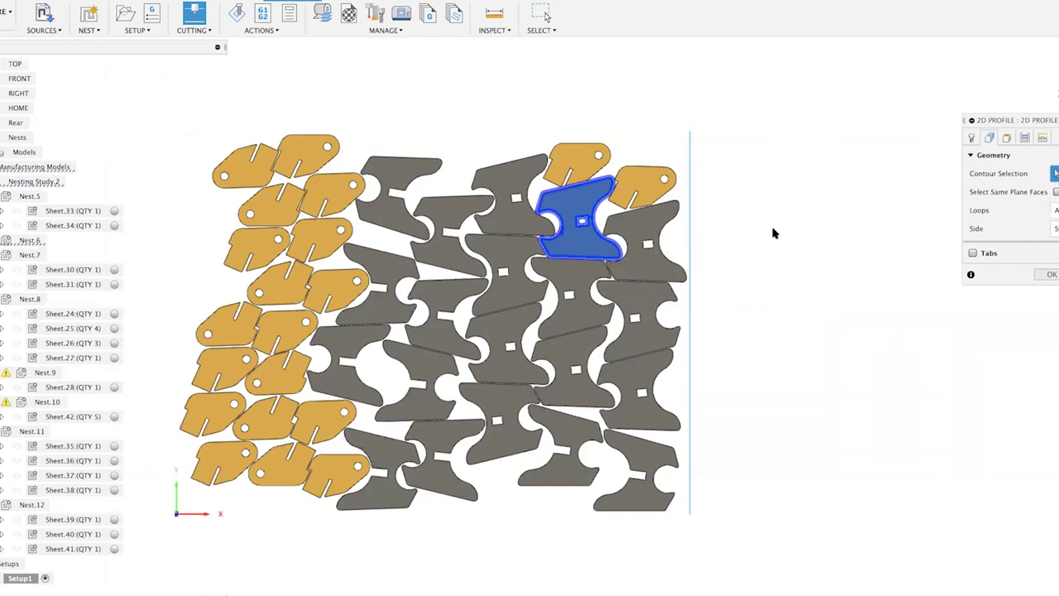
click(1055, 210)
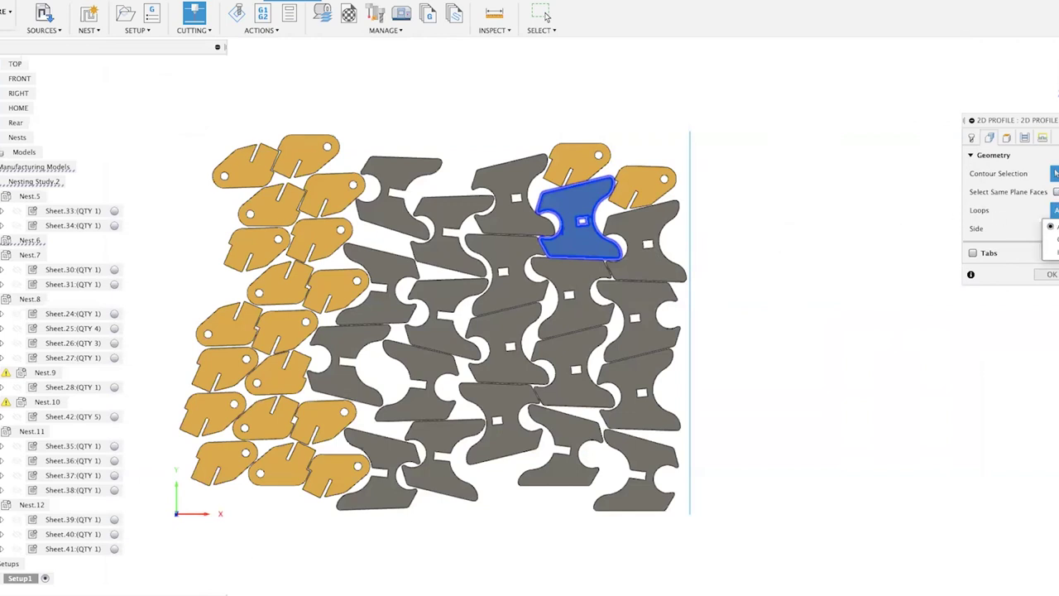
click(1056, 226)
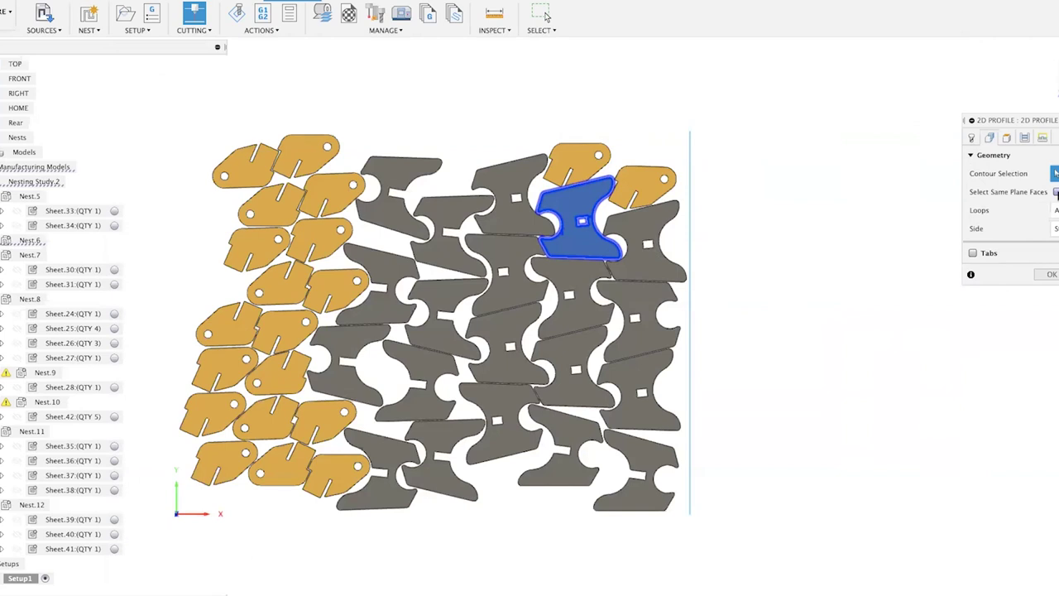
click(1056, 192)
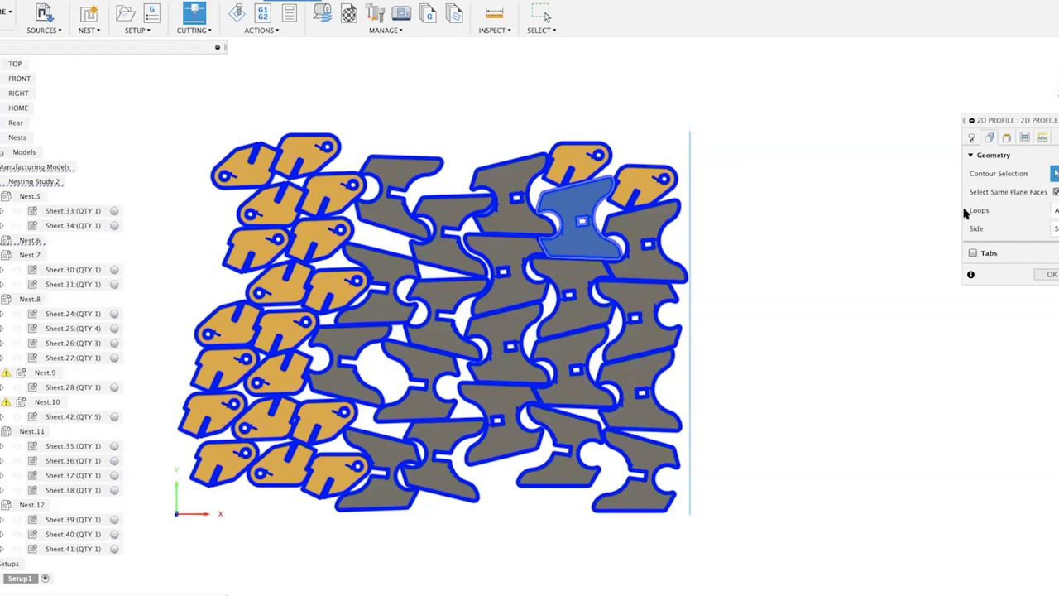
Try the inside-only and outside-only loop options for the contour selection, and restore all loops
click(1055, 210)
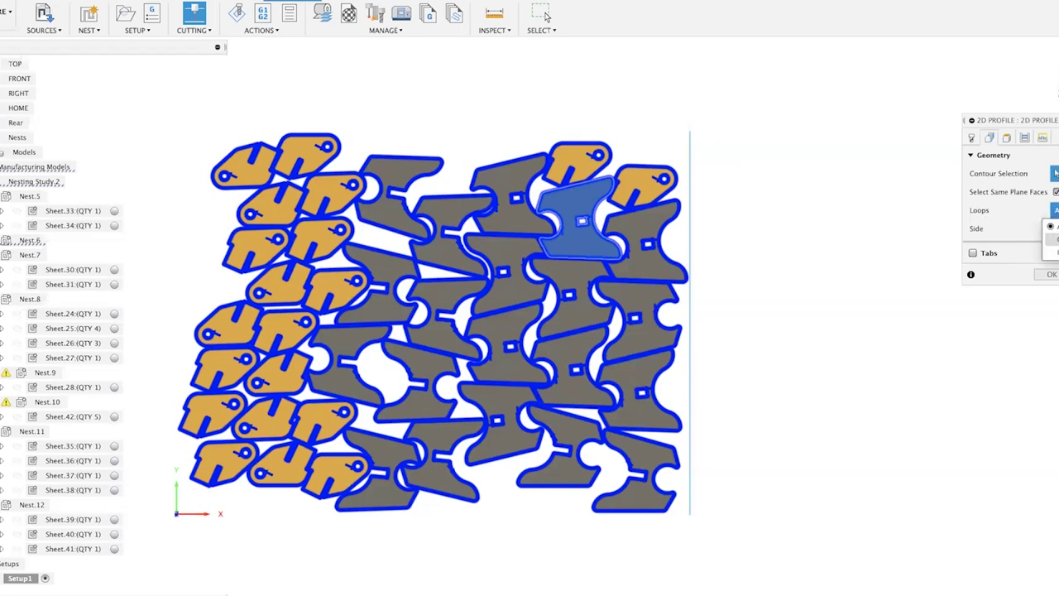
click(1054, 252)
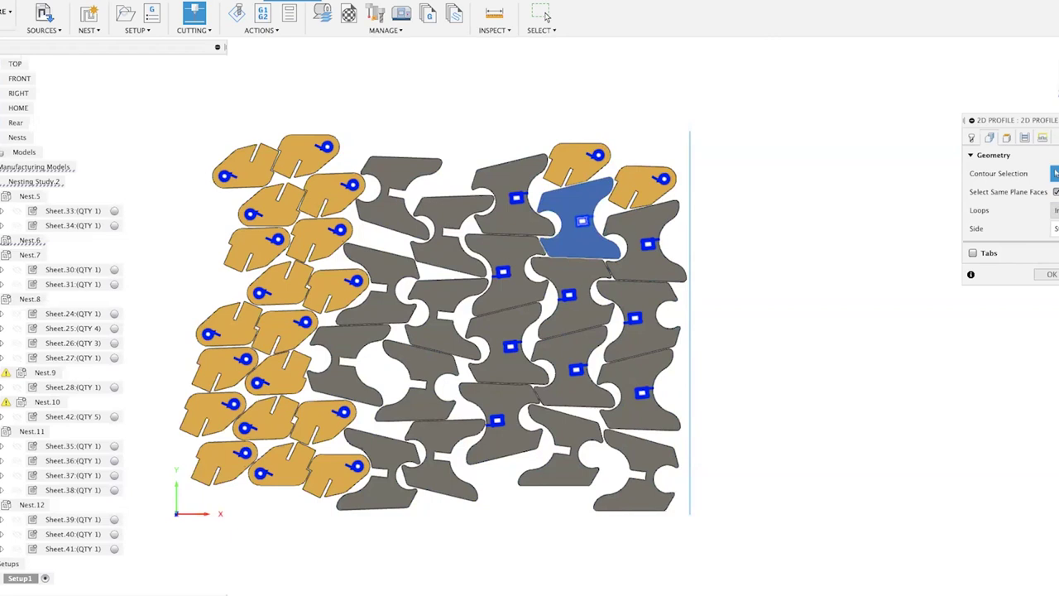
click(1054, 210)
click(1053, 239)
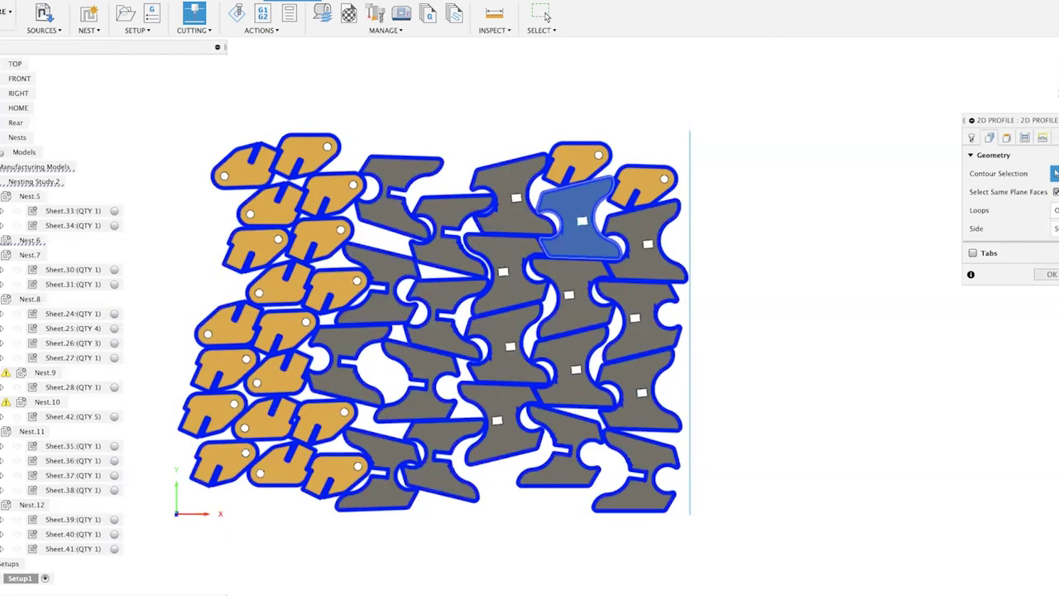
click(1053, 210)
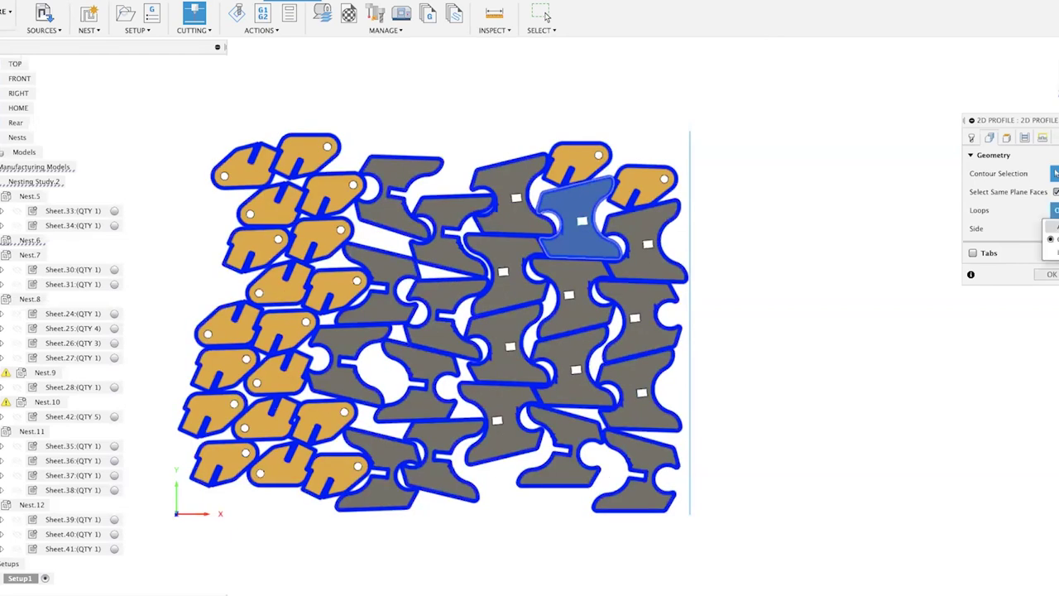
click(1047, 254)
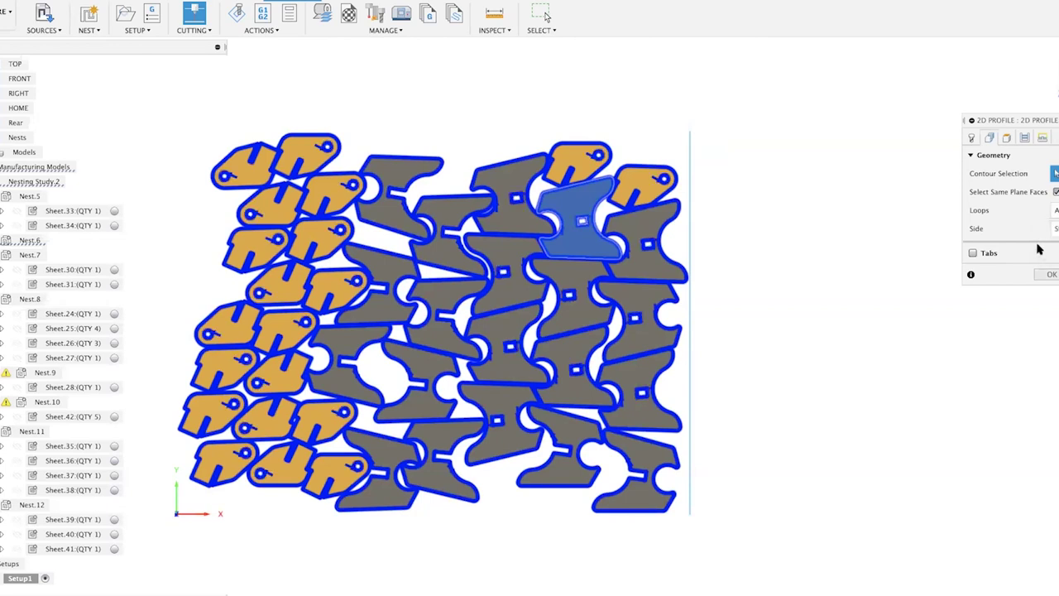
Check the heights and the compensation options of the passes, and accept the 2D Profile operation to generate the toolpath
click(1050, 273)
click(1006, 138)
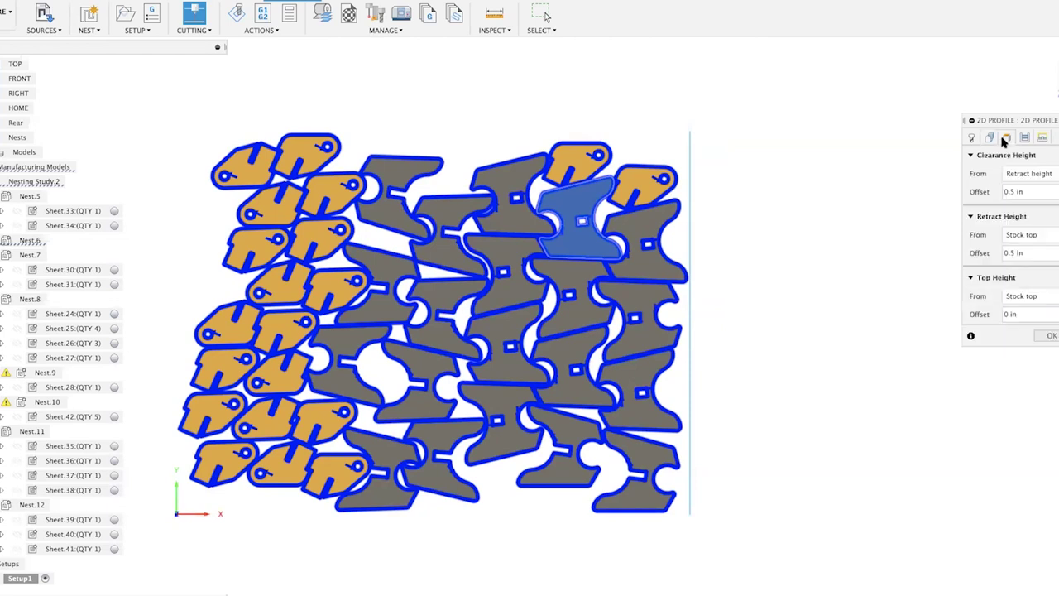
click(1027, 139)
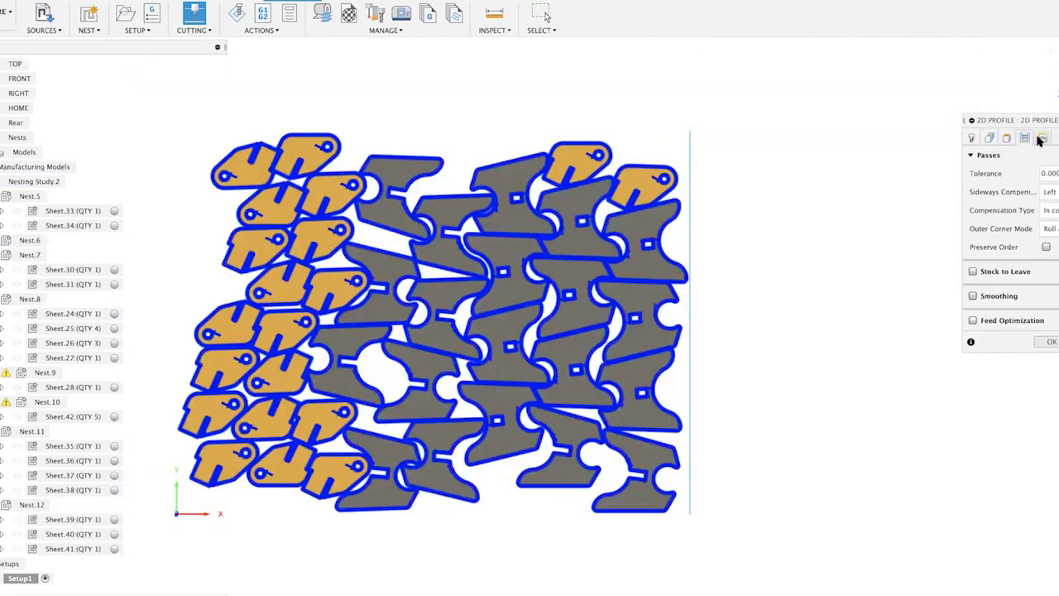
click(1052, 192)
click(1034, 197)
click(1048, 210)
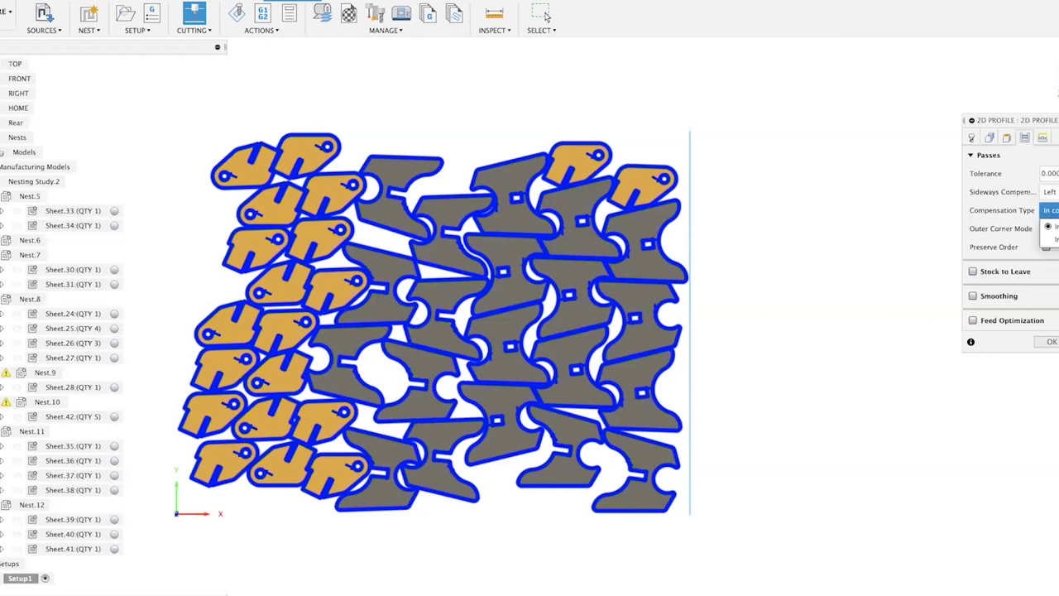
click(1048, 210)
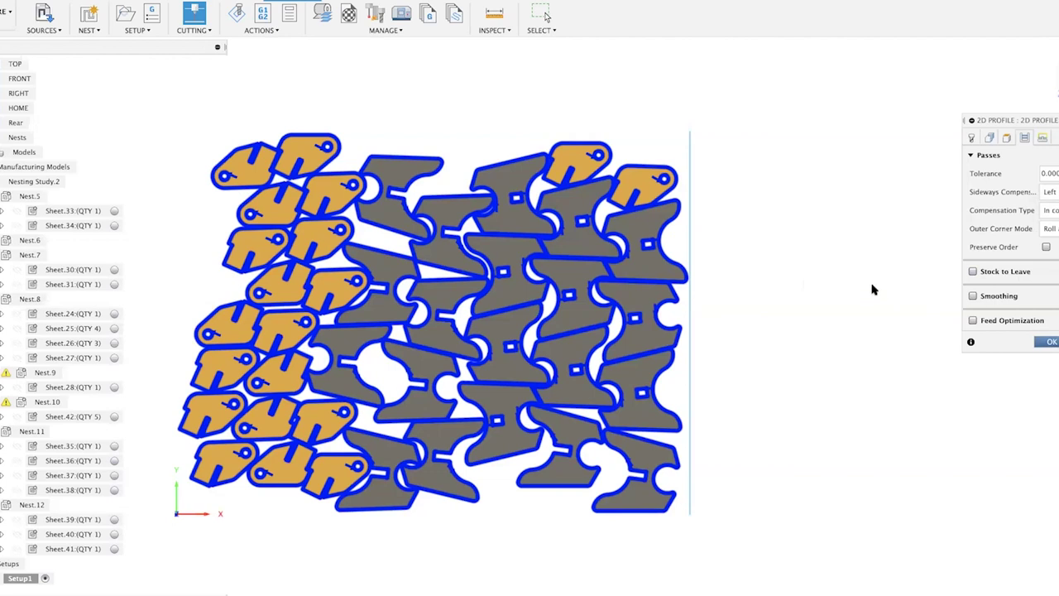
key(Return)
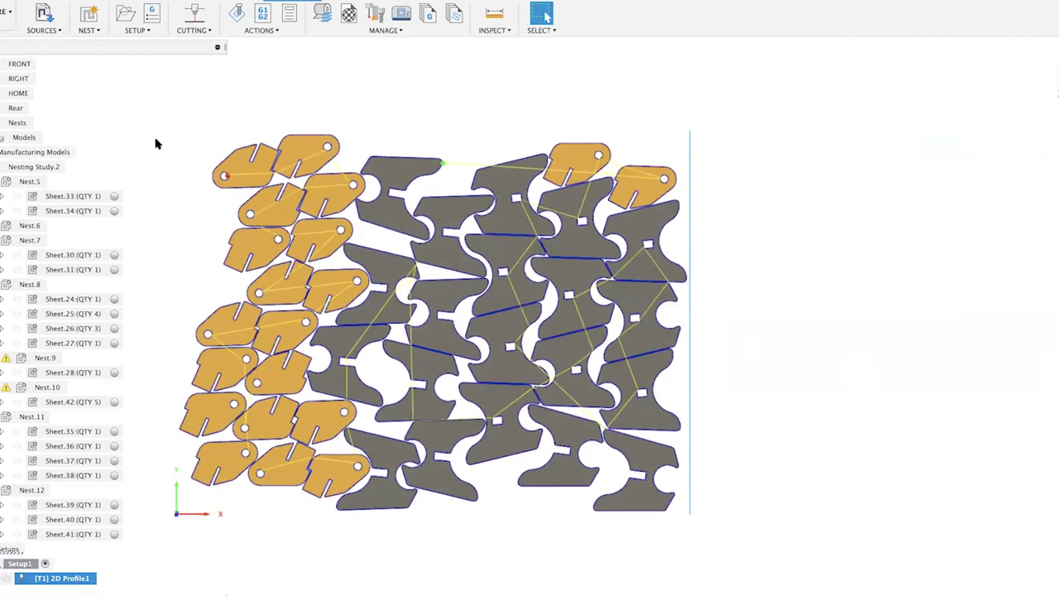
Create a second 2D Profile along the straight sheet cut-off line beside the nested parts, with sideways compensation set to Center
click(192, 15)
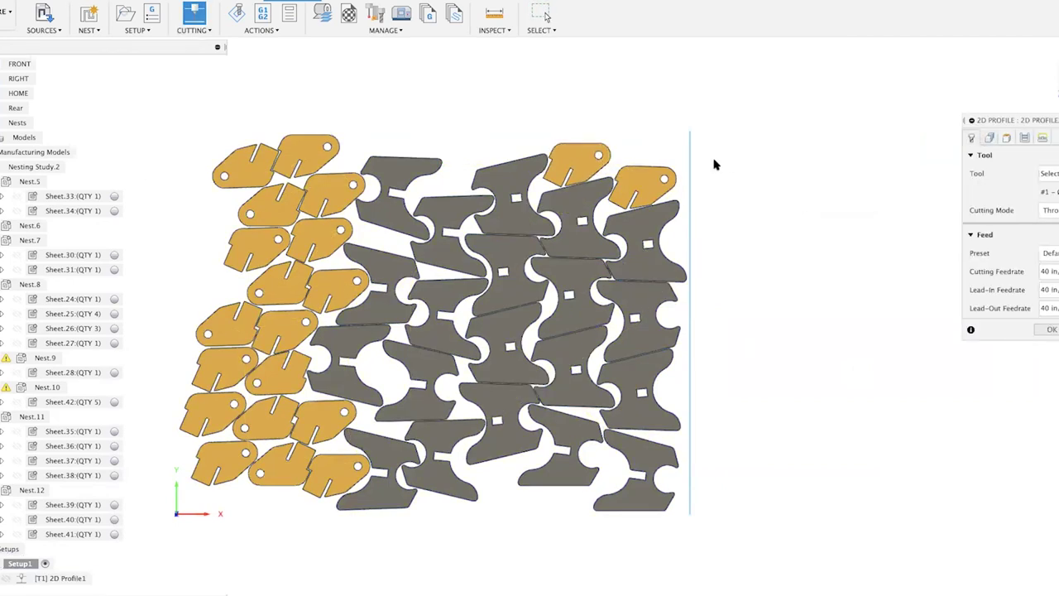
click(691, 170)
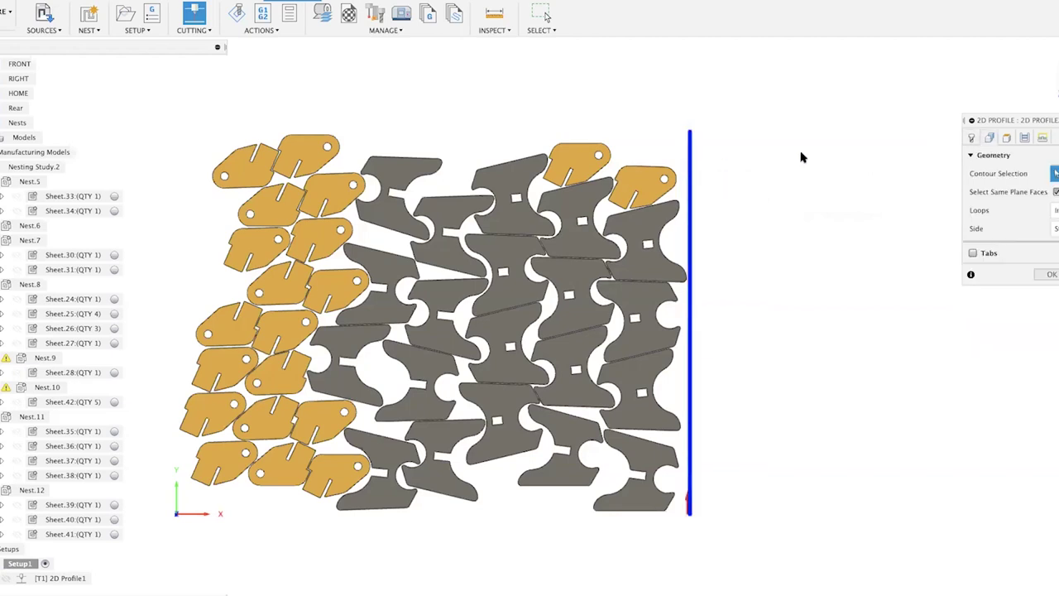
click(1023, 137)
click(1048, 192)
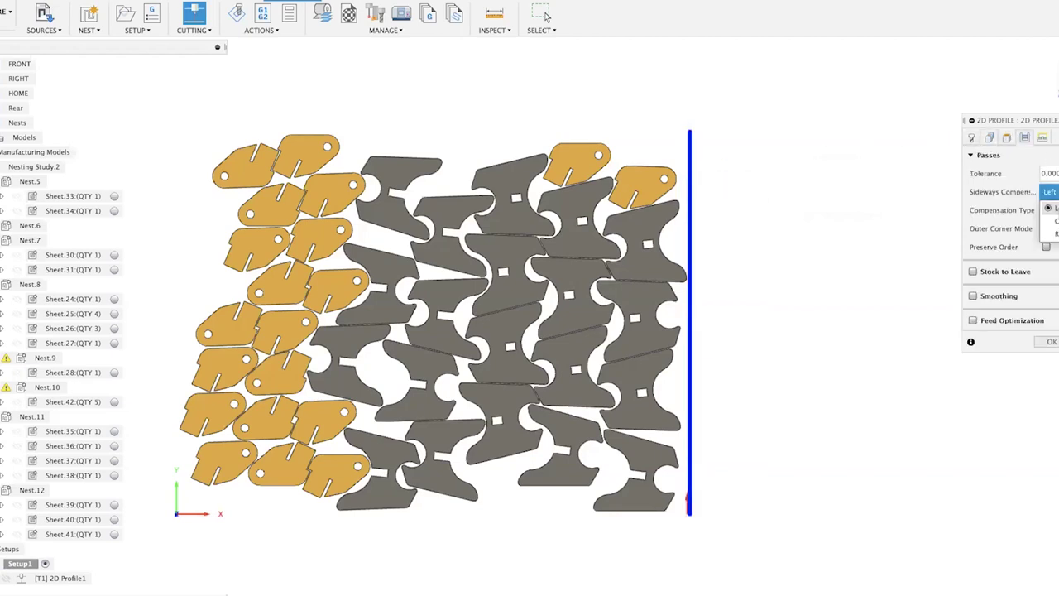
click(1050, 221)
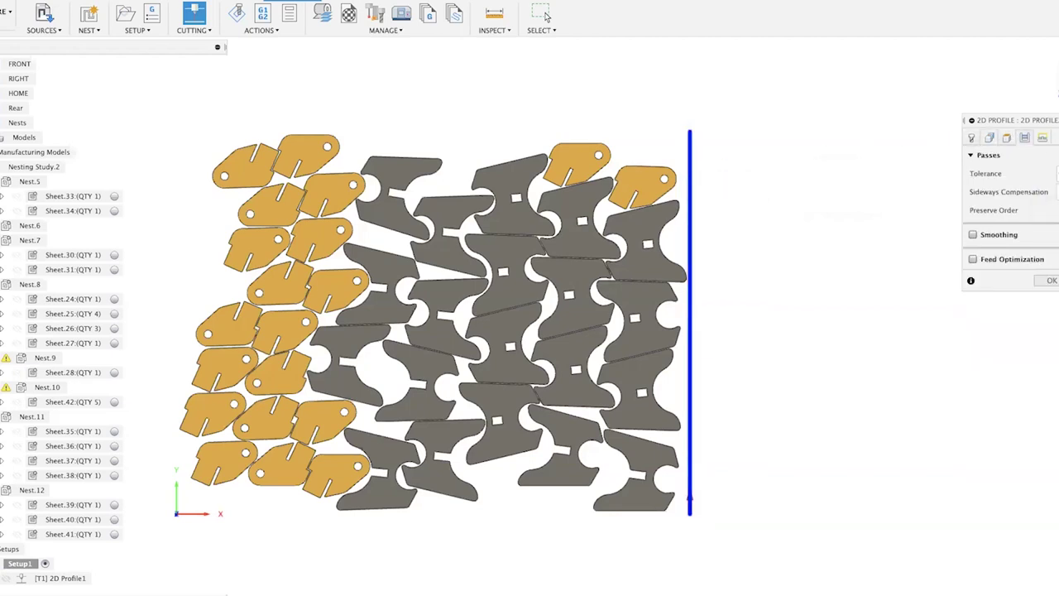
click(1047, 279)
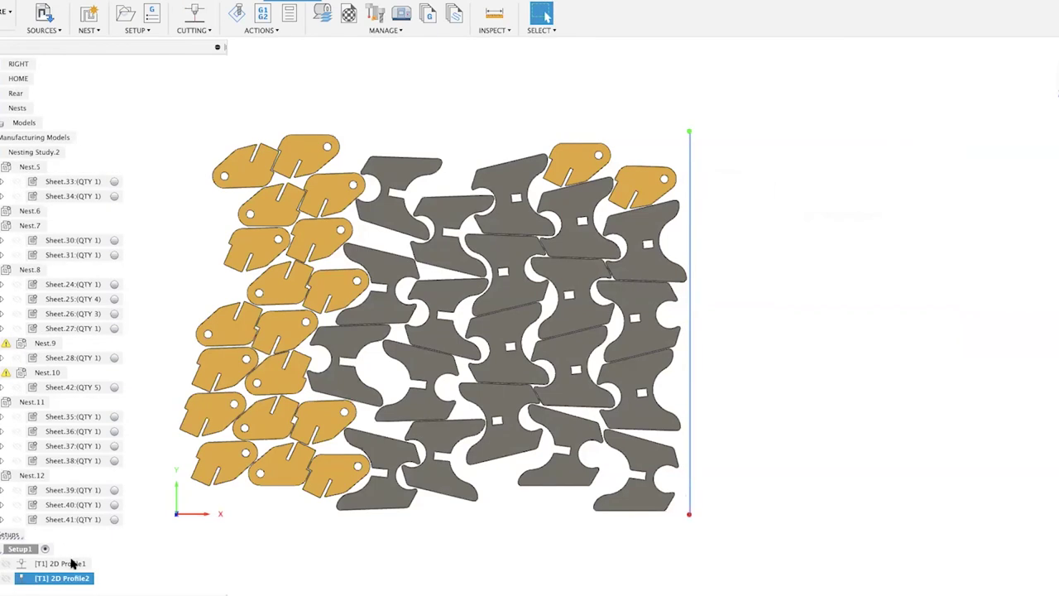
Start post processing the whole Setup1, with both 2D Profile operations, as an NC program
right_click(72, 563)
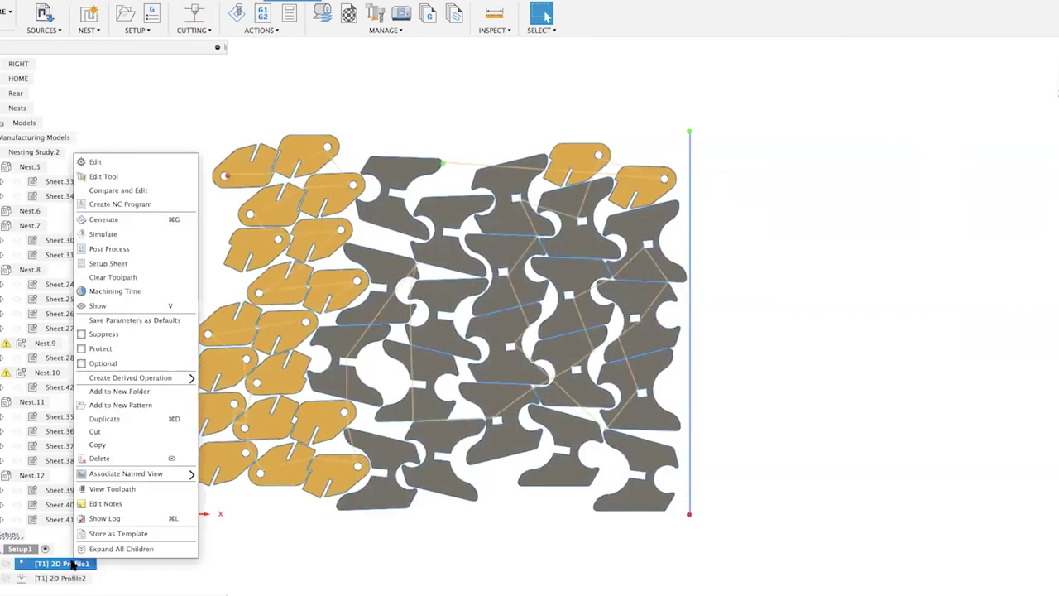
right_click(21, 550)
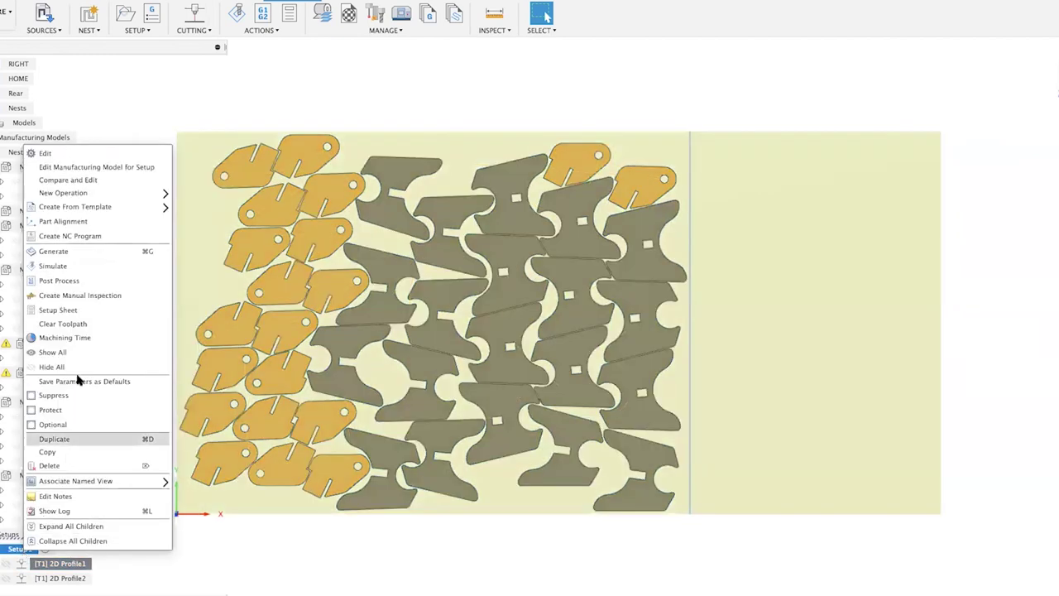
click(124, 280)
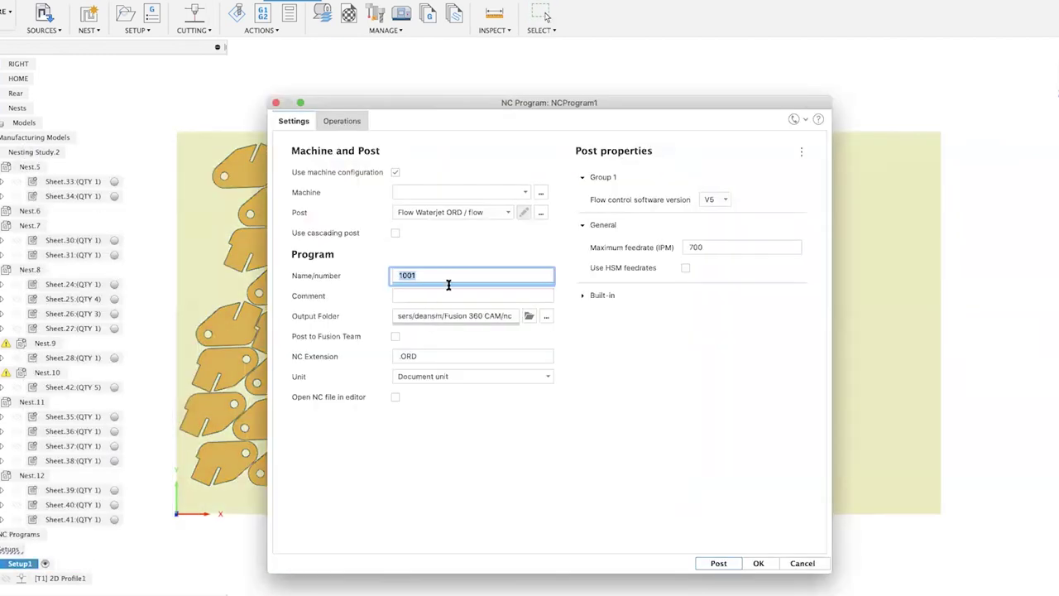
Browse the Fusion 360 post library filtered to Jet capability, and save the NC program with the Flow Waterjet ORD post
click(539, 212)
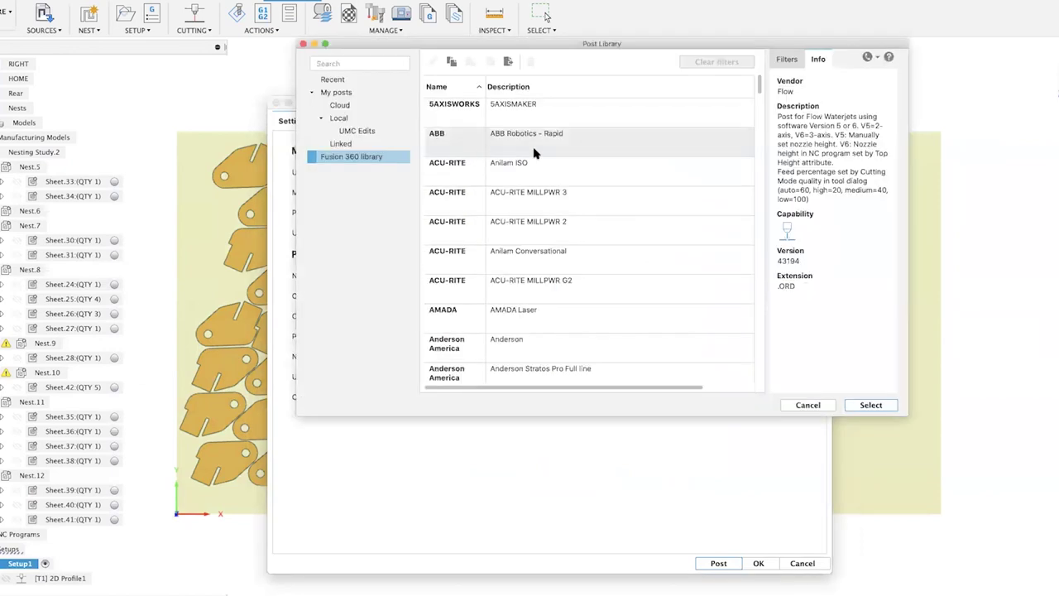
click(785, 60)
drag(761, 44, 733, 67)
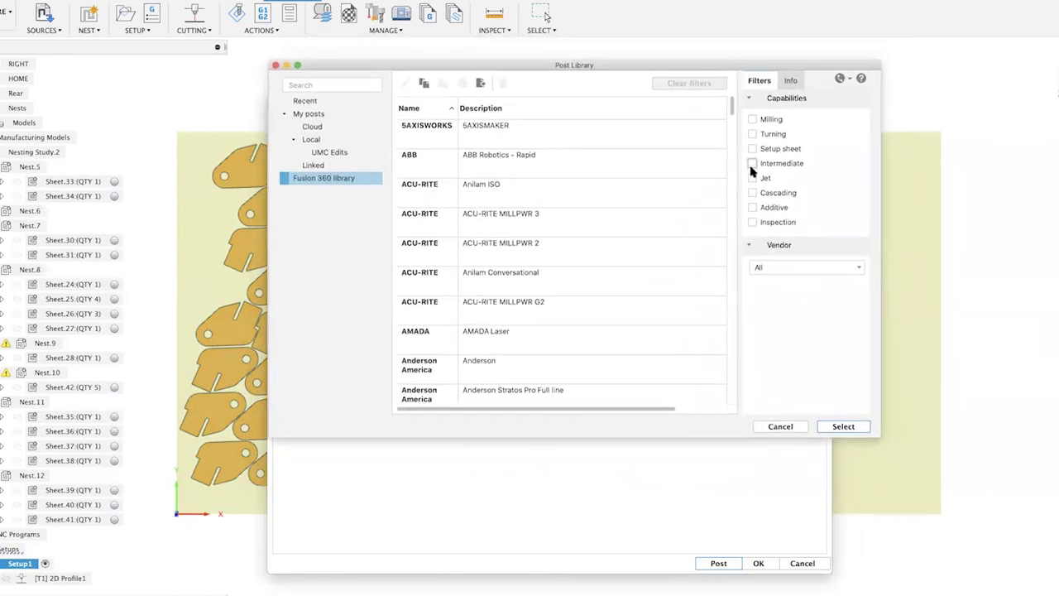
click(752, 178)
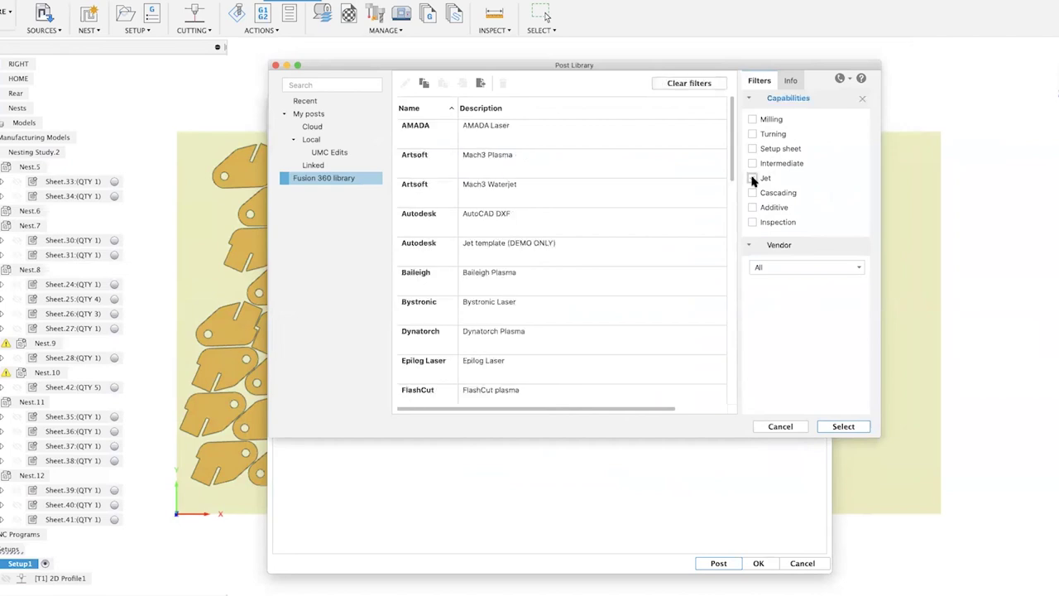
scroll(637, 245, down, 10)
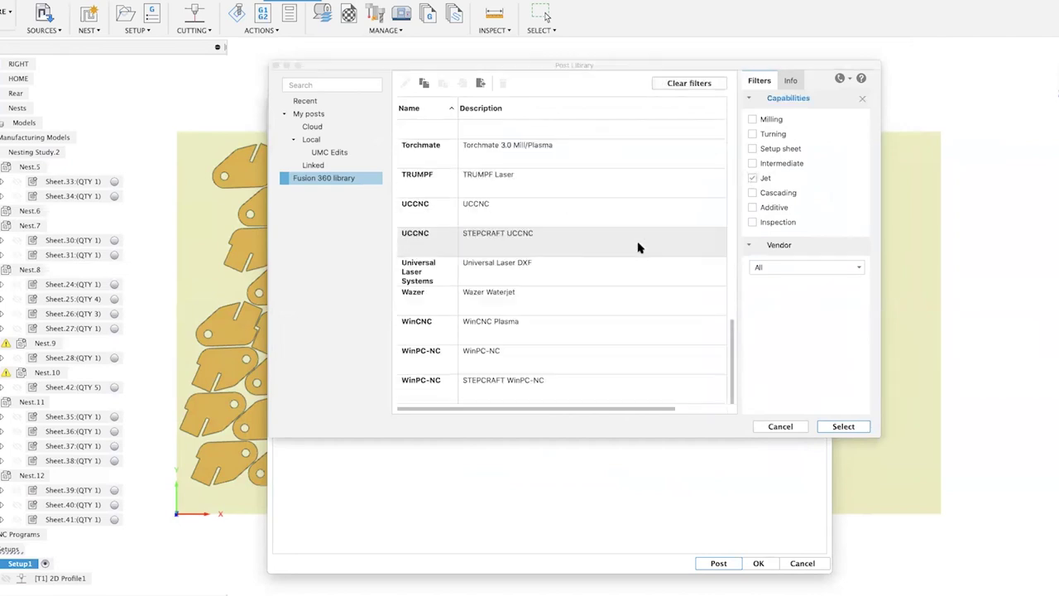
scroll(638, 247, up, 10)
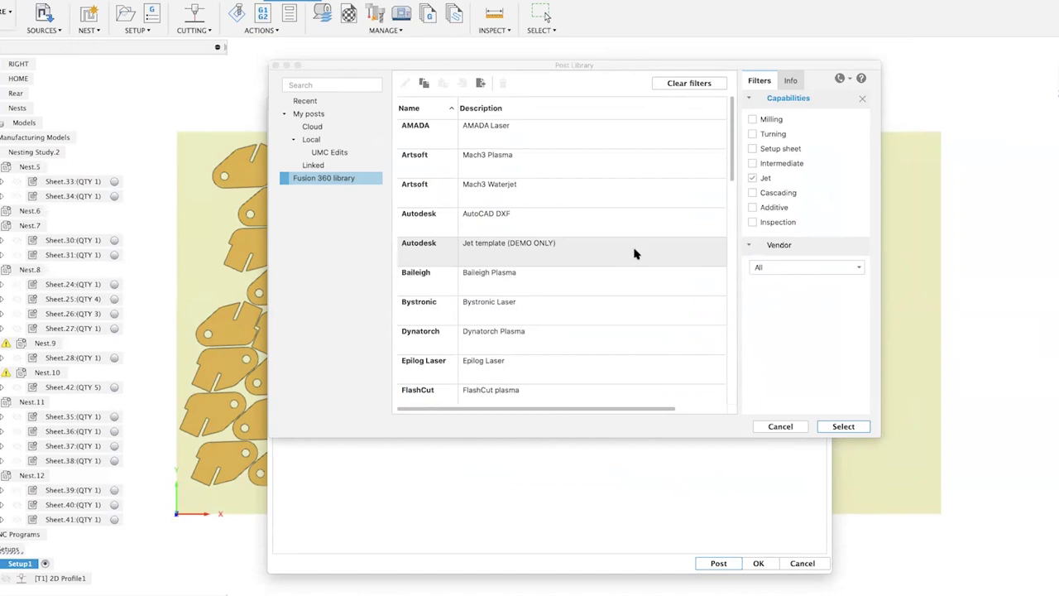
scroll(637, 265, down, 3)
scroll(637, 271, down, 10)
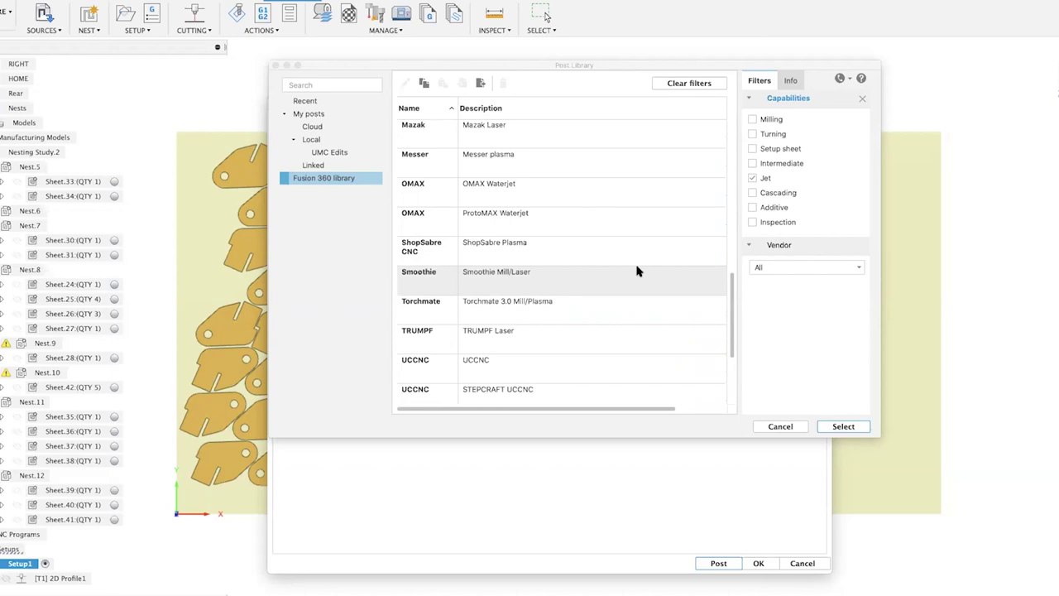
click(820, 426)
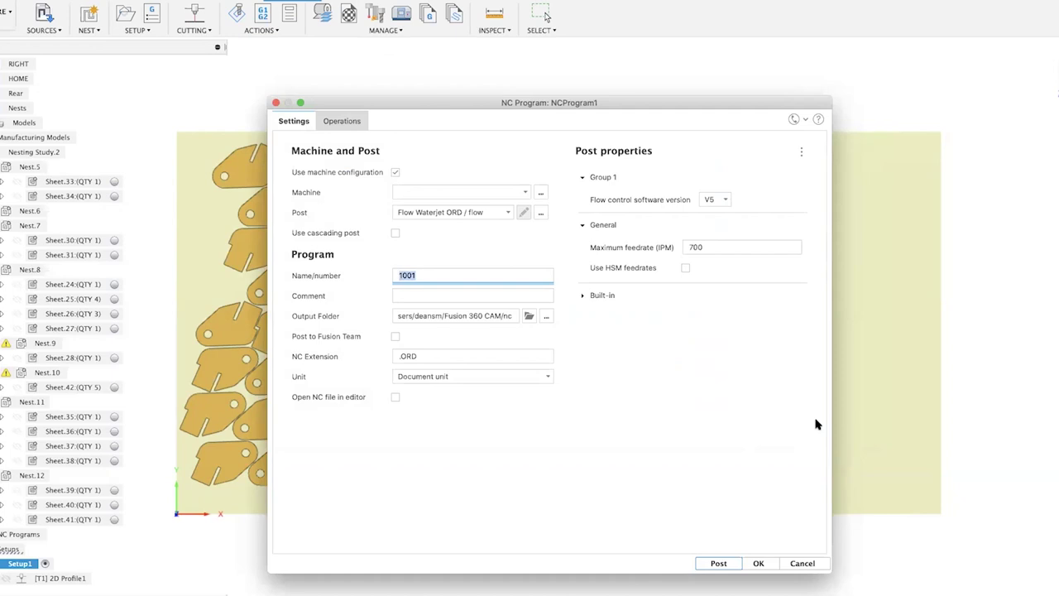
click(757, 562)
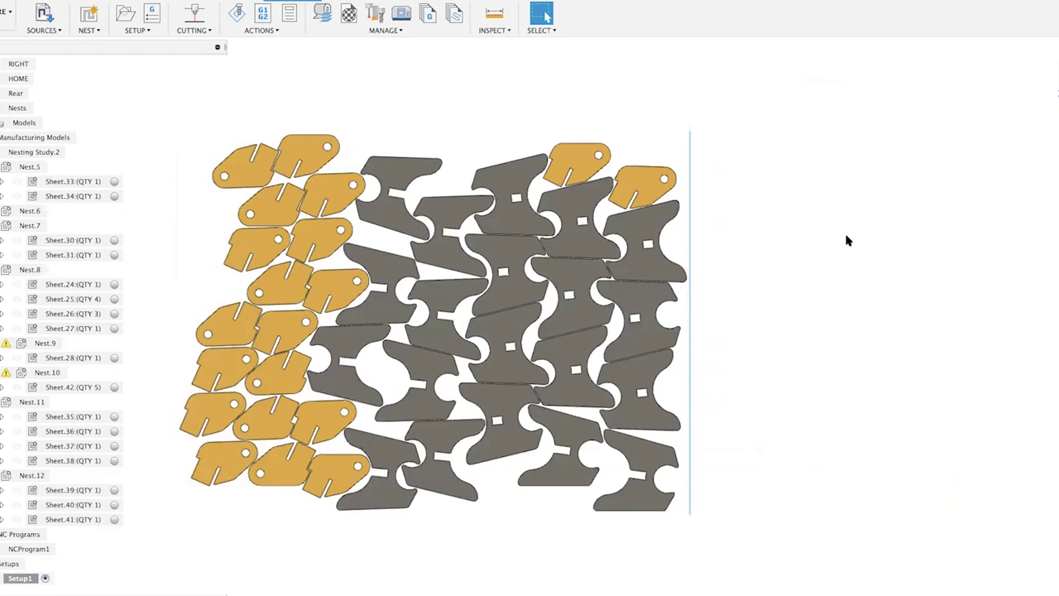
Examine the Manufacture preview features in the preferences, including 2D Contour Face Selection, and close the preferences
click(1056, 8)
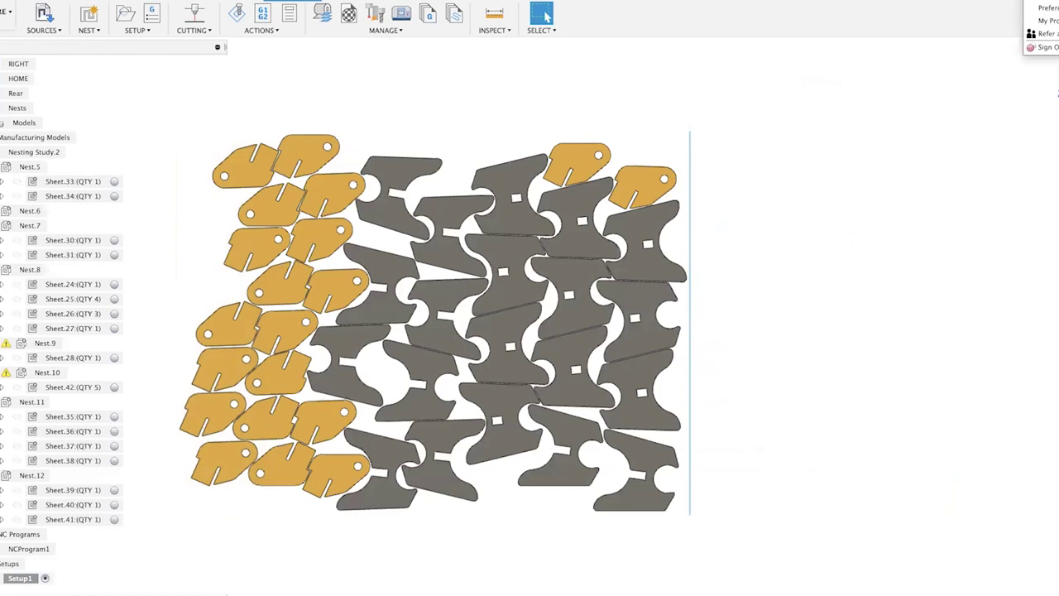
click(1000, 52)
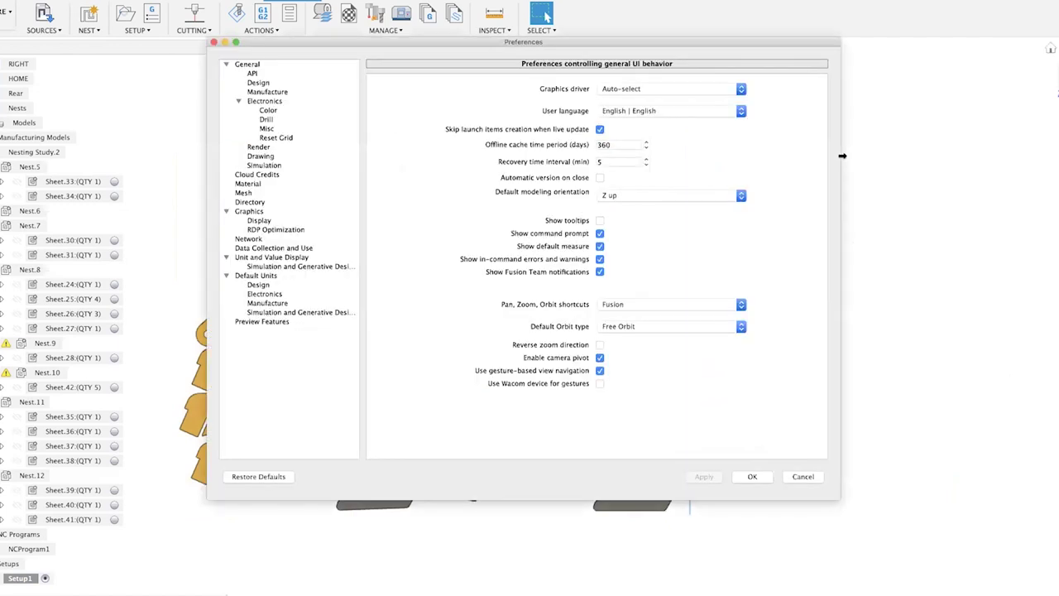
click(263, 322)
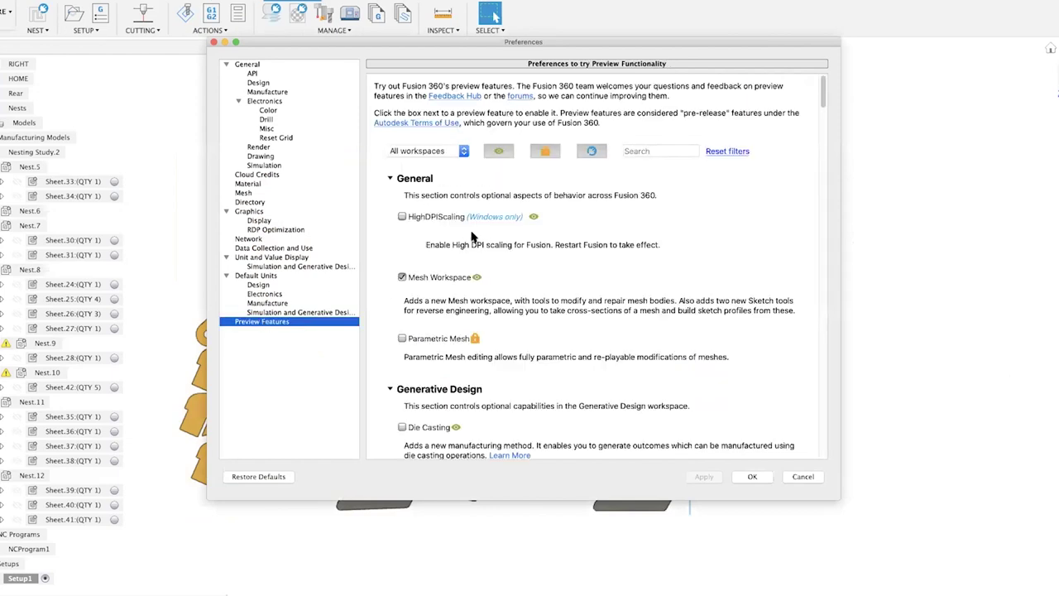
click(460, 152)
click(450, 195)
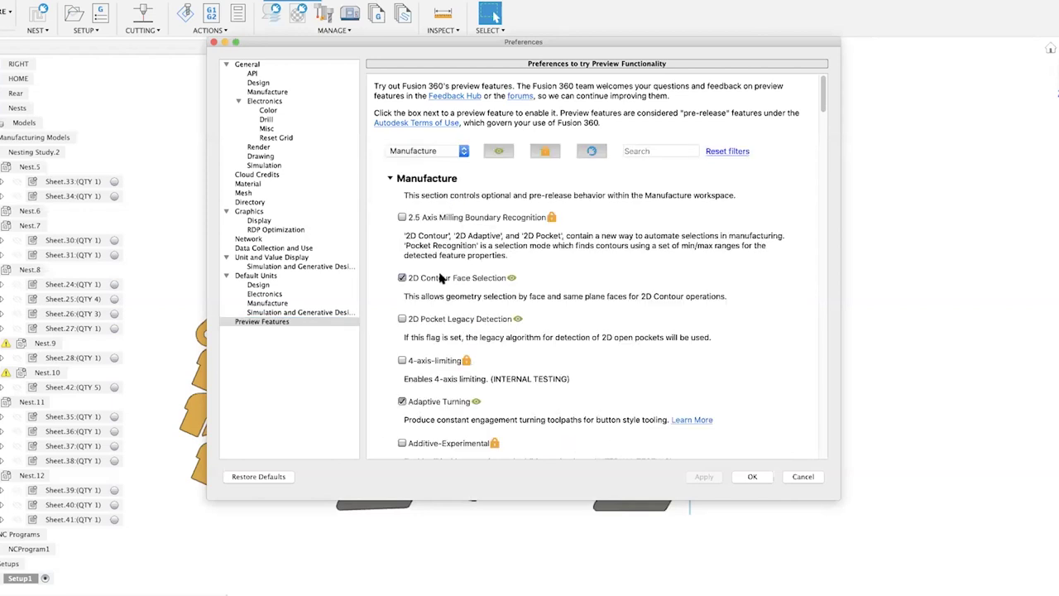
click(752, 475)
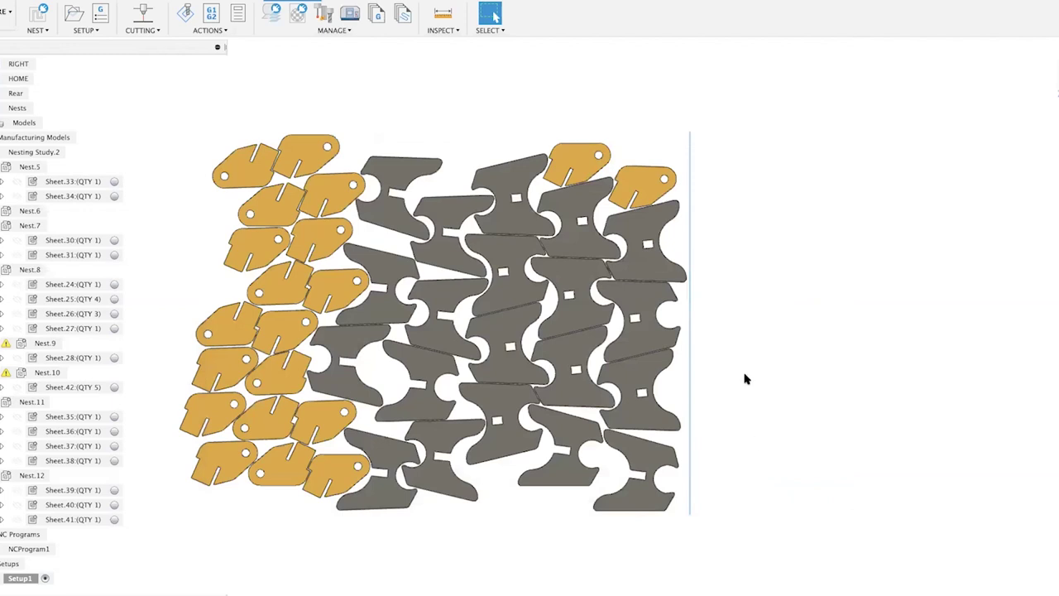
Switch from the fabrication tools to the milling tools
click(95, 3)
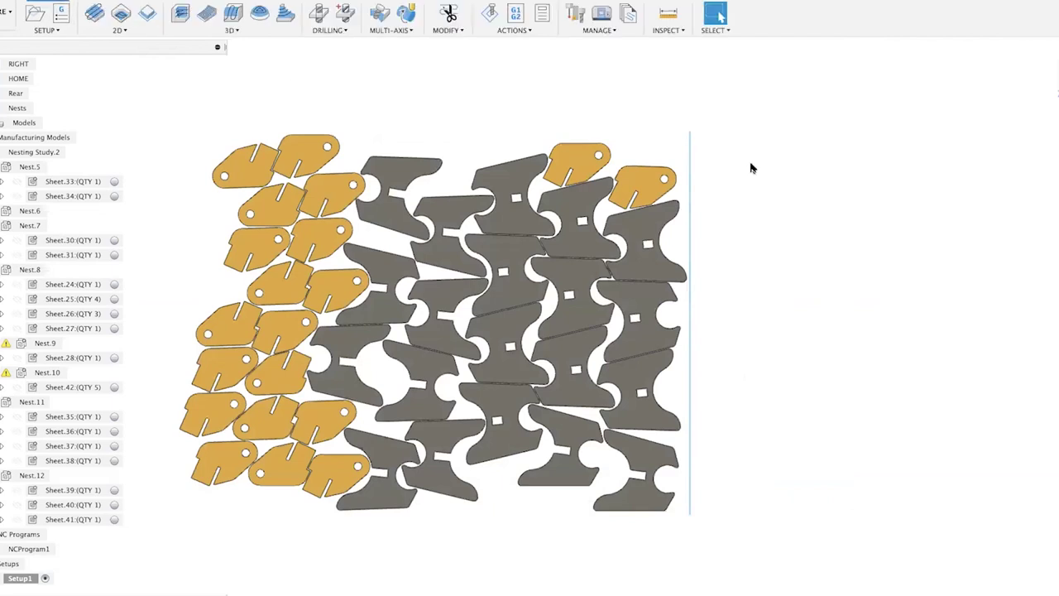